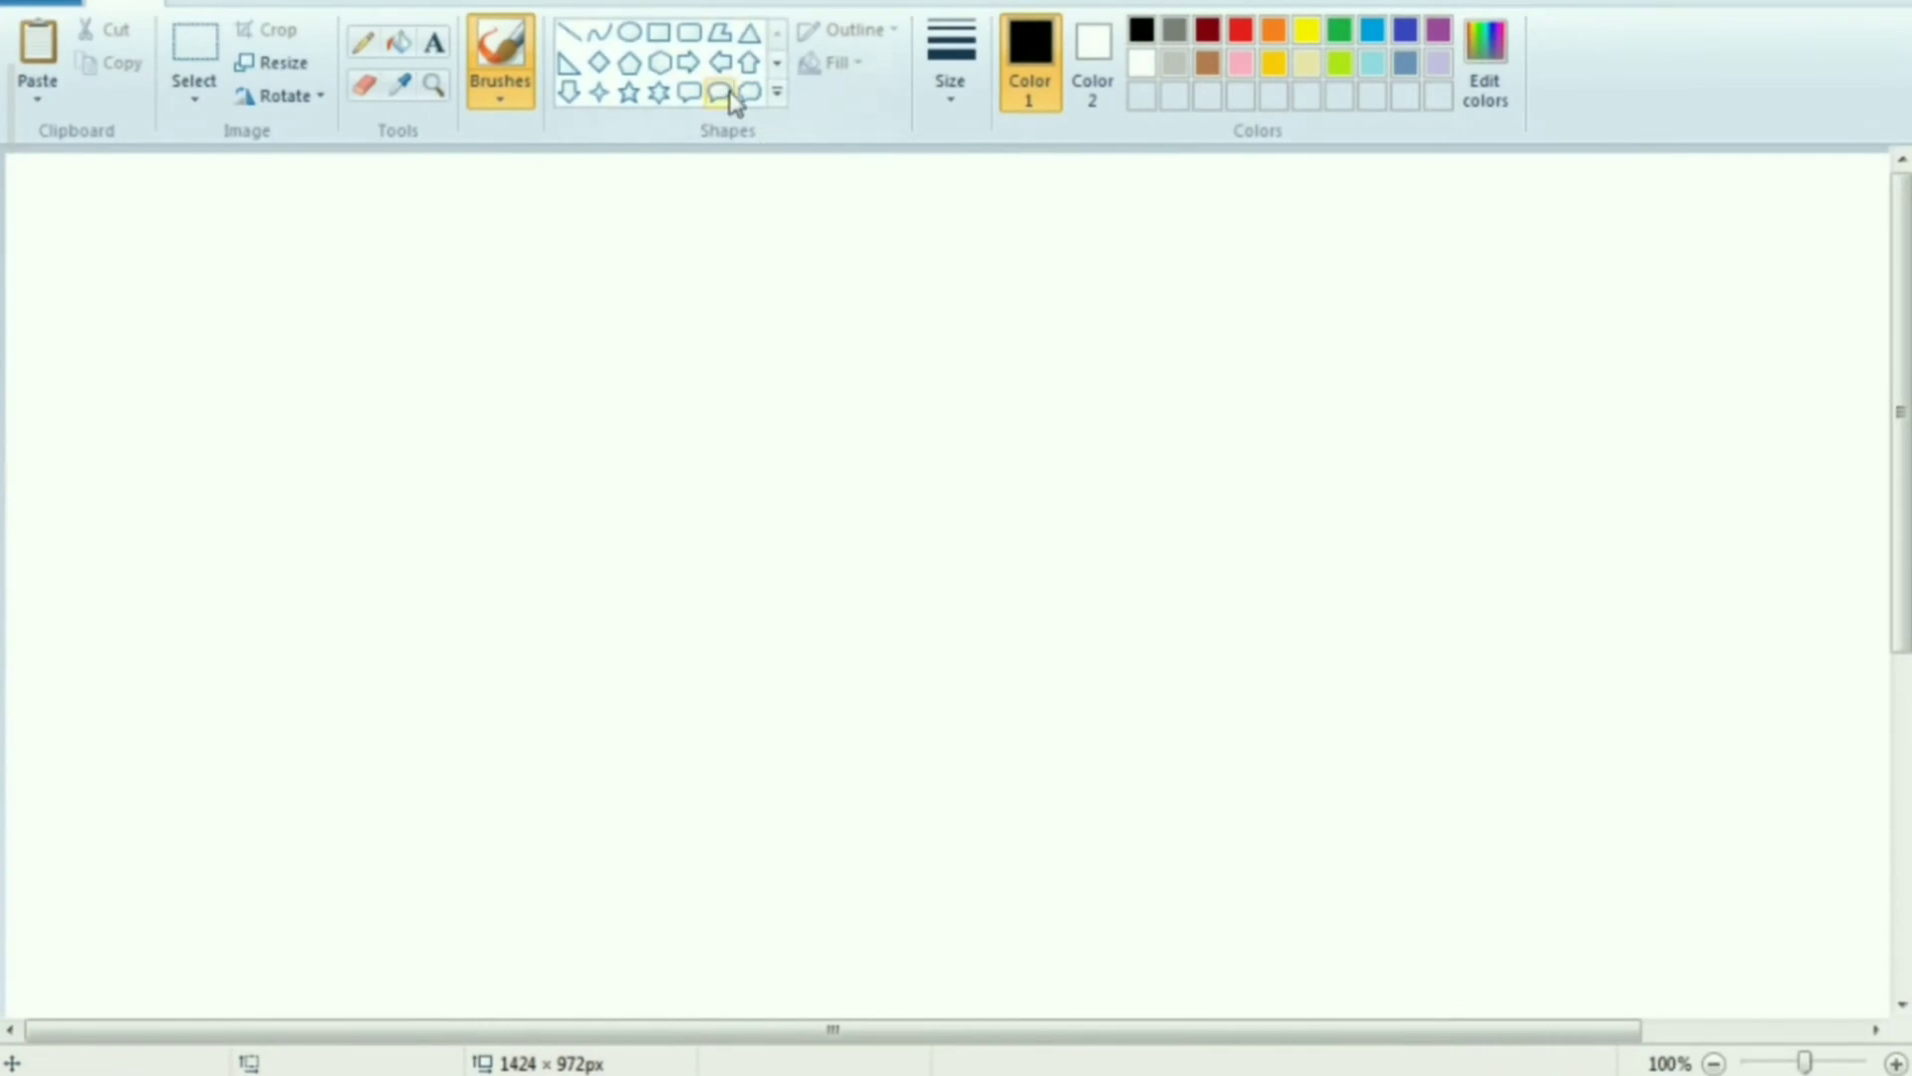
# Choose the Rectangle shape and set a thicker outline for it
pyautogui.click(659, 31)
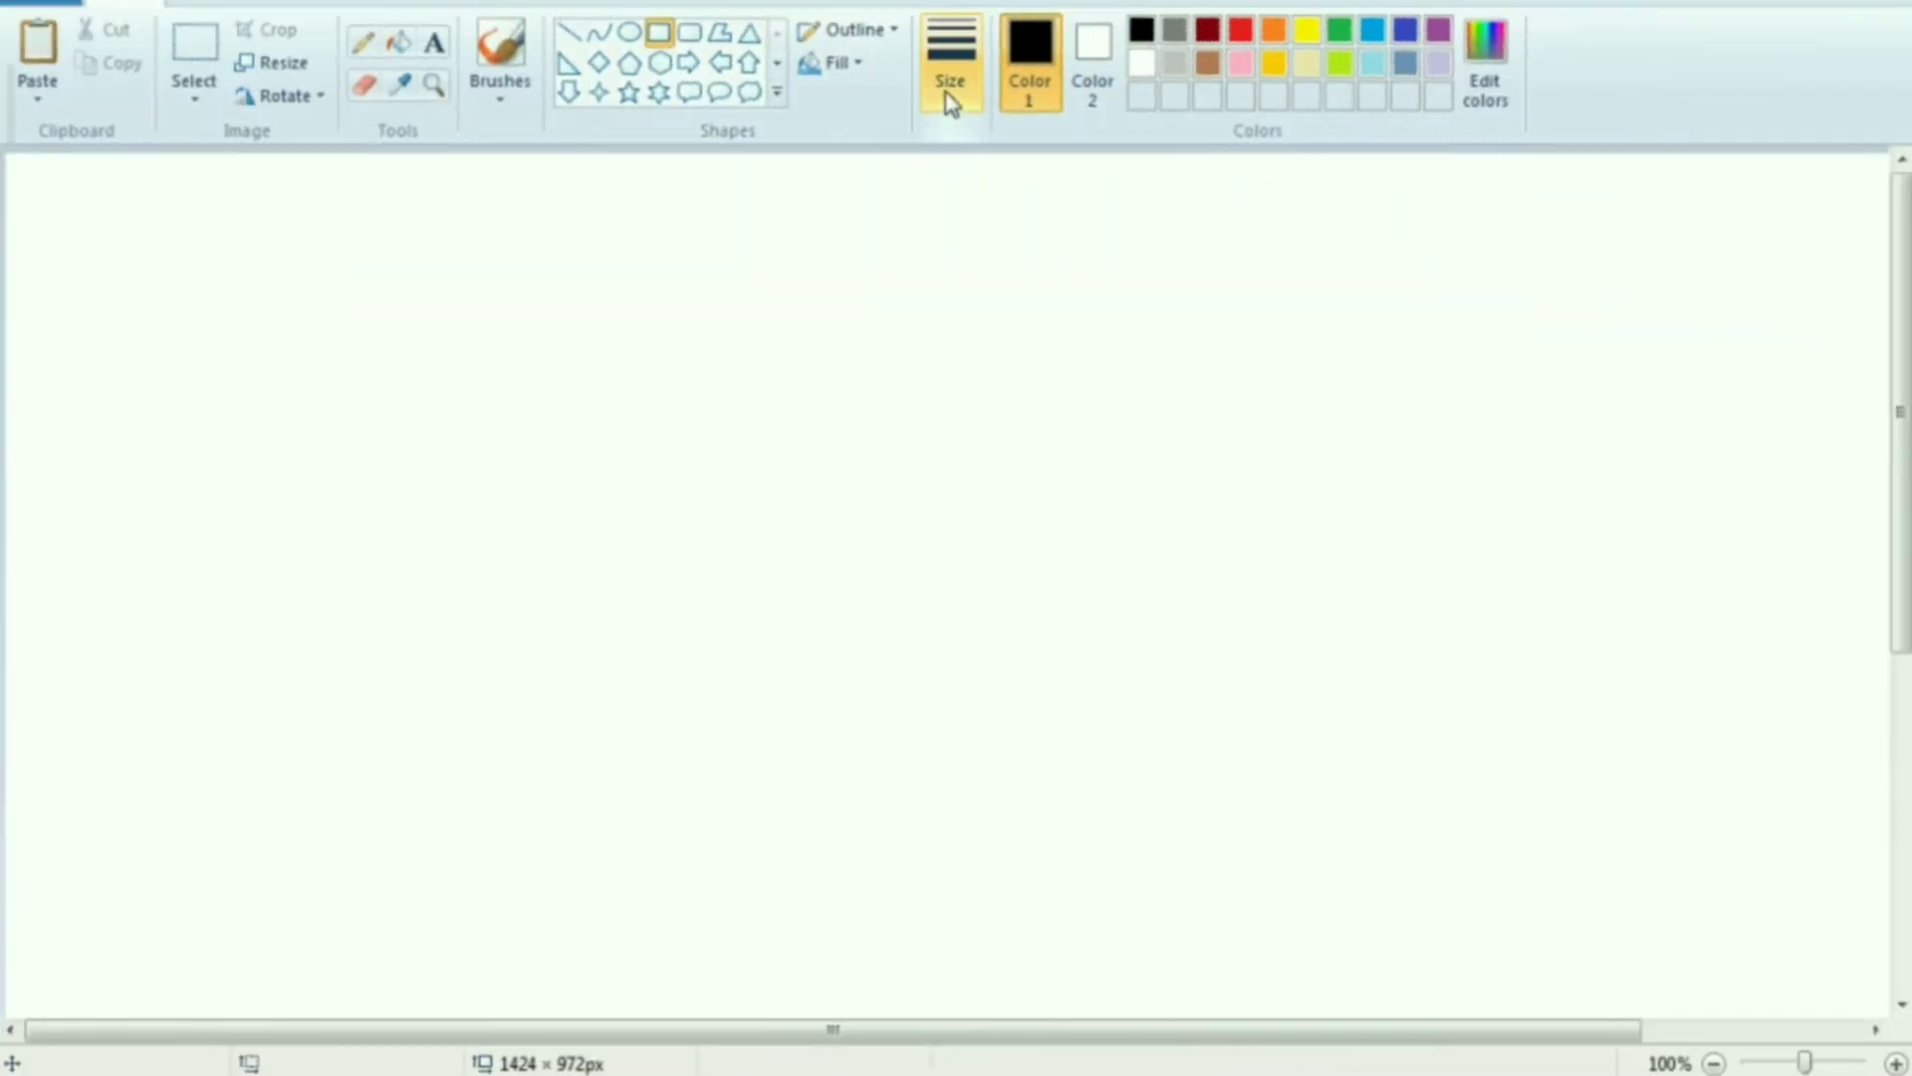
pyautogui.click(951, 100)
pyautogui.click(994, 183)
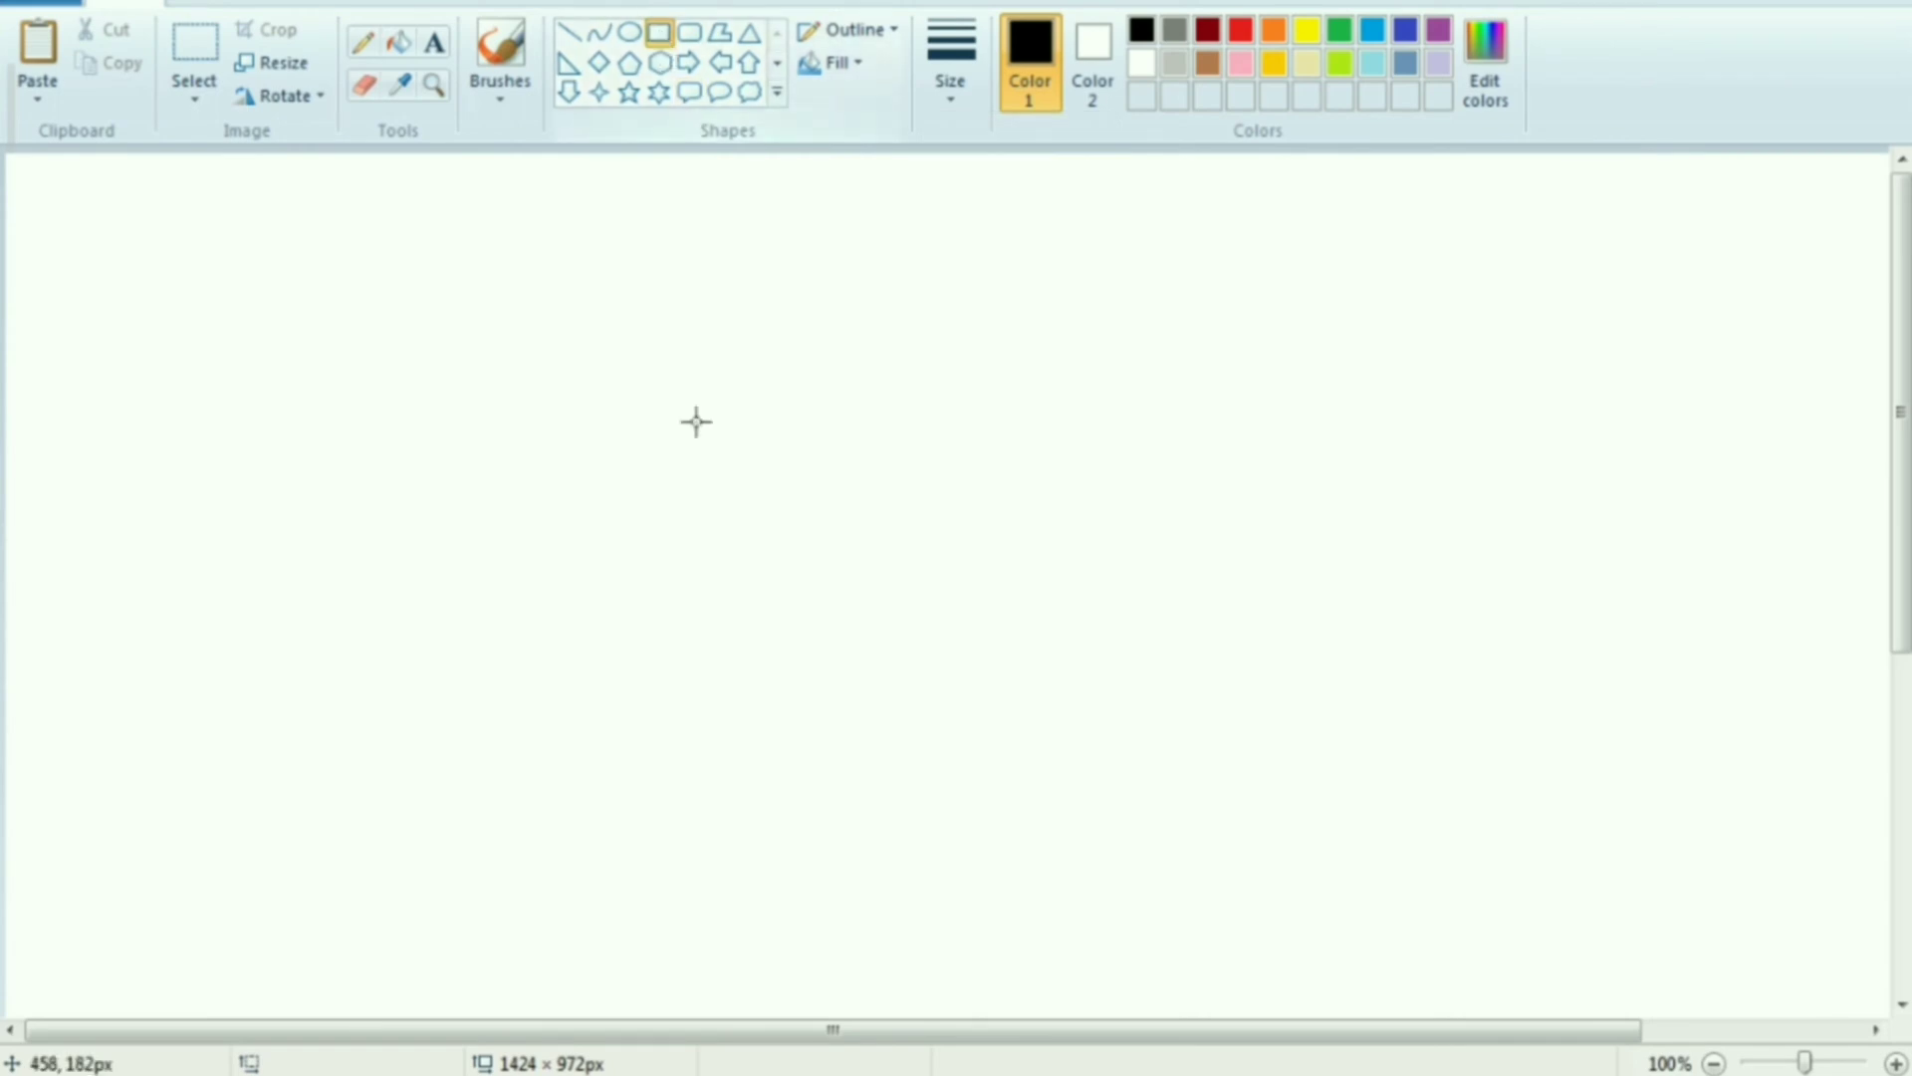
pyautogui.moveTo(621, 419); pyautogui.dragTo(756, 508)
pyautogui.click(842, 568)
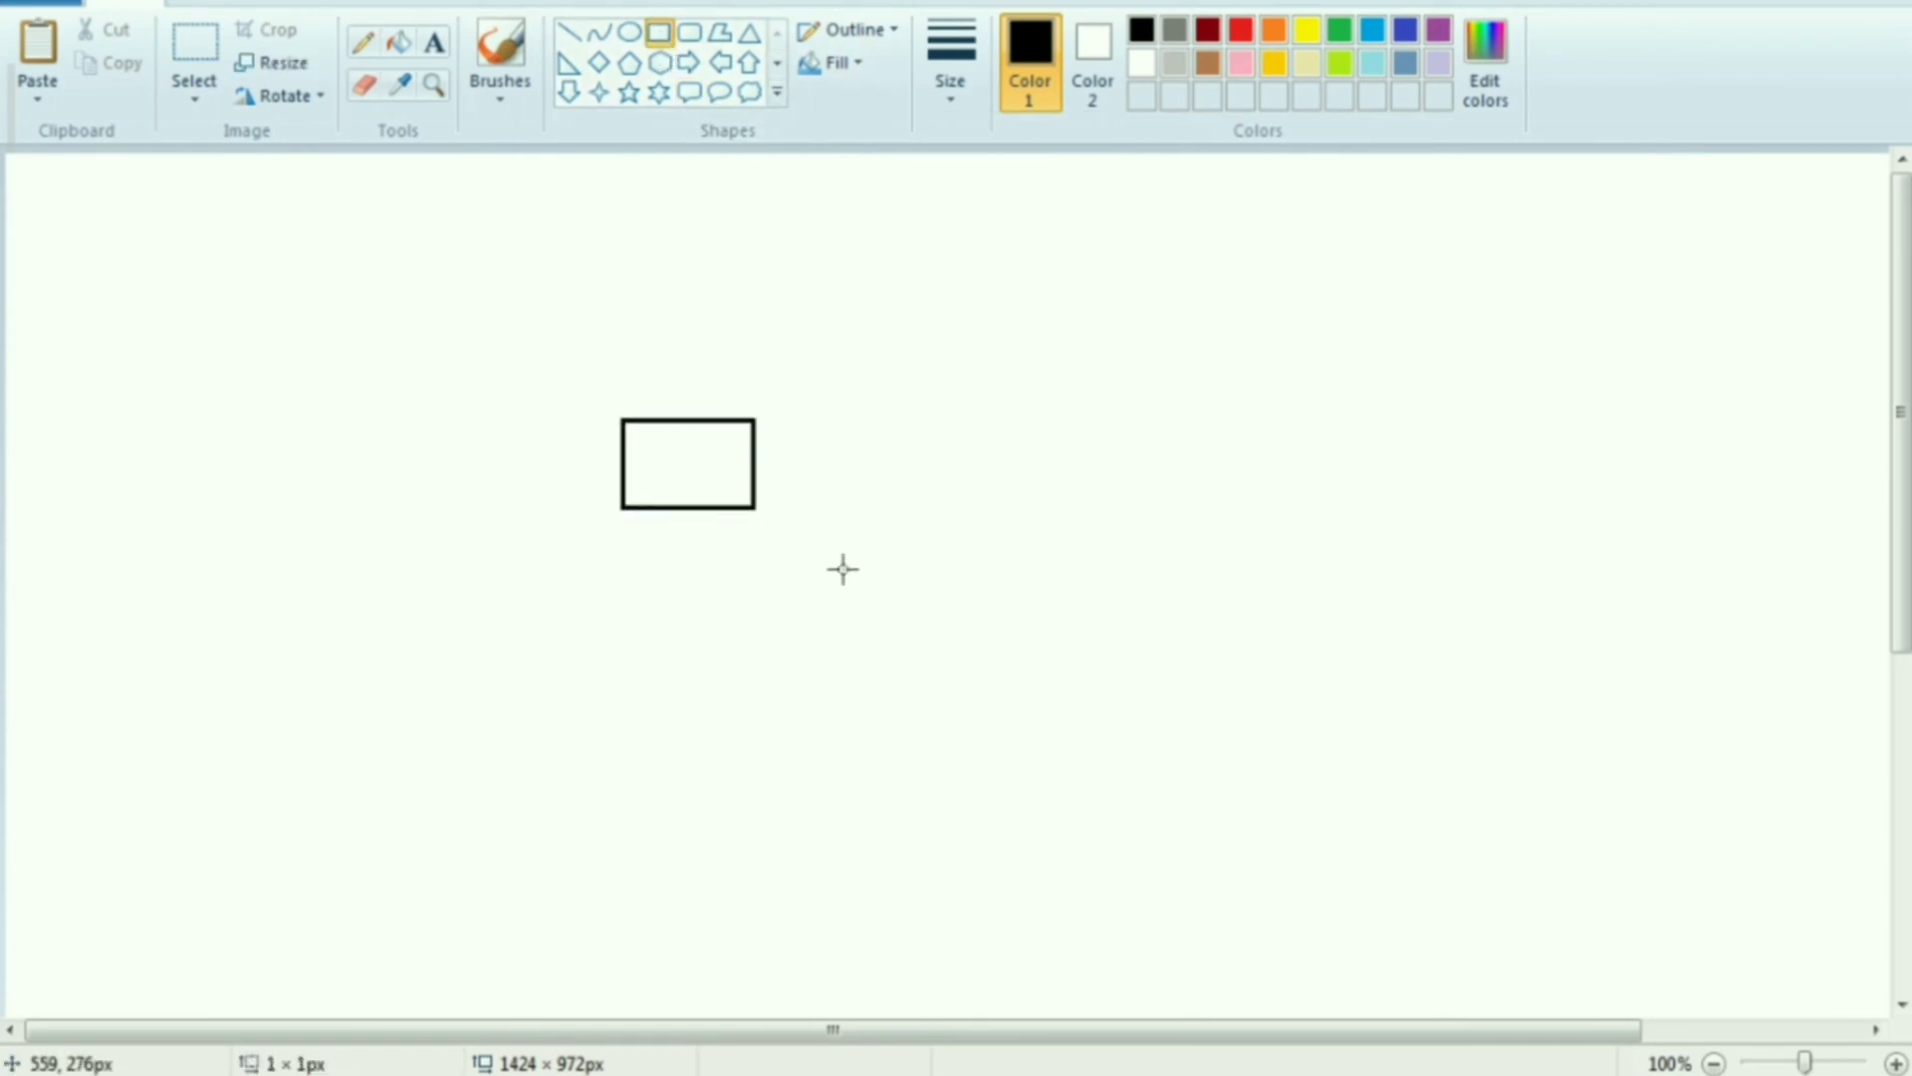
pyautogui.hotkey('ctrl', 'z')
# Draw a black-outlined rectangle of about 75 × 60 px in the upper middle of the canvas
pyautogui.moveTo(603, 373); pyautogui.dragTo(714, 460)
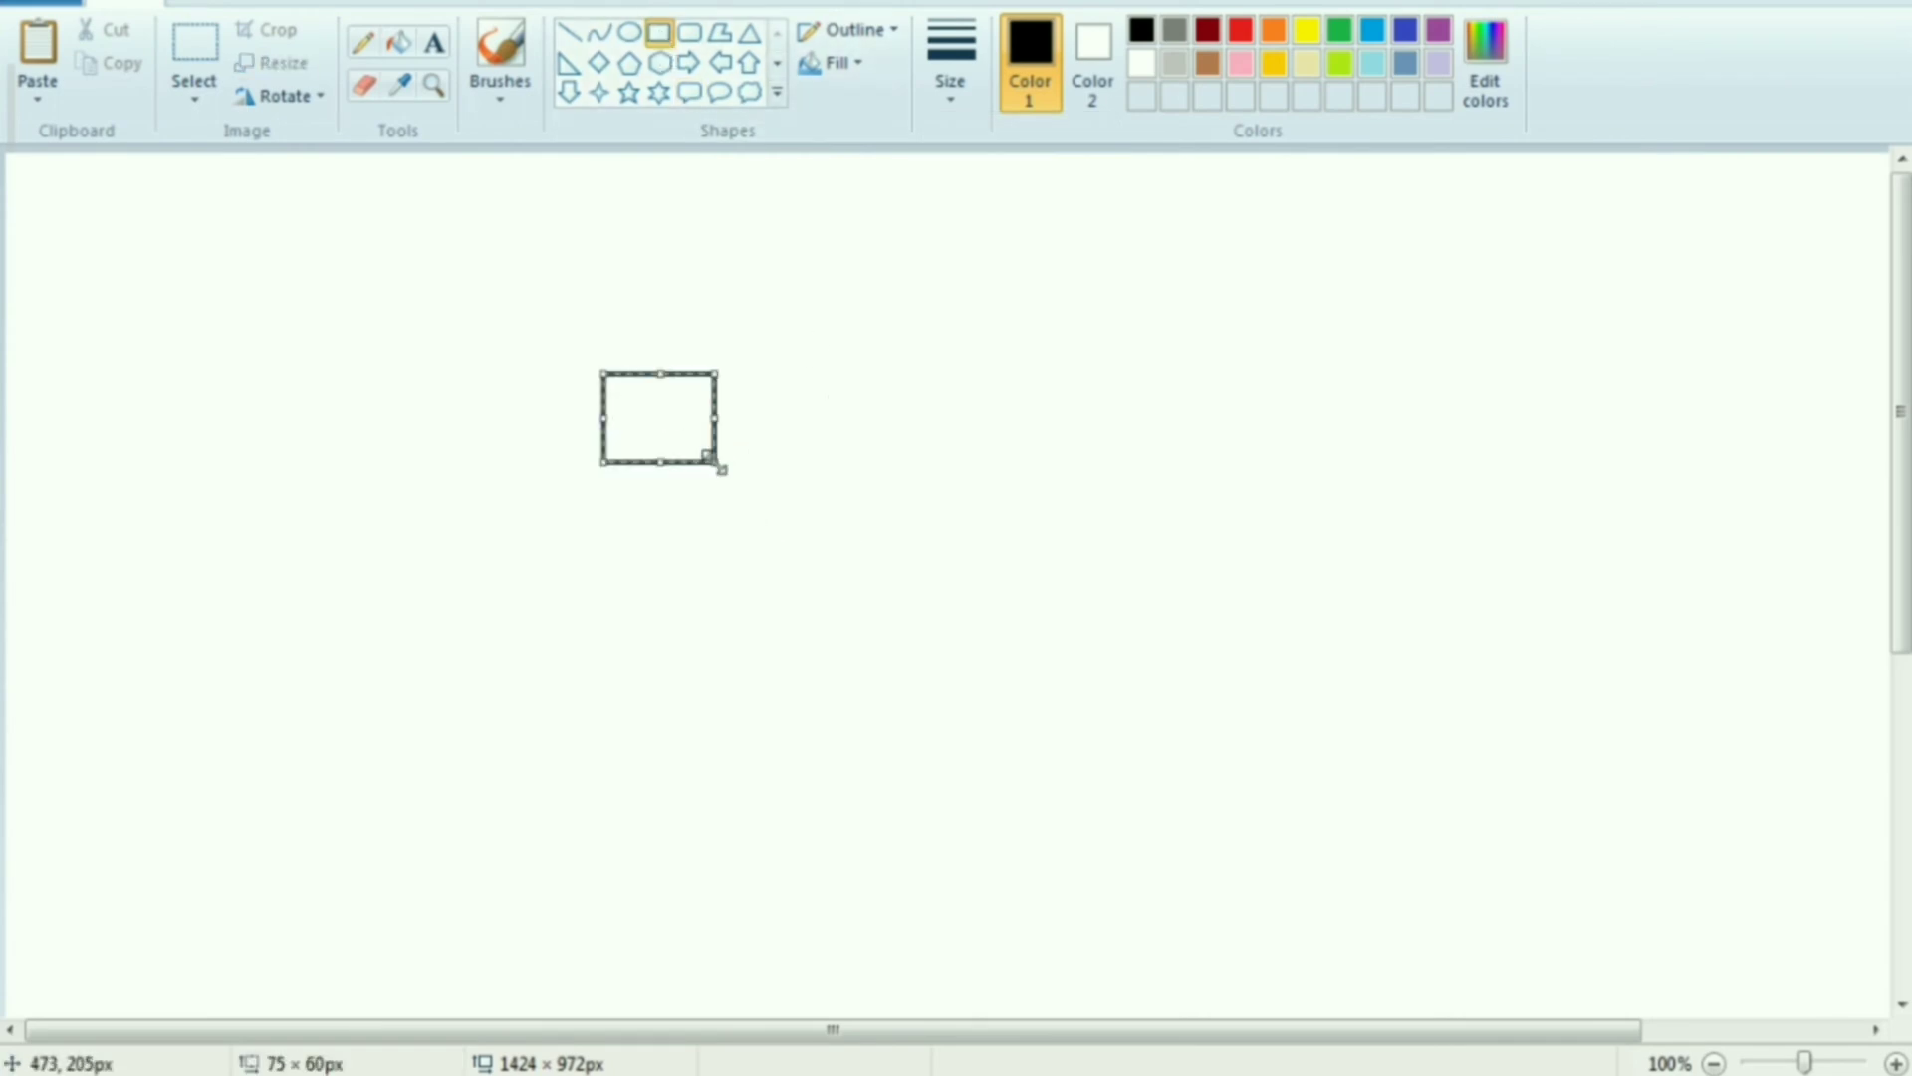
pyautogui.scroll(2, 795, 543)
pyautogui.moveTo(466, 1028); pyautogui.dragTo(794, 1058)
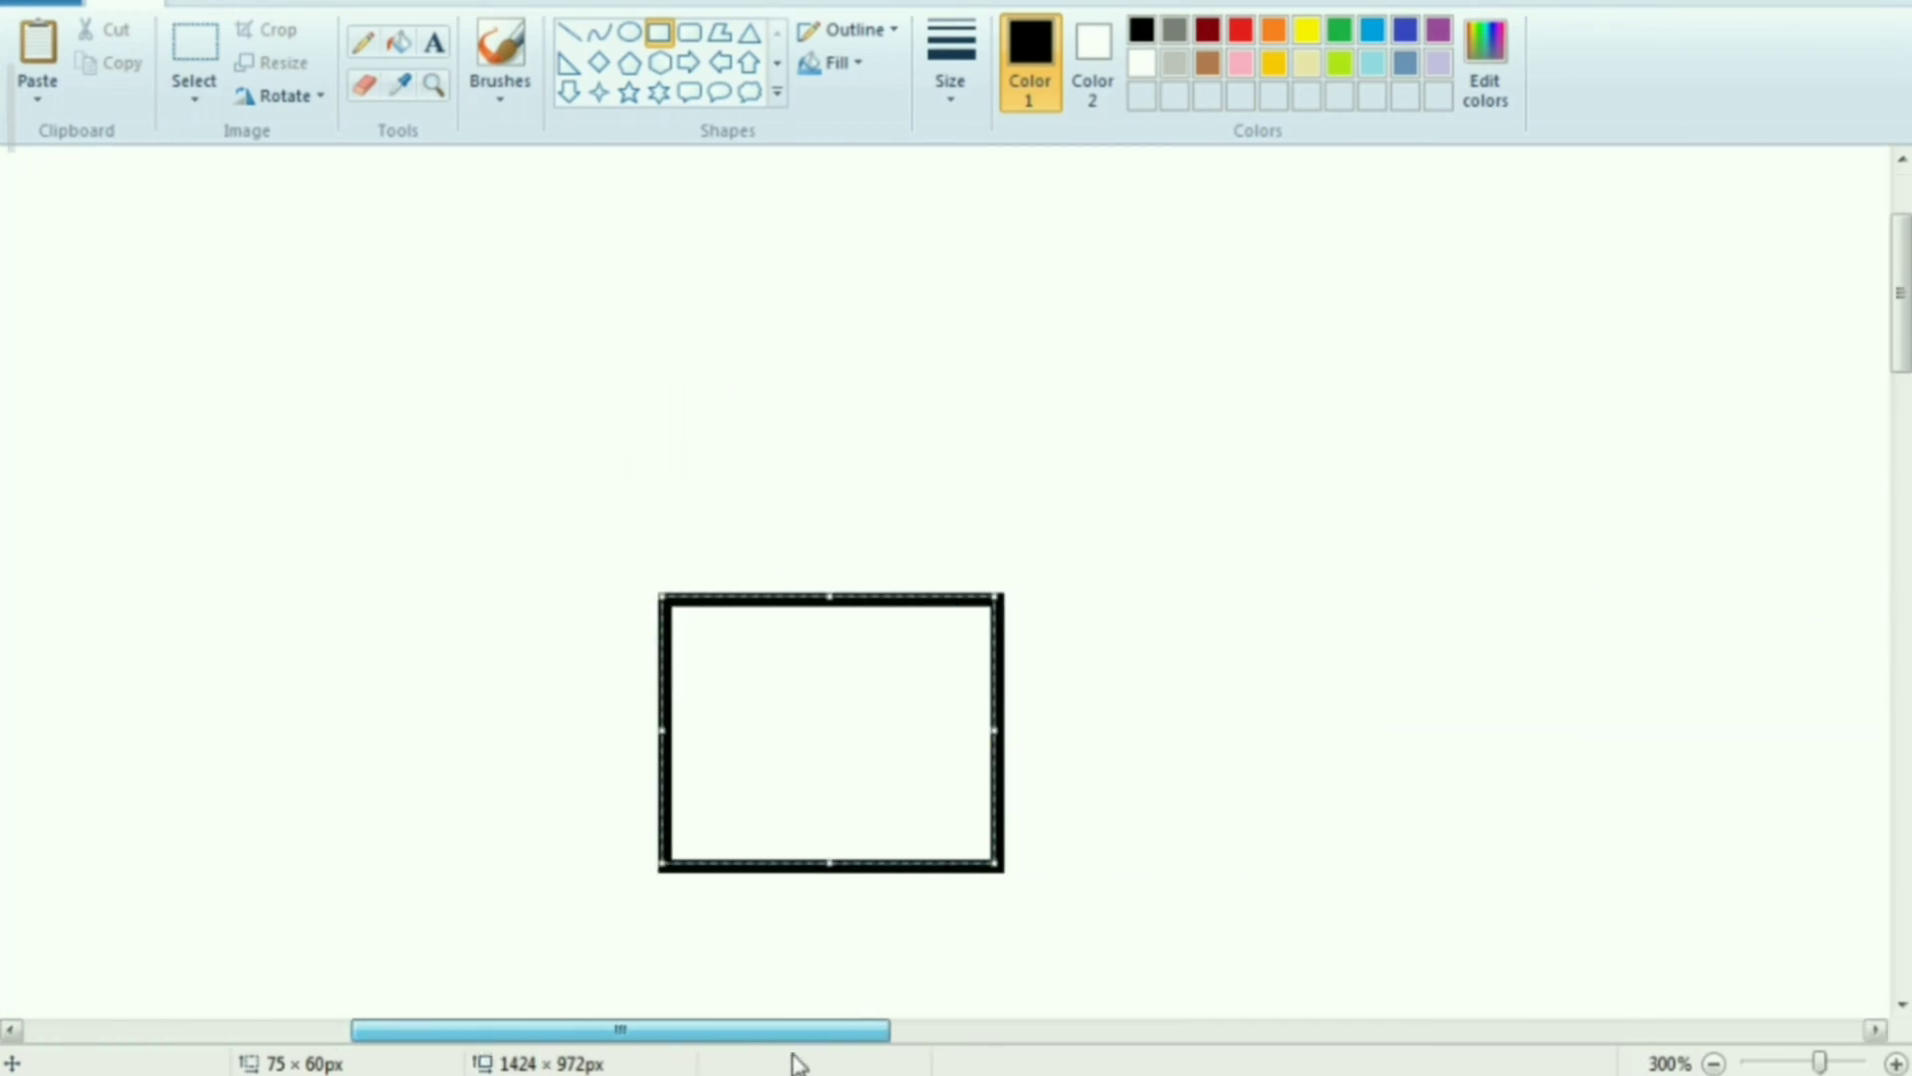
# Duplicate the rectangle and place the copy flush against its right side so they share one edge
pyautogui.click(194, 50)
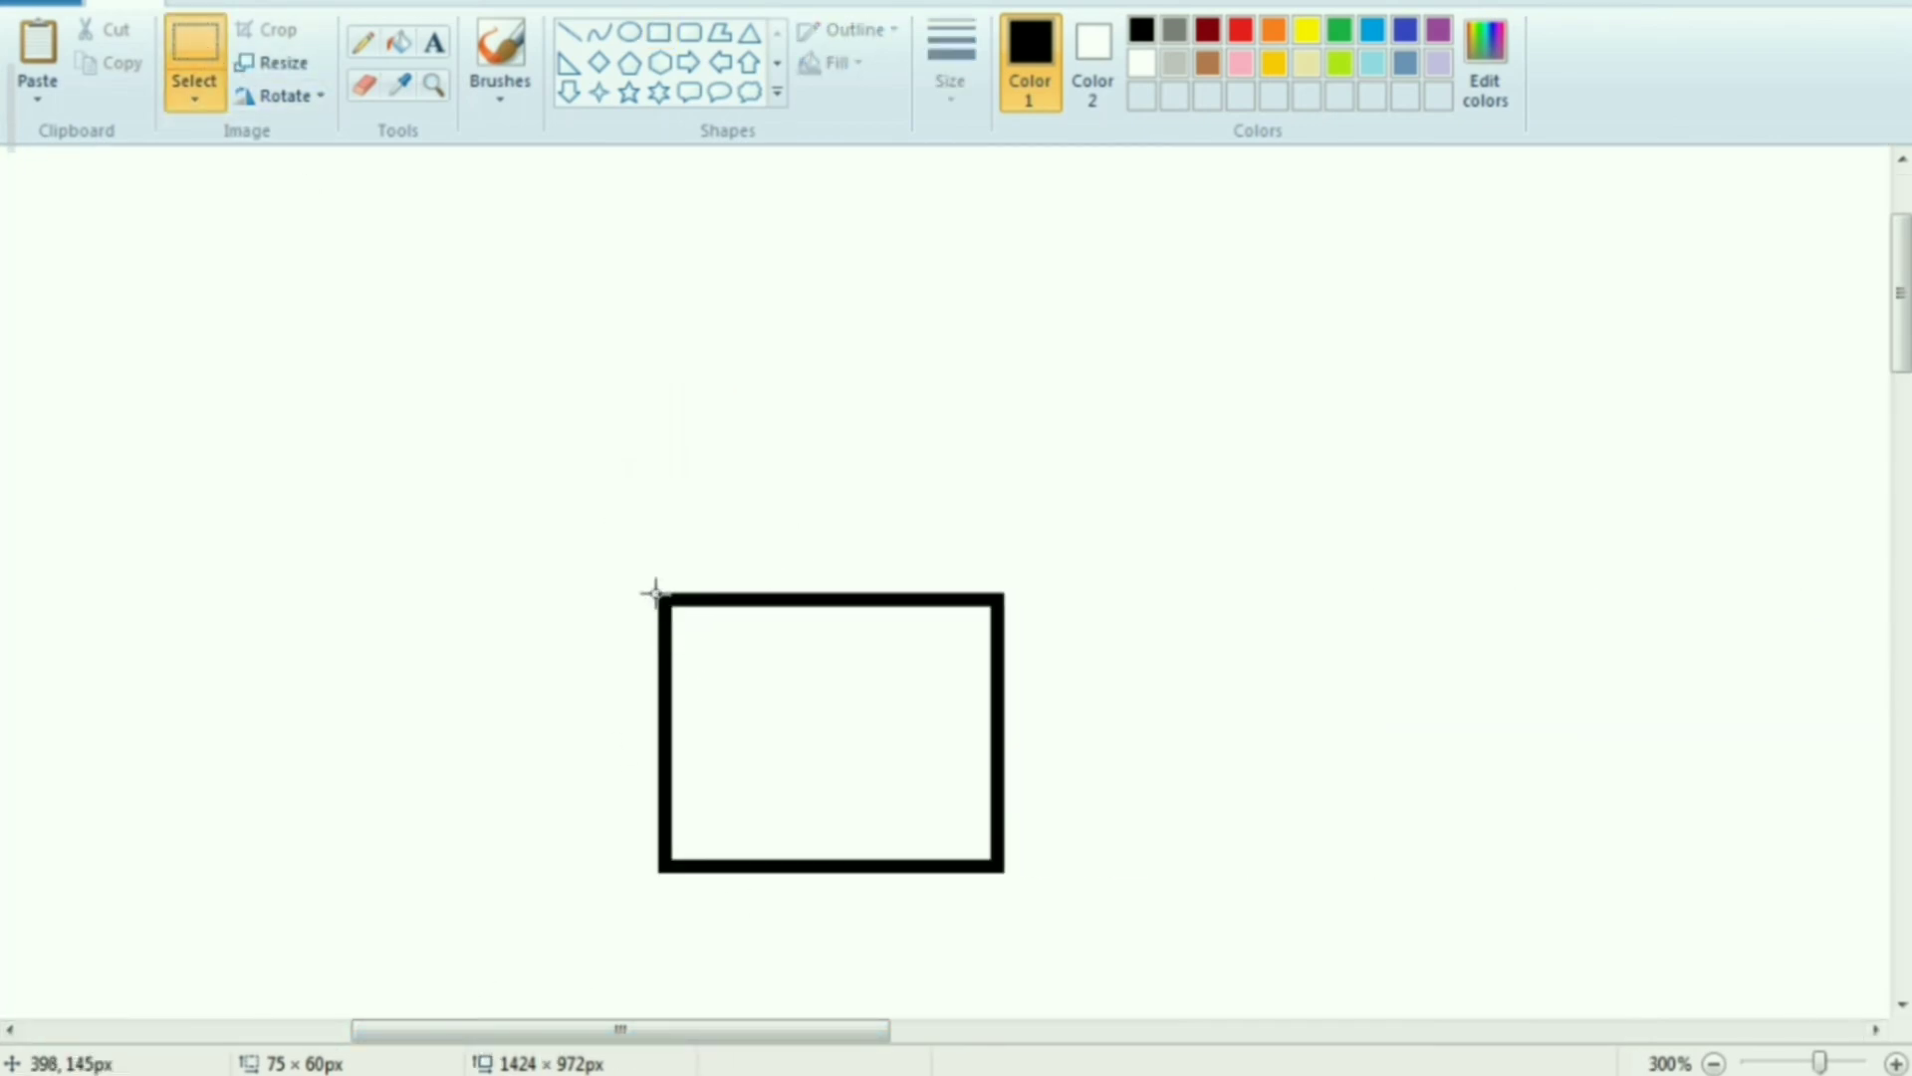
pyautogui.moveTo(732, 661); pyautogui.dragTo(732, 660)
pyautogui.click(654, 564)
pyautogui.moveTo(655, 594); pyautogui.dragTo(1003, 866)
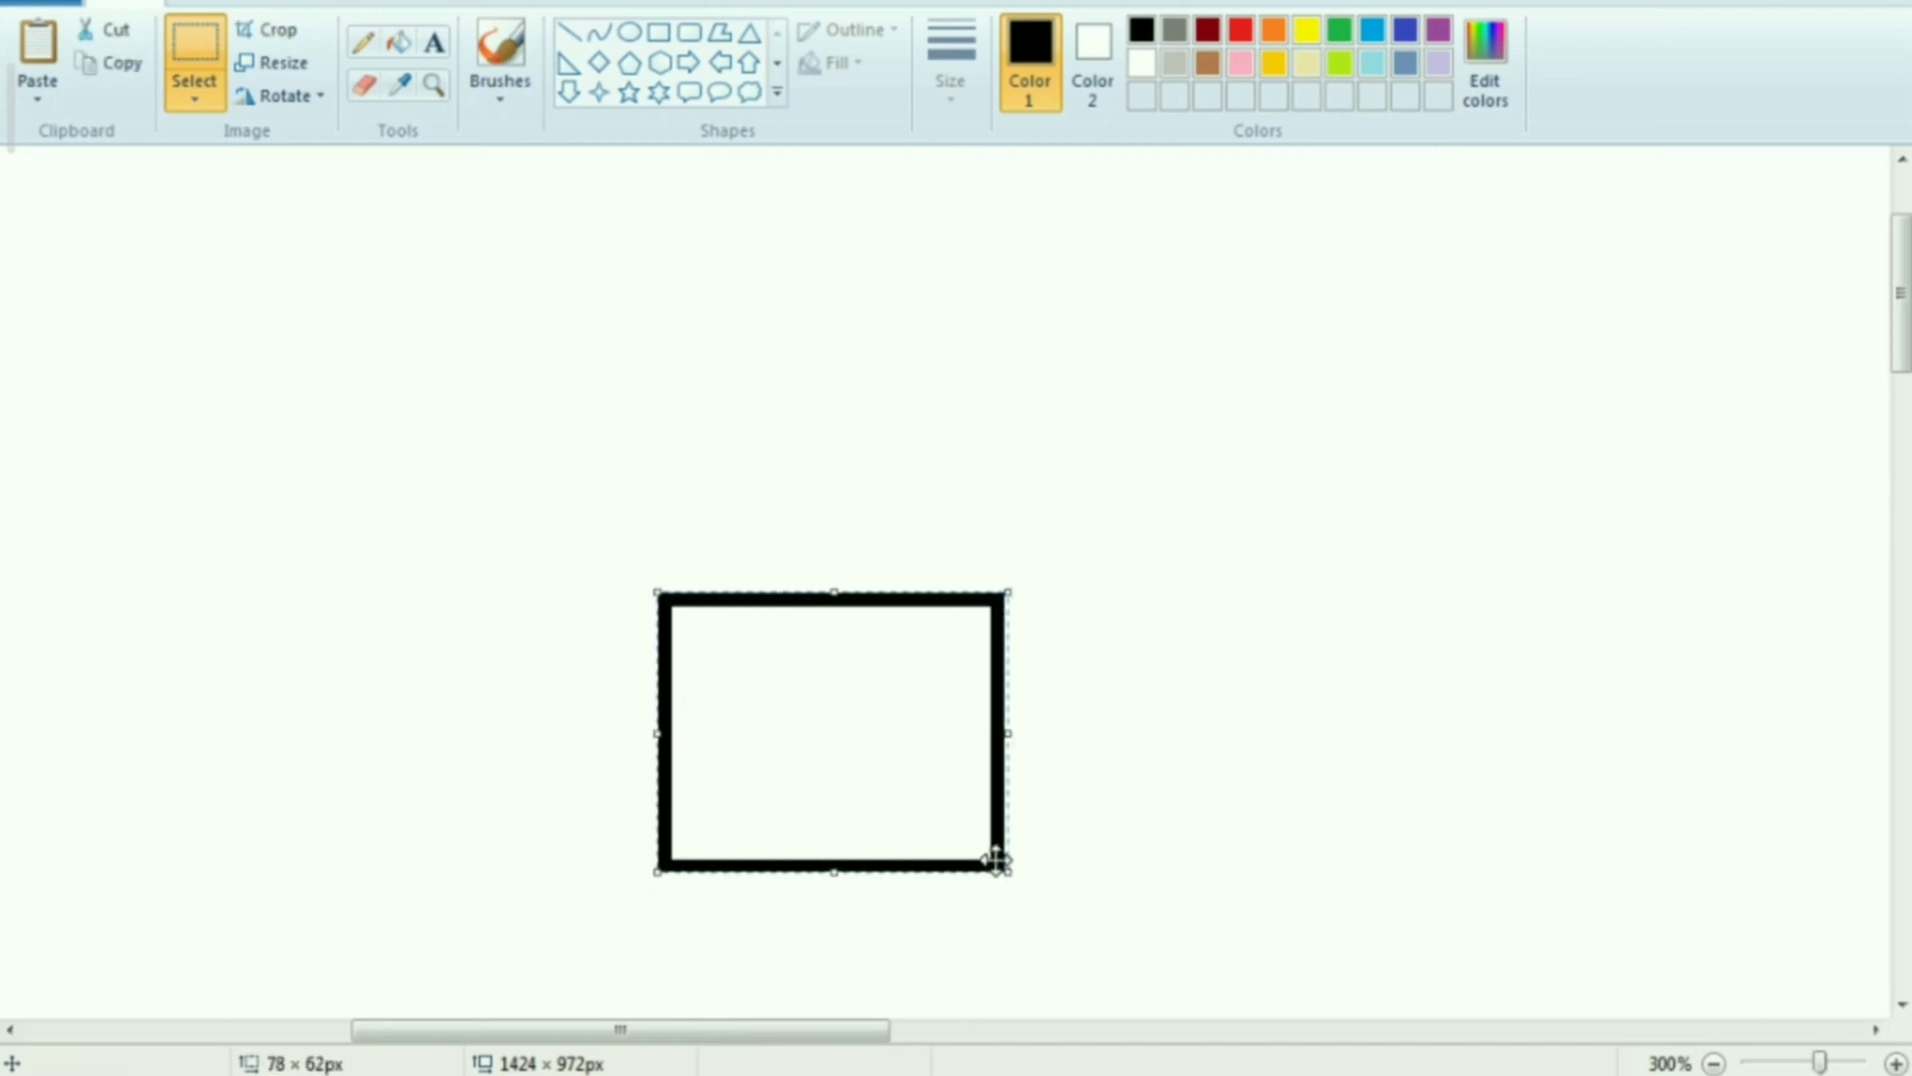
pyautogui.hotkey('ctrl', 'c')
pyautogui.hotkey('ctrl', 'v')
pyautogui.moveTo(299, 397); pyautogui.dragTo(1203, 730)
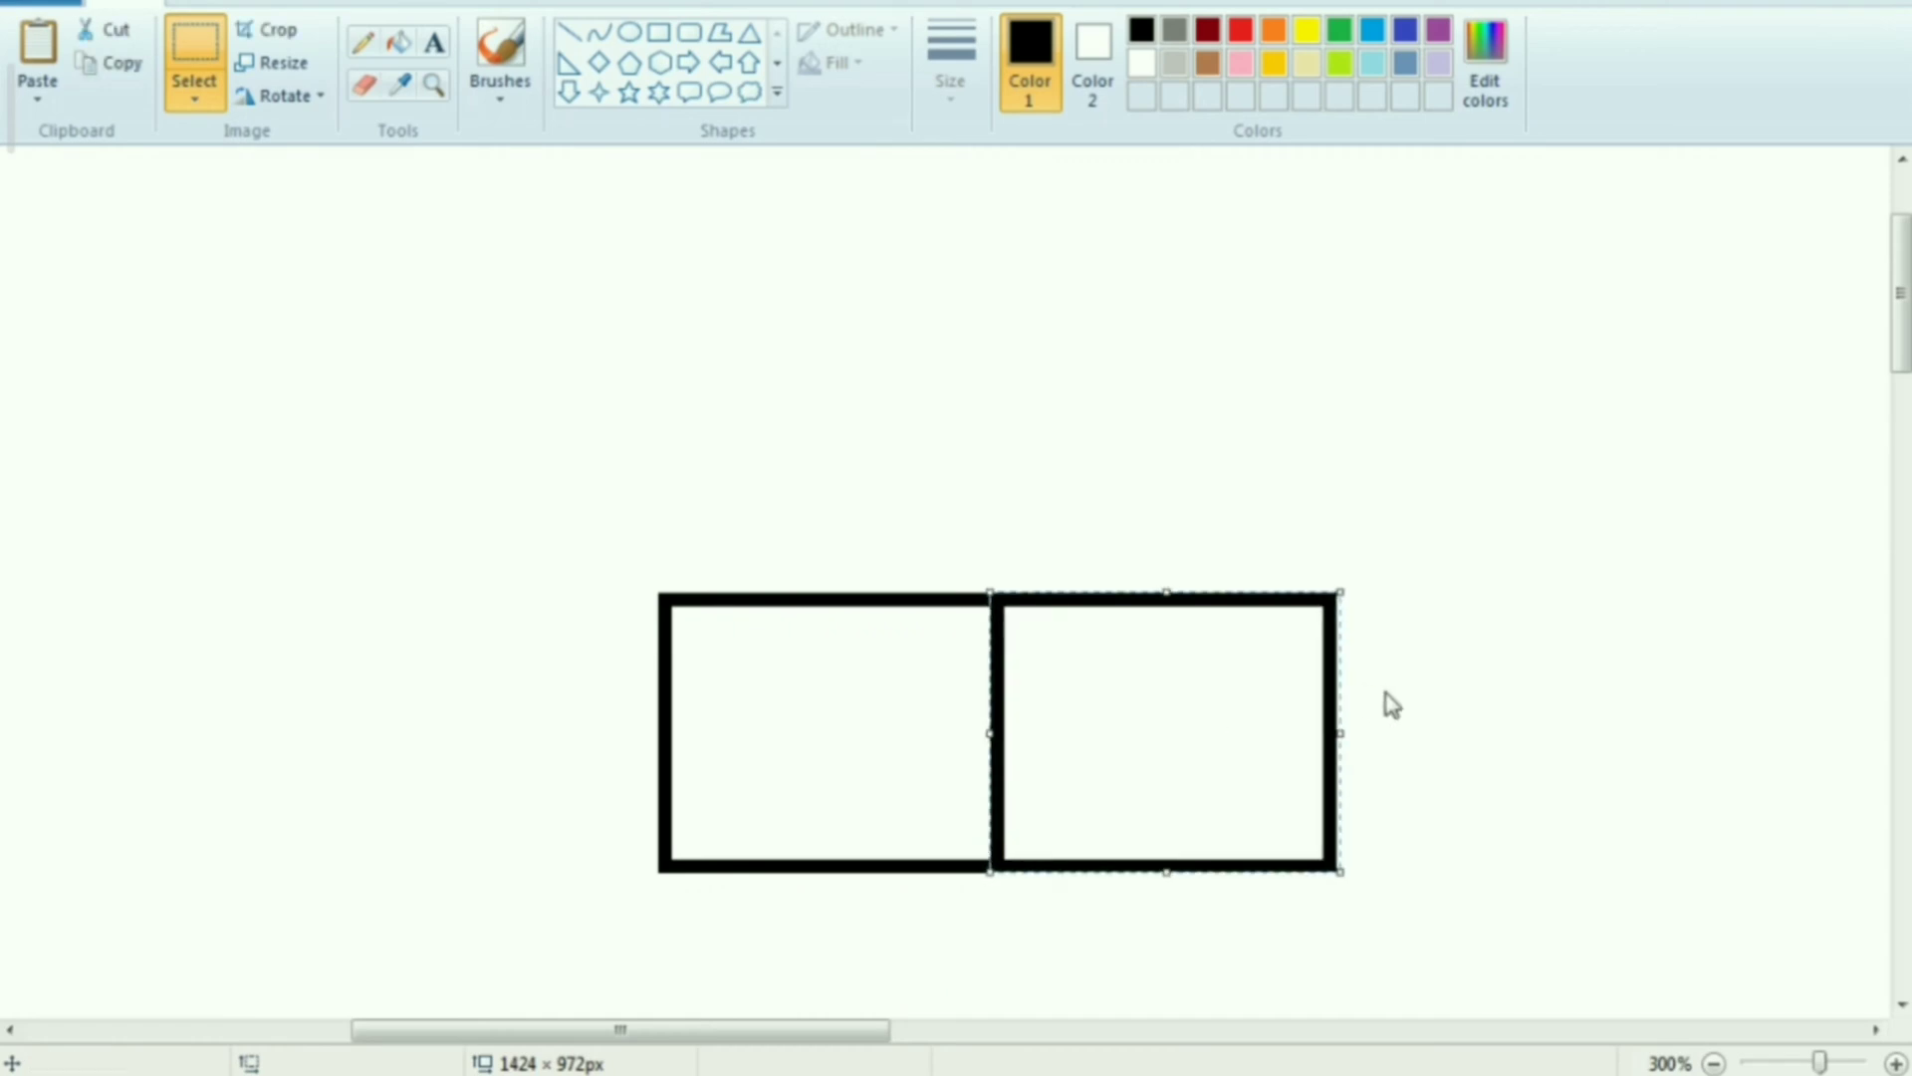
# Select both adjoining cells and copy them
pyautogui.click(937, 620)
pyautogui.moveTo(655, 589); pyautogui.dragTo(1338, 866)
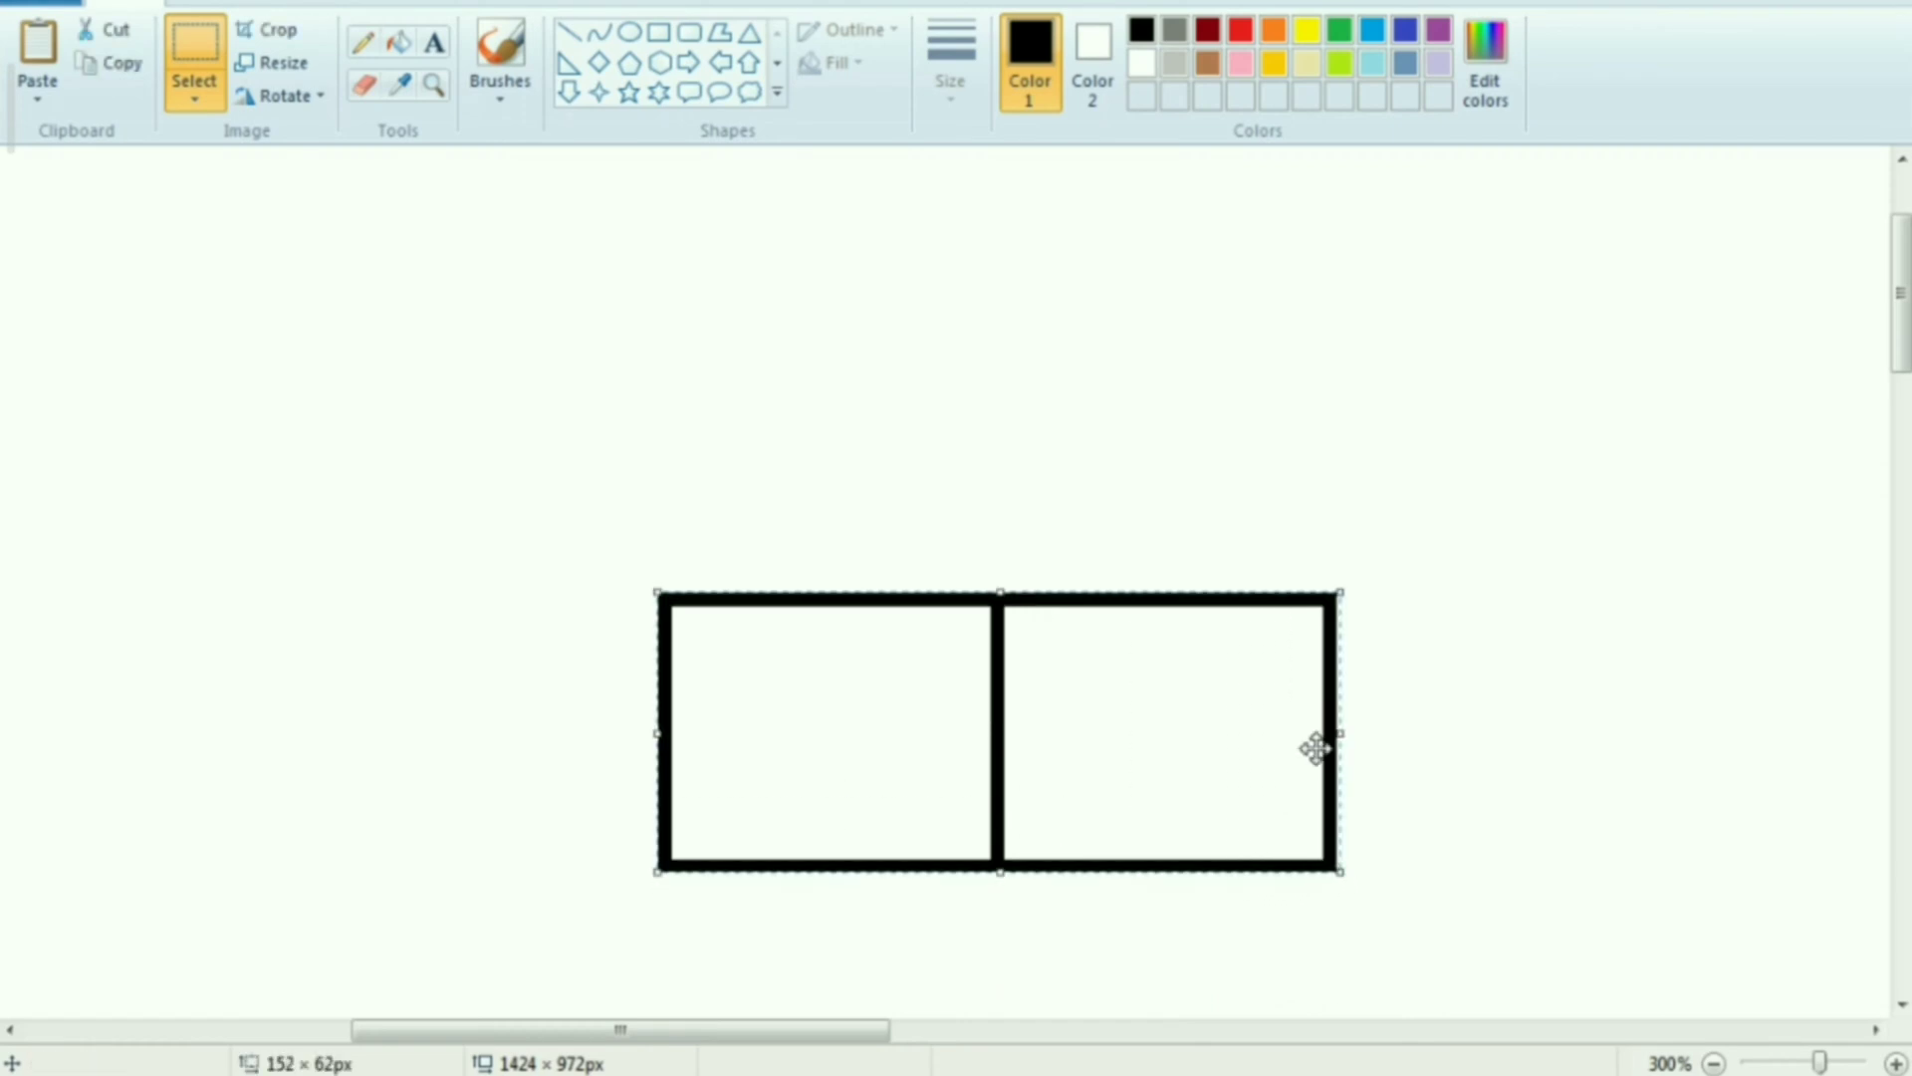
pyautogui.rightClick(1272, 729)
pyautogui.click(1322, 784)
pyautogui.rightClick(342, 333)
pyautogui.click(412, 416)
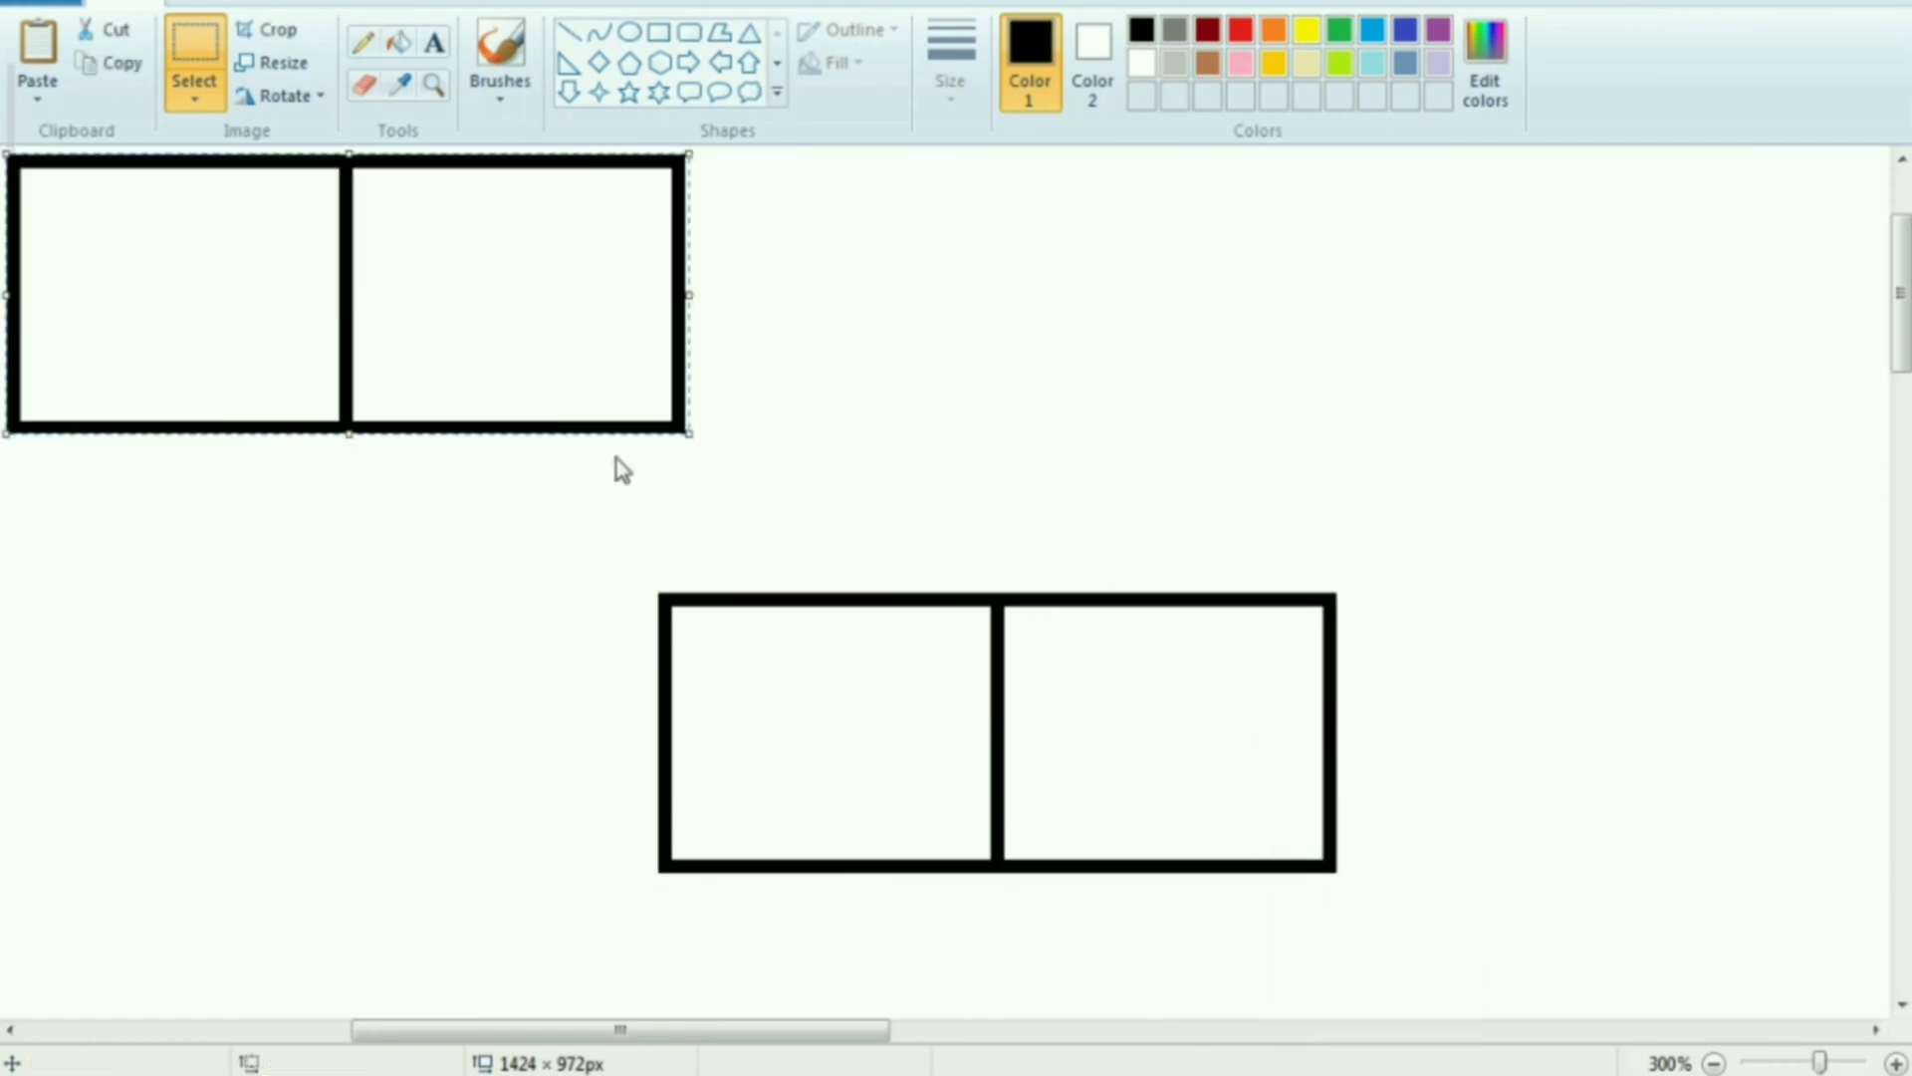
pyautogui.click(624, 559)
pyautogui.keyDown('ctrl'); pyautogui.scroll(-1, 578, 533); pyautogui.keyUp('ctrl')
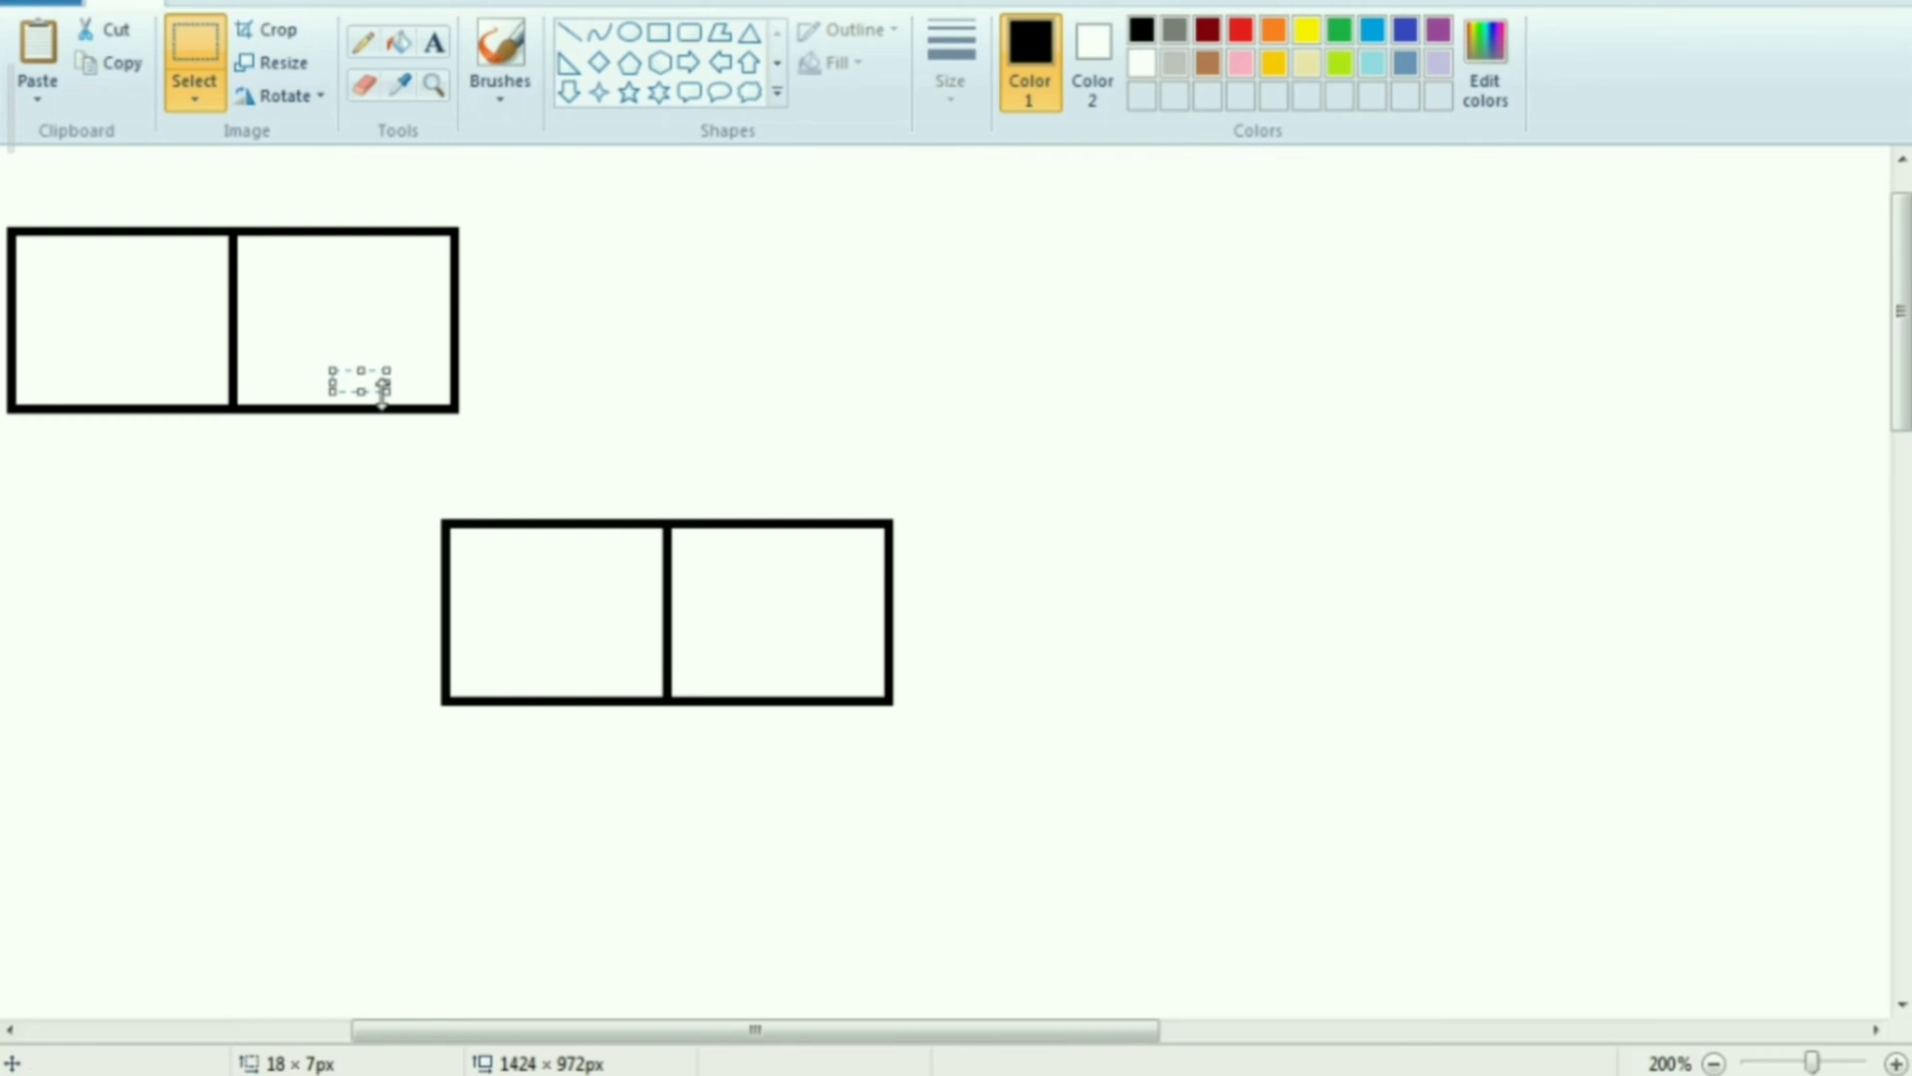
pyautogui.hotkey('ctrl', 'z')
# Paste the copied cell pair and attach it to the right end of the original pair, making a four-cell strip
pyautogui.rightClick(444, 257)
pyautogui.click(513, 341)
pyautogui.moveTo(307, 289); pyautogui.dragTo(1185, 653)
pyautogui.click(1003, 420)
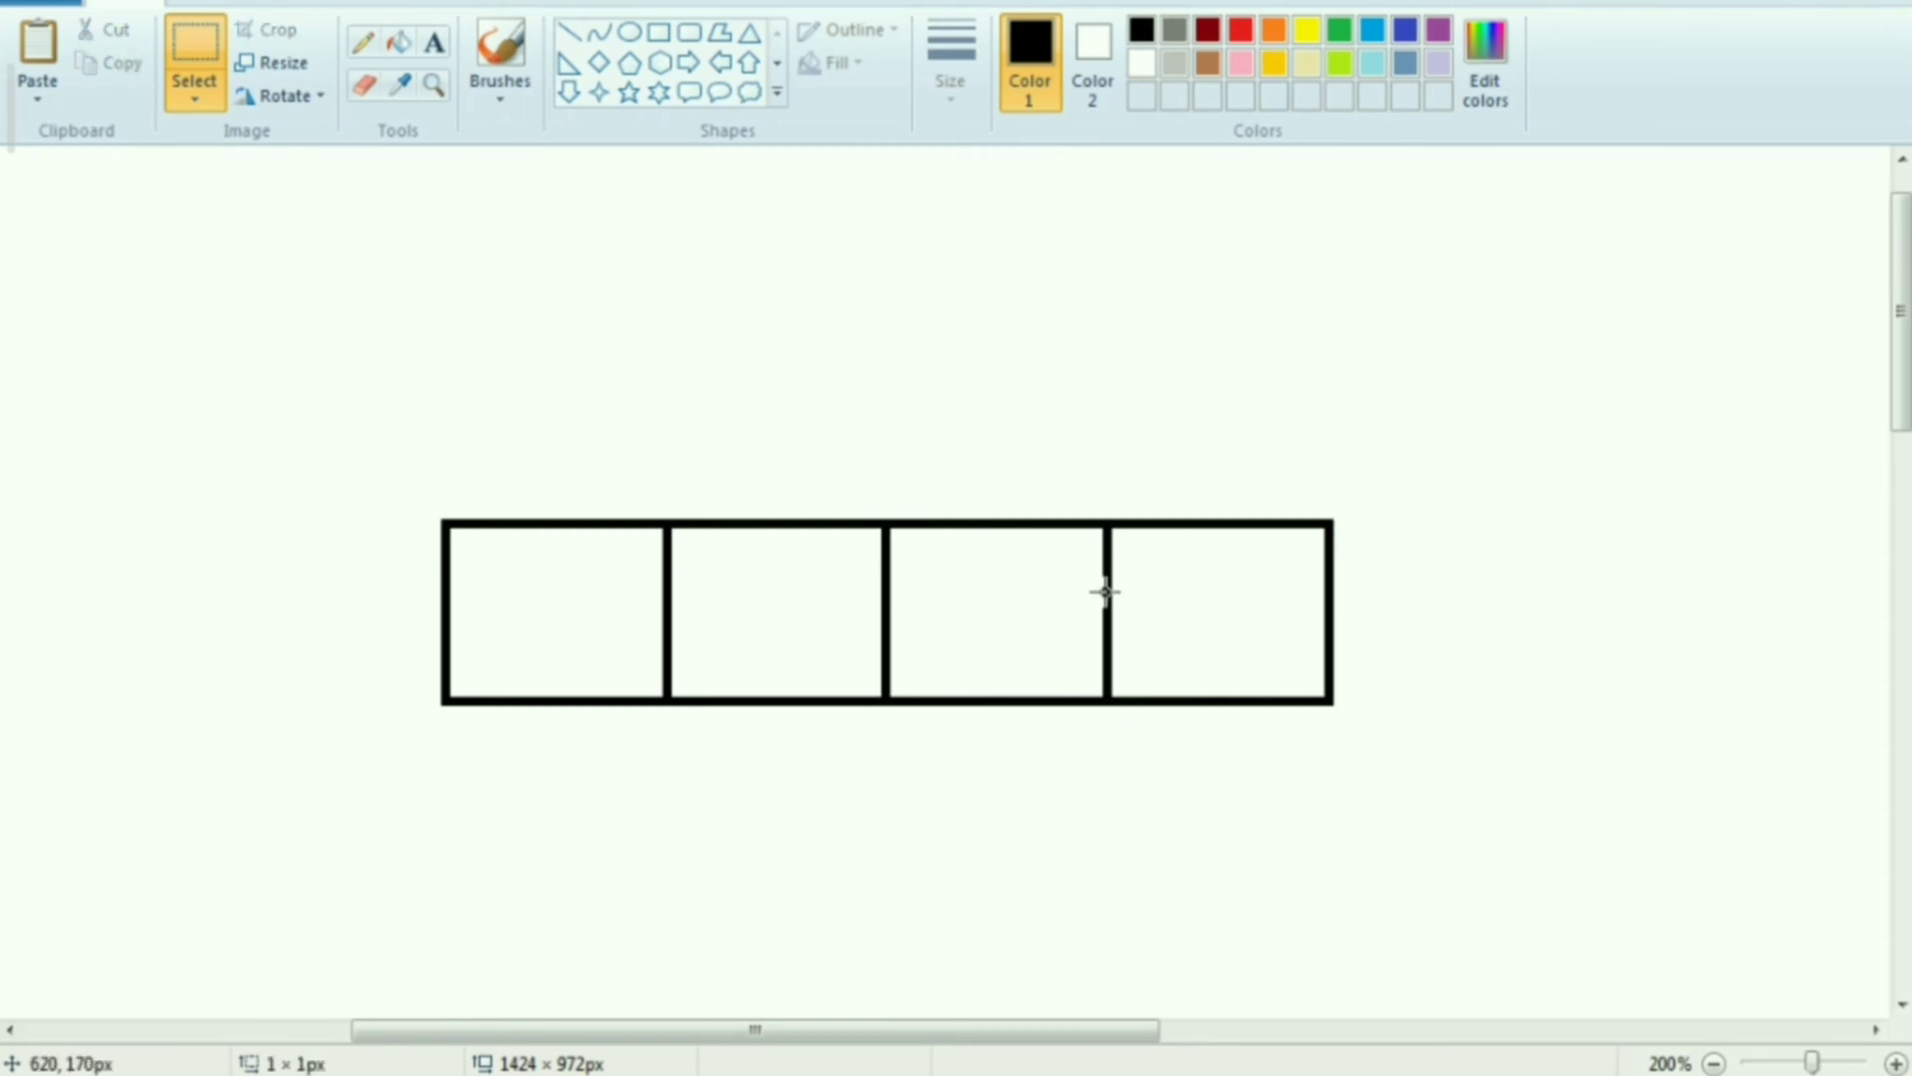
# Paste the cell pair once more at the right end of the strip, extending it to six cells
pyautogui.rightClick(316, 291)
pyautogui.click(410, 382)
pyautogui.moveTo(299, 289); pyautogui.dragTo(1604, 649)
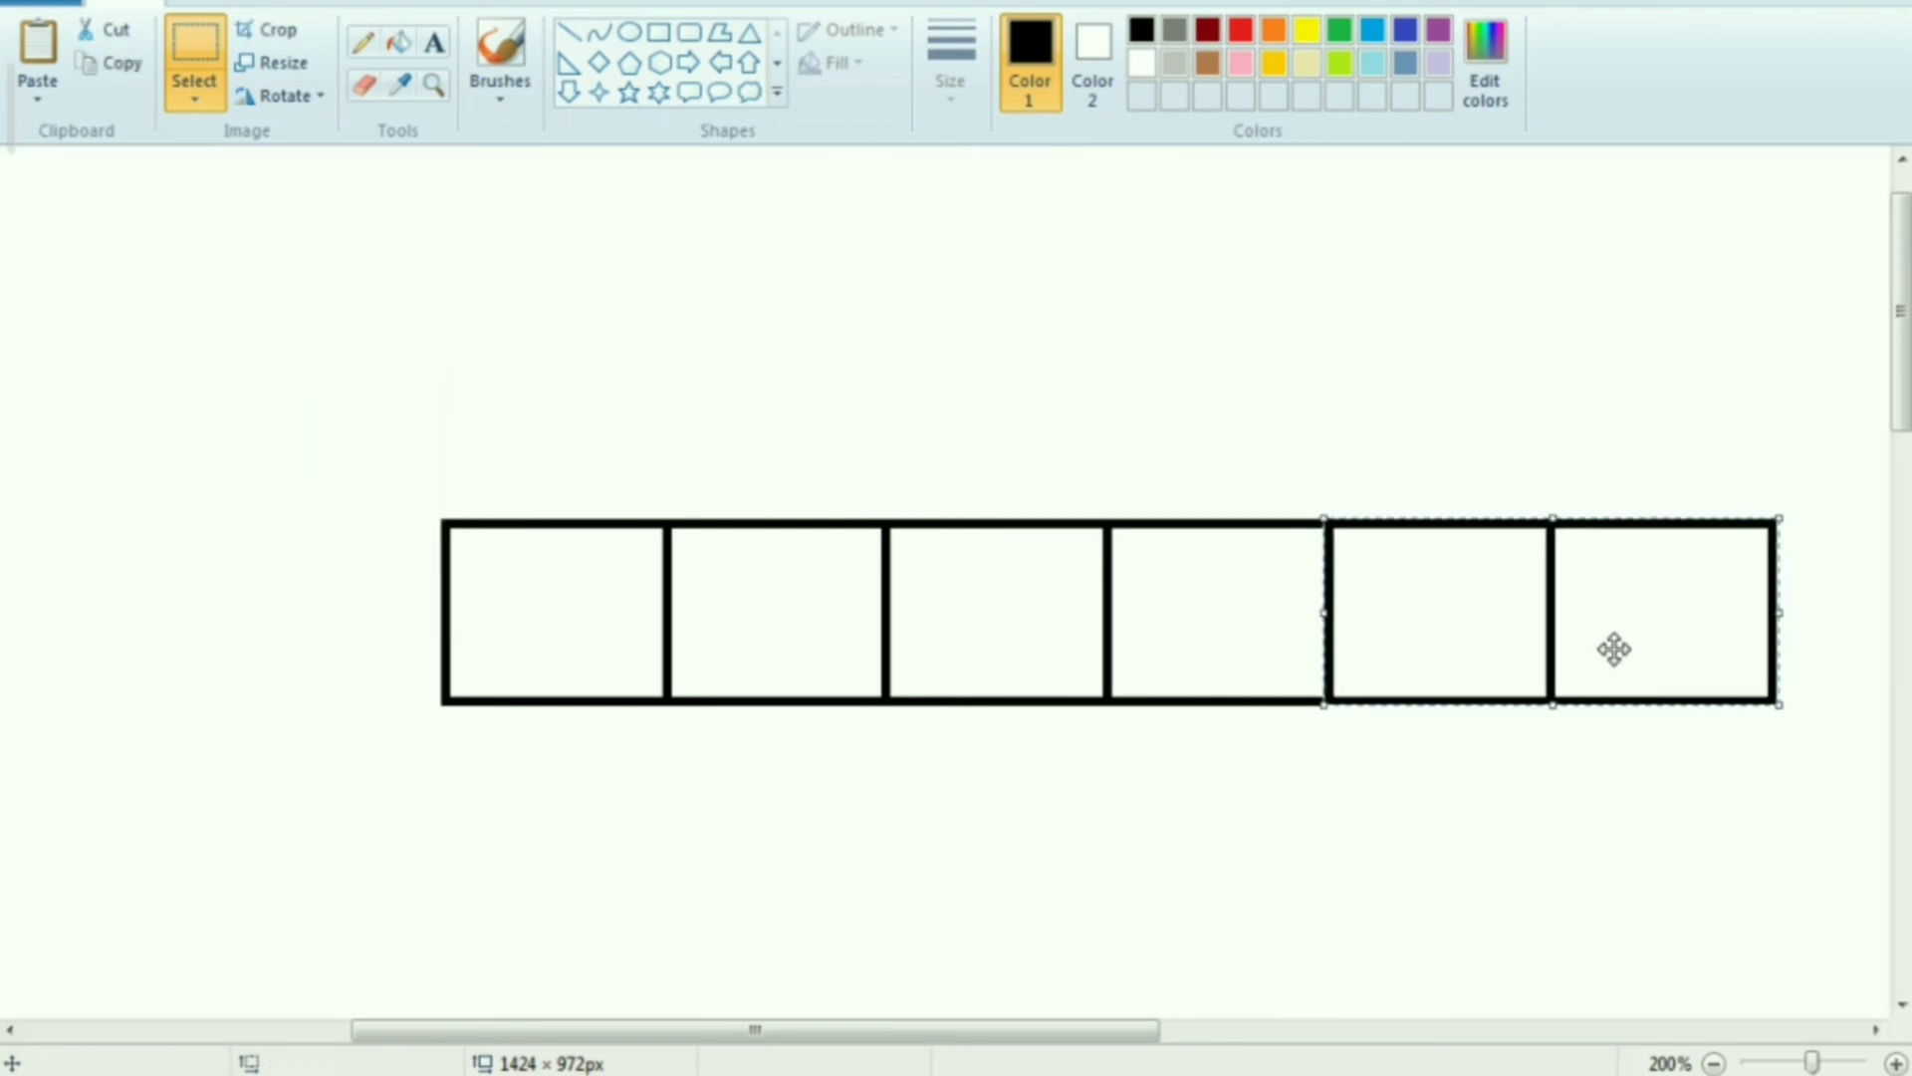
pyautogui.click(1614, 777)
pyautogui.scroll(-1, 956, 657)
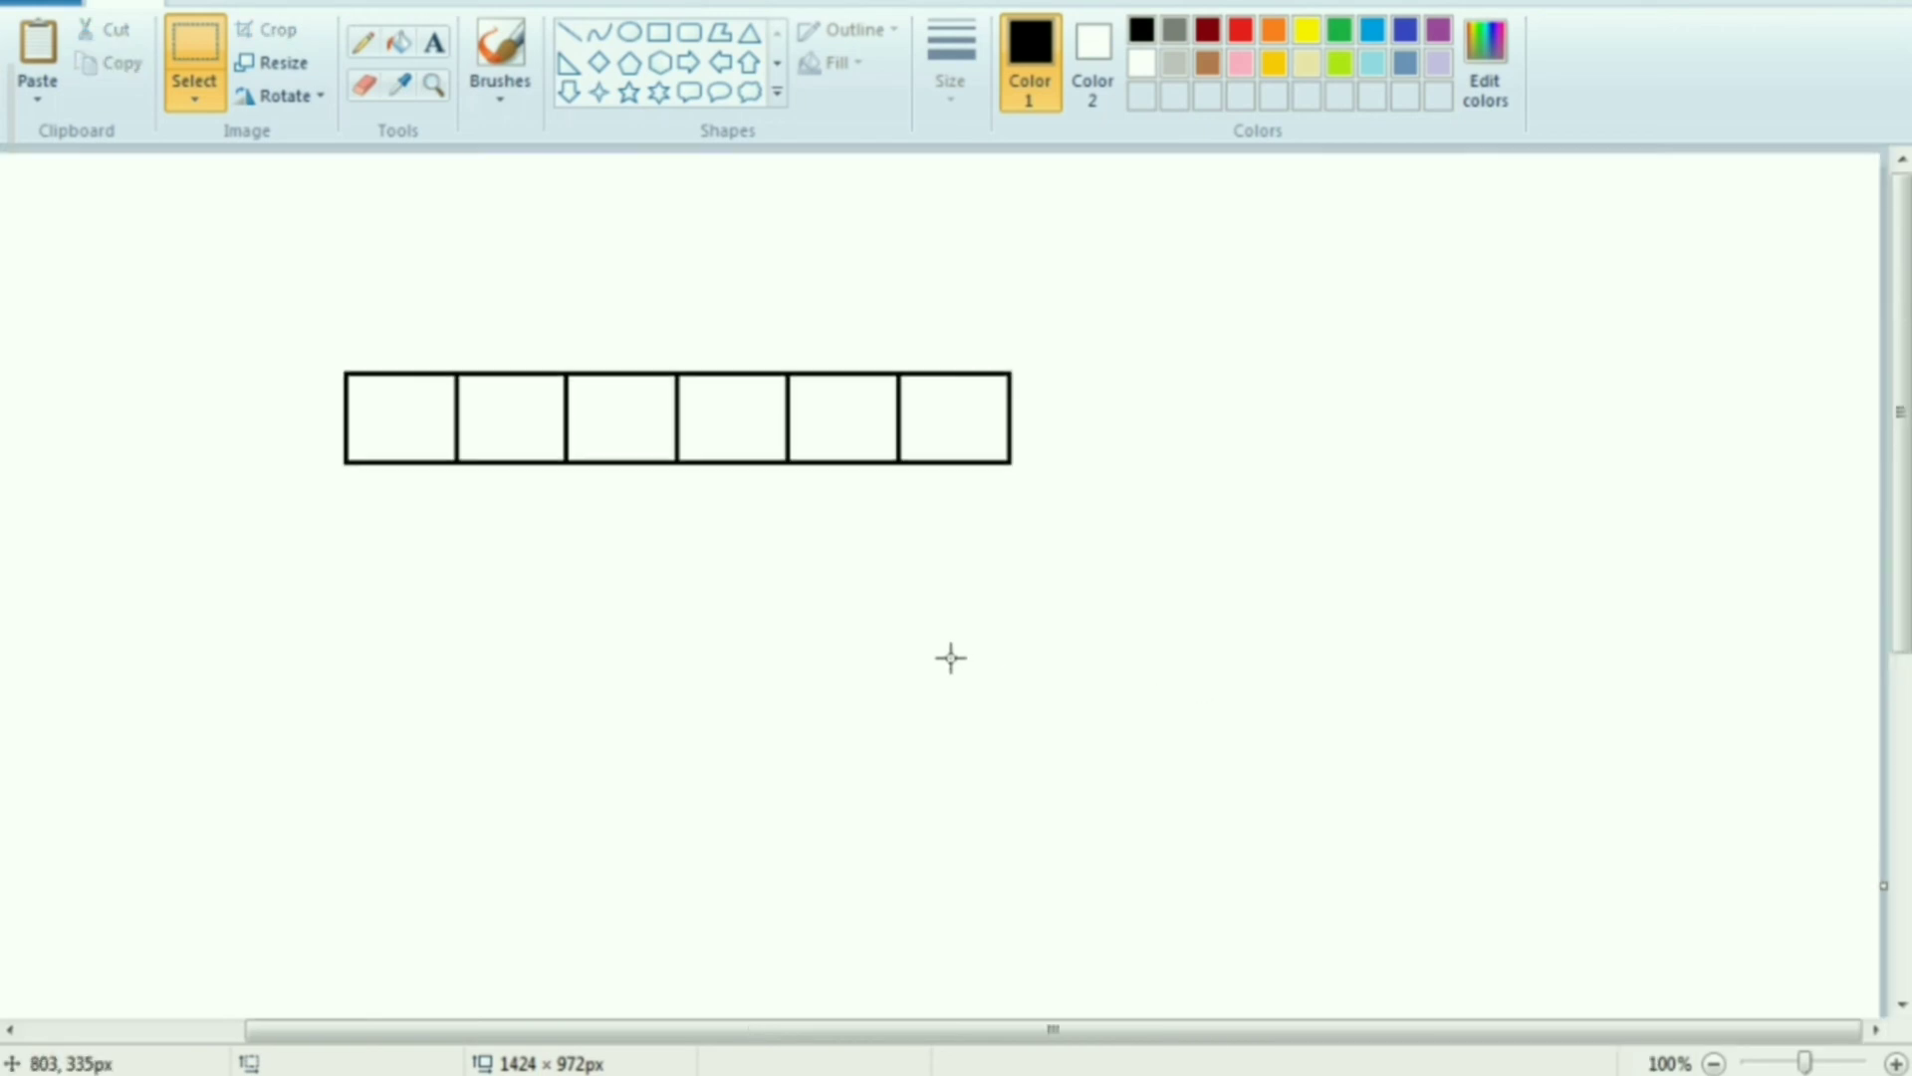
# Duplicate the whole six-cell row and align the copy directly beneath it with a shared border
pyautogui.scroll(1, 558, 543)
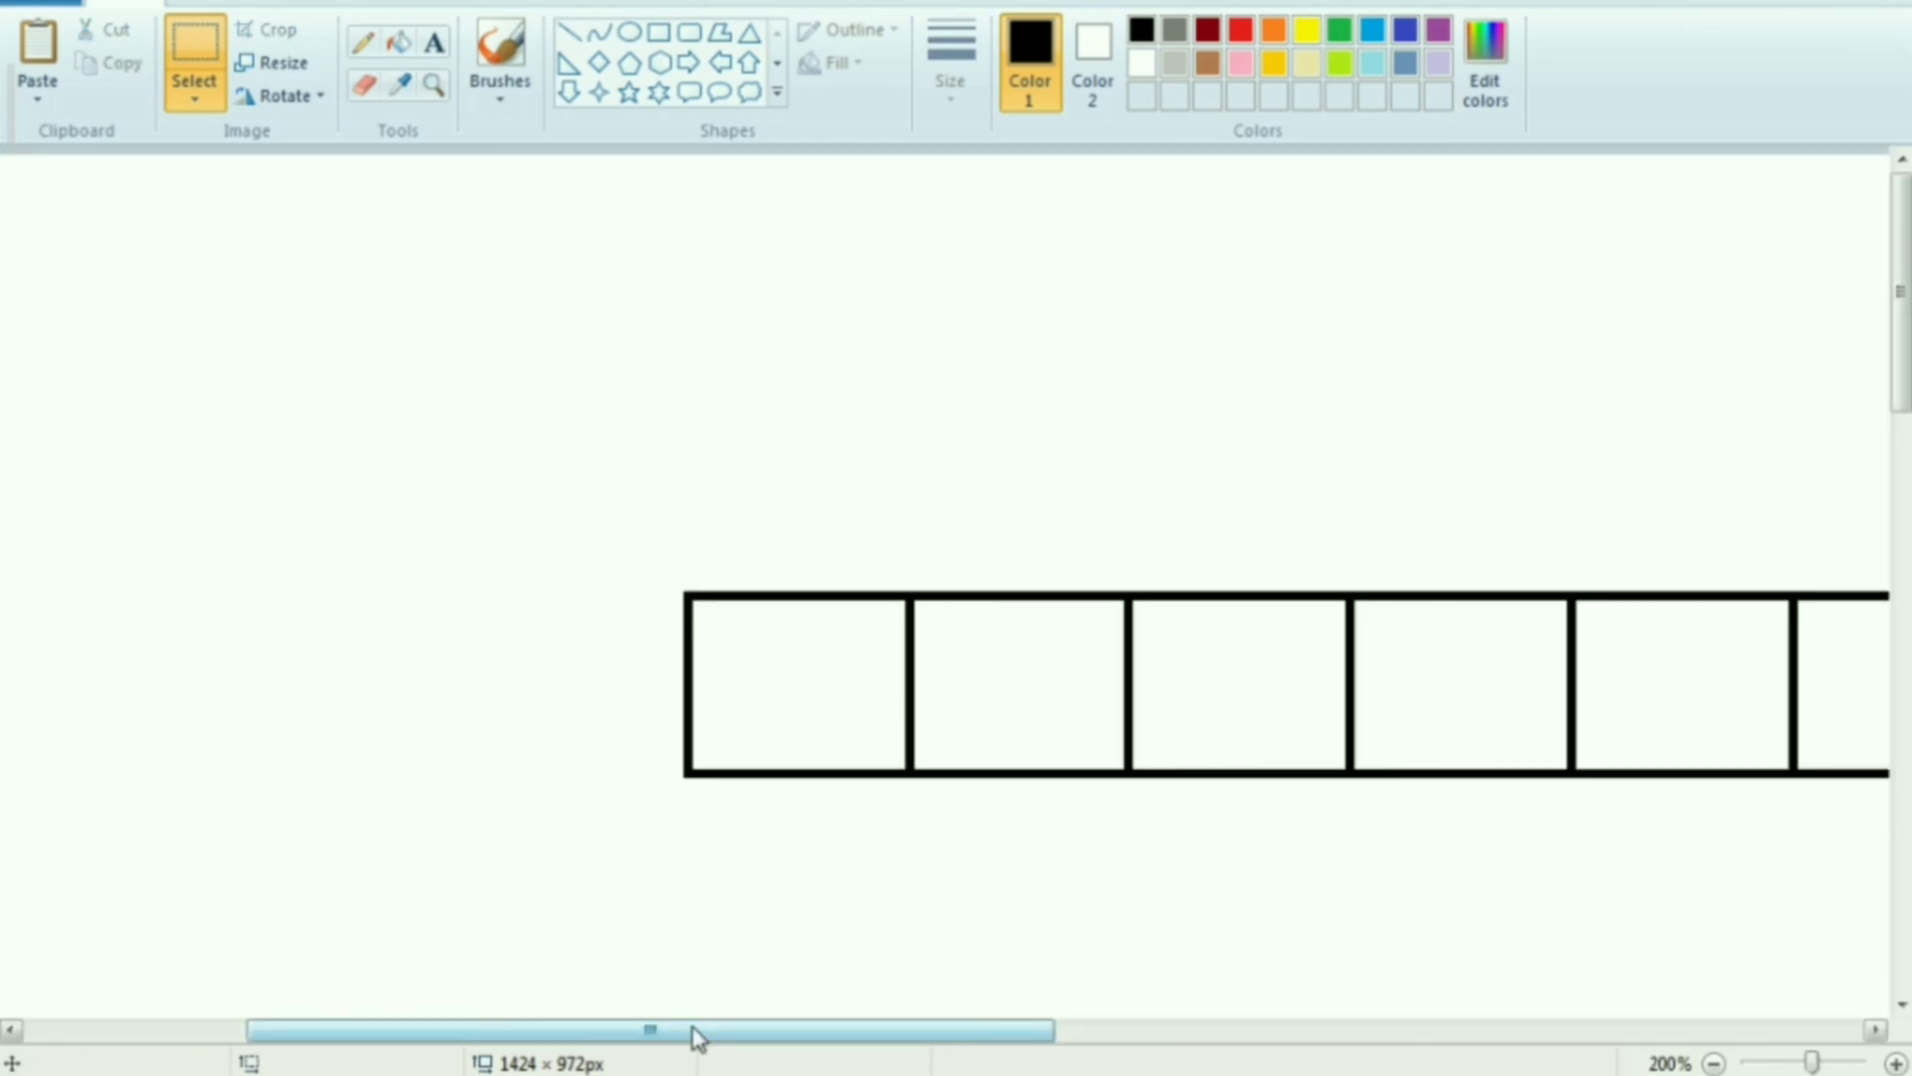
pyautogui.moveTo(696, 1036); pyautogui.dragTo(904, 1036)
pyautogui.moveTo(221, 588); pyautogui.dragTo(1559, 777)
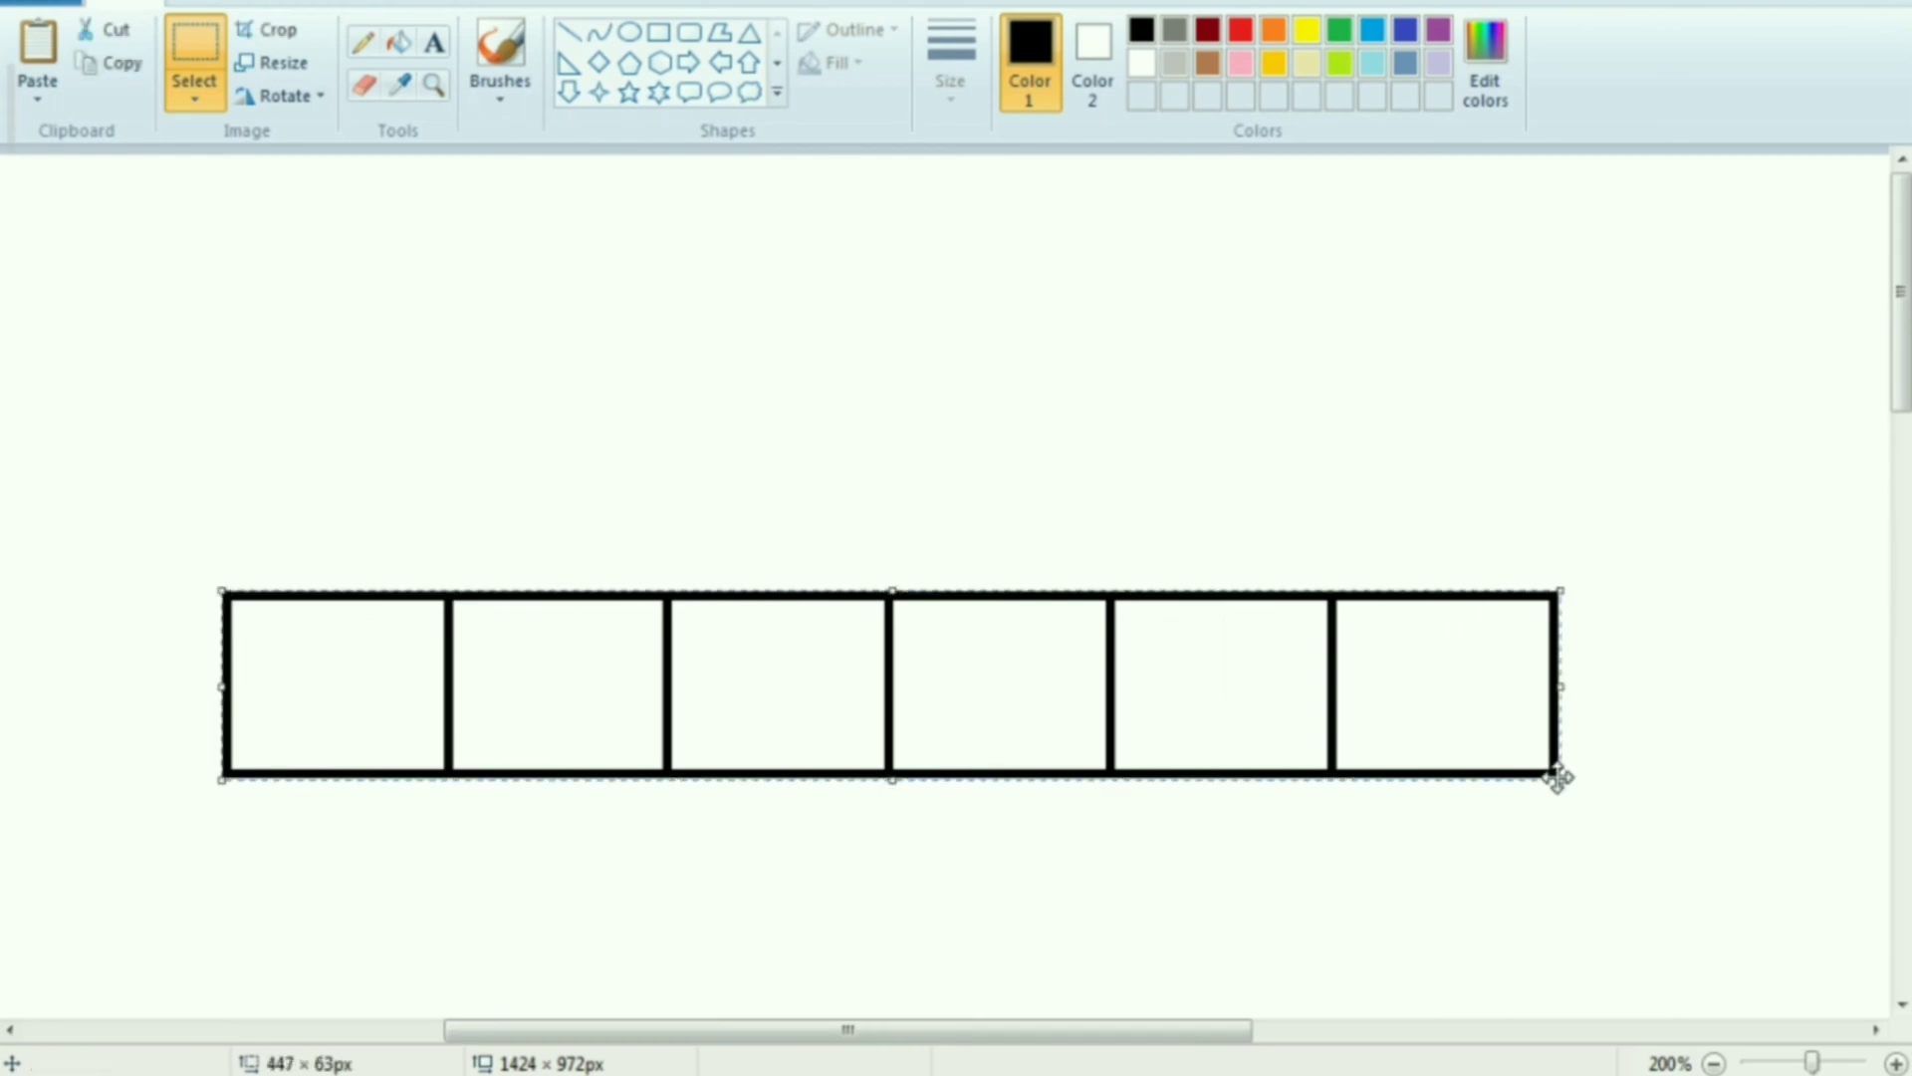
pyautogui.rightClick(1417, 732)
pyautogui.click(1481, 777)
pyautogui.rightClick(693, 271)
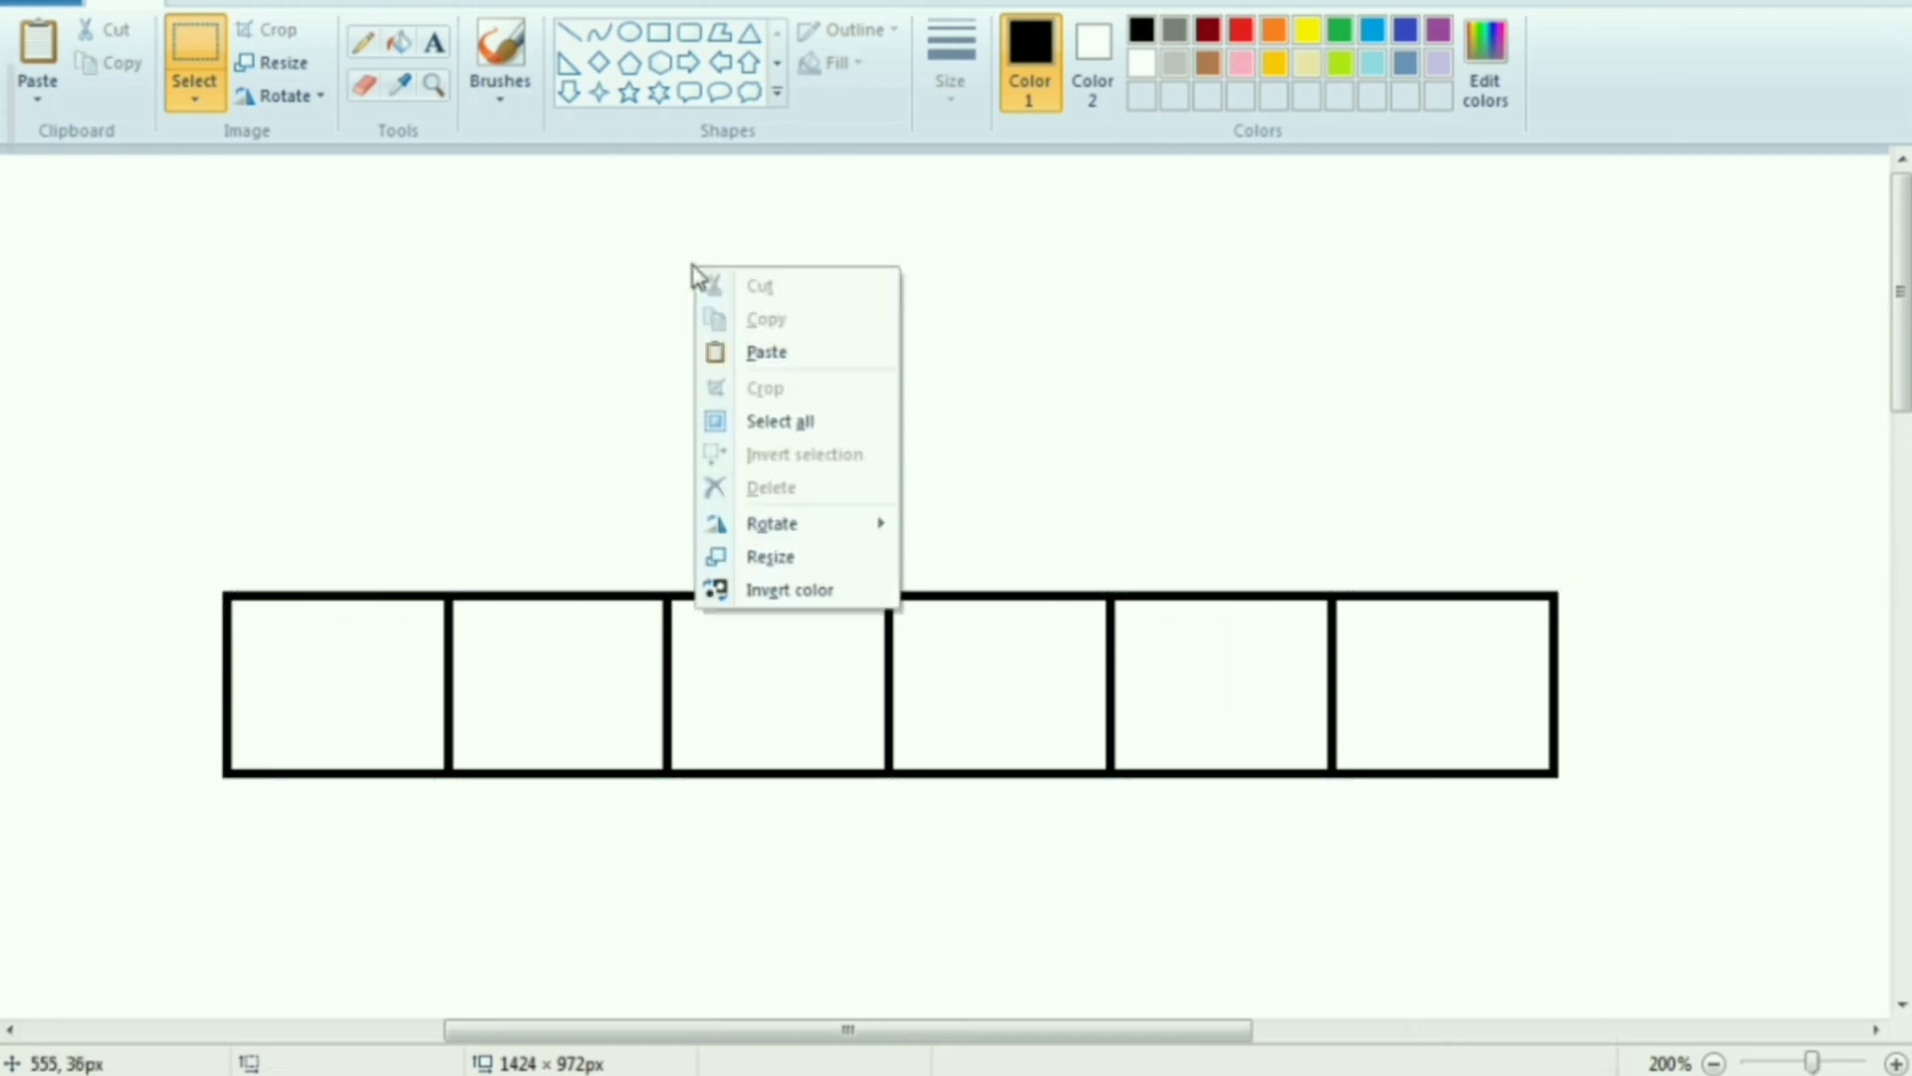
pyautogui.click(760, 351)
pyautogui.moveTo(622, 254); pyautogui.dragTo(828, 886)
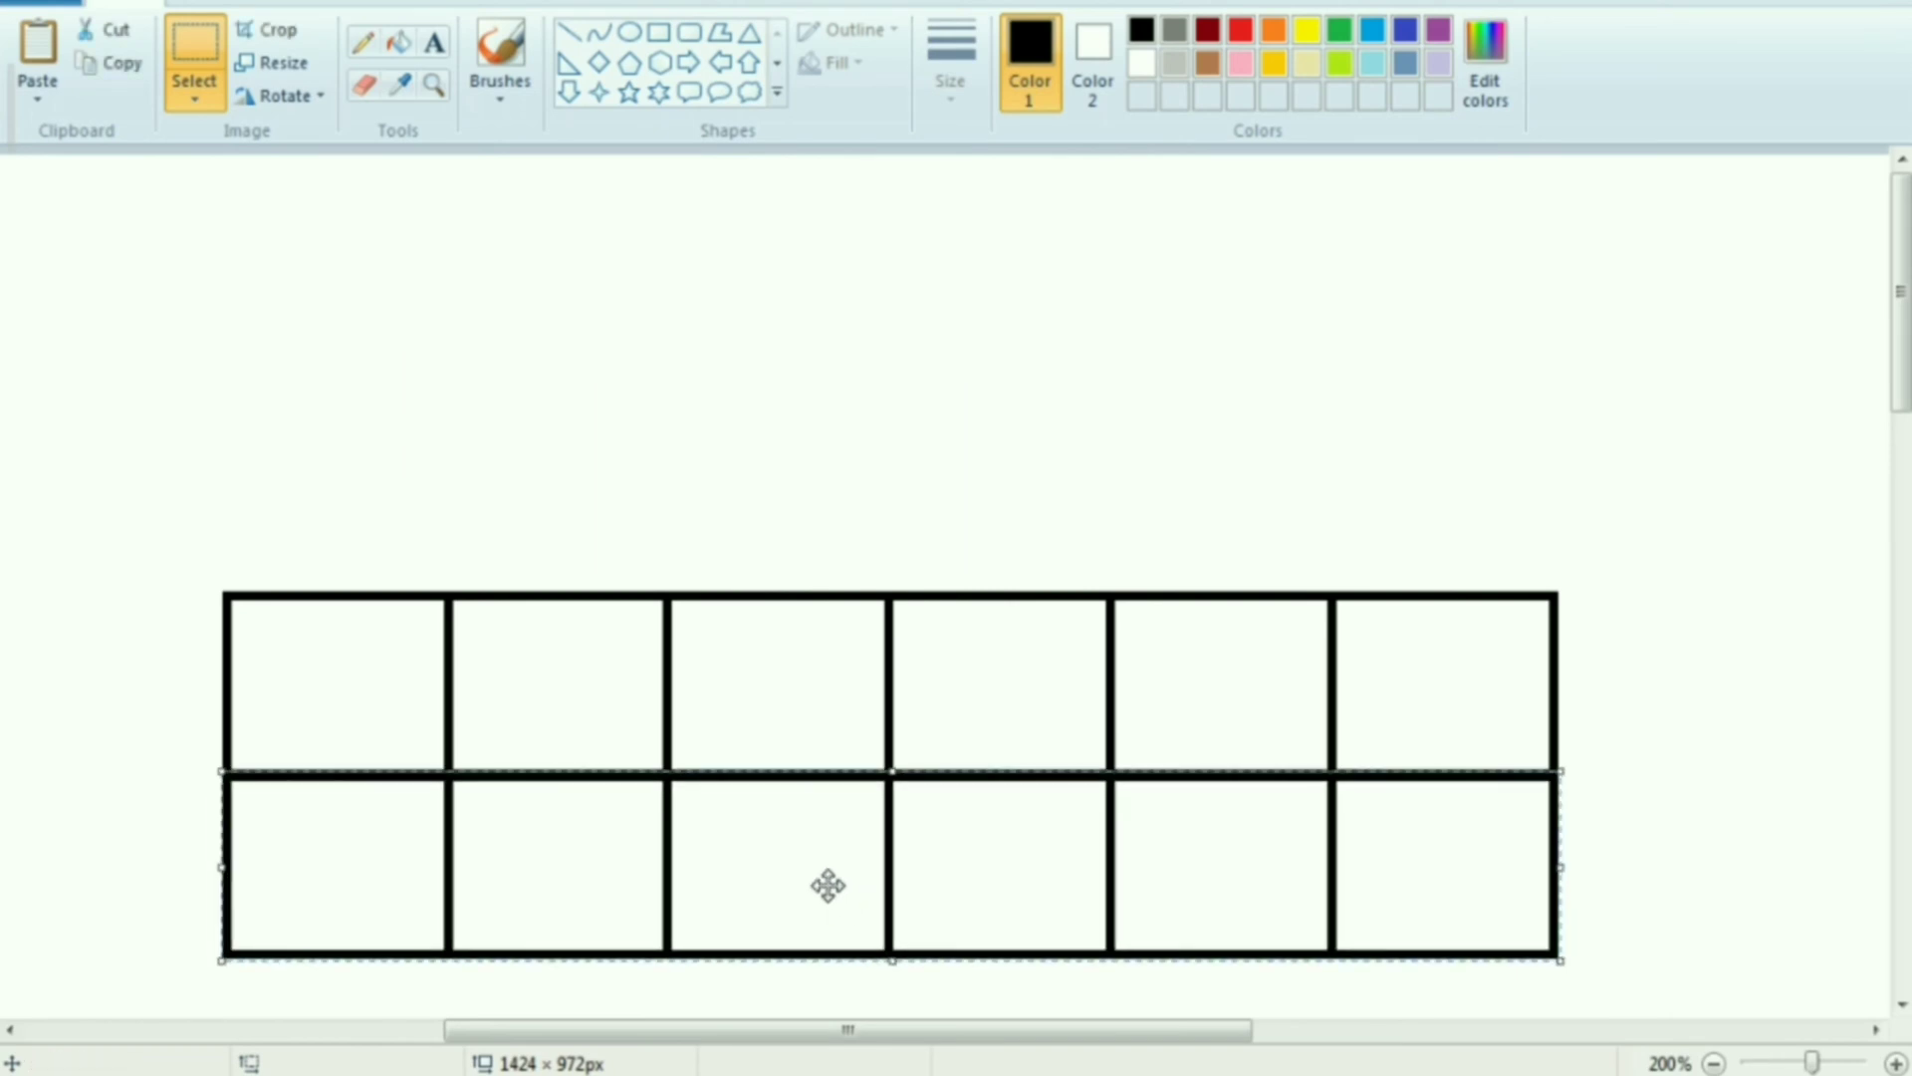
pyautogui.press('Up')
# Paste the six-cell row again and align it under the second row to form a third row
pyautogui.scroll(-2, 1178, 433)
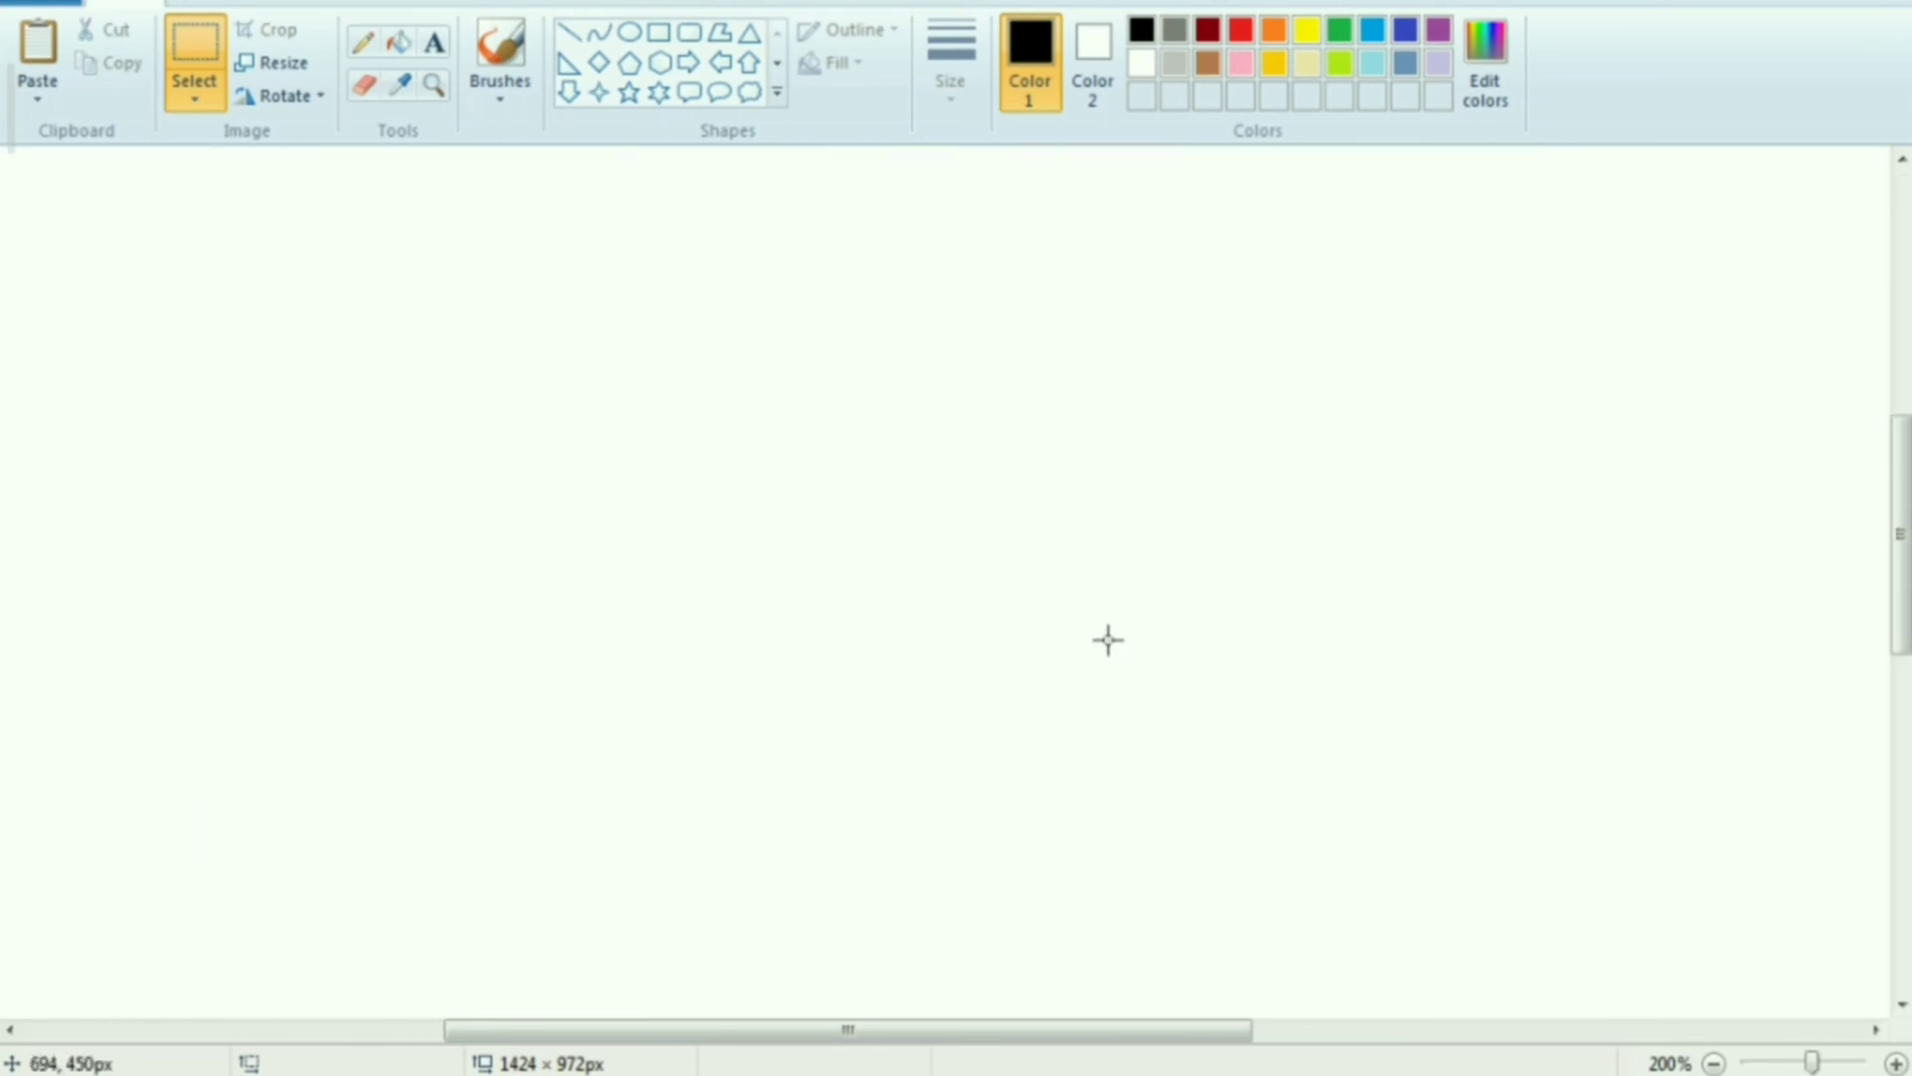
pyautogui.rightClick(622, 274)
pyautogui.click(704, 366)
pyautogui.moveTo(581, 270); pyautogui.dragTo(807, 874)
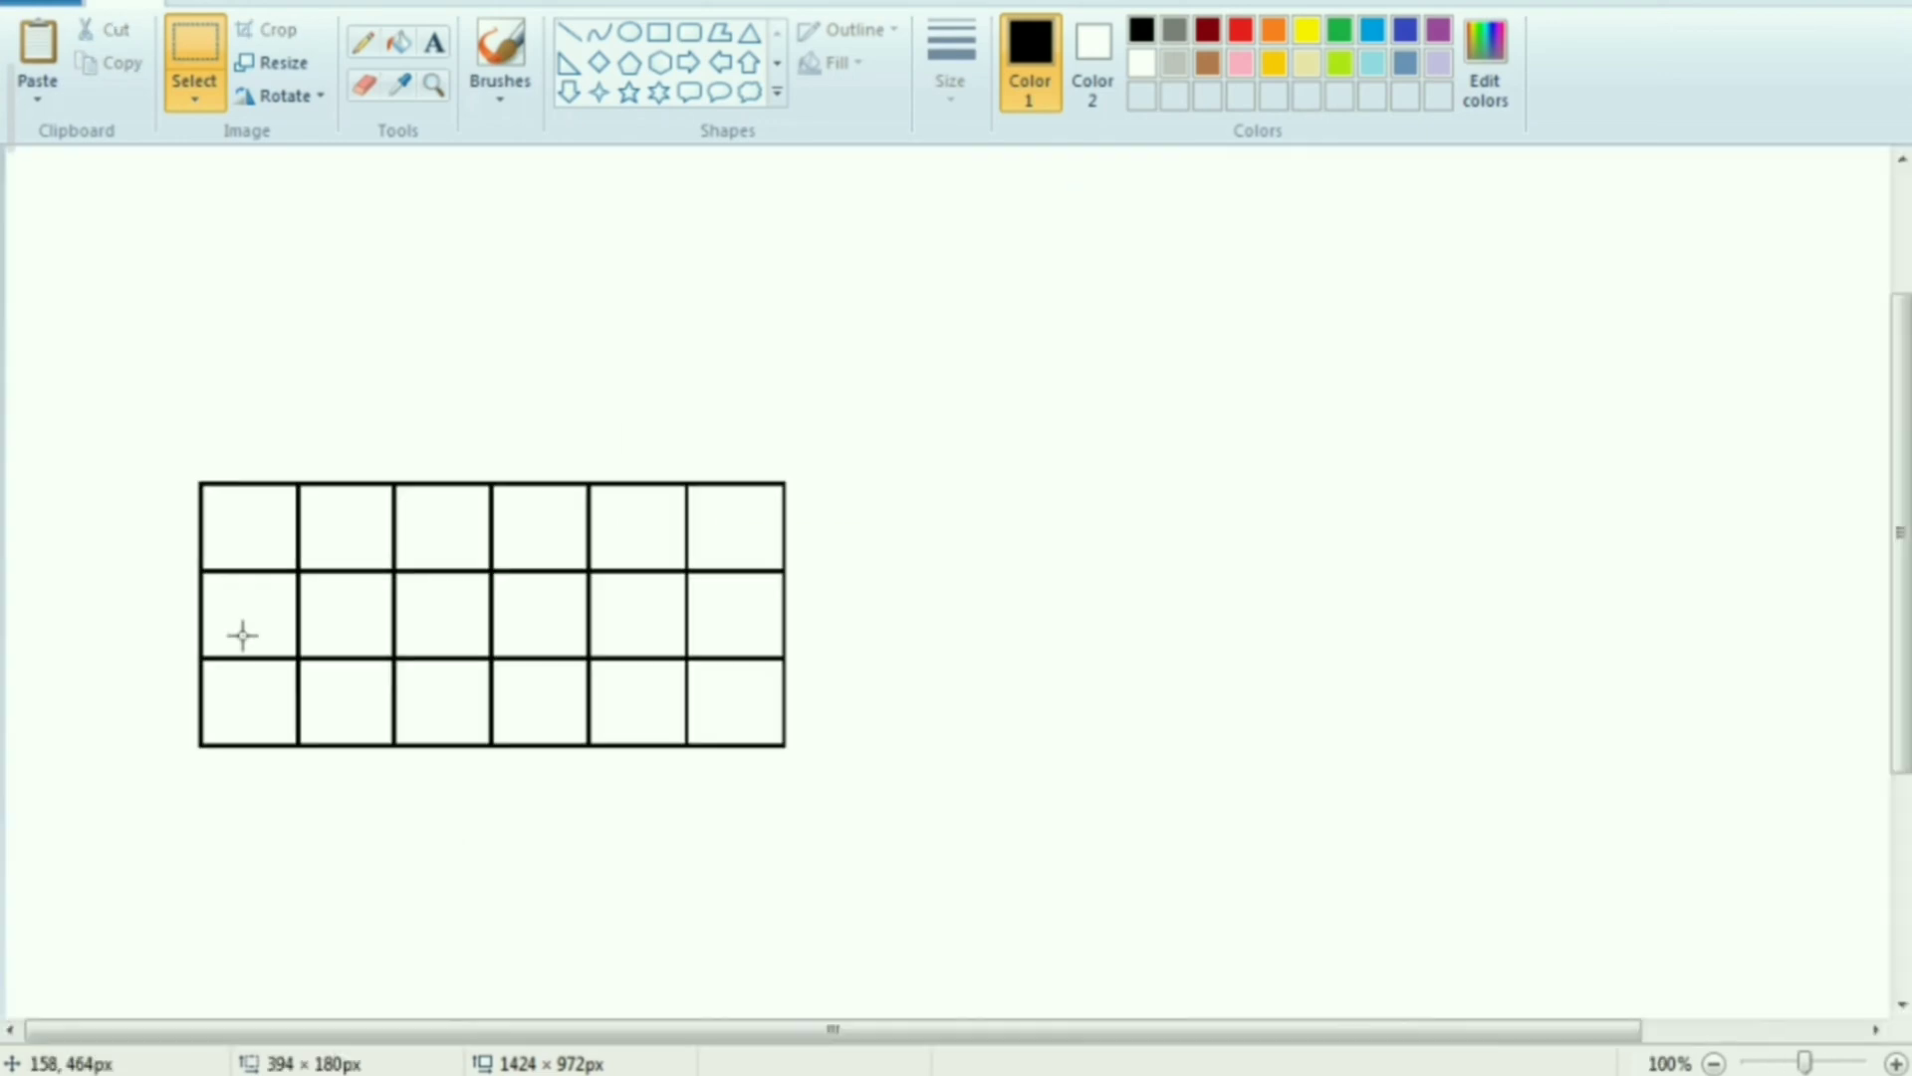
pyautogui.scroll(1, 249, 653)
pyautogui.scroll(-2, 252, 668)
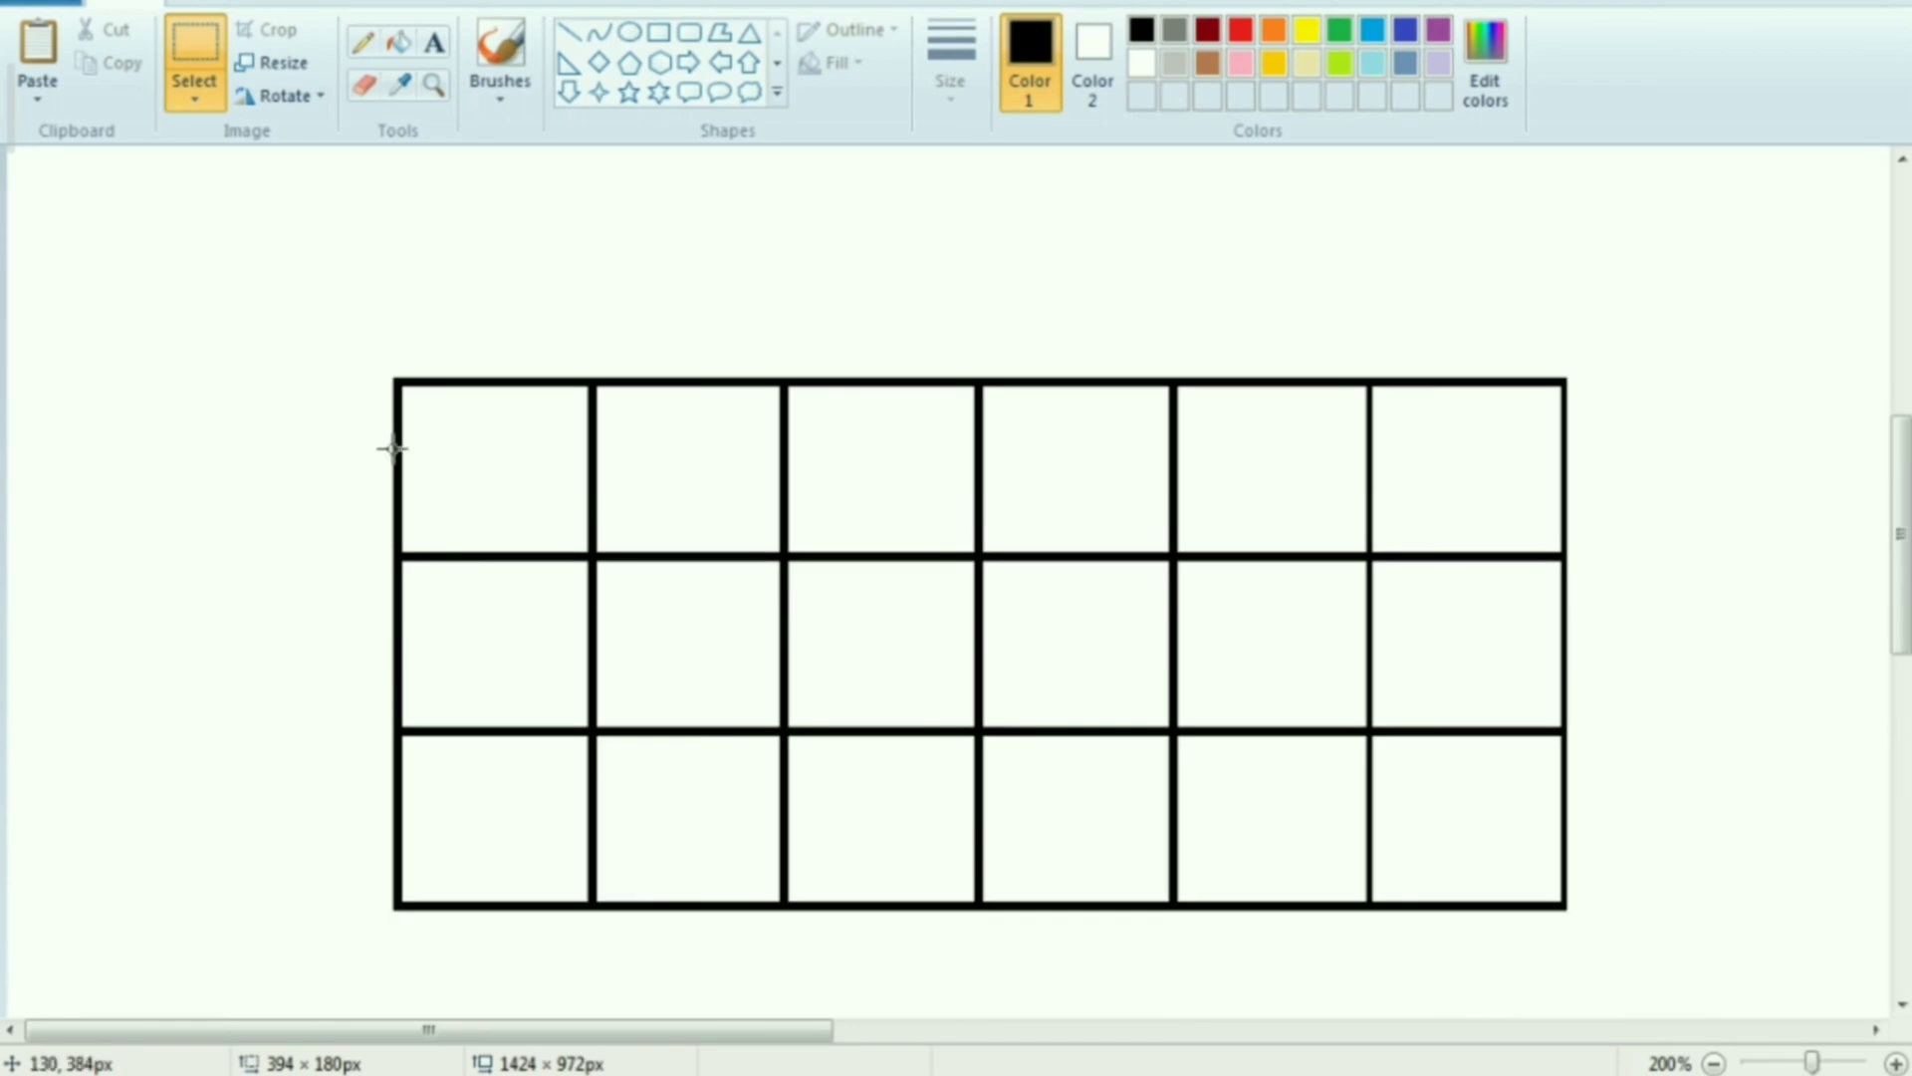
# Copy the complete three-row grid and paste a duplicate to the upper right of the original
pyautogui.moveTo(391, 376); pyautogui.dragTo(1566, 908)
pyautogui.rightClick(1186, 673)
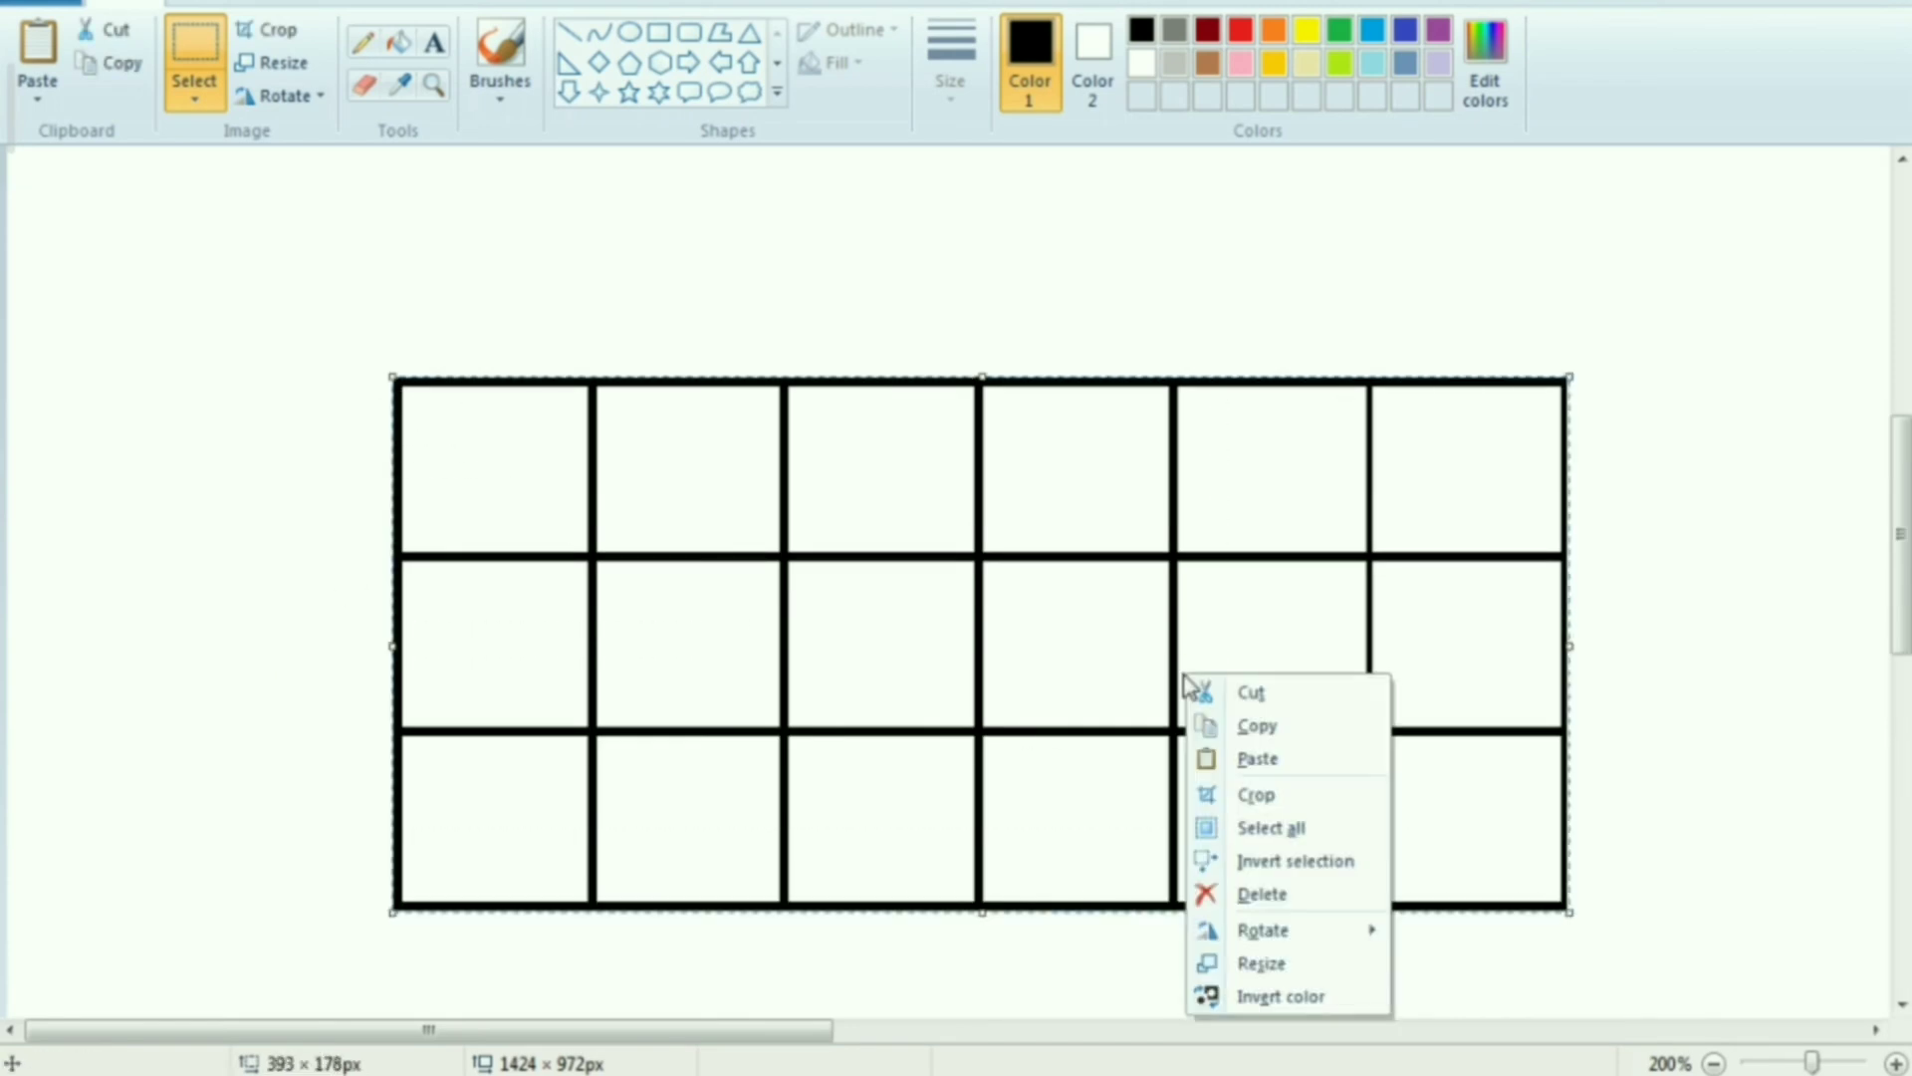
pyautogui.click(1259, 726)
pyautogui.scroll(-2, 1008, 646)
pyautogui.rightClick(430, 340)
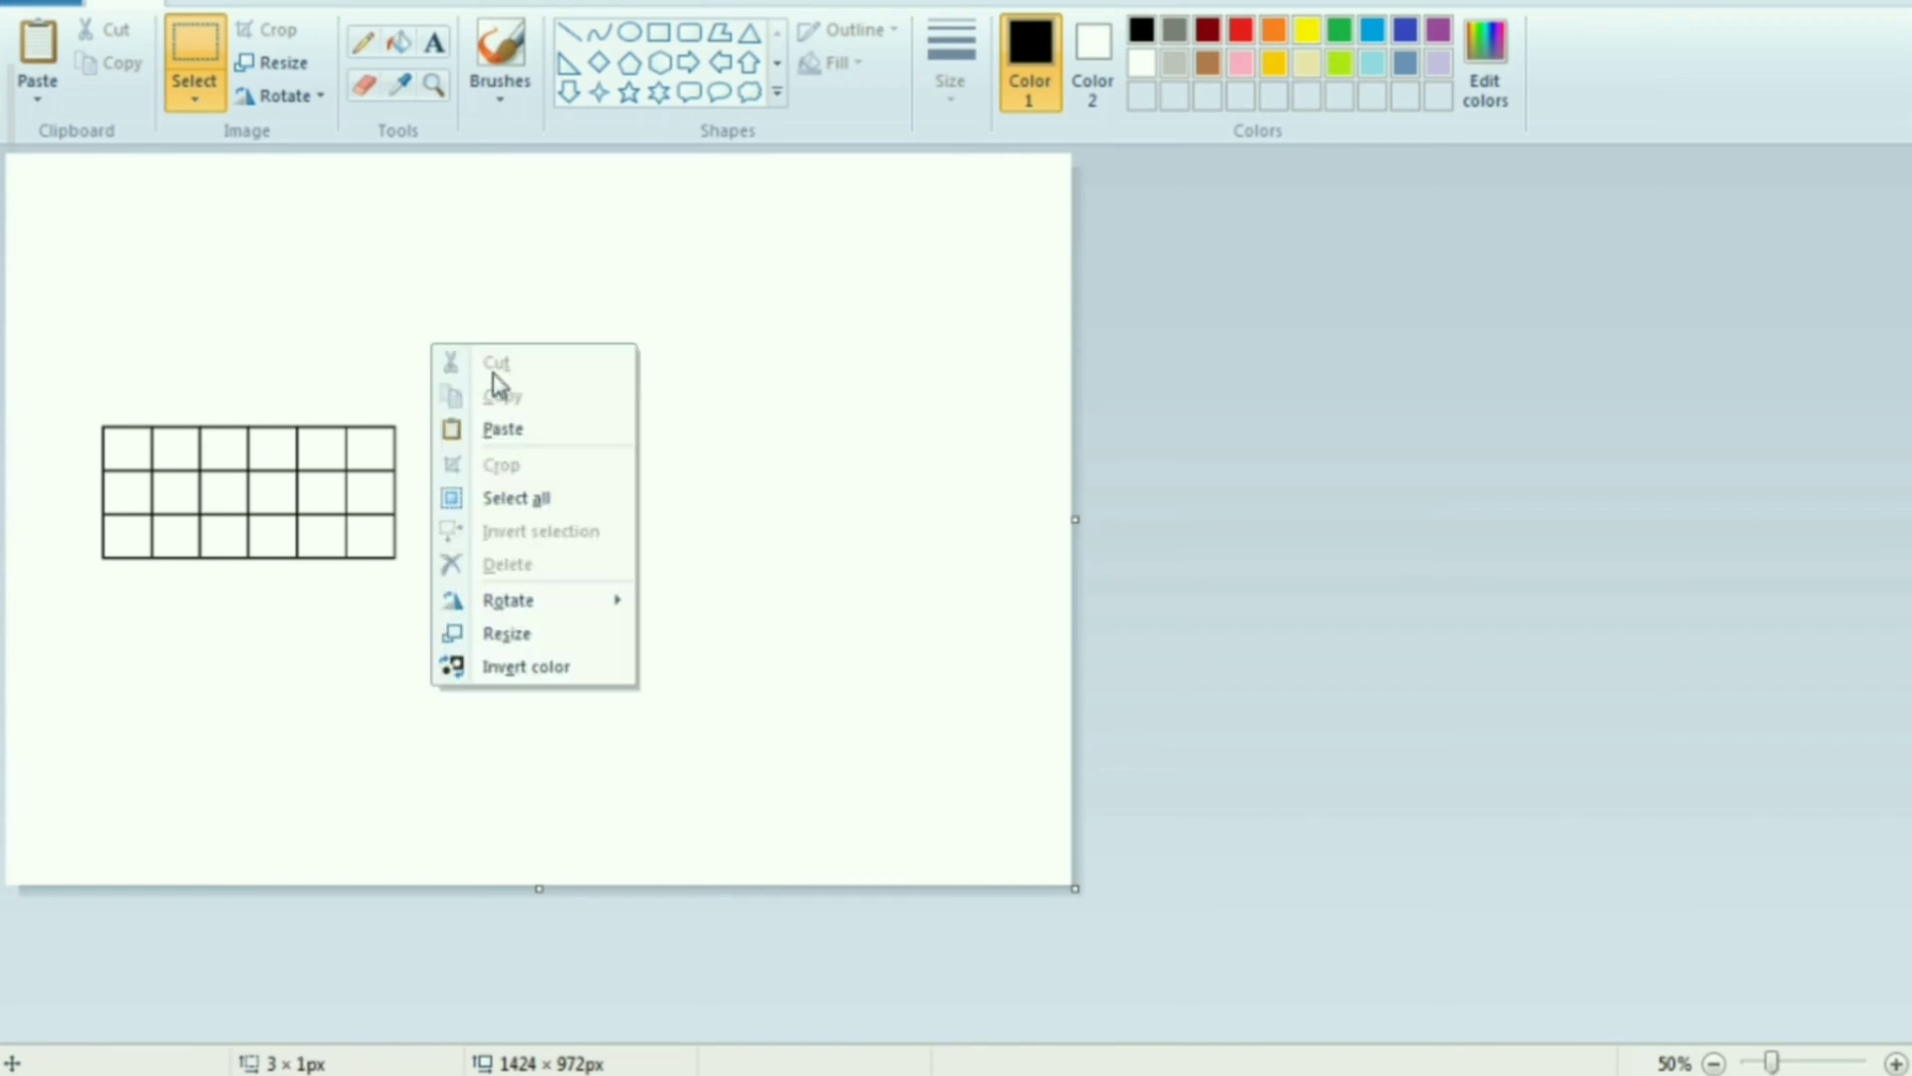
pyautogui.click(498, 427)
pyautogui.moveTo(219, 242); pyautogui.dragTo(588, 430)
# Rotate the pasted grid right 90° and join its lower-left corner to the original grid's upper-right corner
pyautogui.rightClick(570, 421)
pyautogui.moveTo(653, 685)
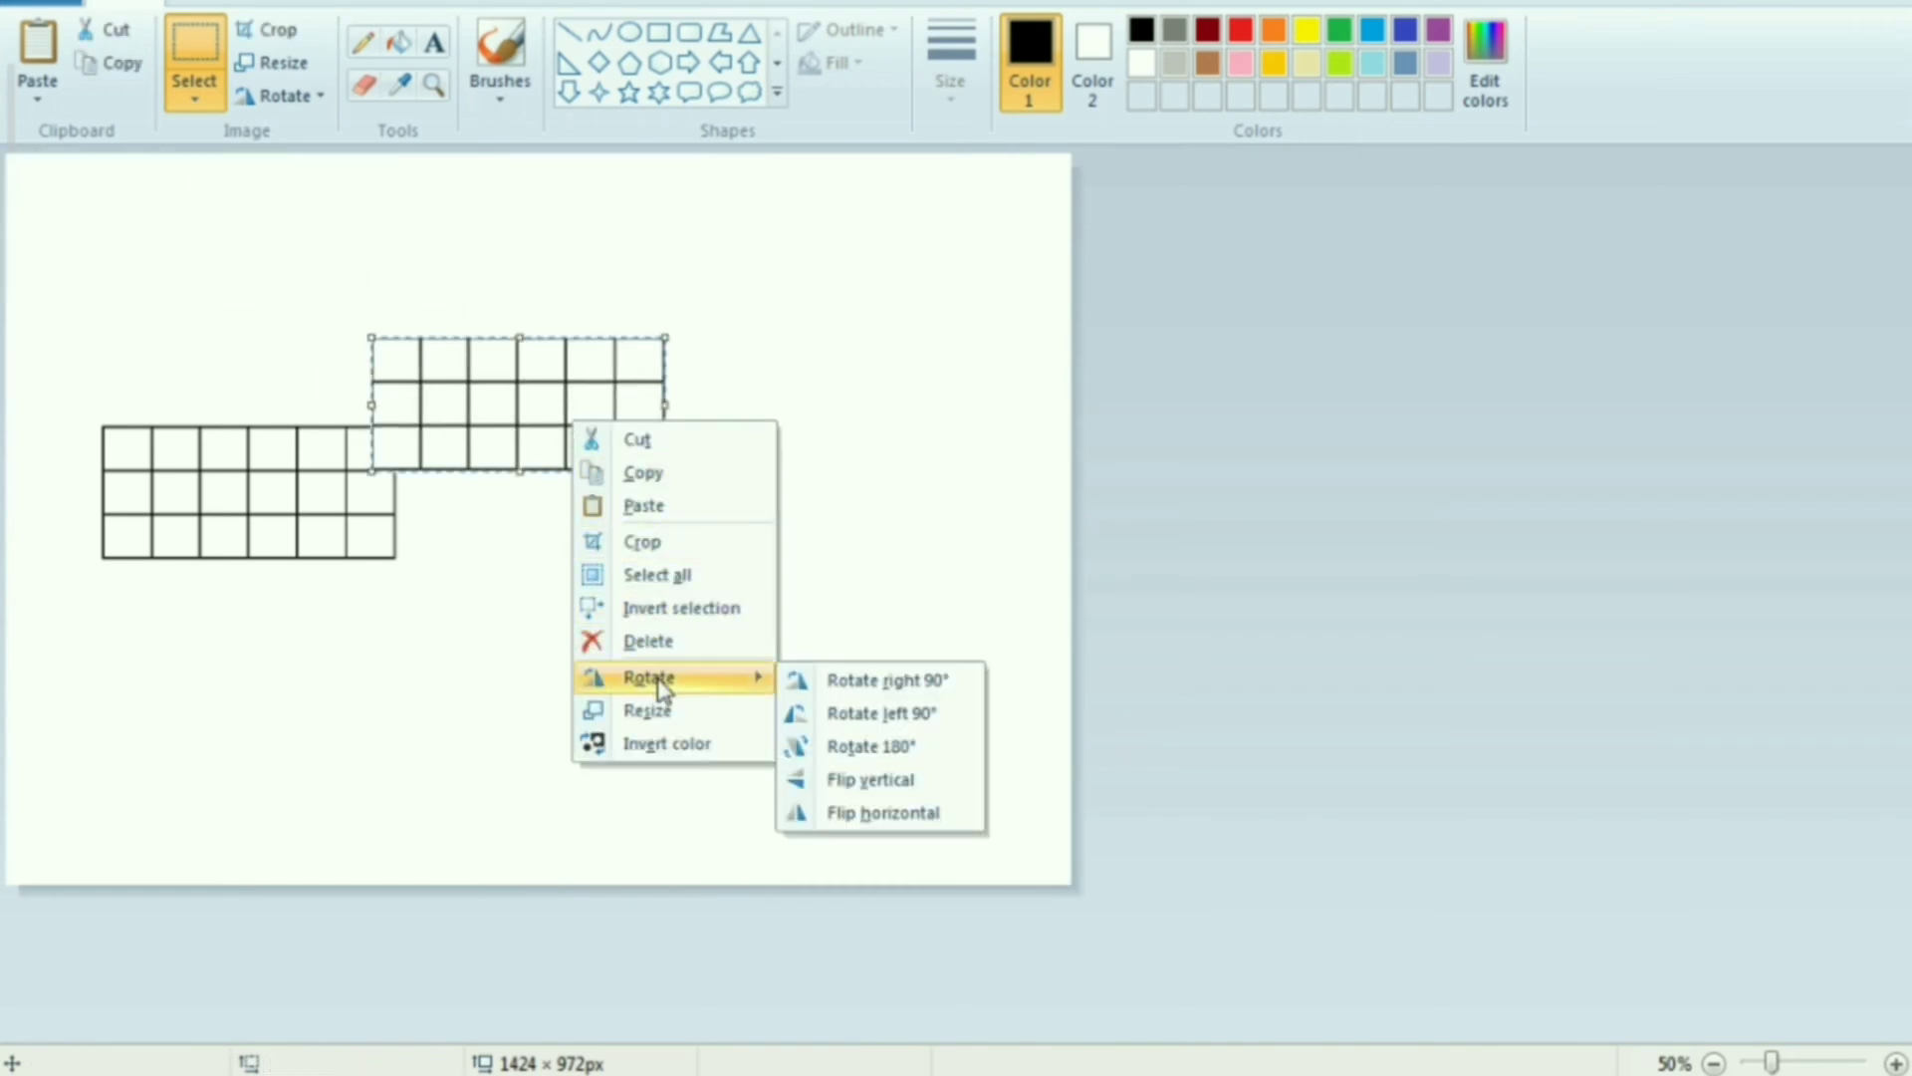
pyautogui.click(831, 680)
pyautogui.moveTo(510, 460); pyautogui.dragTo(457, 324)
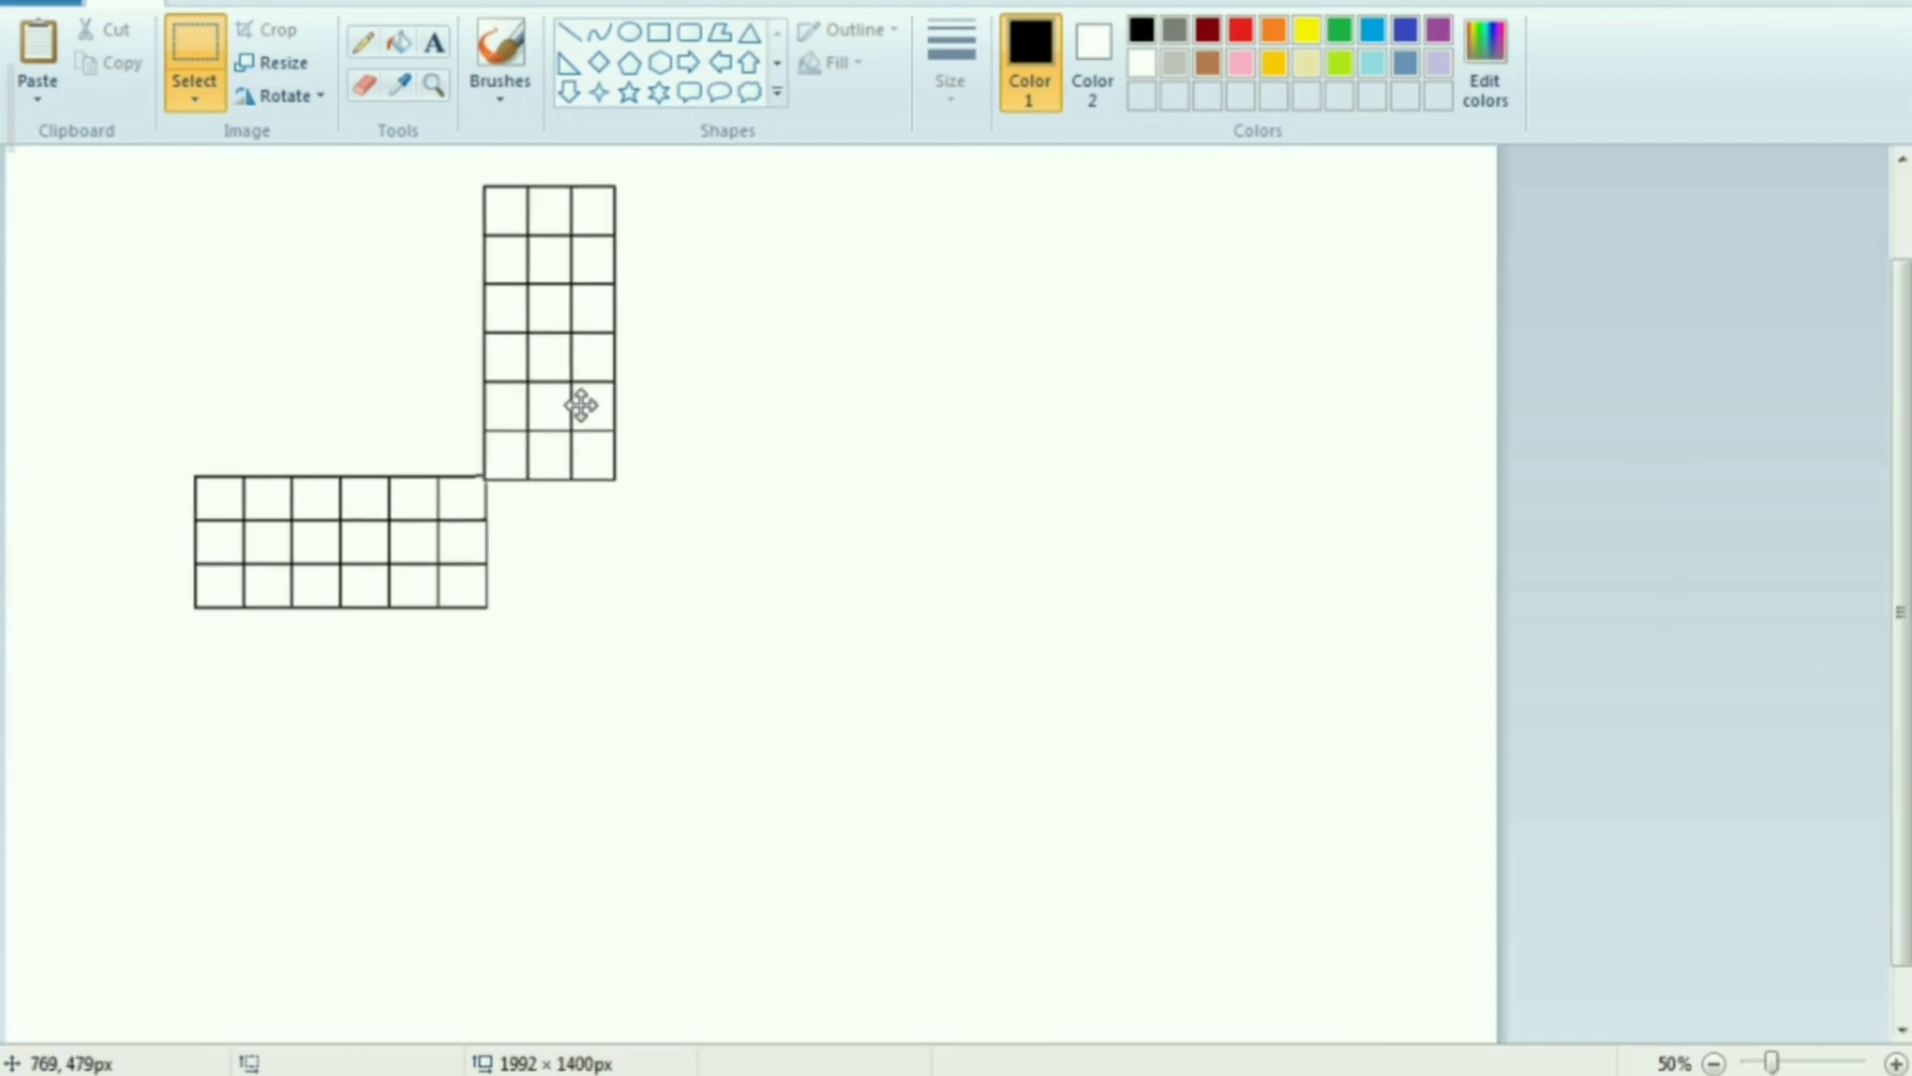
pyautogui.moveTo(579, 406); pyautogui.dragTo(584, 402)
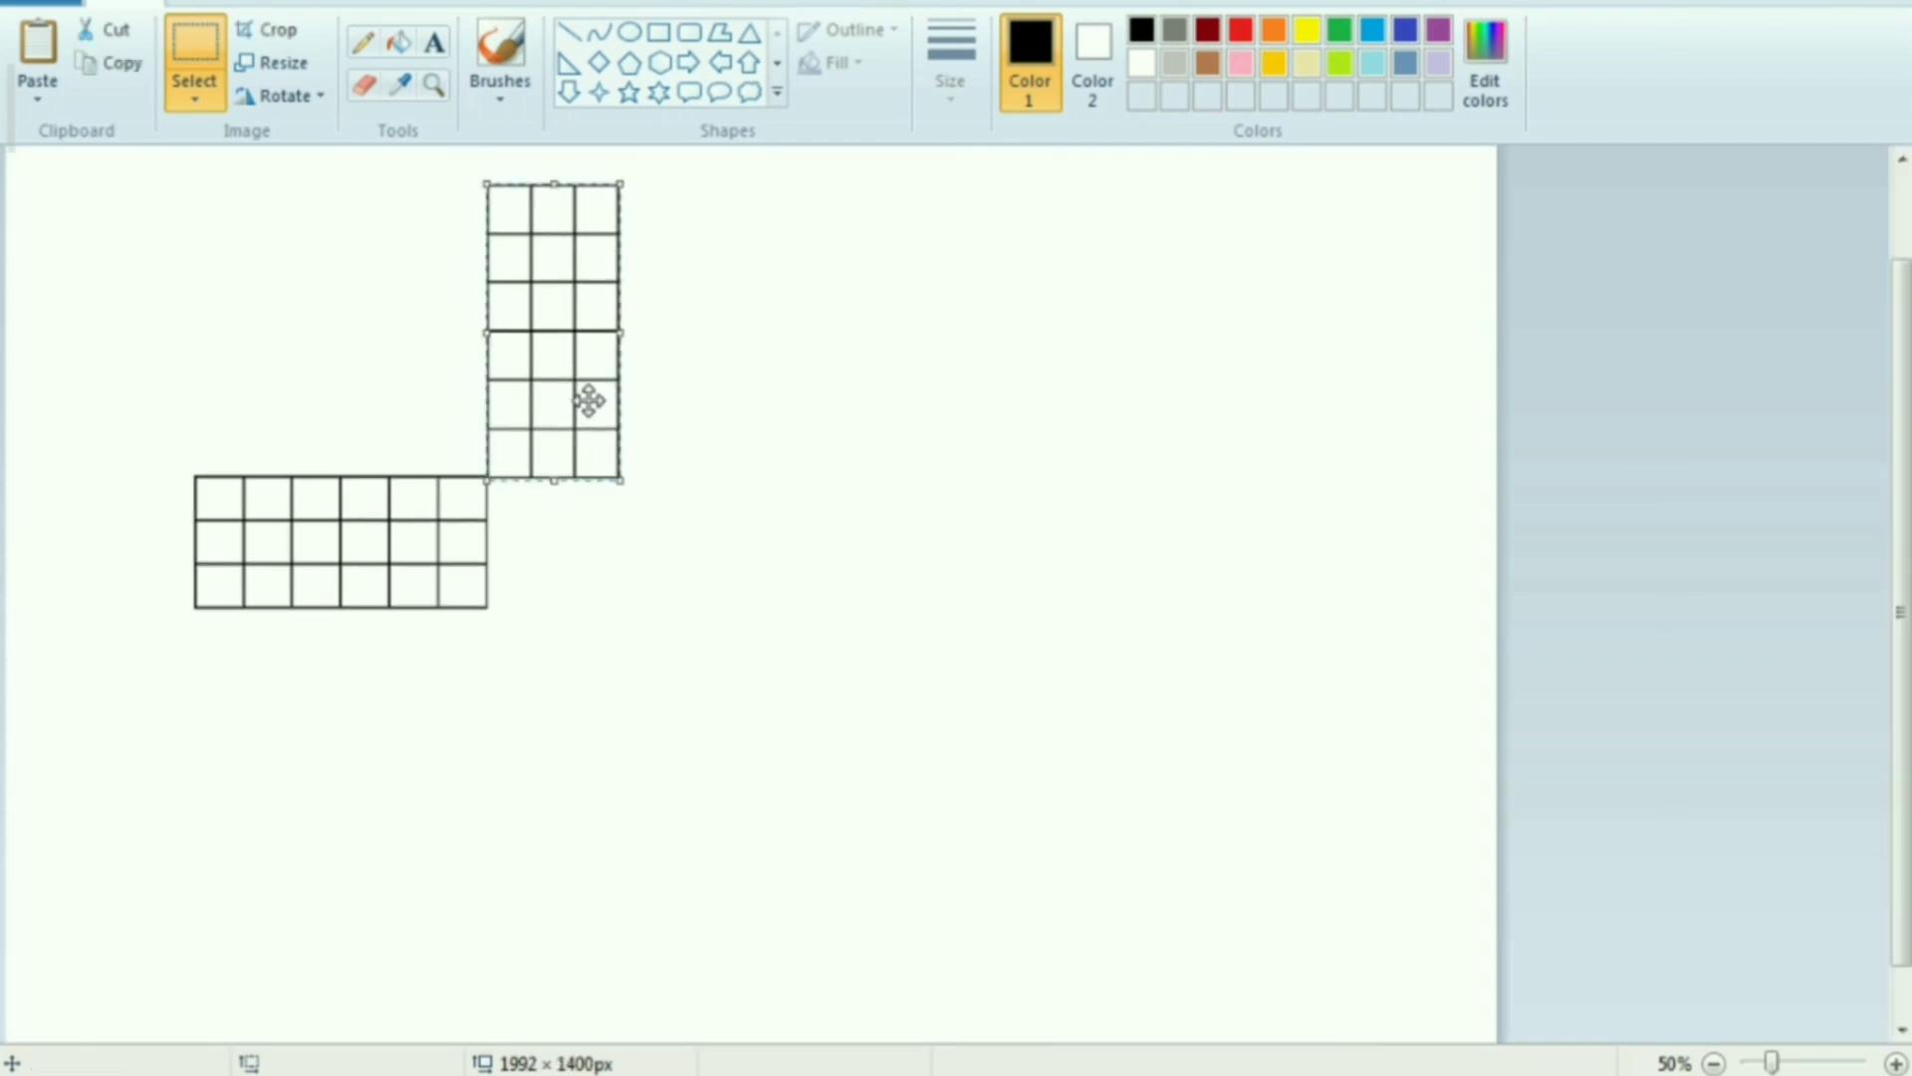
pyautogui.click(764, 490)
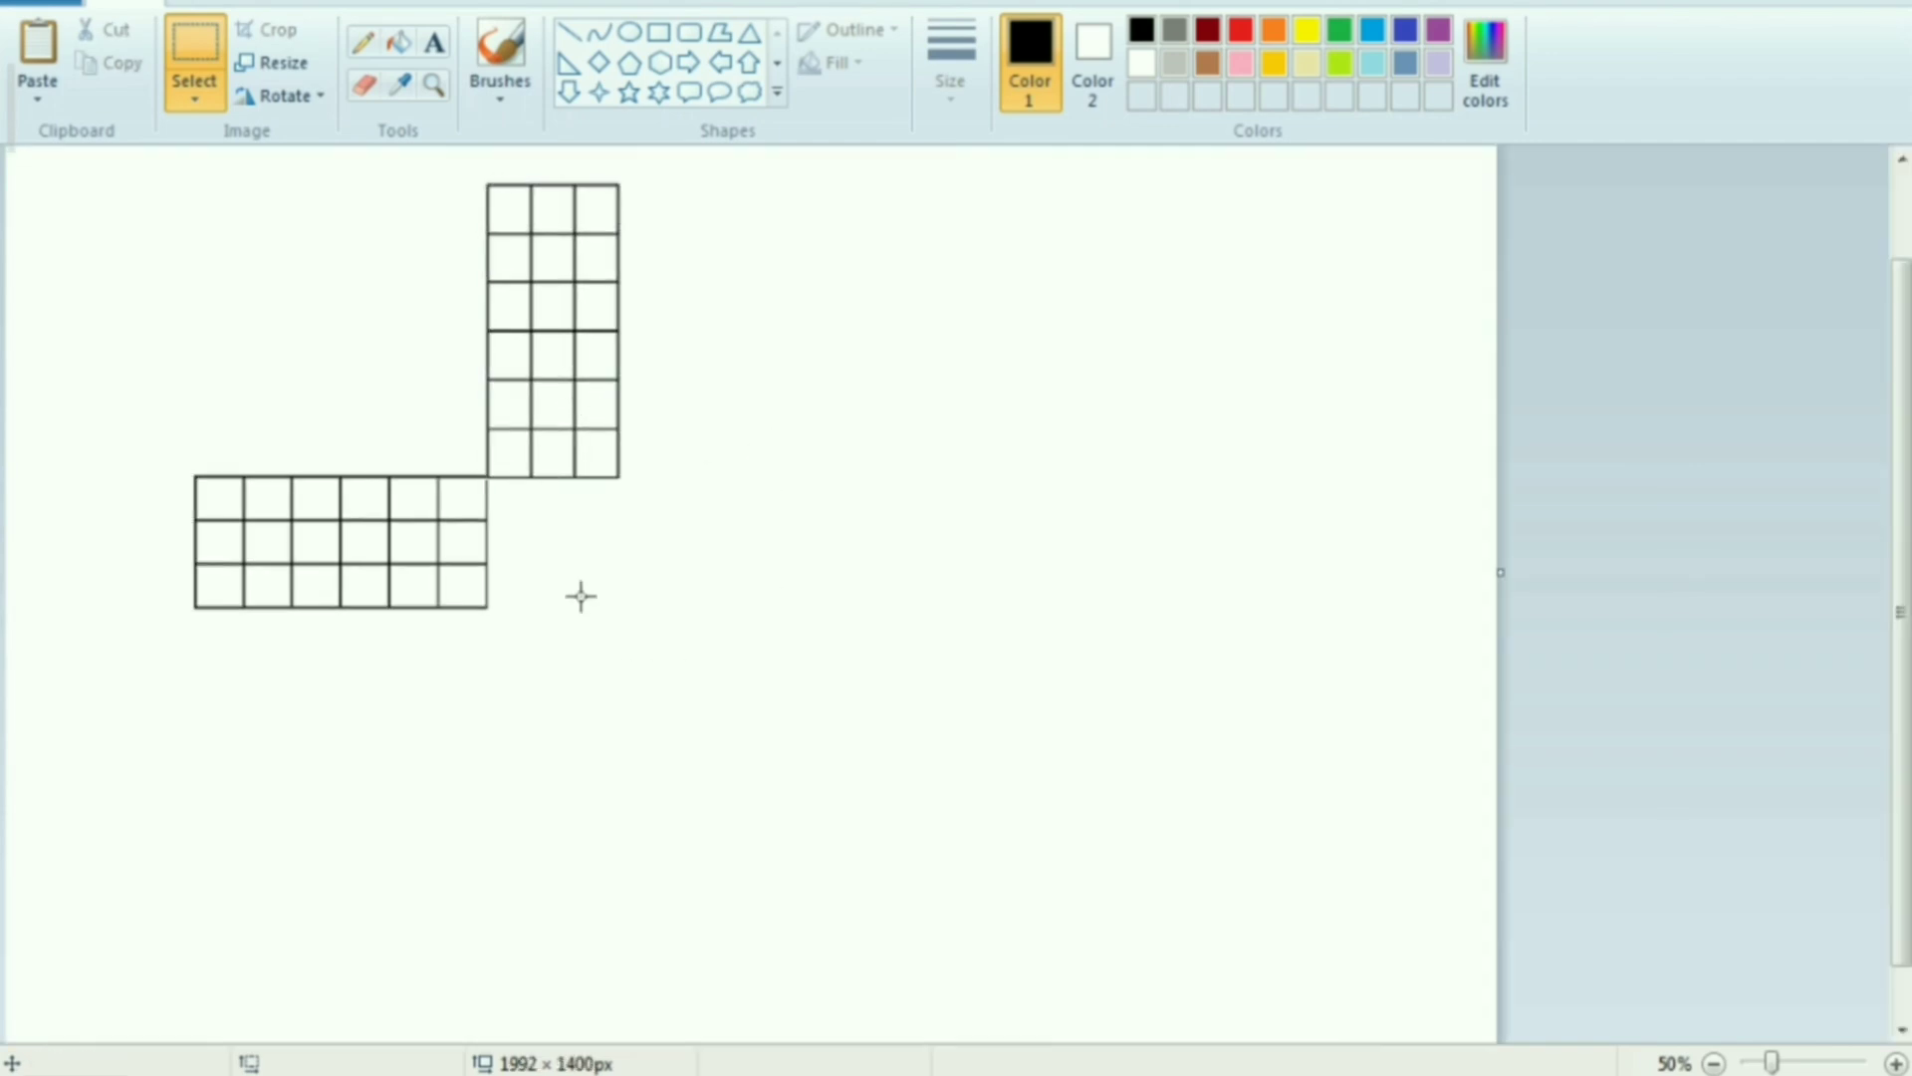
# Paste another horizontal grid and join its upper-left corner to the vertical grid's lower-right corner as the right arm
pyautogui.rightClick(342, 299)
pyautogui.click(398, 390)
pyautogui.moveTo(230, 269); pyautogui.dragTo(848, 568)
pyautogui.keyDown('ctrl'); pyautogui.scroll(1, 346, 594); pyautogui.keyUp('ctrl')
pyautogui.scroll(-5, 620, 585)
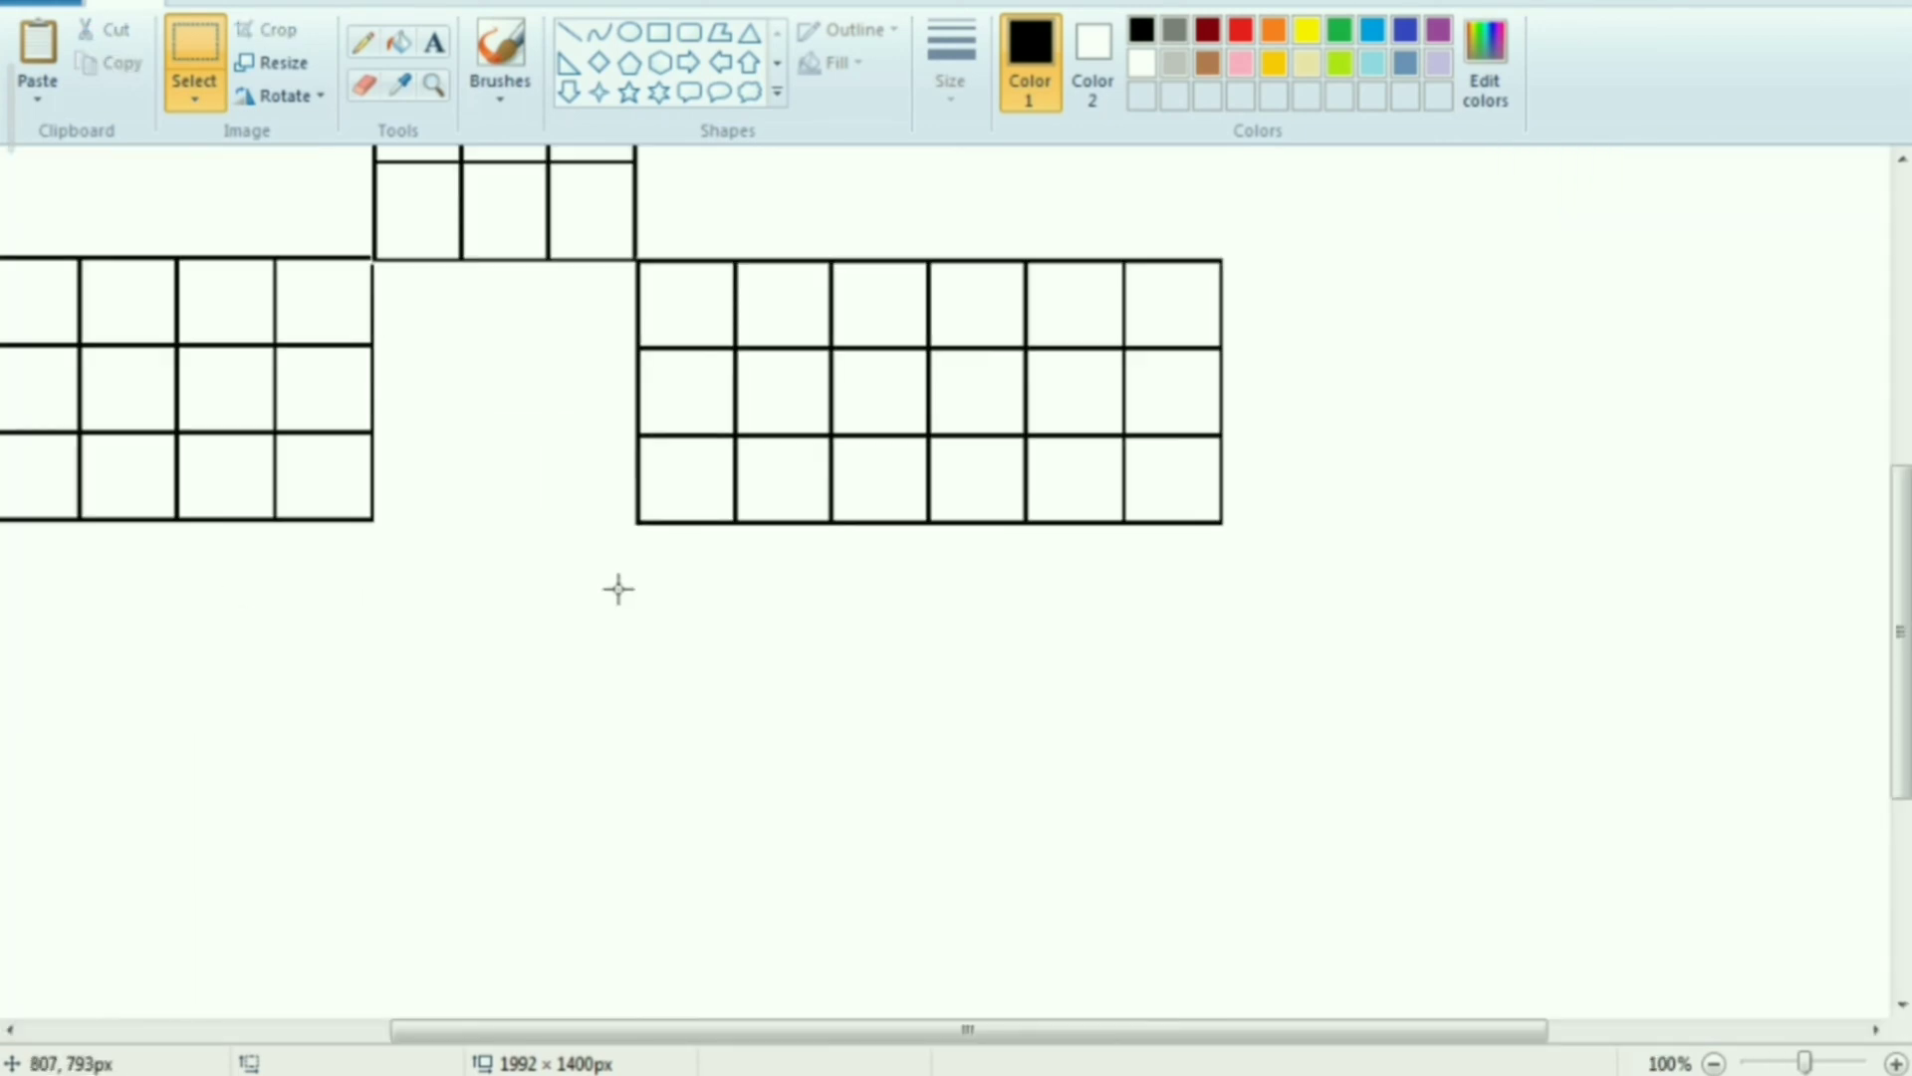
# Paste another grid, rotate it 90° and place it below the central gap as the lower arm of the cross
pyautogui.hotkey('ctrl', 'v')
pyautogui.rightClick(481, 724)
pyautogui.moveTo(248, 320); pyautogui.dragTo(522, 840)
pyautogui.moveTo(555, 981)
pyautogui.click(784, 956)
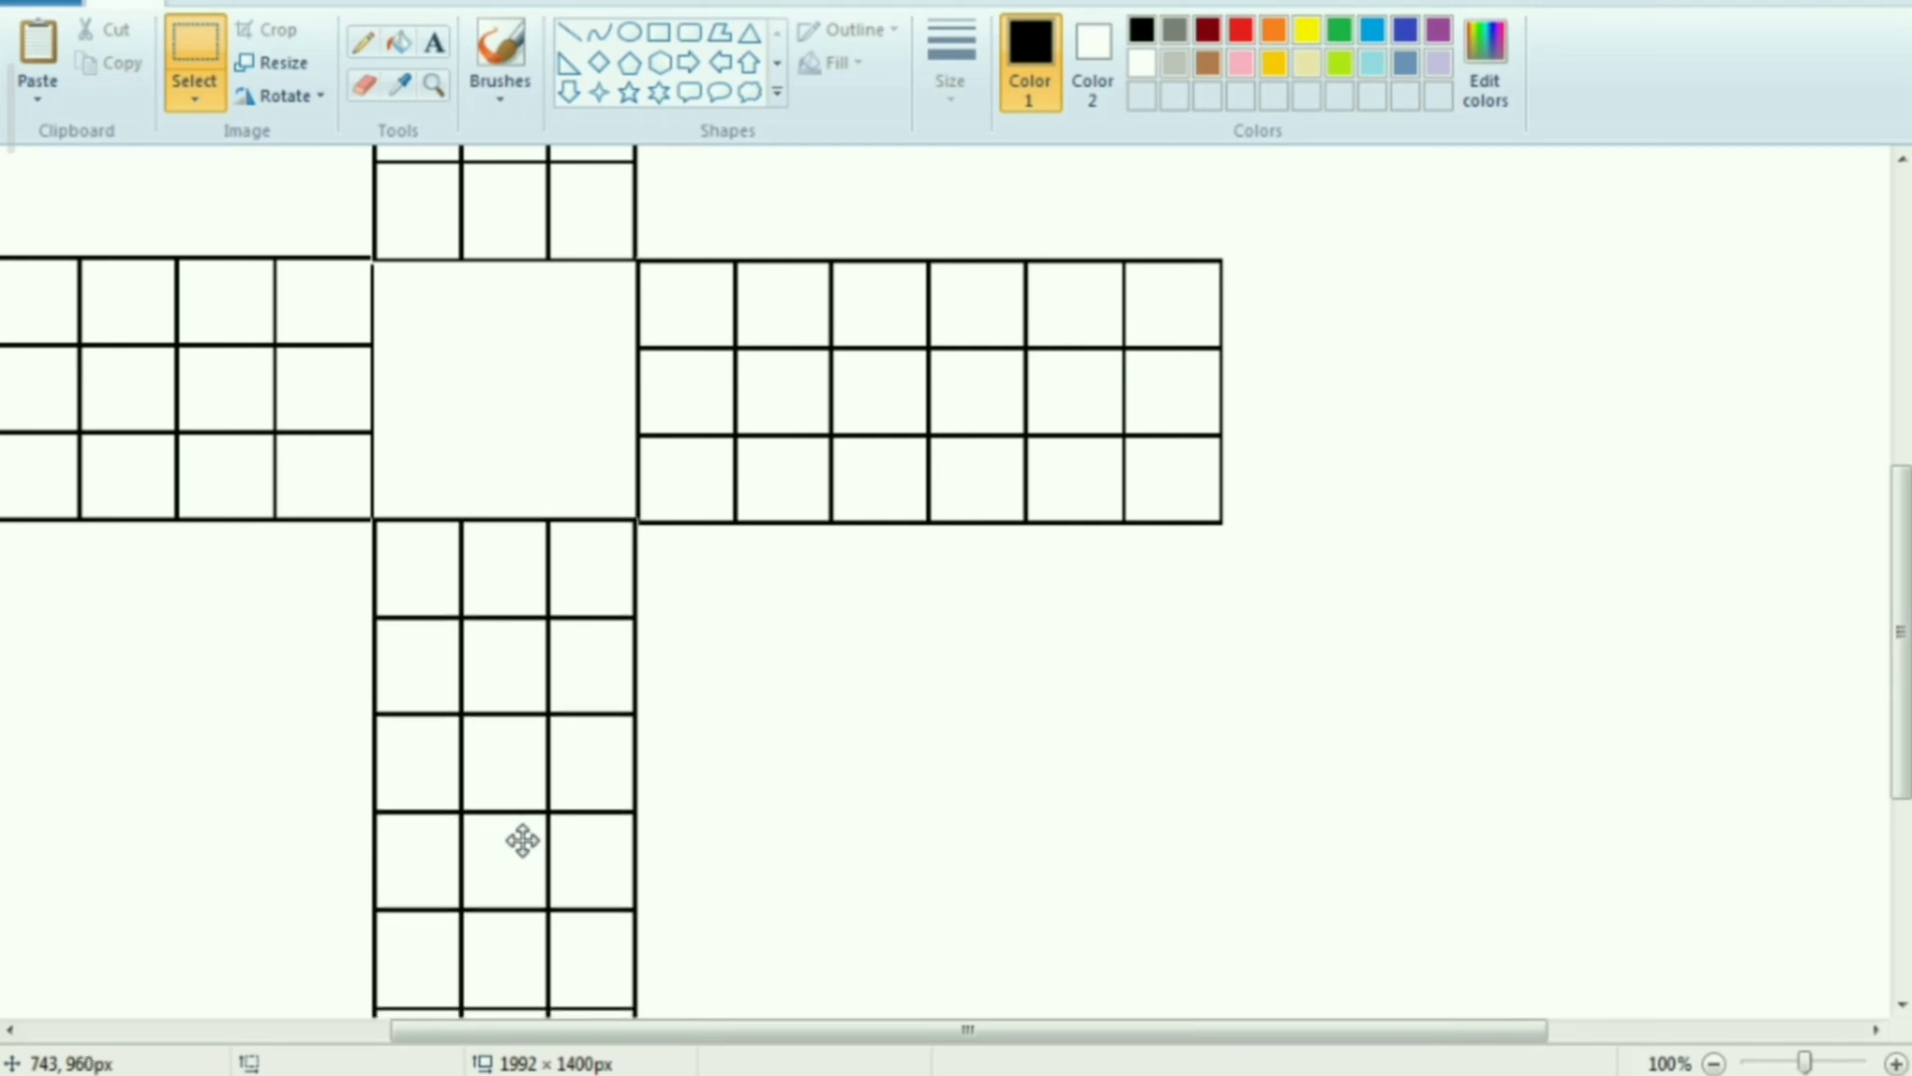
pyautogui.click(731, 735)
# Draw two diagonal lines joining the opposite corners of the empty central square
pyautogui.keyDown('ctrl'); pyautogui.scroll(-2, 483, 653); pyautogui.keyUp('ctrl')
pyautogui.keyDown('ctrl'); pyautogui.scroll(1, 559, 649); pyautogui.keyUp('ctrl')
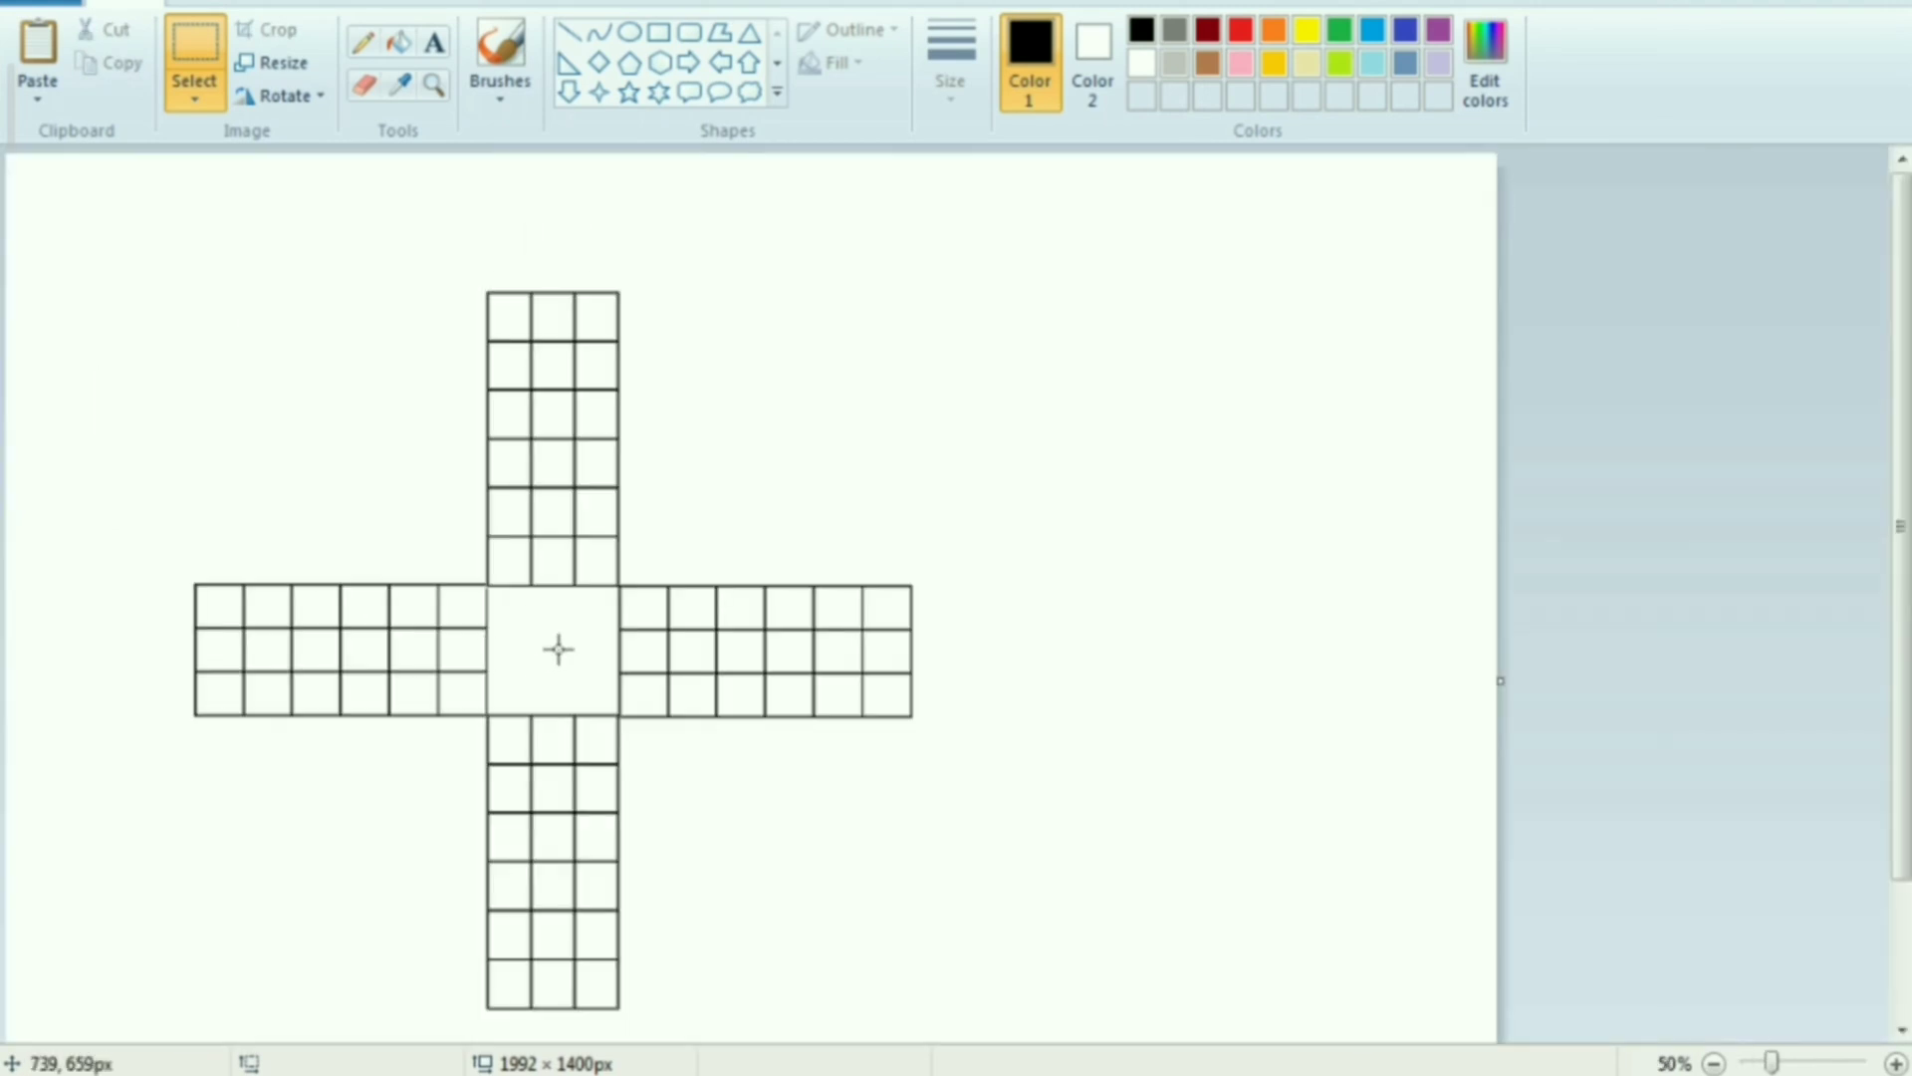
pyautogui.keyDown('ctrl'); pyautogui.scroll(1, 529, 661); pyautogui.keyUp('ctrl')
pyautogui.scroll(-2, 1110, 691)
pyautogui.click(569, 32)
pyautogui.keyDown('ctrl'); pyautogui.scroll(1, 255, 394); pyautogui.keyUp('ctrl')
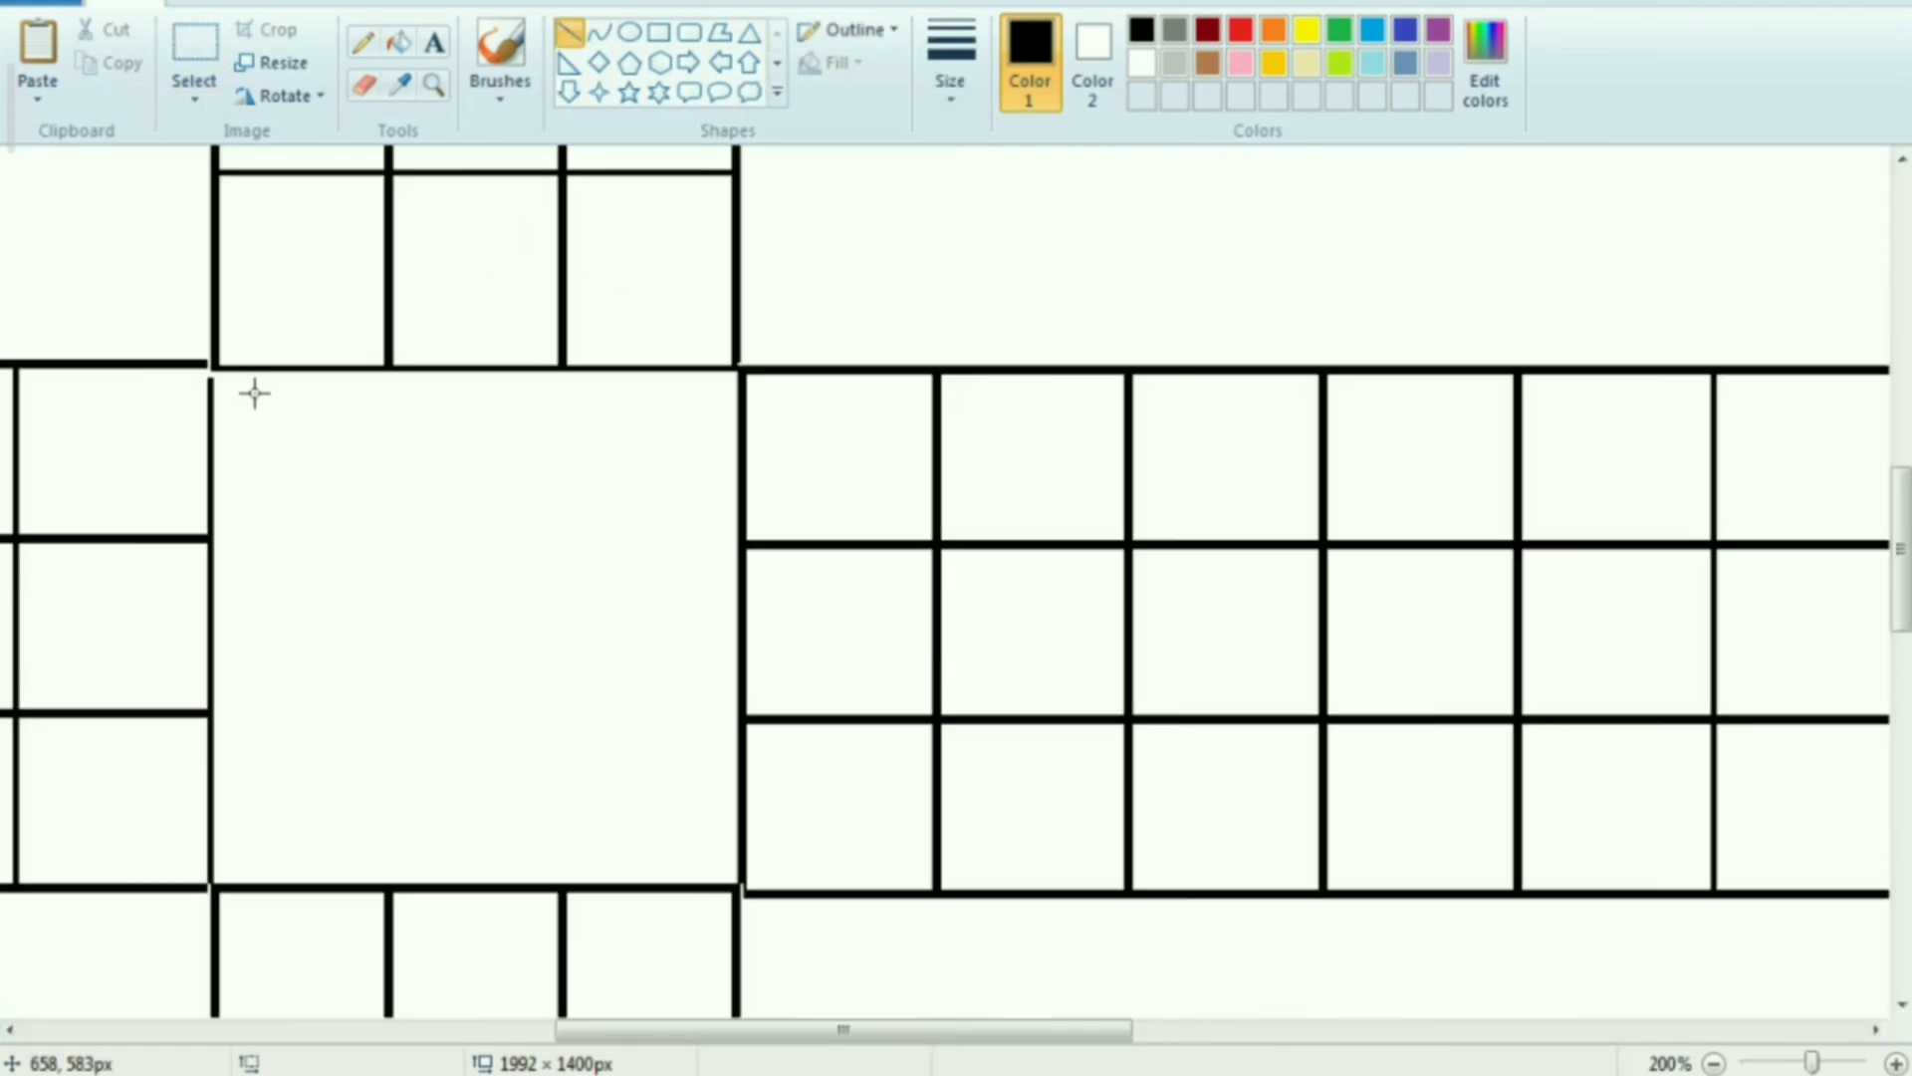
pyautogui.moveTo(215, 368)
pyautogui.mouseDown()
pyautogui.moveTo(488, 668)
pyautogui.moveTo(717, 874)
pyautogui.mouseUp()
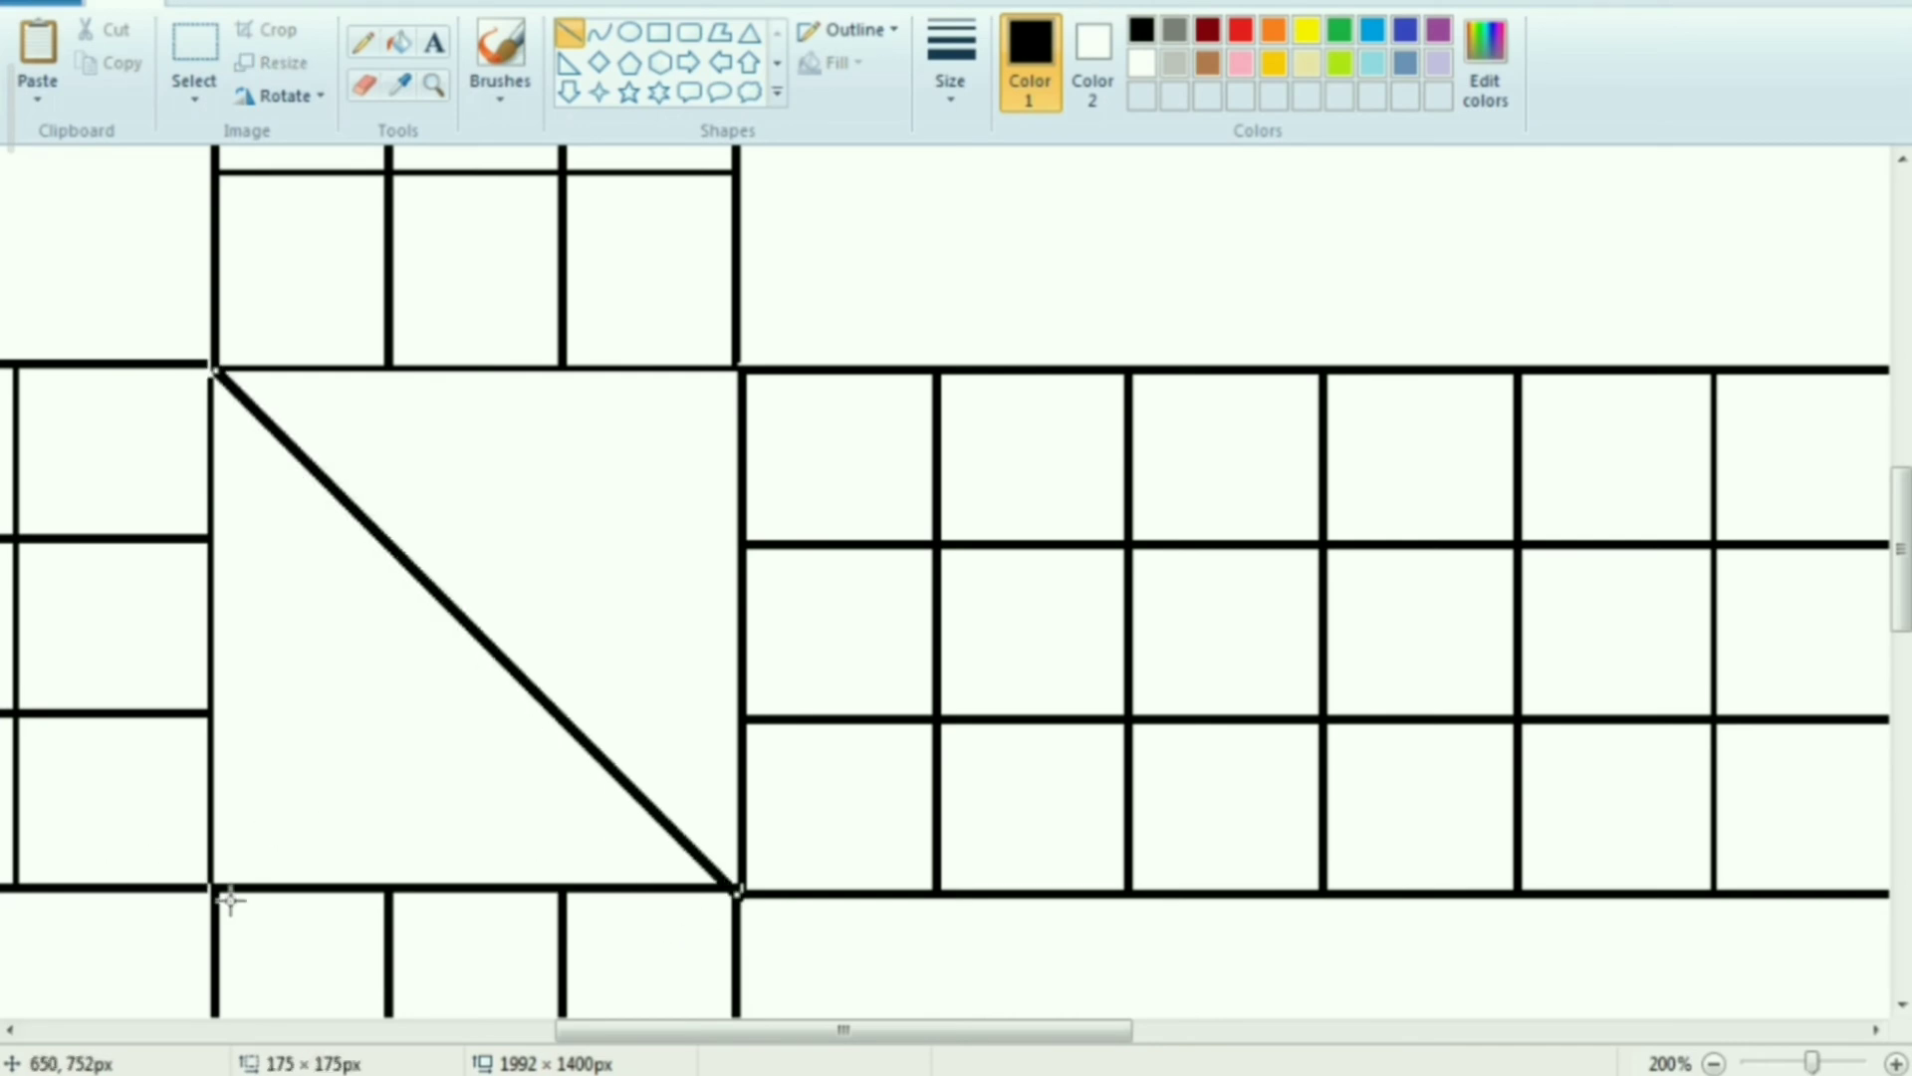
pyautogui.moveTo(211, 884); pyautogui.dragTo(719, 388)
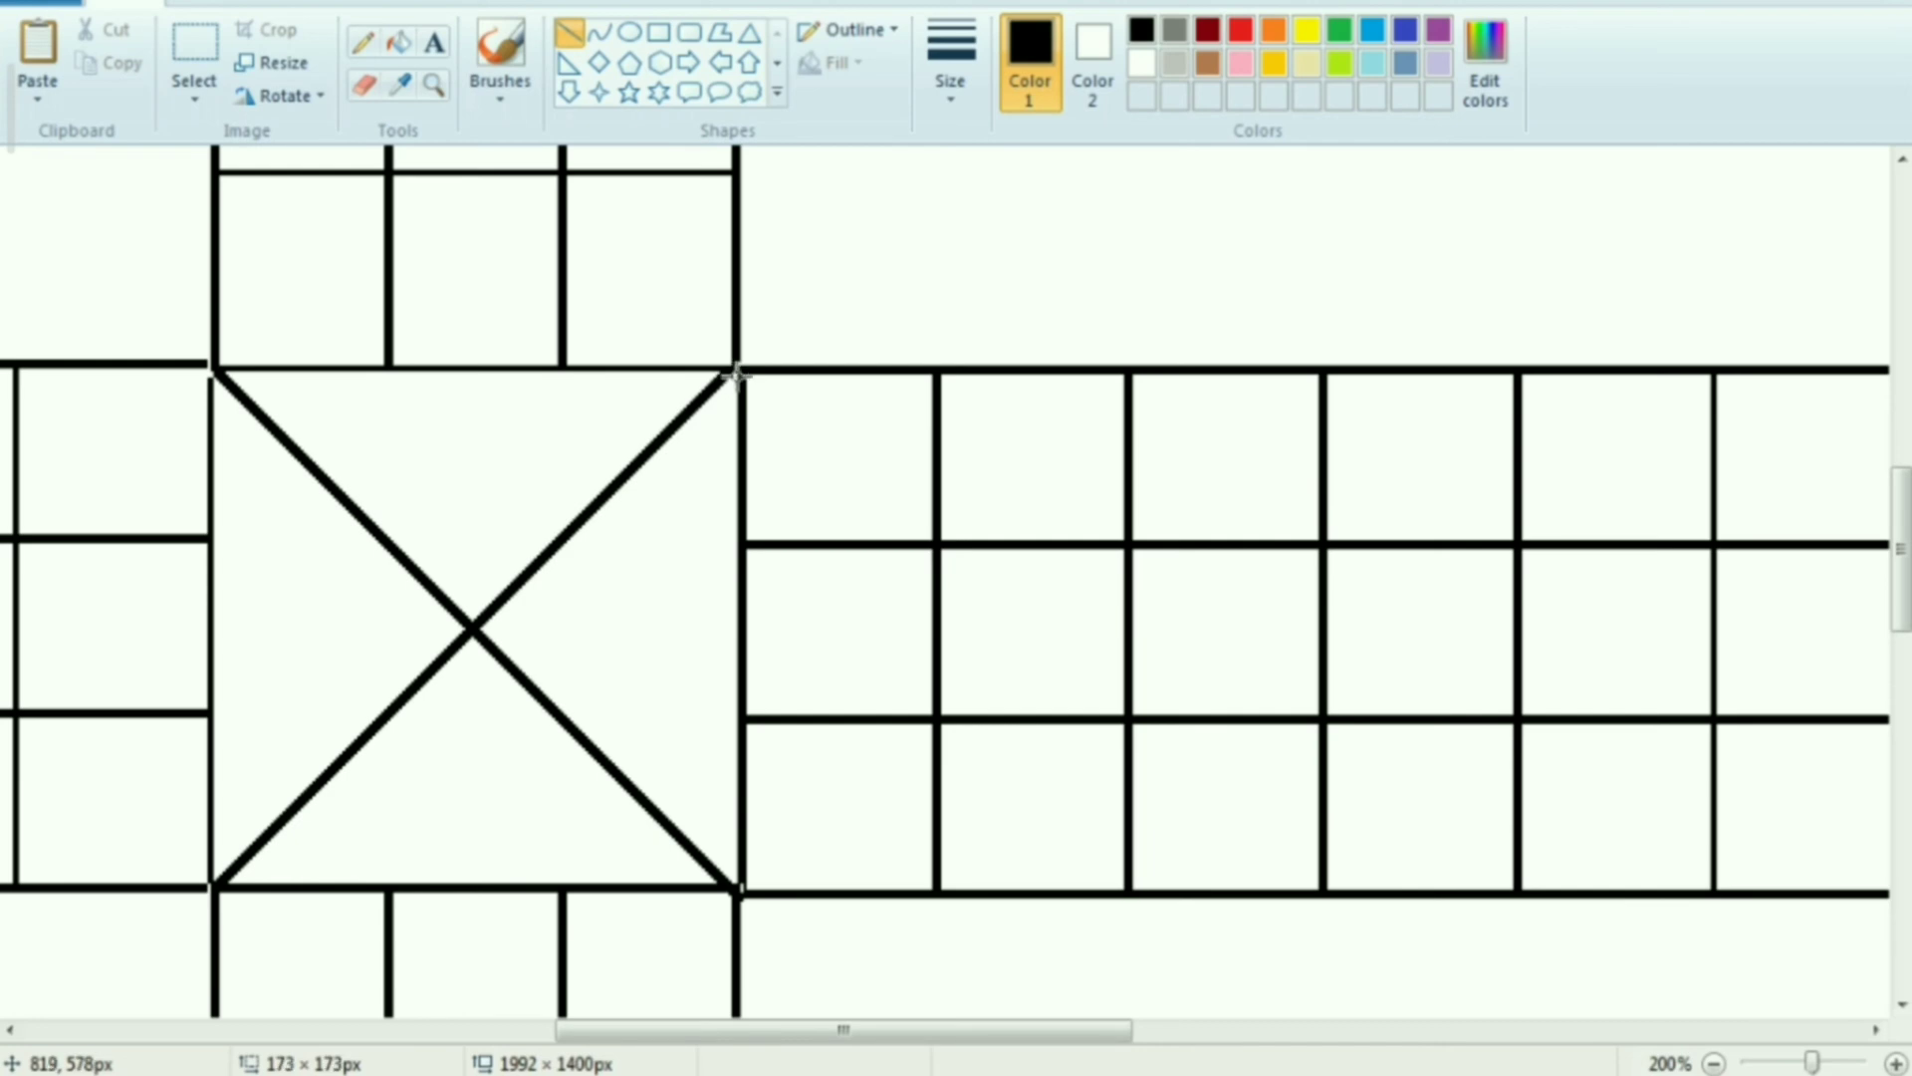
# Draw a circle of about 63 × 64 px around the crossing point of the central square's diagonals
pyautogui.keyDown('ctrl'); pyautogui.scroll(-1, 278, 495); pyautogui.keyUp('ctrl')
pyautogui.keyDown('ctrl'); pyautogui.scroll(1, 278, 495); pyautogui.keyUp('ctrl')
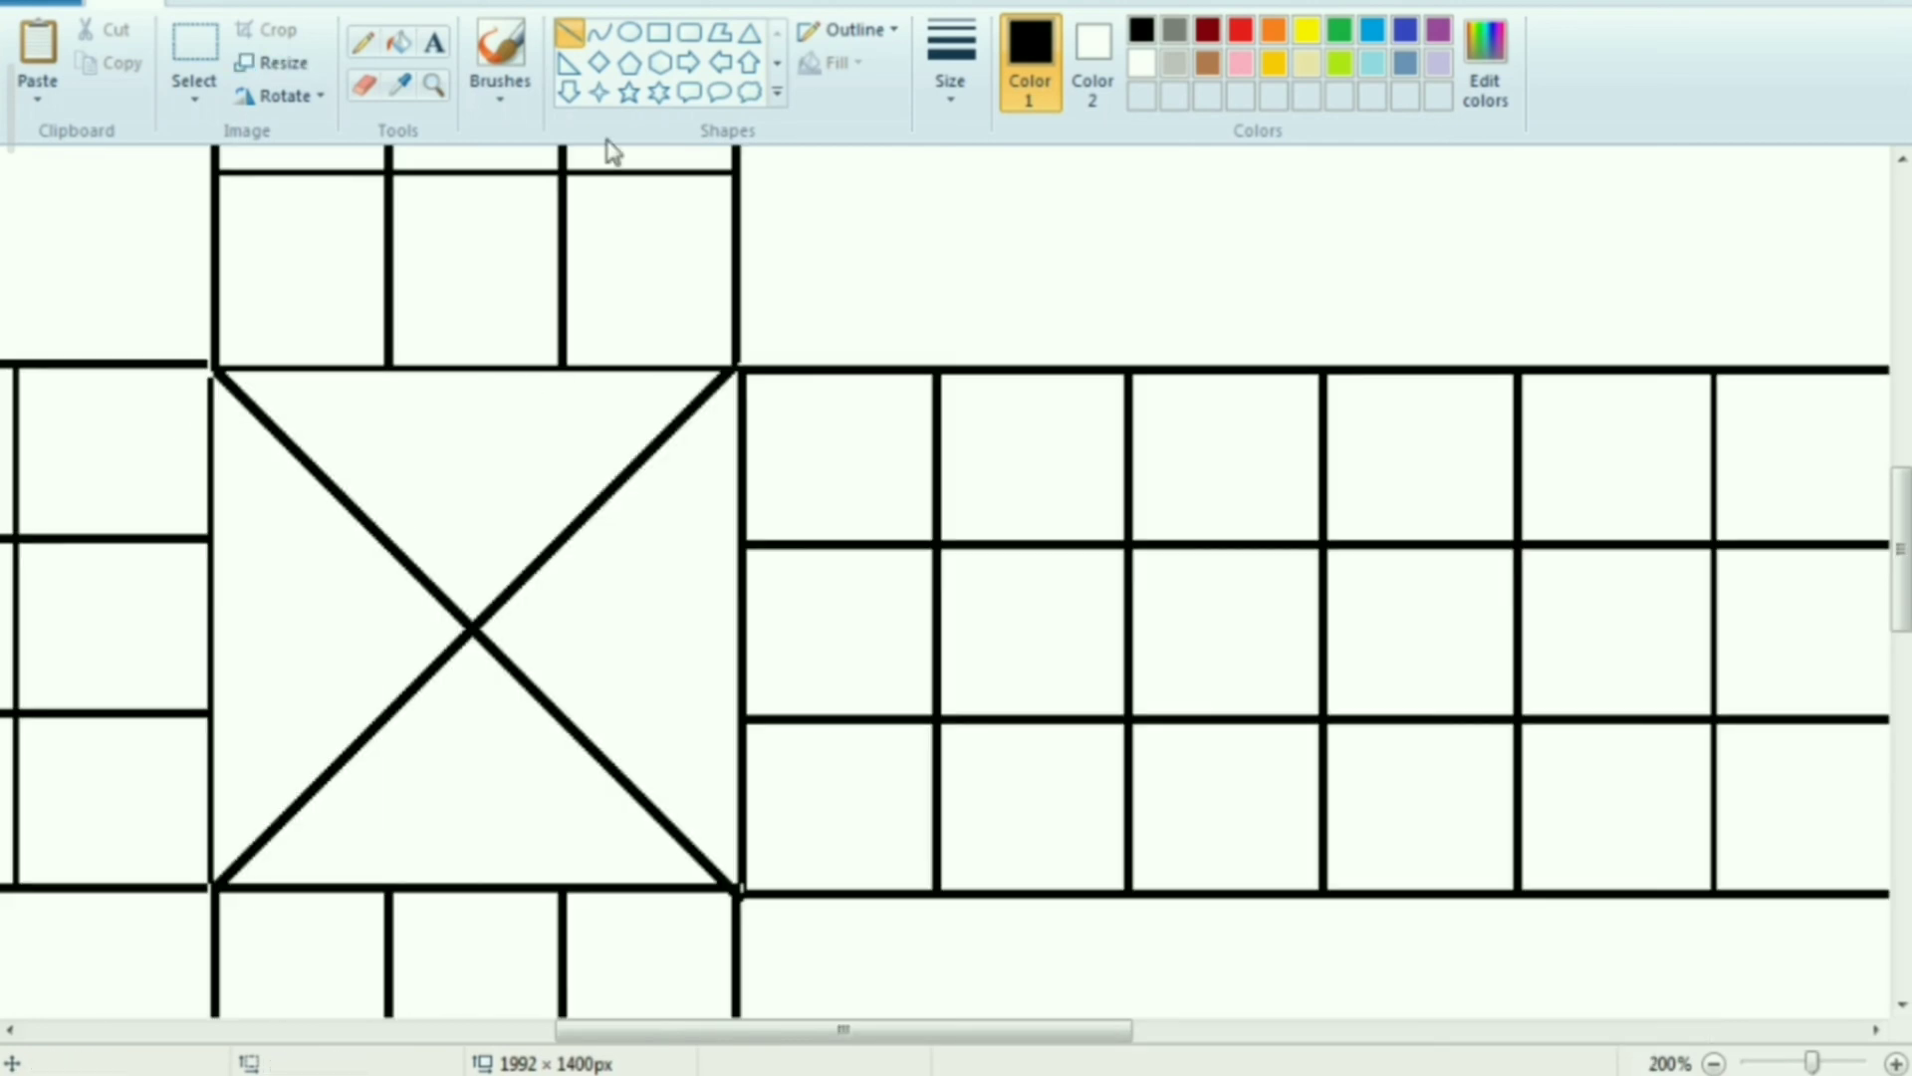
pyautogui.click(630, 33)
pyautogui.moveTo(377, 520)
pyautogui.mouseDown()
pyautogui.moveTo(513, 600)
pyautogui.moveTo(563, 713)
pyautogui.mouseUp()
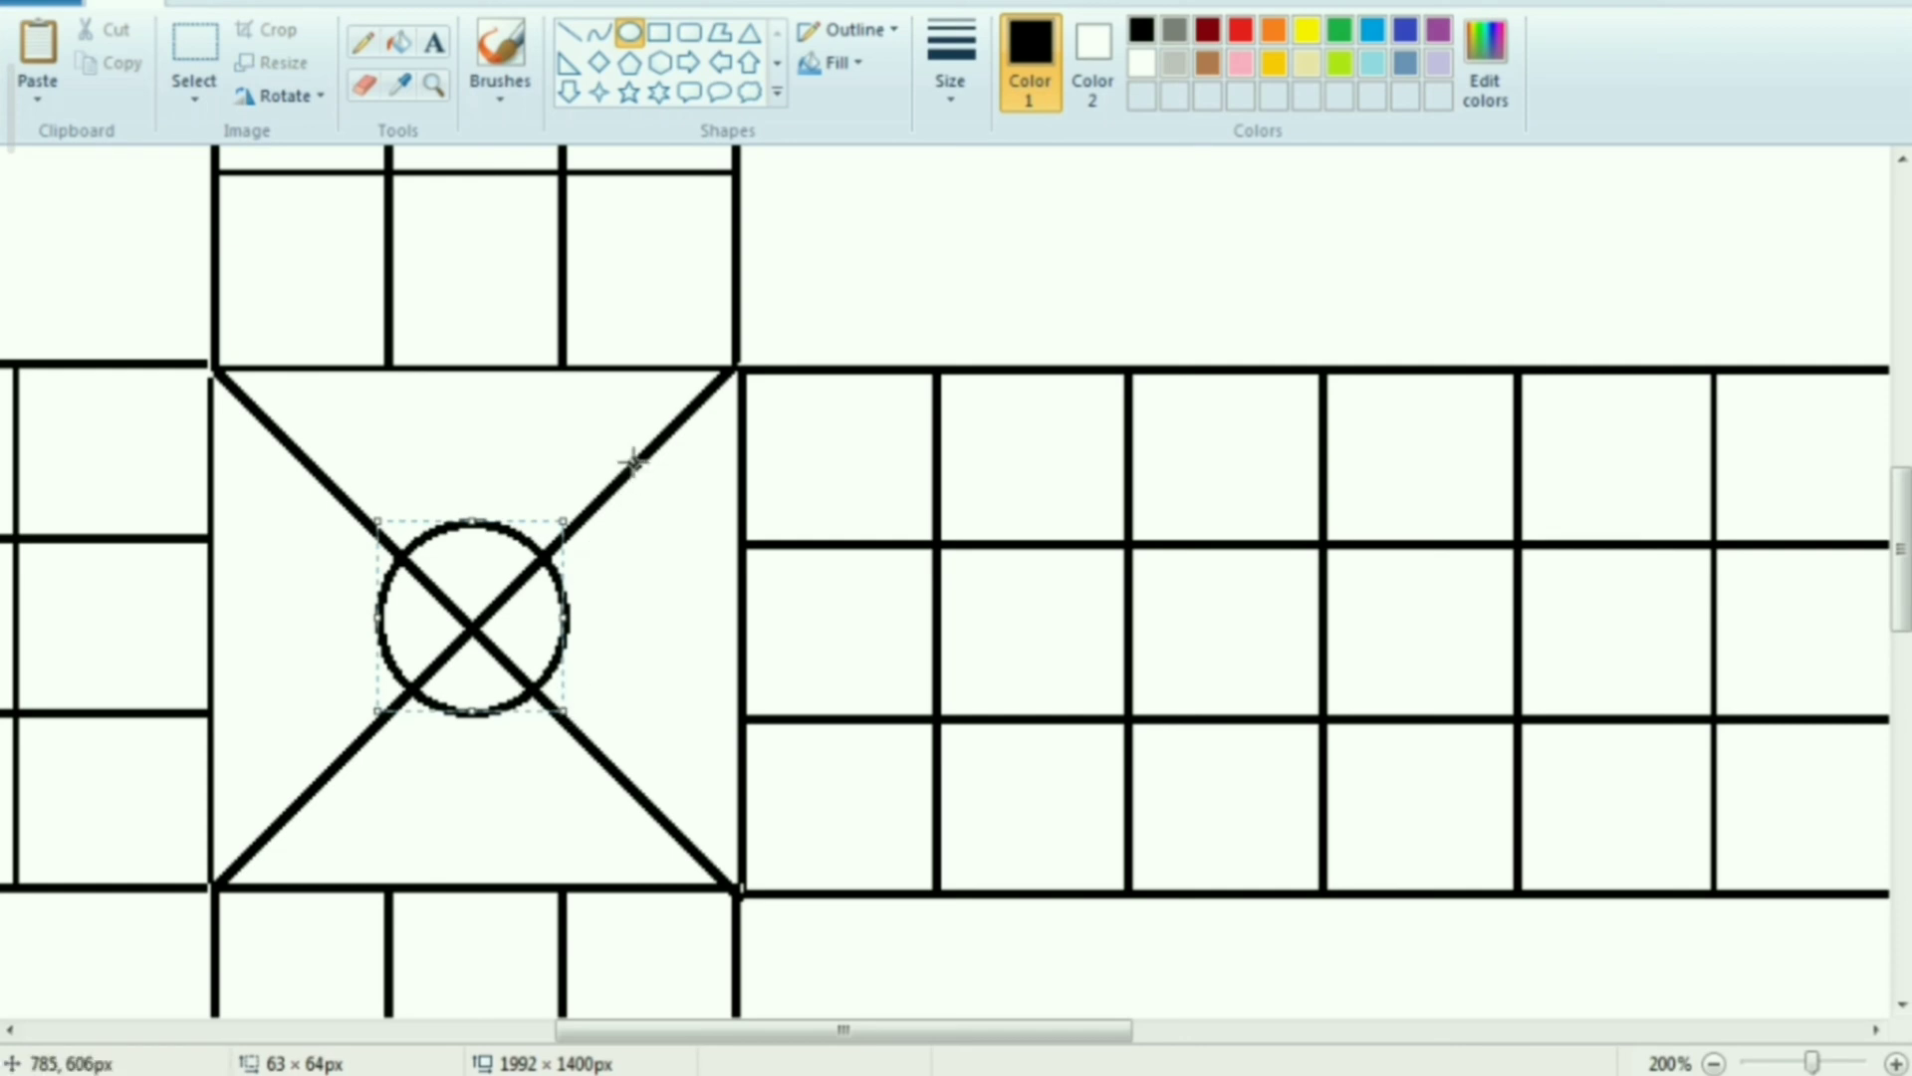
pyautogui.moveTo(850, 259); pyautogui.dragTo(981, 330)
pyautogui.hotkey('ctrl', 'z')
pyautogui.keyDown('ctrl'); pyautogui.scroll(-2, 448, 568); pyautogui.keyUp('ctrl')
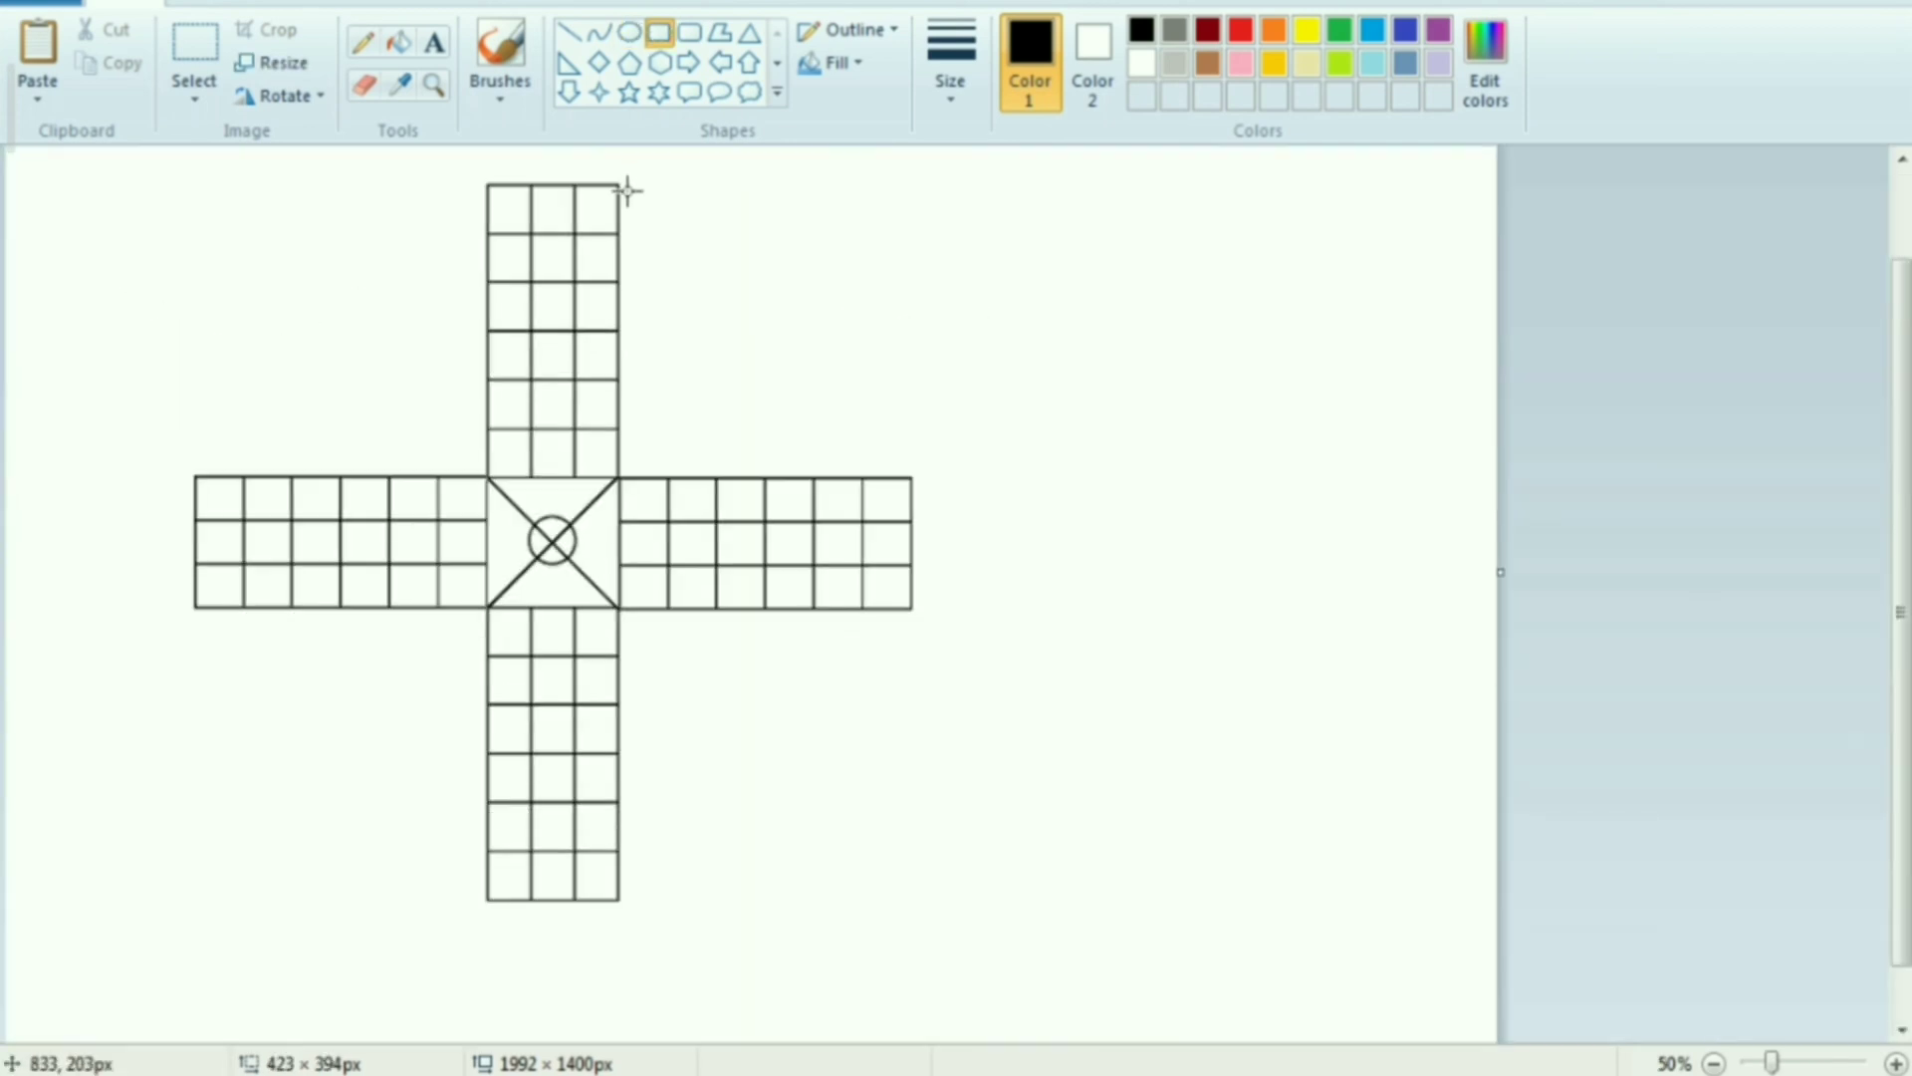
# Draw a rectangle of about 392 × 389 px between the upper and right arms, with a smaller rounded rectangle centred inside it
pyautogui.scroll(1, 652, 245)
pyautogui.keyDown('ctrl'); pyautogui.scroll(1, 616, 288); pyautogui.keyUp('ctrl')
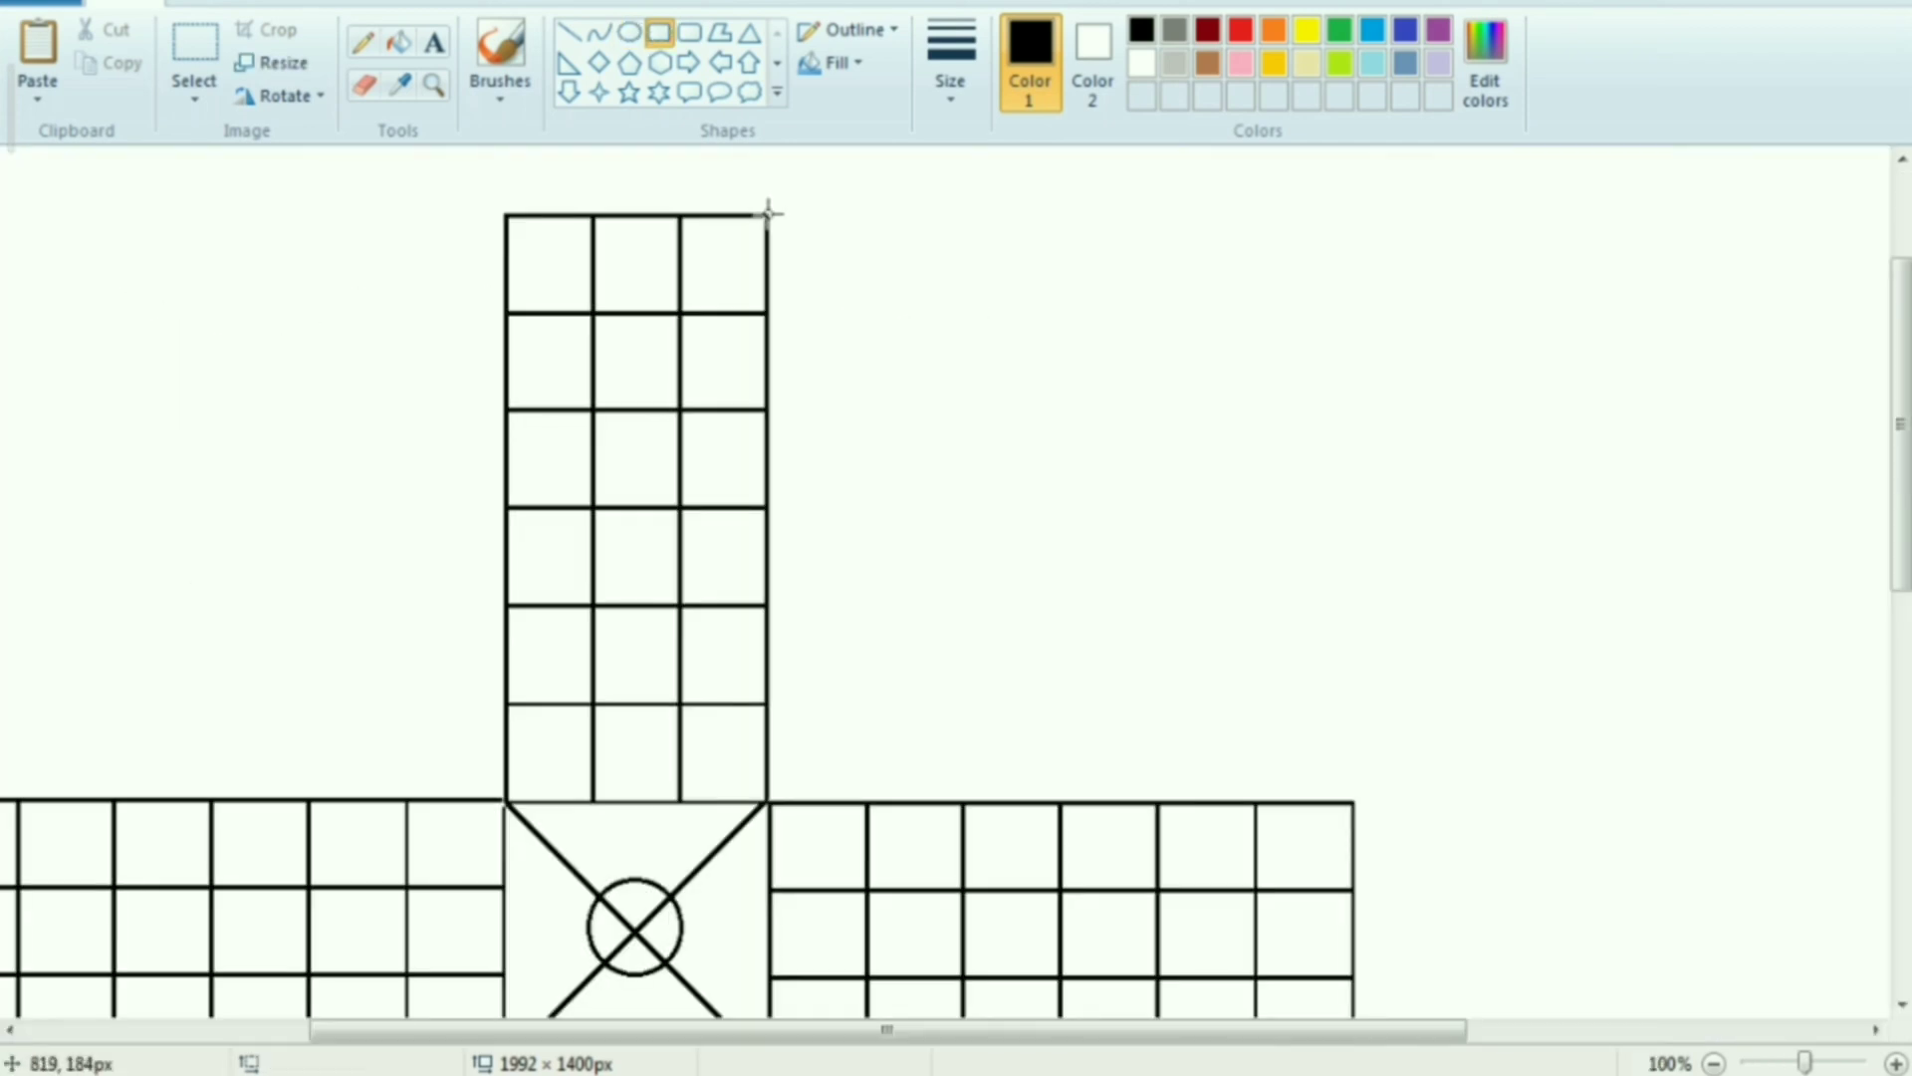
pyautogui.moveTo(768, 212); pyautogui.dragTo(1354, 798)
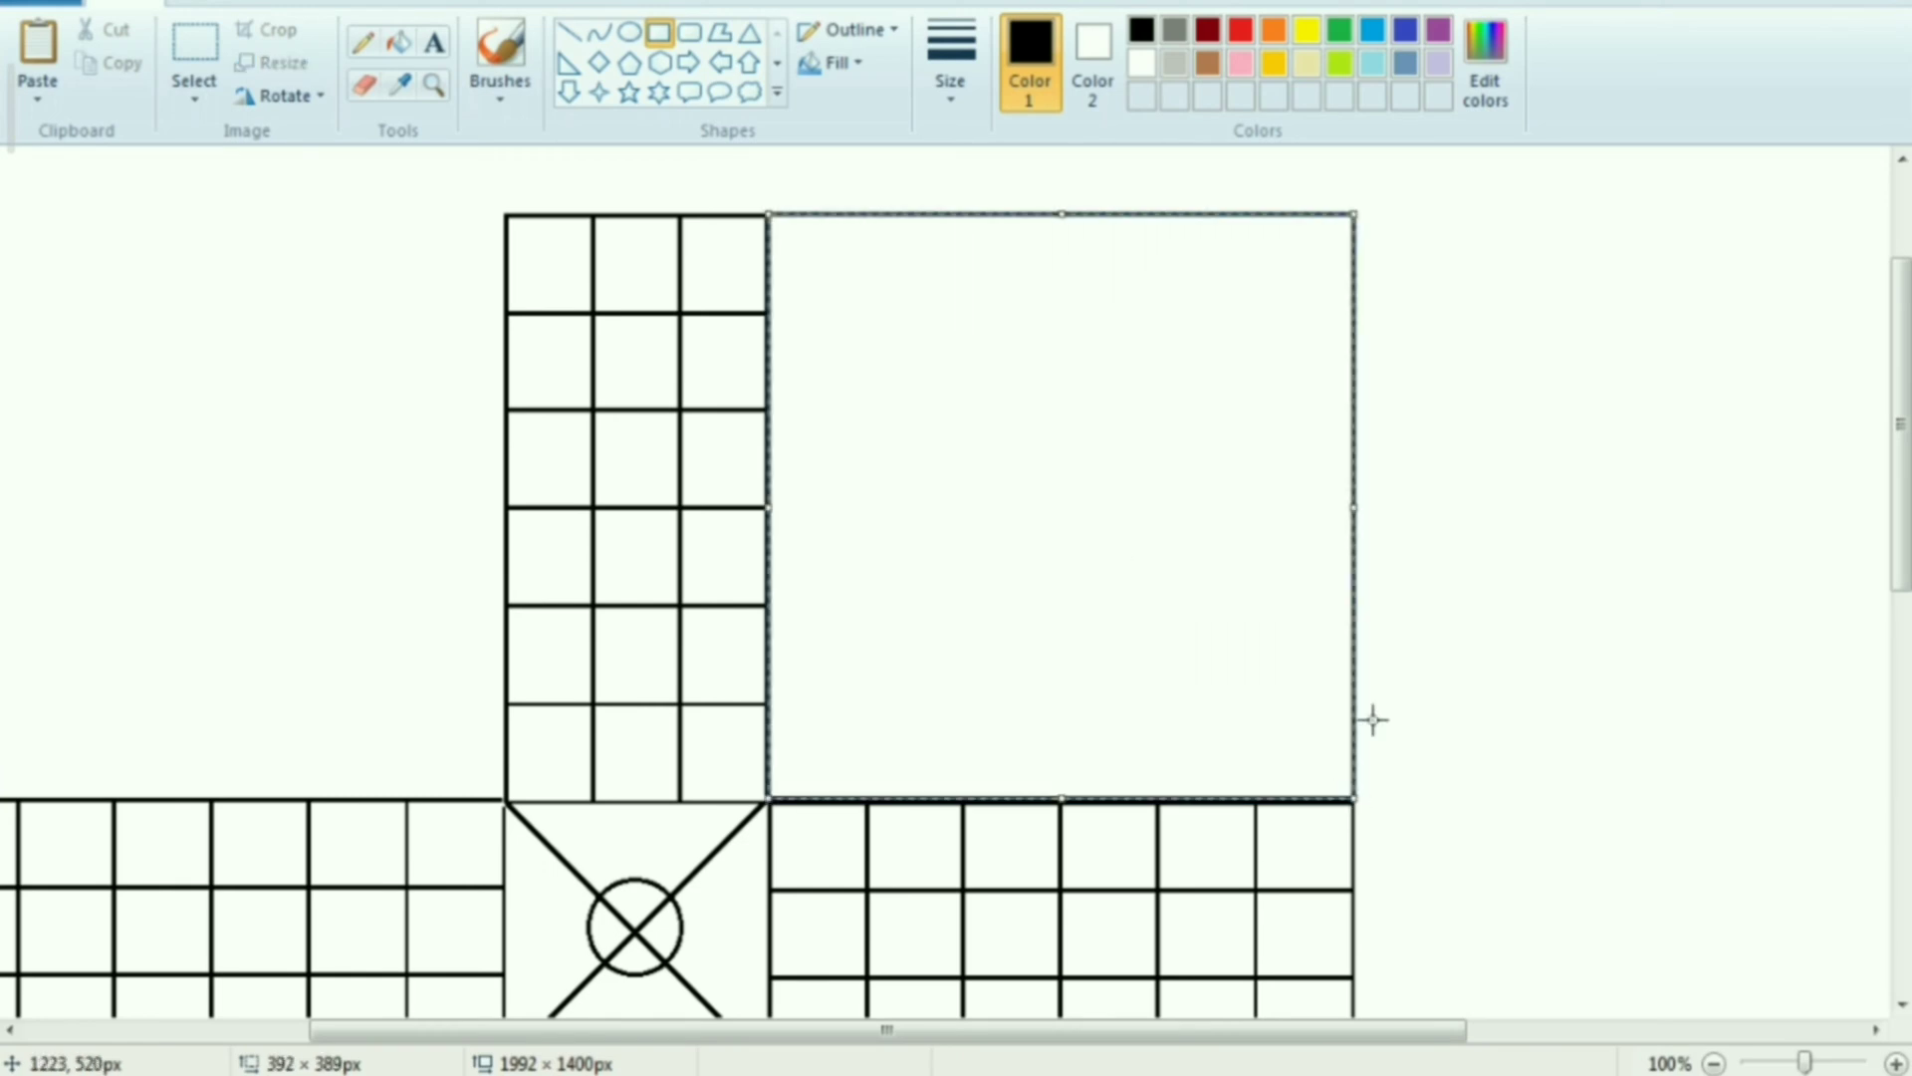
pyautogui.click(689, 32)
pyautogui.moveTo(833, 276); pyautogui.dragTo(1295, 731)
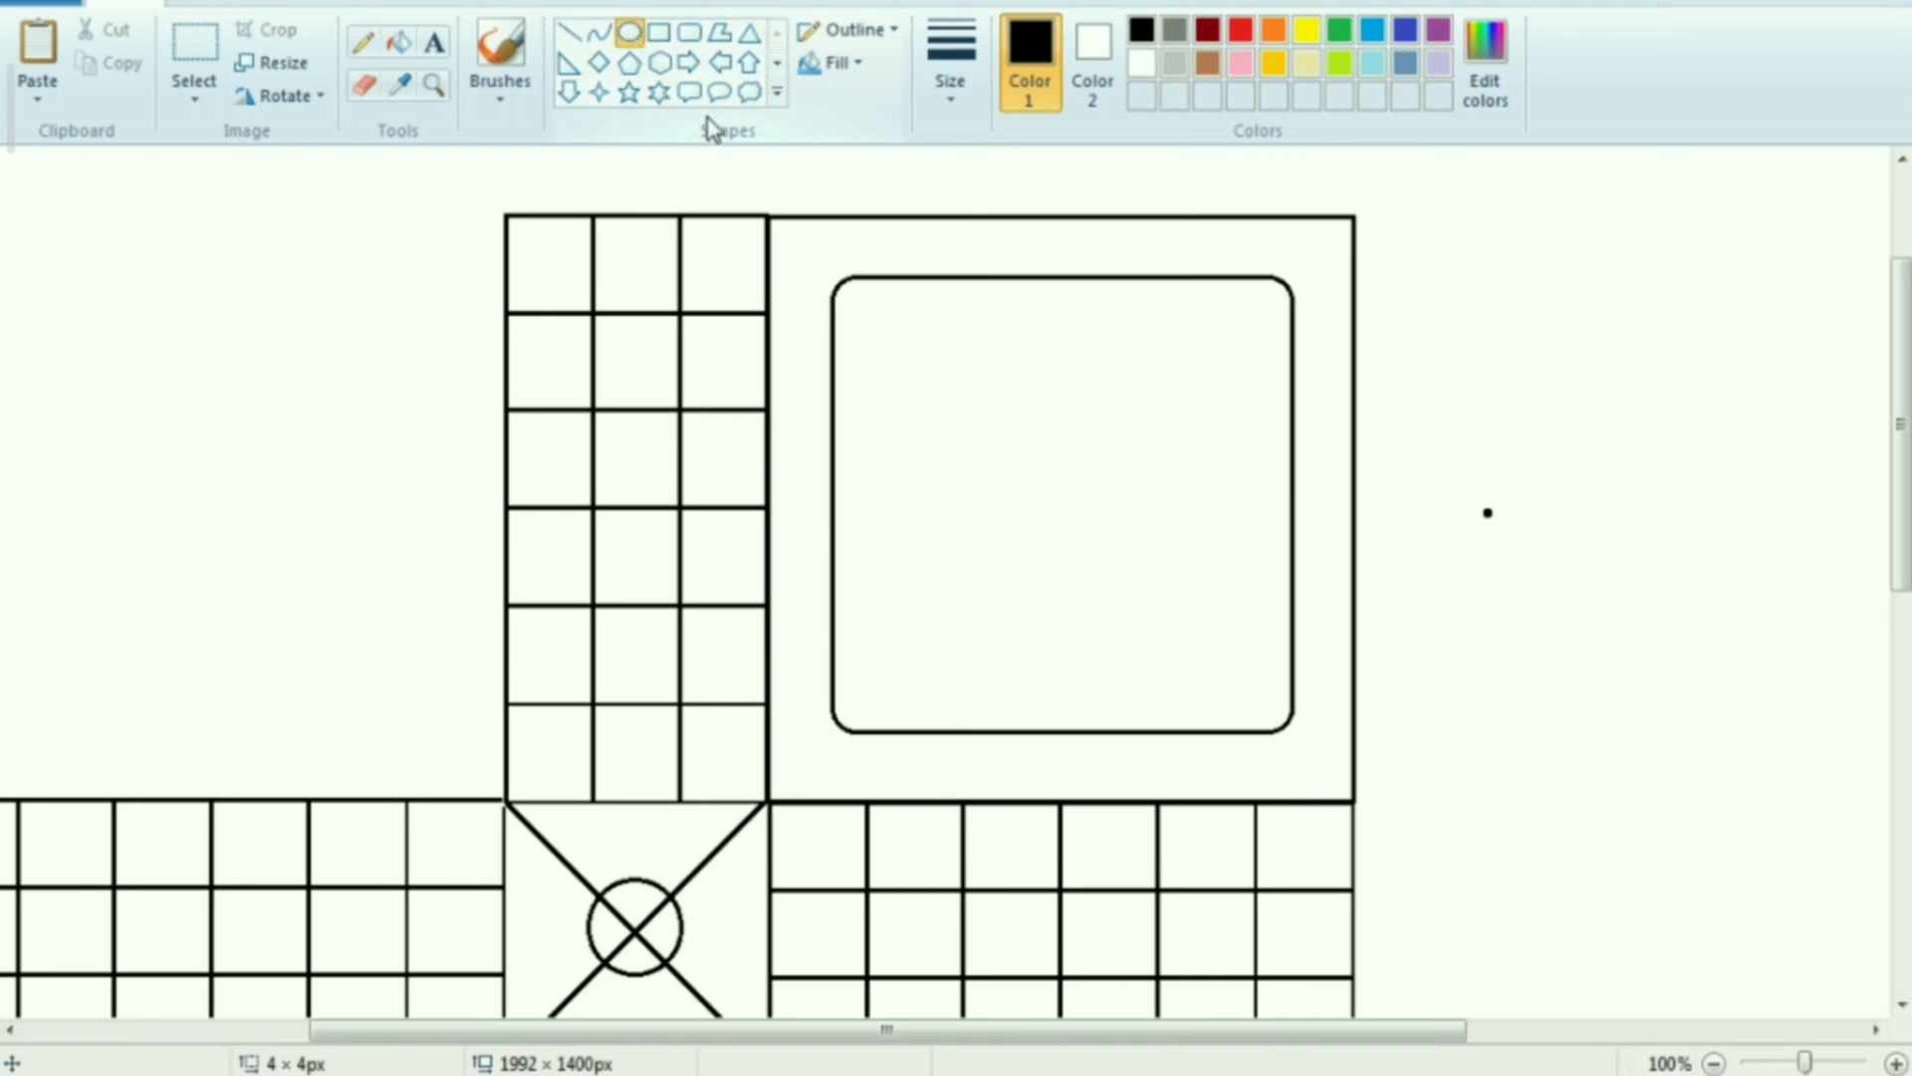
# Draw a circle near the rounded square's upper-left corner and paste a copy level with it near the upper-right corner
pyautogui.moveTo(924, 399); pyautogui.dragTo(1009, 482)
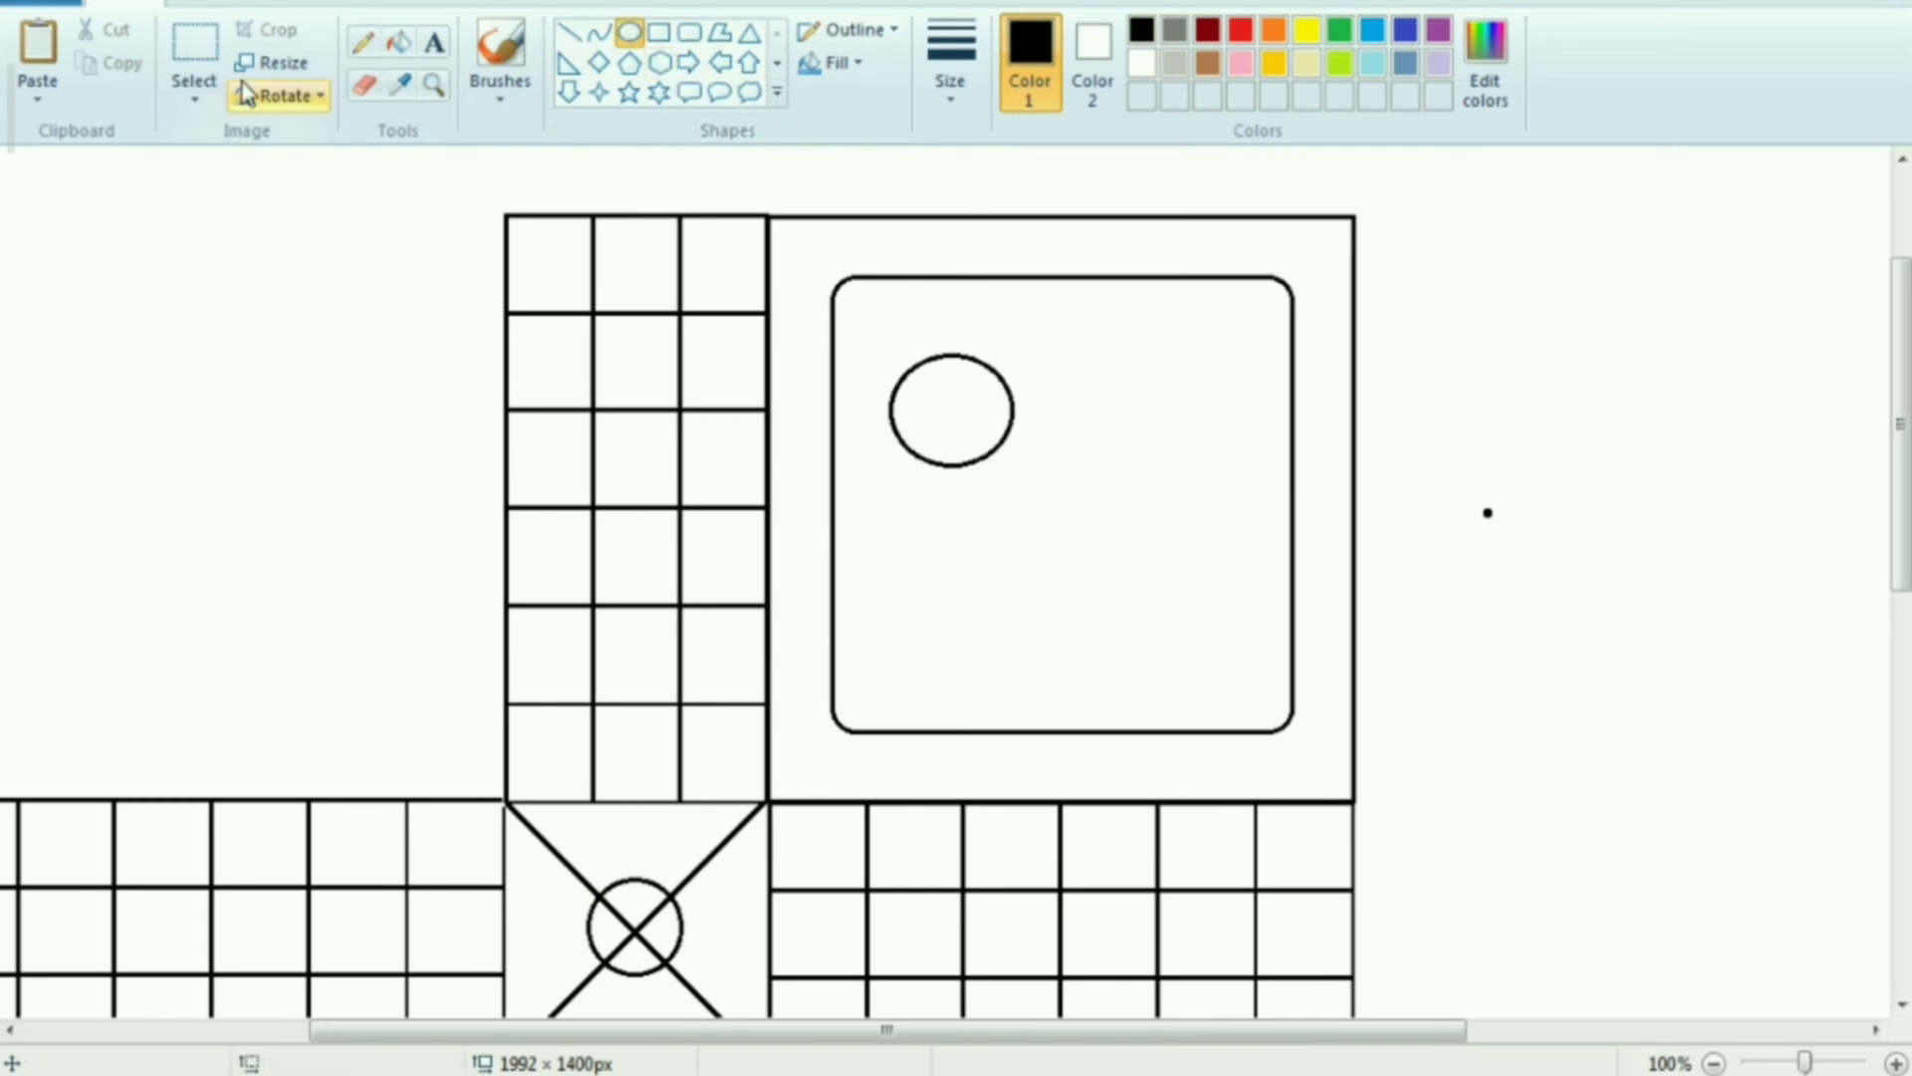
pyautogui.click(199, 55)
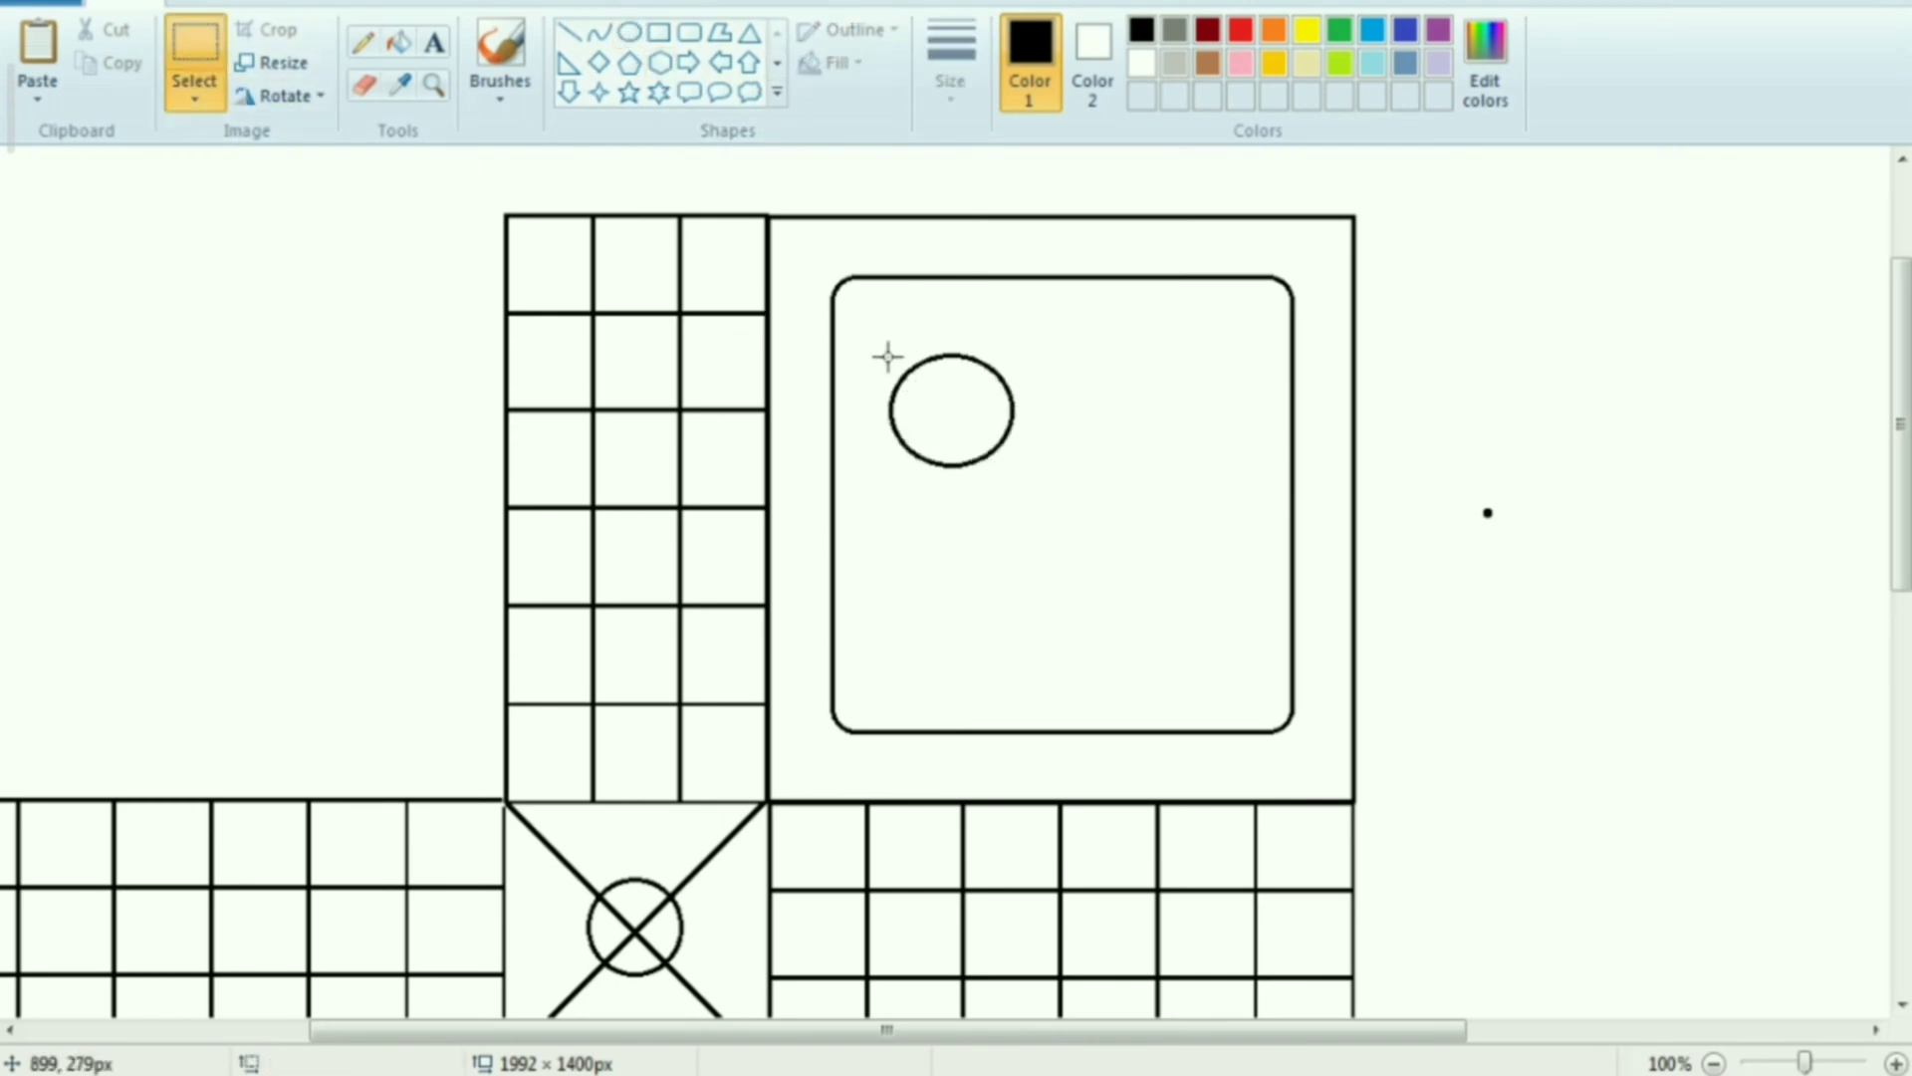
pyautogui.moveTo(1006, 458); pyautogui.dragTo(1032, 493)
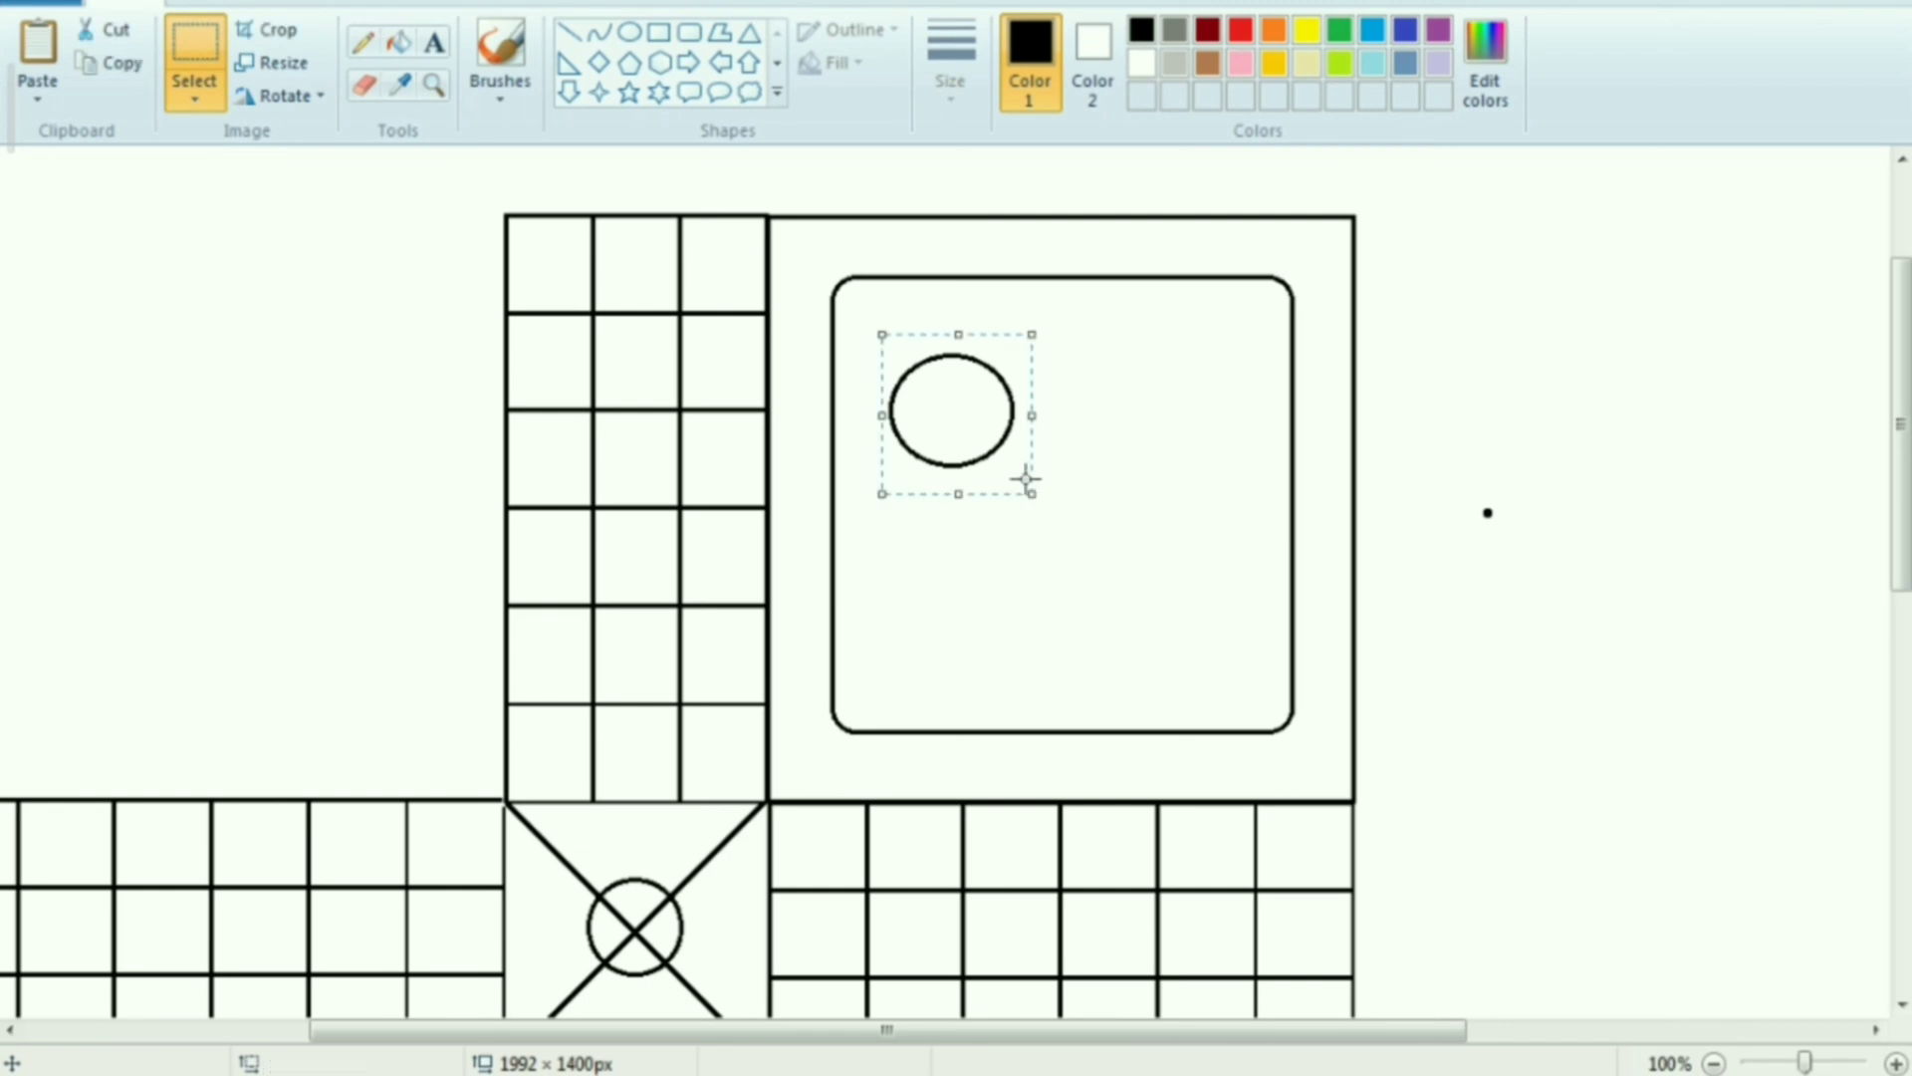
pyautogui.hotkey('ctrl', 'c')
pyautogui.hotkey('ctrl', 'v')
pyautogui.moveTo(30, 236); pyautogui.dragTo(1145, 473)
pyautogui.click(1119, 568)
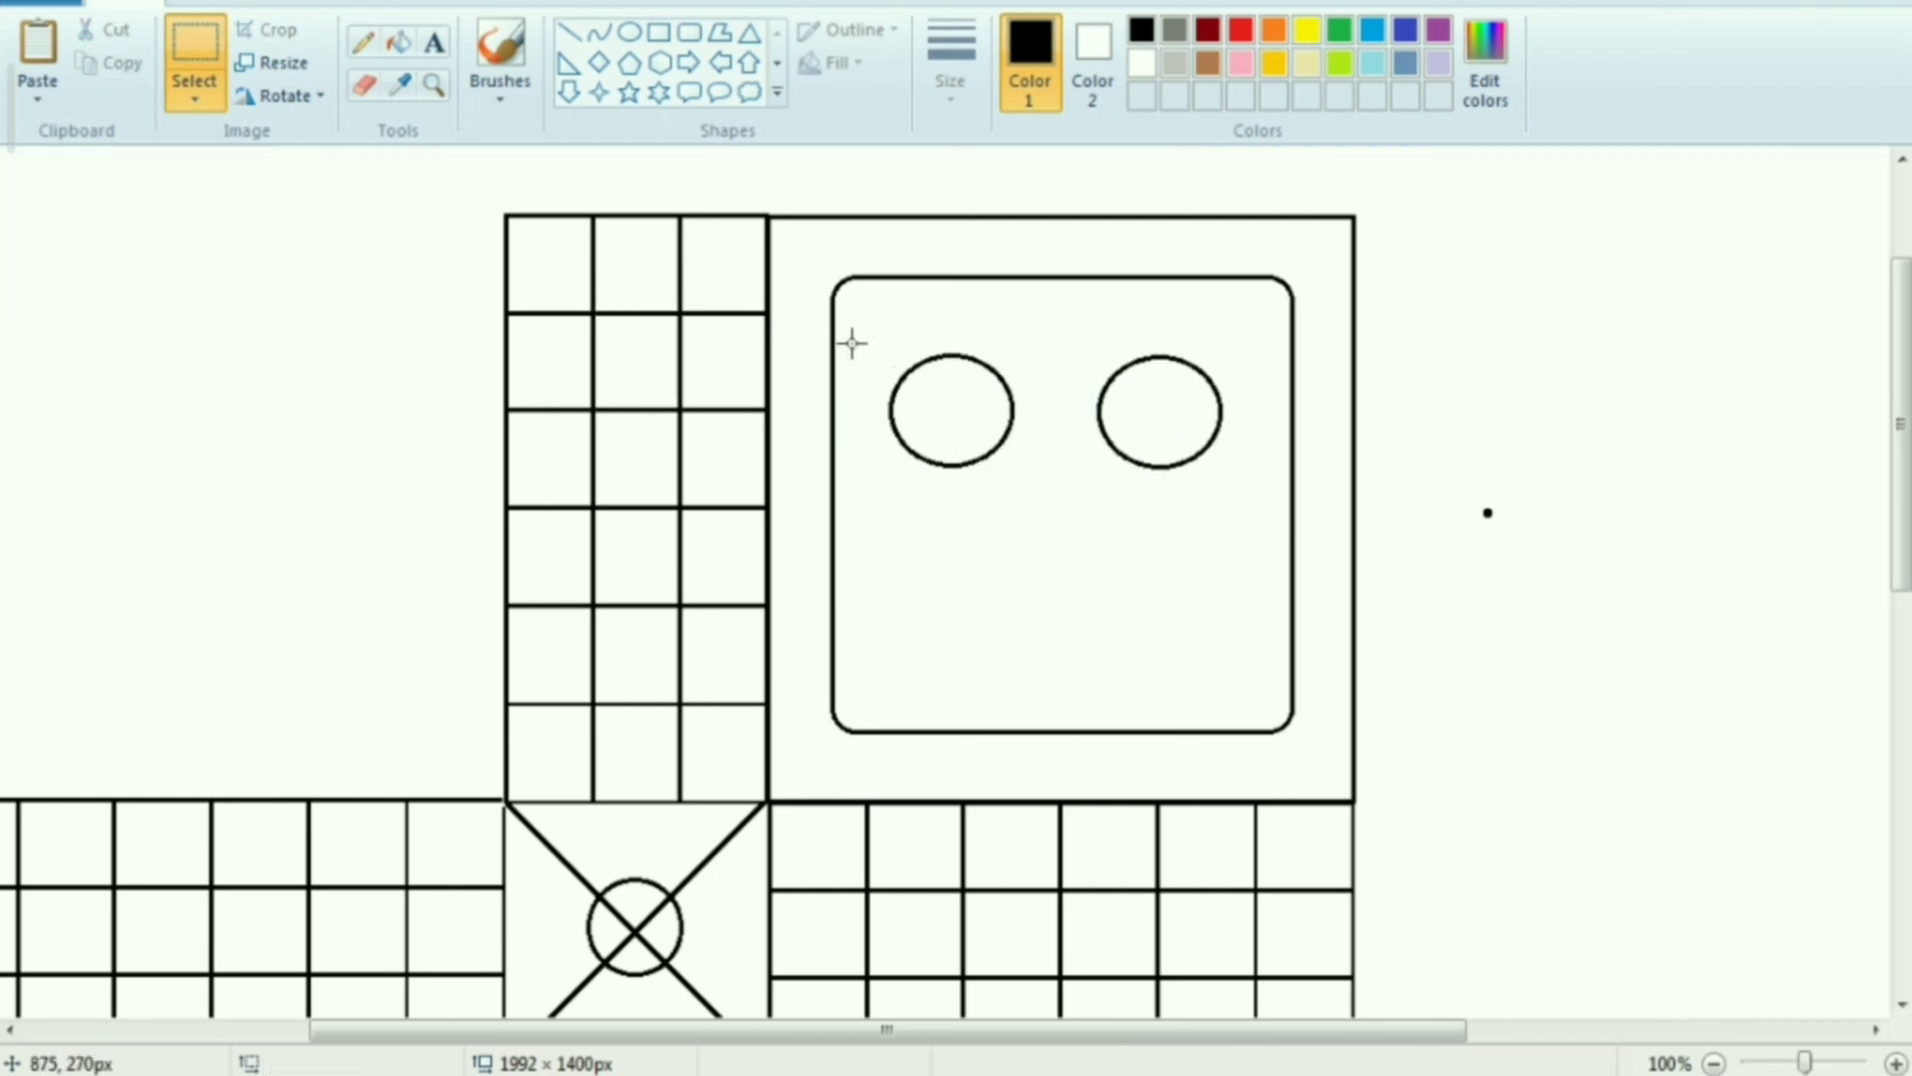
# Copy the row of two circles and place the copy below it inside the rounded square
pyautogui.moveTo(862, 321); pyautogui.dragTo(1236, 493)
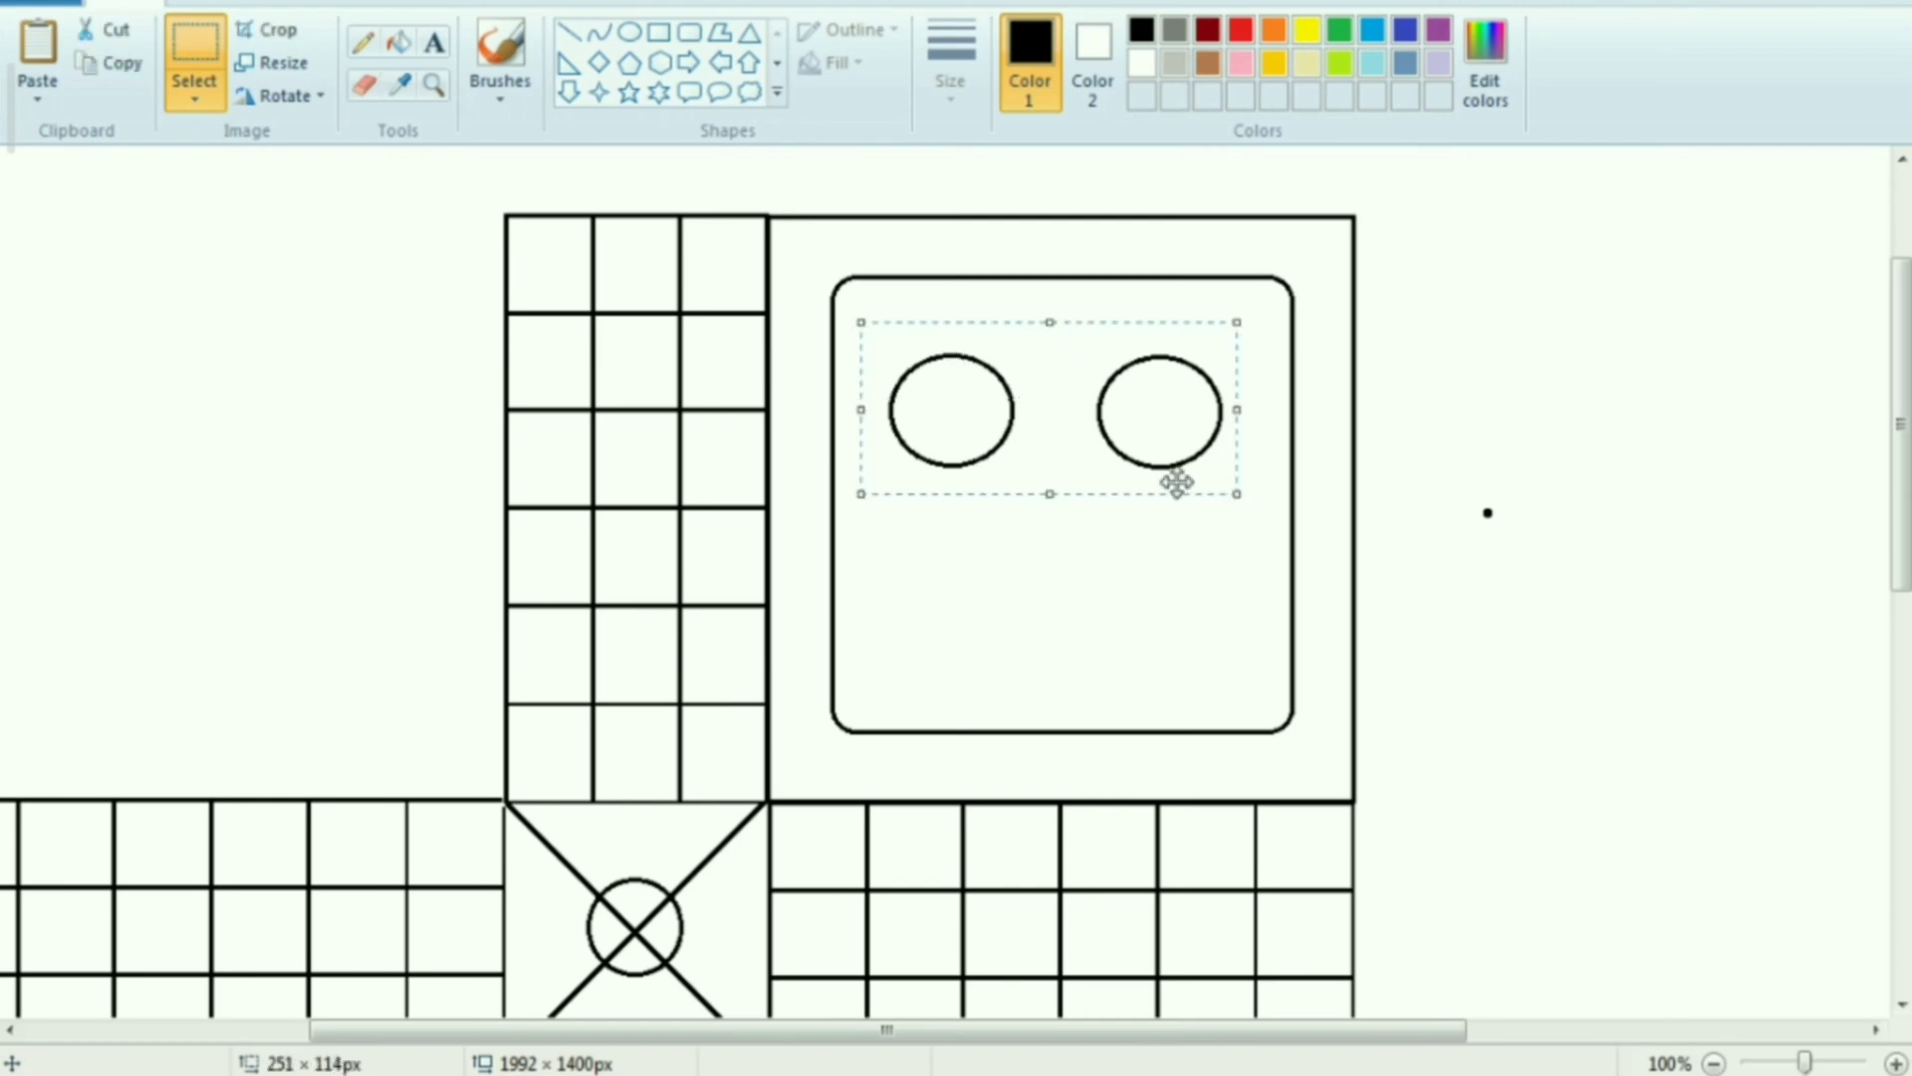
pyautogui.hotkey('ctrl', 'c')
pyautogui.hotkey('ctrl', 'v')
pyautogui.moveTo(213, 256); pyautogui.dragTo(1080, 628)
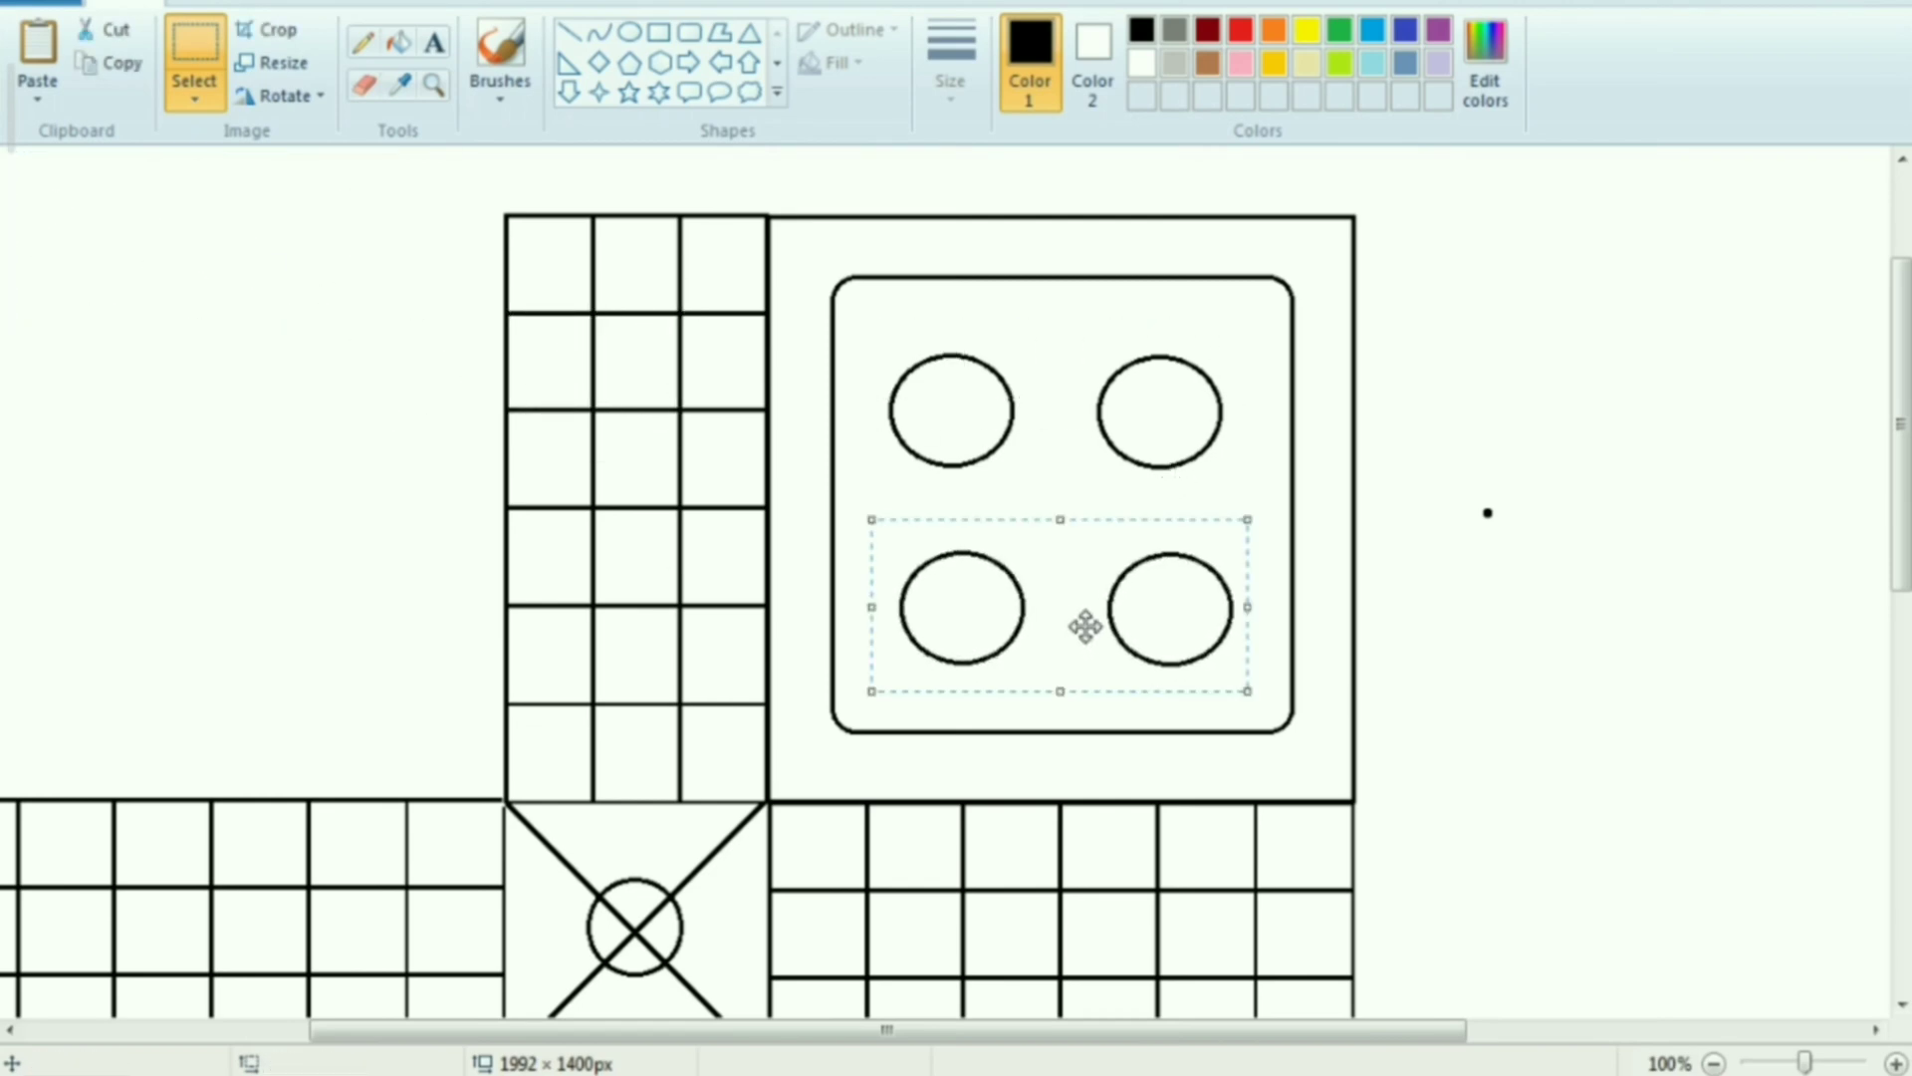
pyautogui.click(1524, 607)
# Copy the finished corner square and fit it, flipped horizontally, between the upper and left arms
pyautogui.hscroll(-2, 1524, 606)
pyautogui.moveTo(845, 211); pyautogui.dragTo(1438, 802)
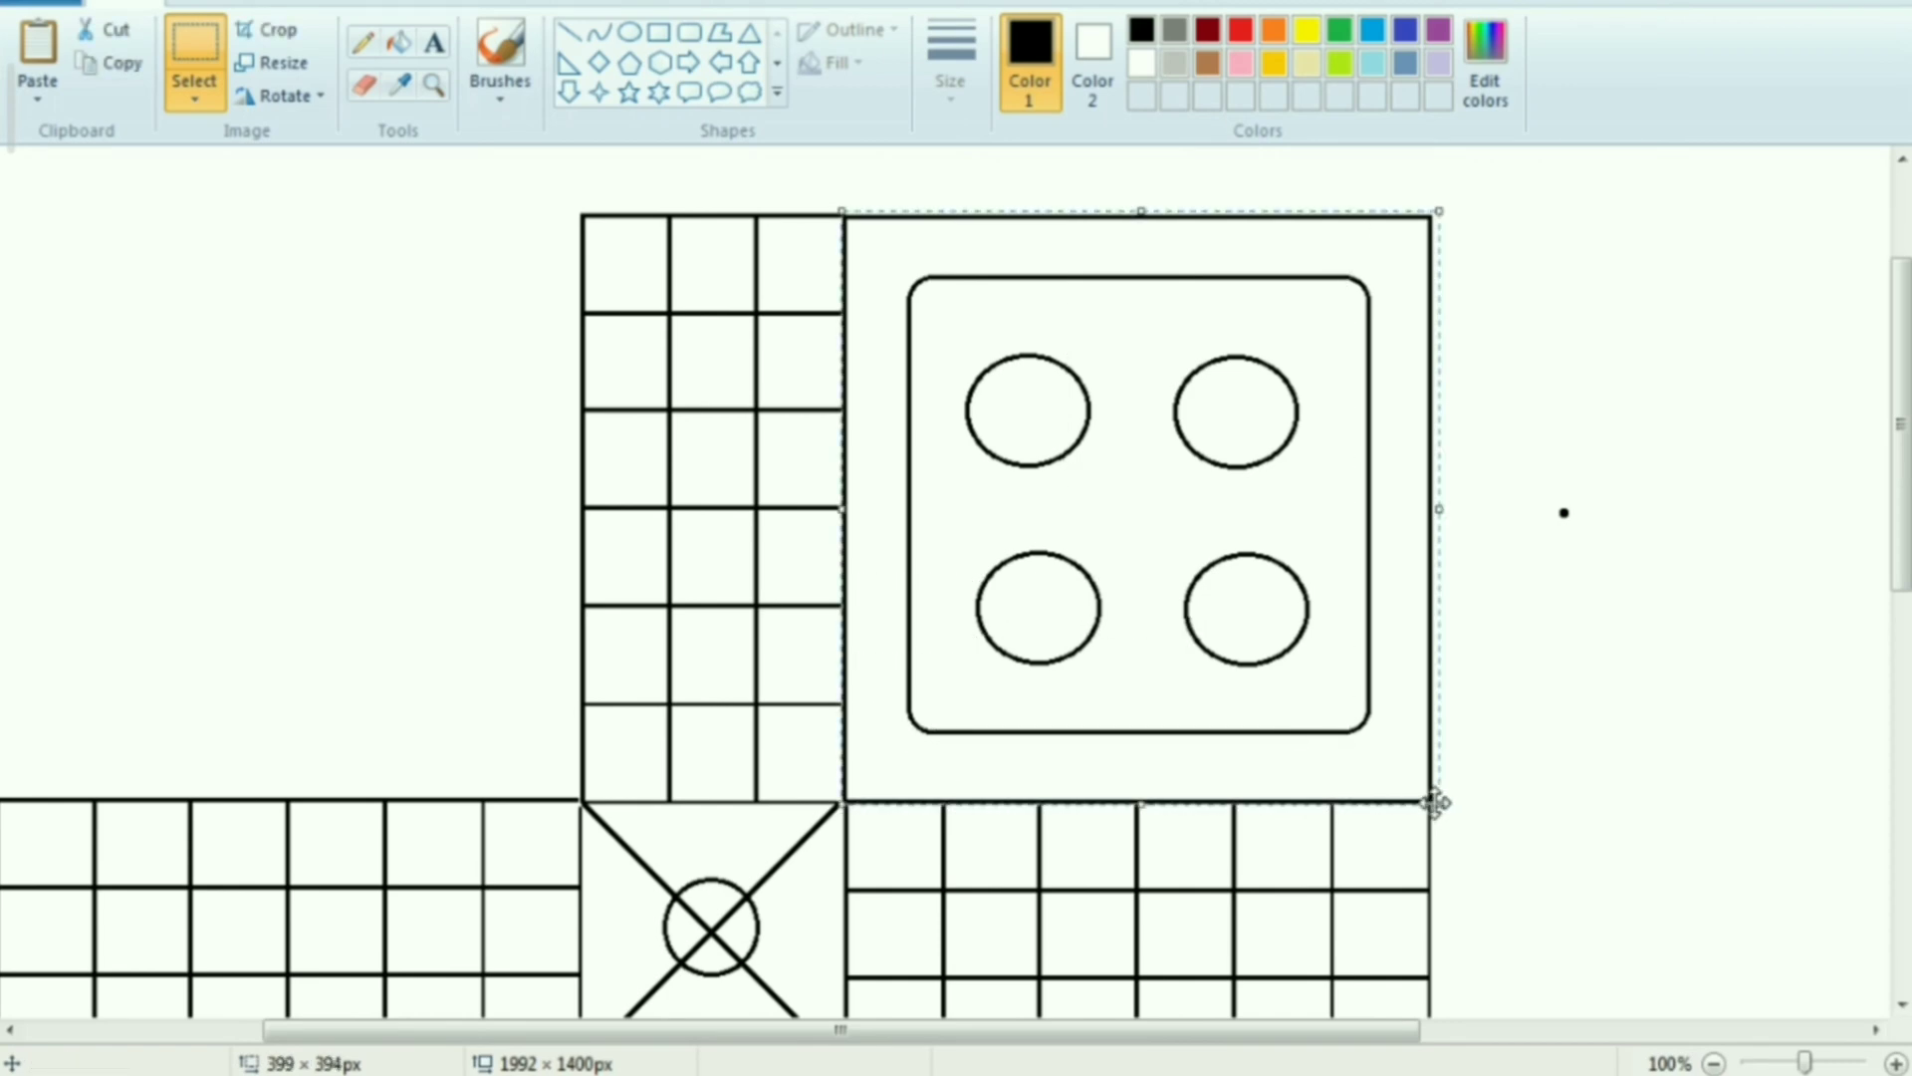
pyautogui.click(1713, 1062)
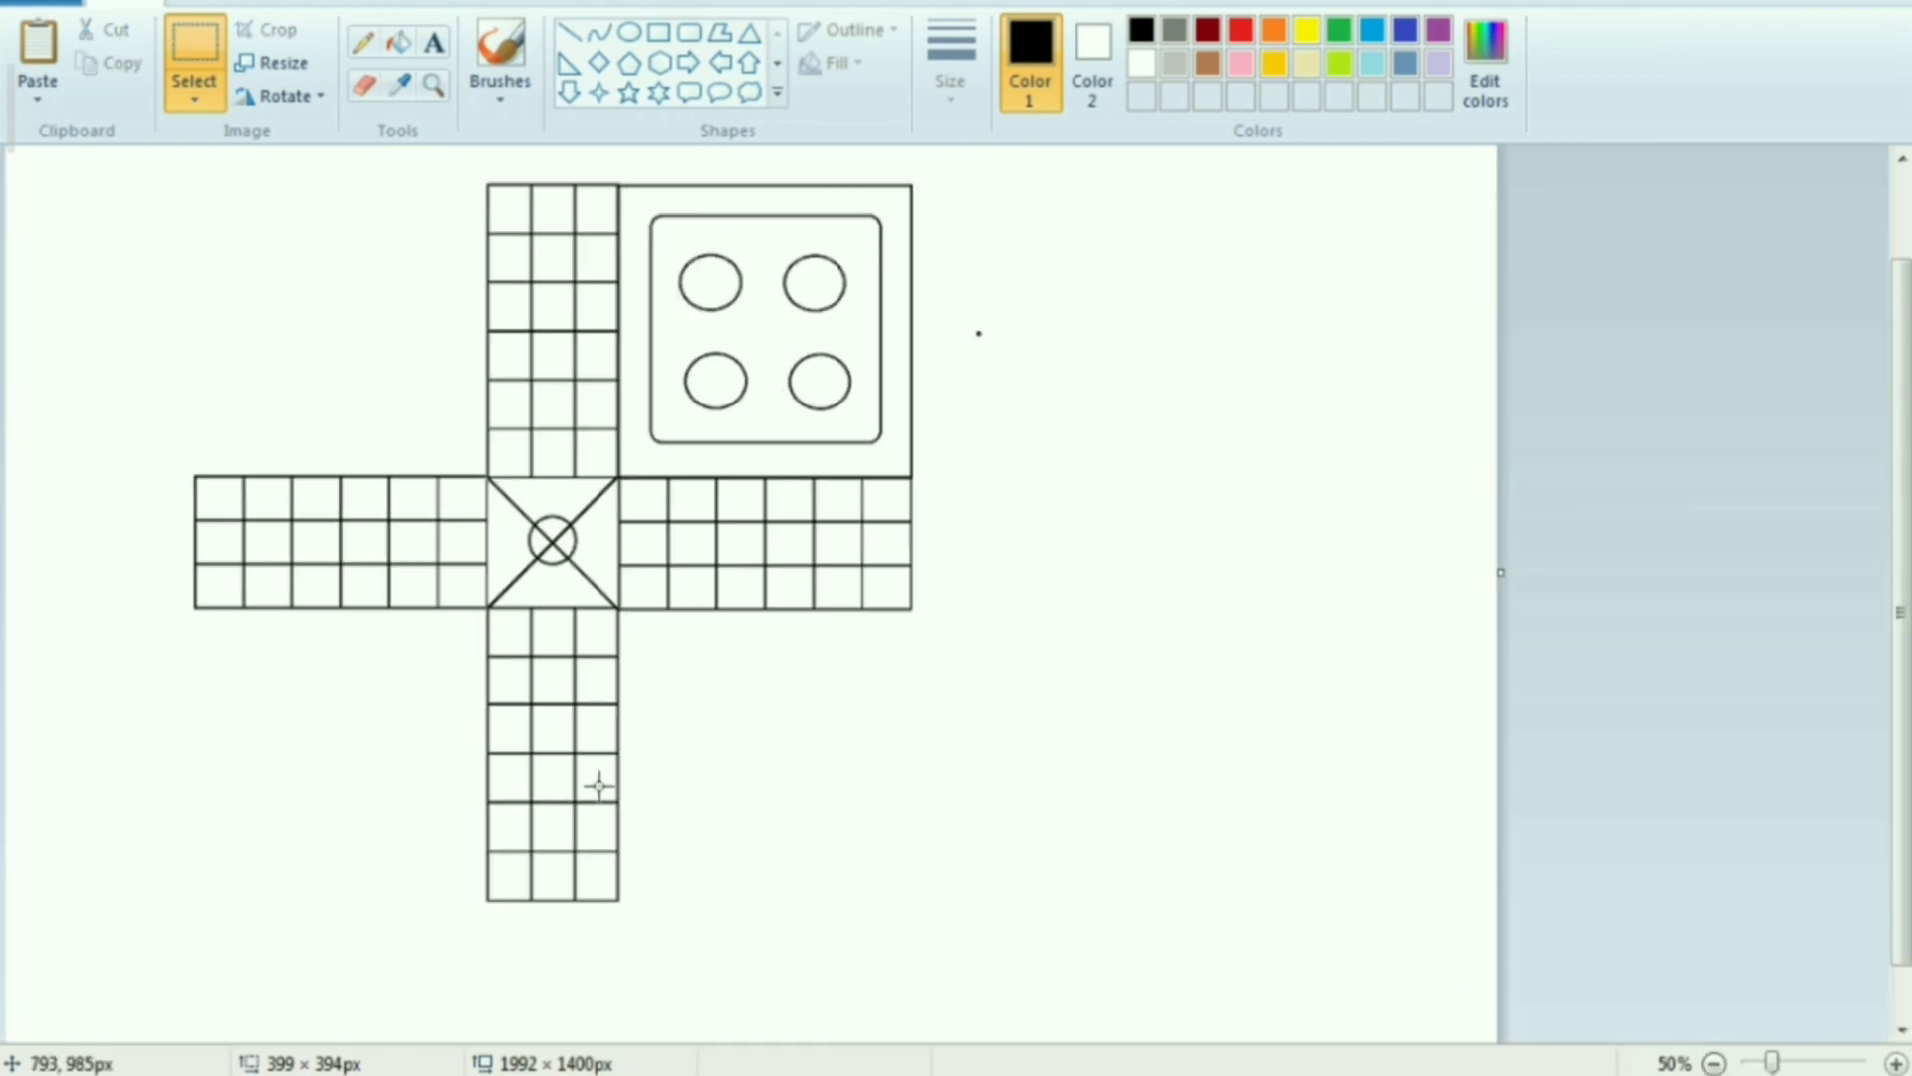
pyautogui.hotkey('ctrl', 'v')
pyautogui.moveTo(99, 376); pyautogui.dragTo(290, 415)
pyautogui.scroll(1, 295, 441)
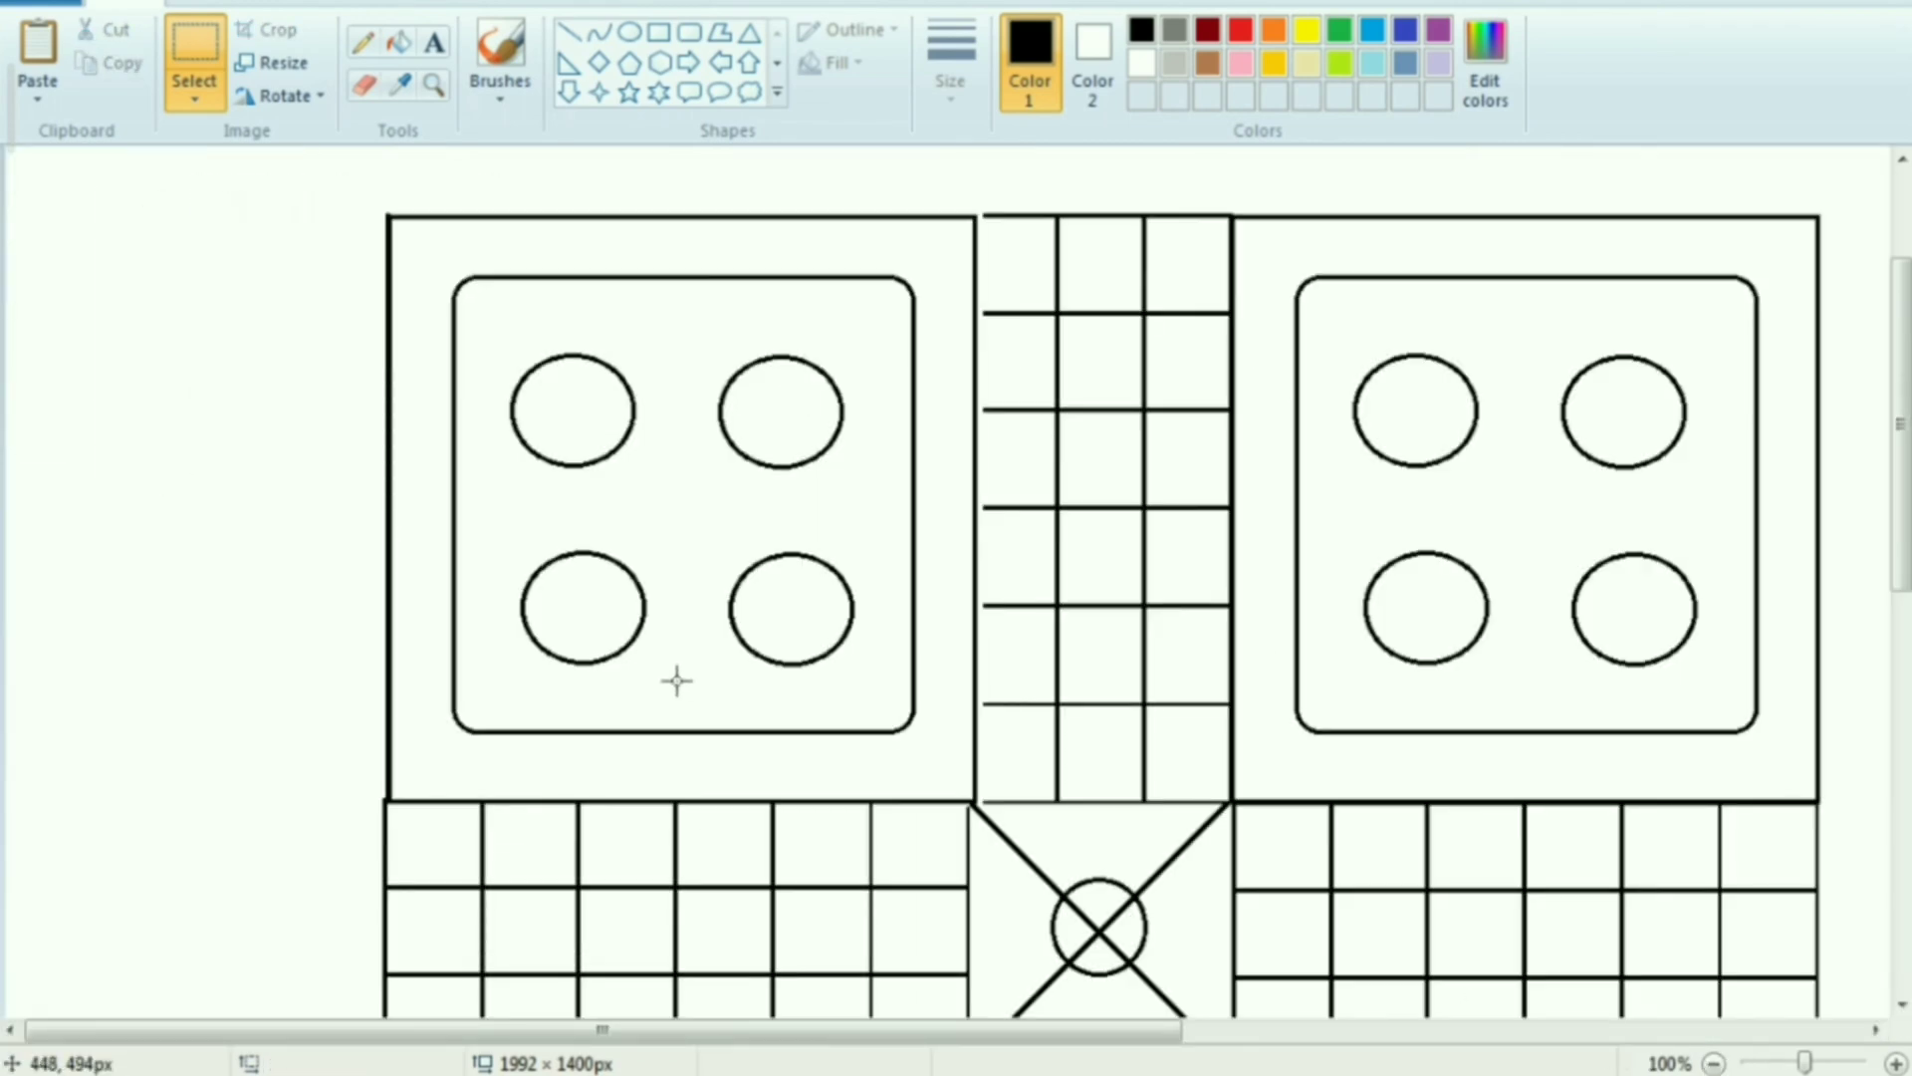
pyautogui.hotkey('ctrl', 'z')
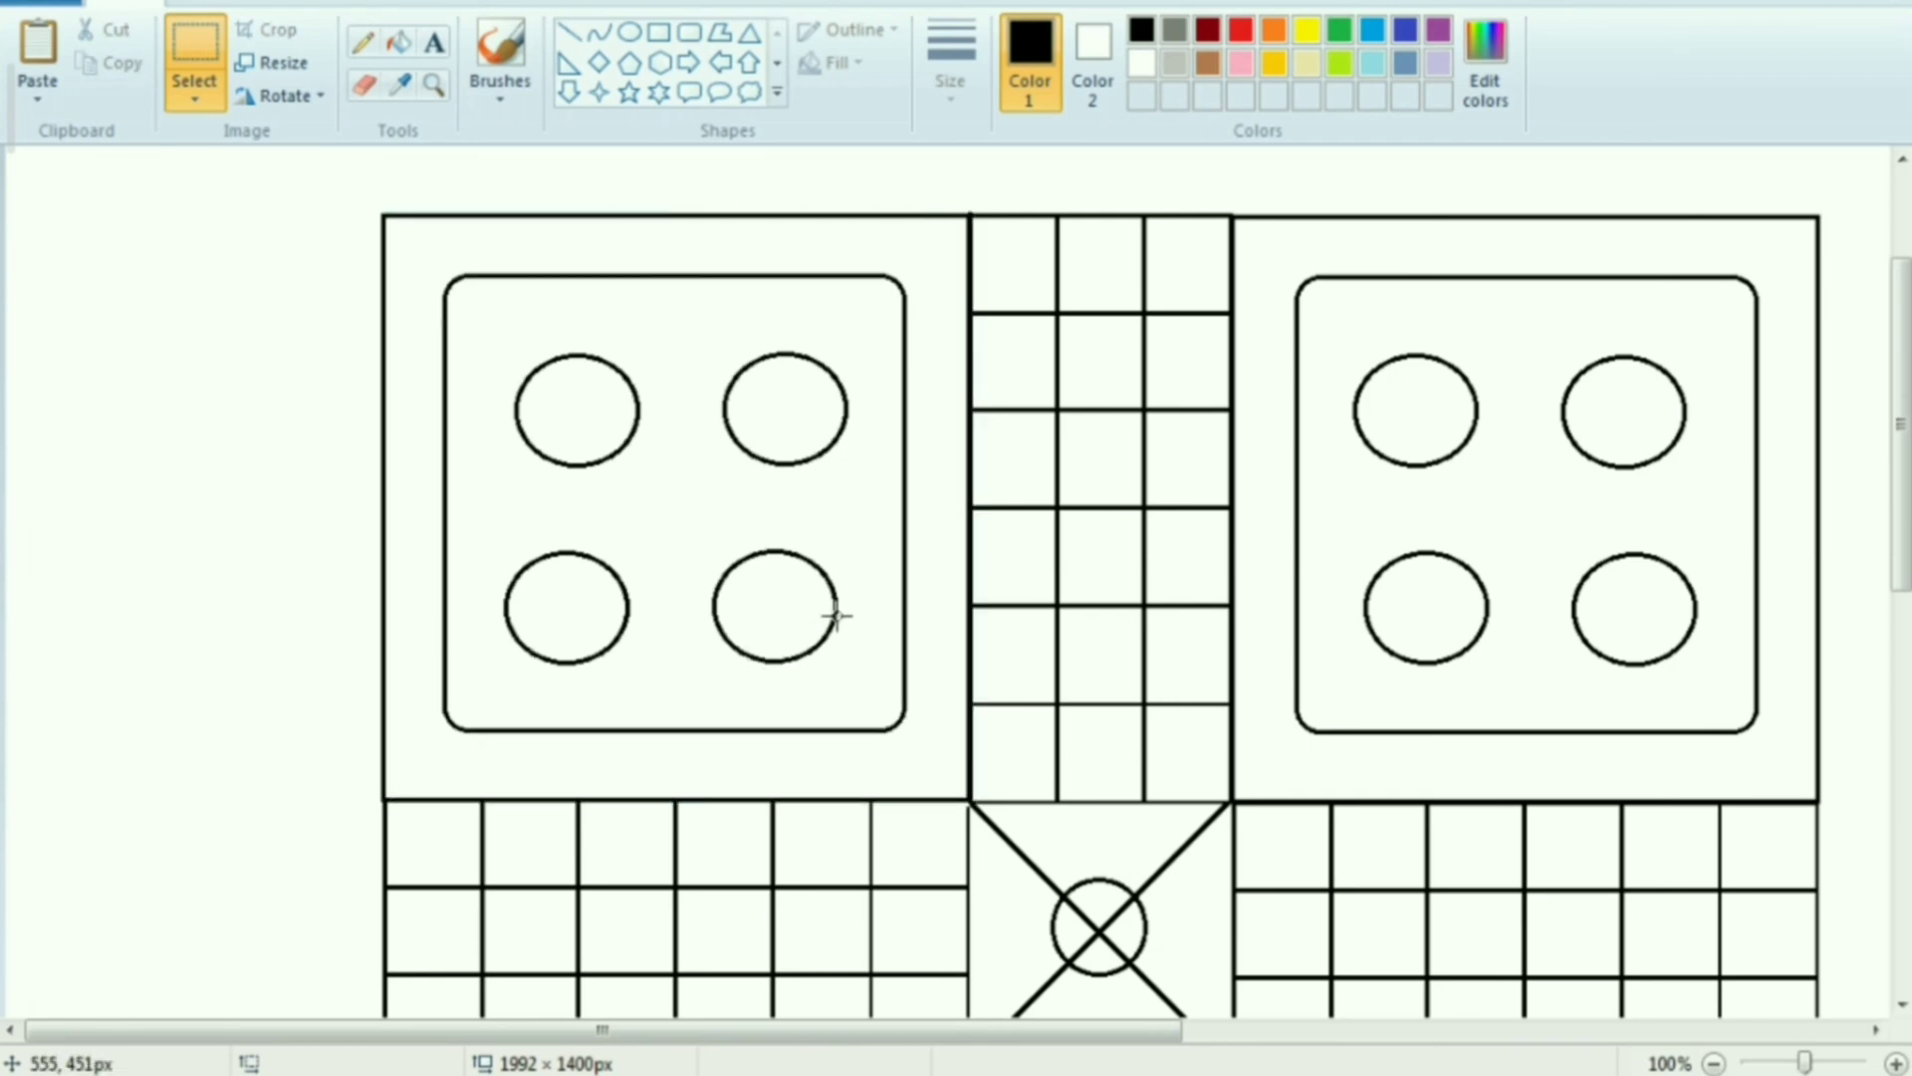
# Paste another corner square, flip it vertically and fit it between the left and lower arms
pyautogui.scroll(-5, 729, 643)
pyautogui.rightClick(297, 404)
pyautogui.click(366, 487)
pyautogui.rightClick(405, 512)
pyautogui.moveTo(470, 773)
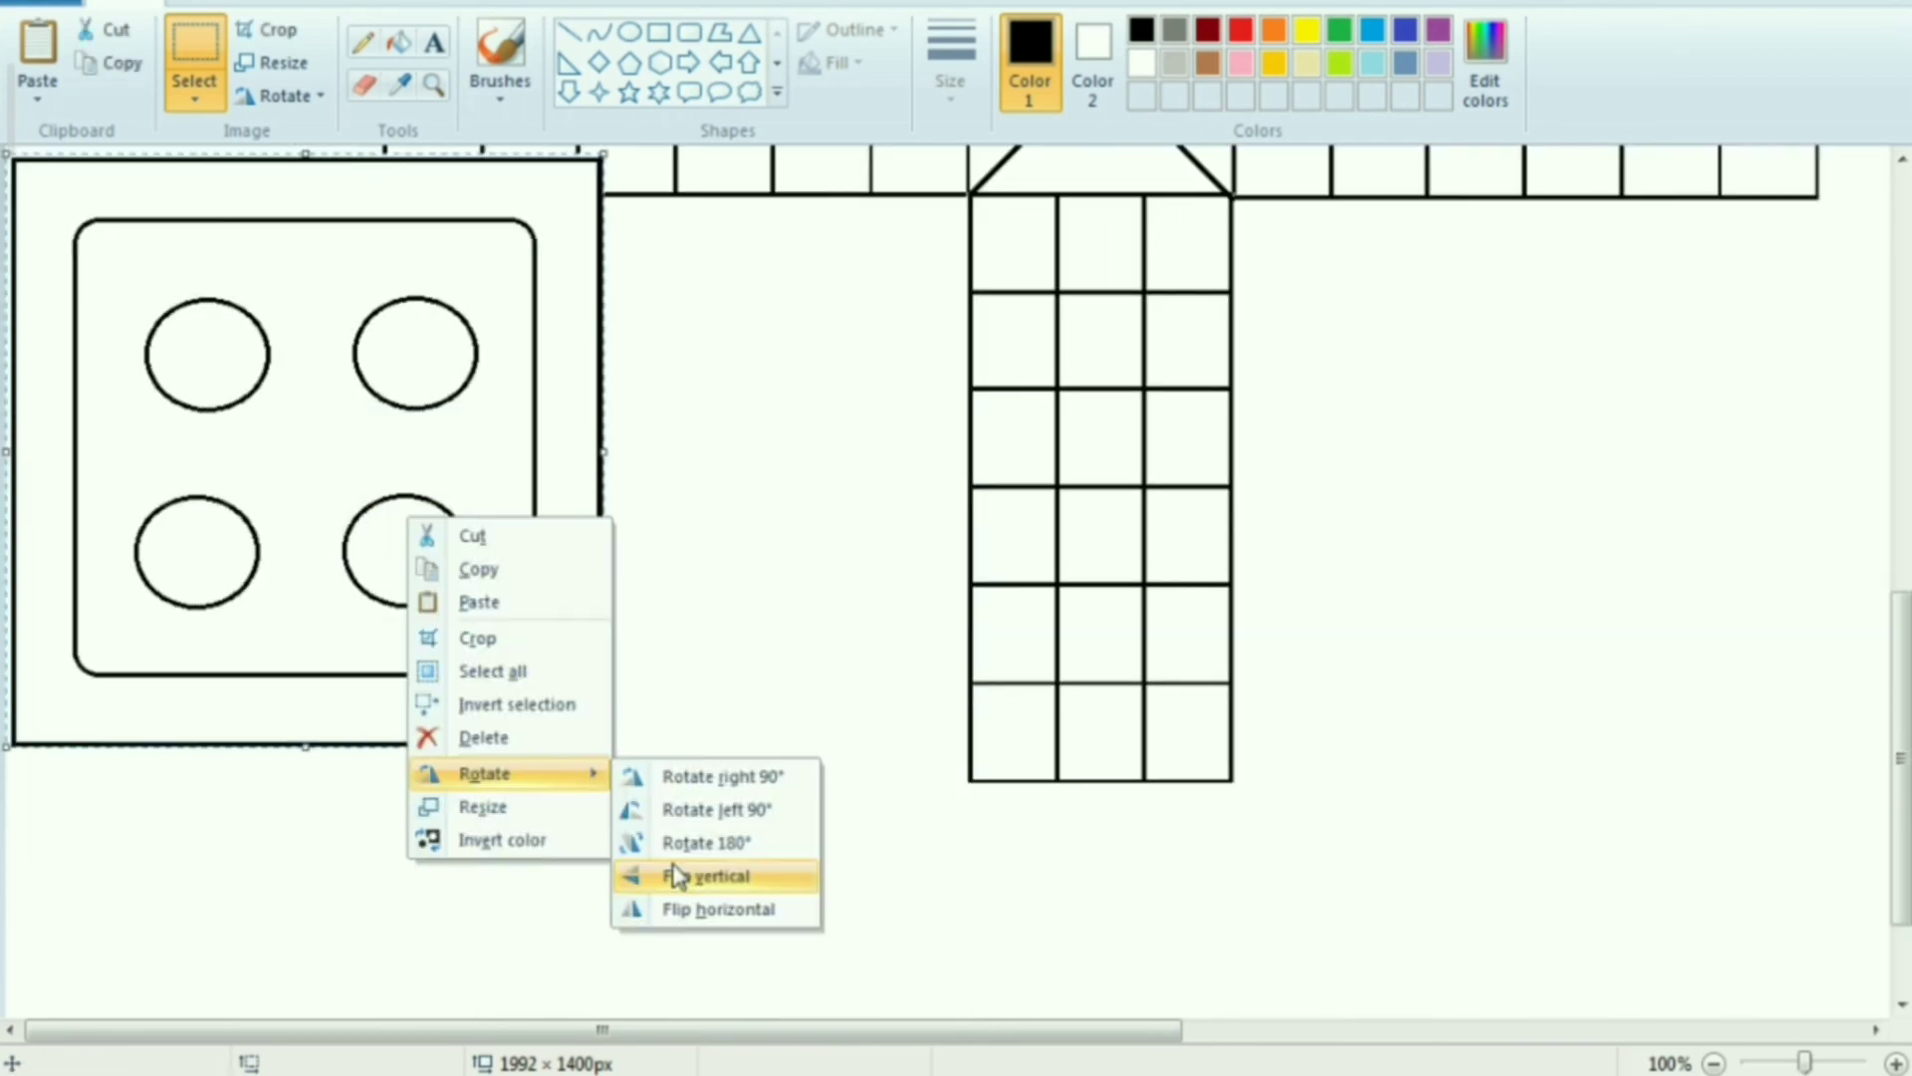
pyautogui.click(688, 876)
pyautogui.moveTo(469, 478); pyautogui.dragTo(845, 520)
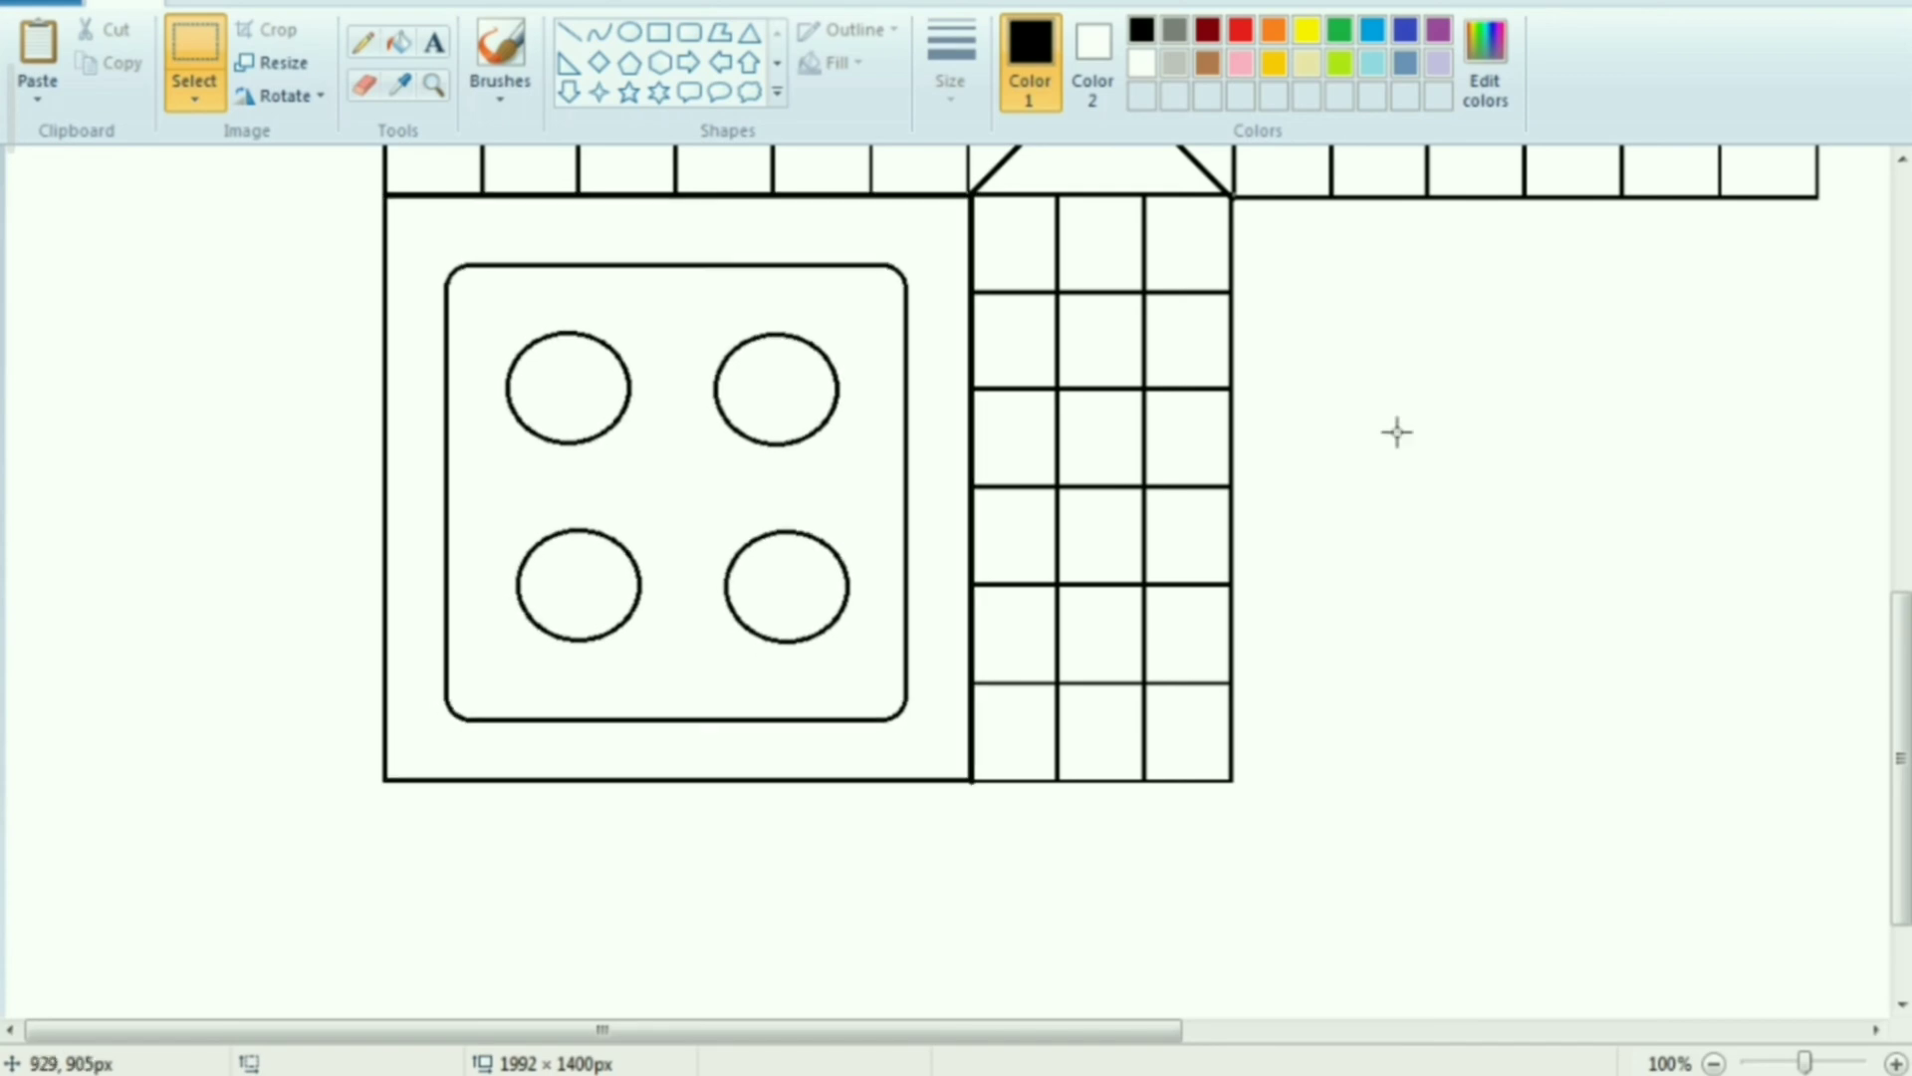
# Paste another corner square and fit it, mirrored against the lower-left one, between the lower and right arms
pyautogui.rightClick(1387, 396)
pyautogui.click(1456, 488)
pyautogui.moveTo(409, 456); pyautogui.dragTo(1641, 494)
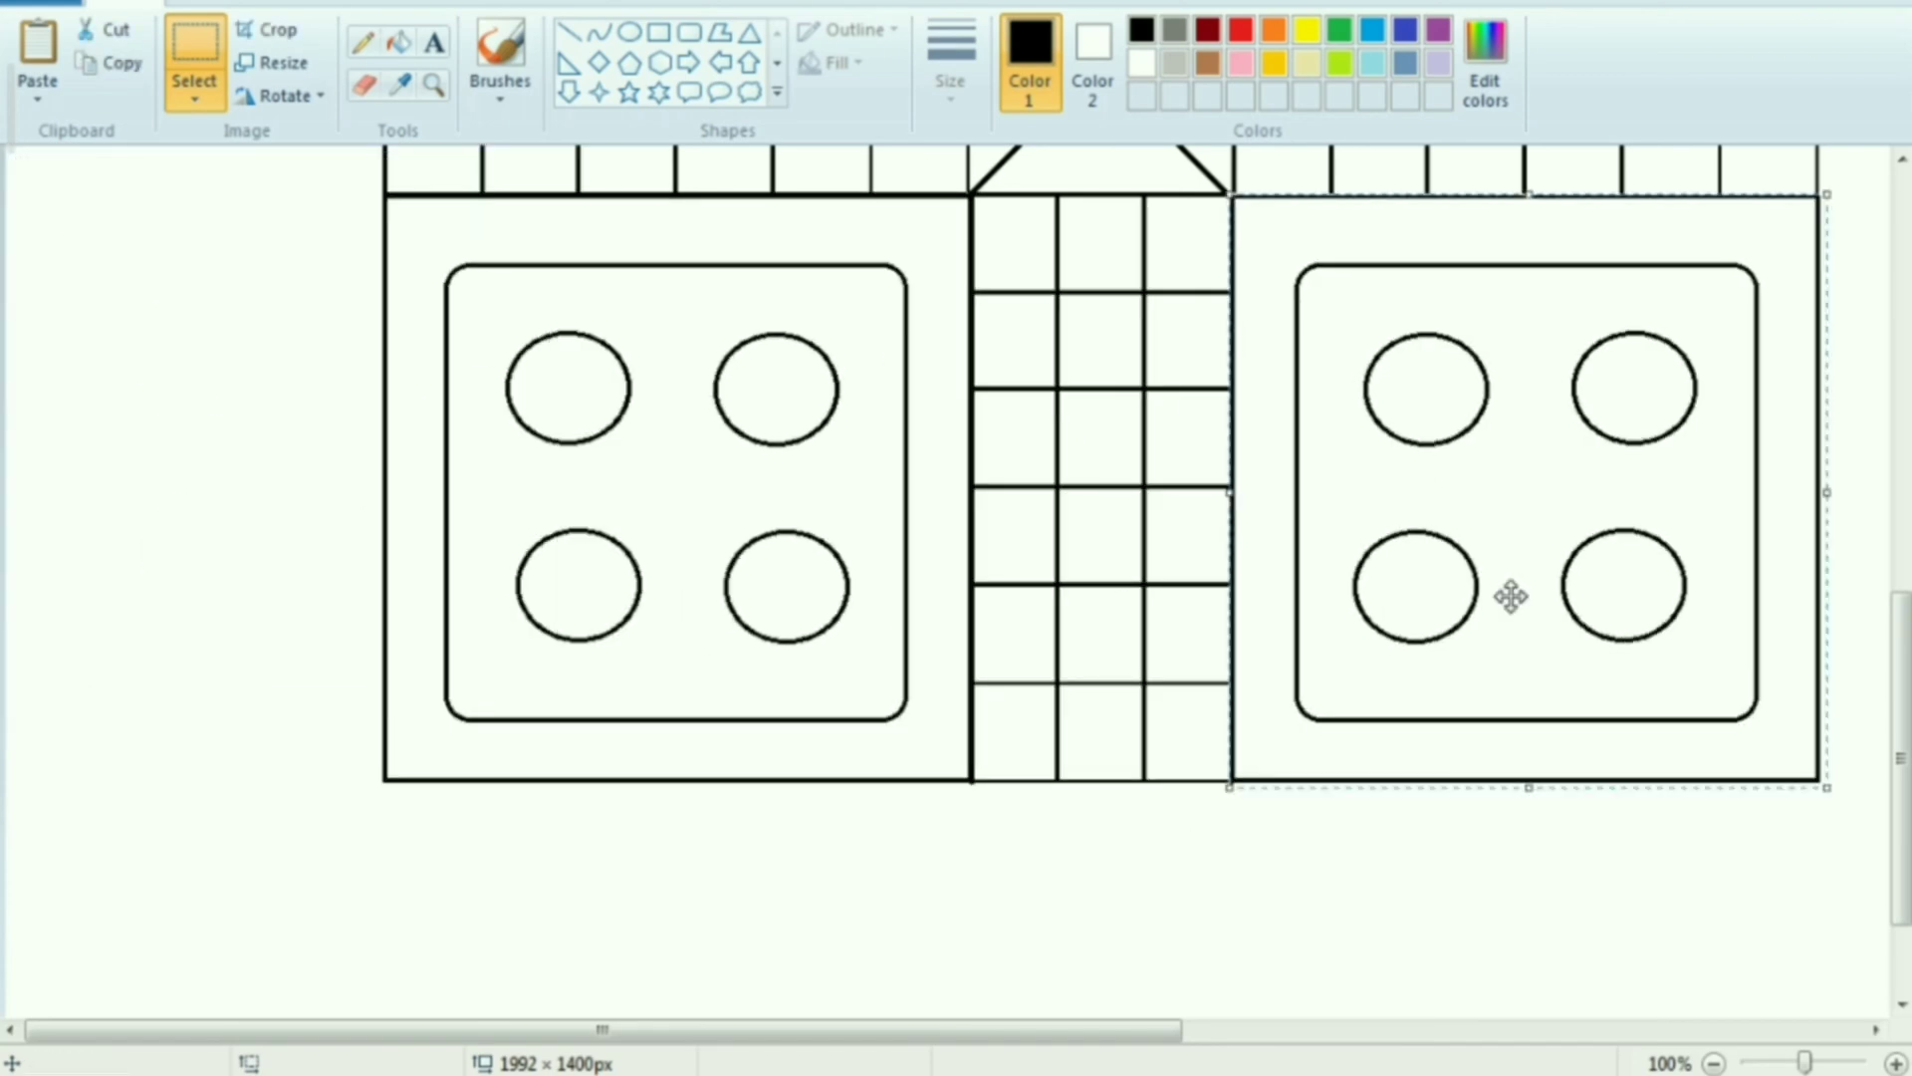
pyautogui.click(1575, 857)
# Draw a small five-point star in the second cell down of the upper arm's right column
pyautogui.keyDown('ctrl'); pyautogui.scroll(-2, 426, 179); pyautogui.keyUp('ctrl')
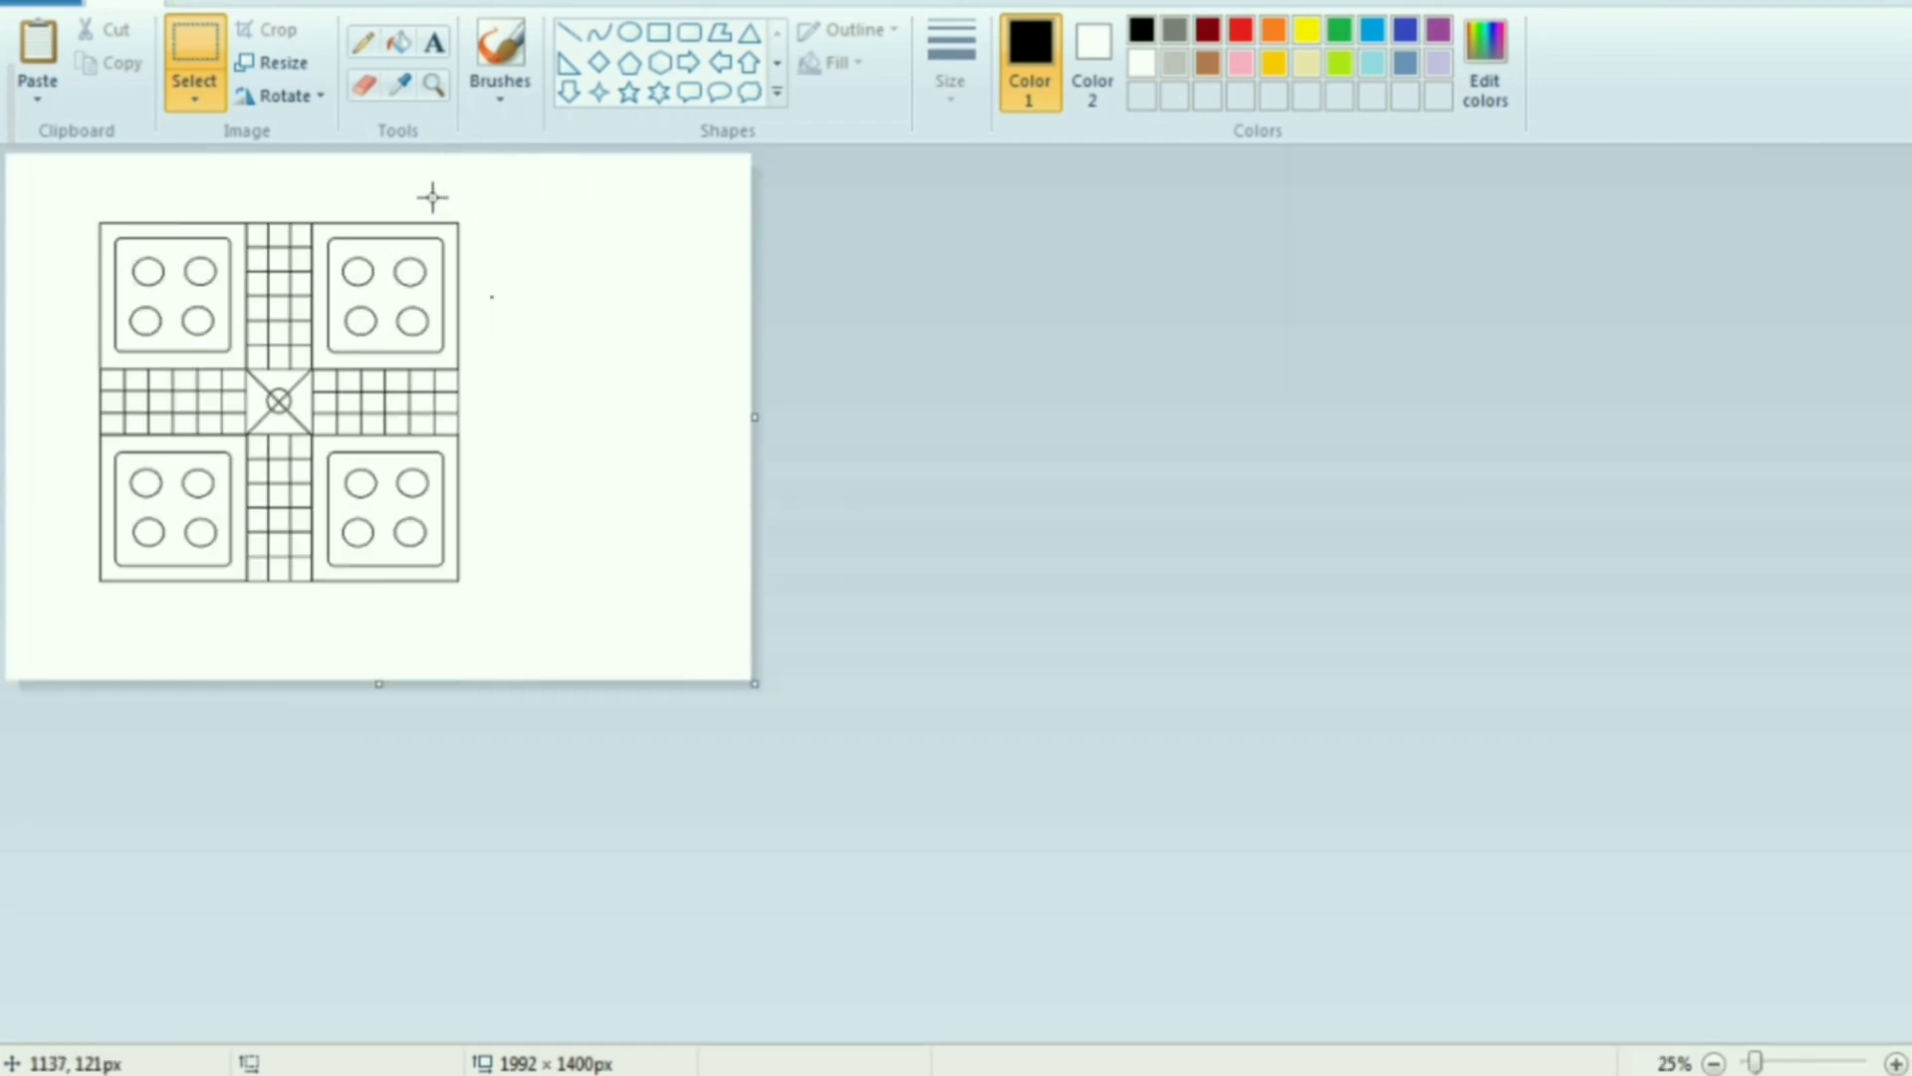
pyautogui.keyDown('ctrl'); pyautogui.scroll(2, 431, 397); pyautogui.keyUp('ctrl')
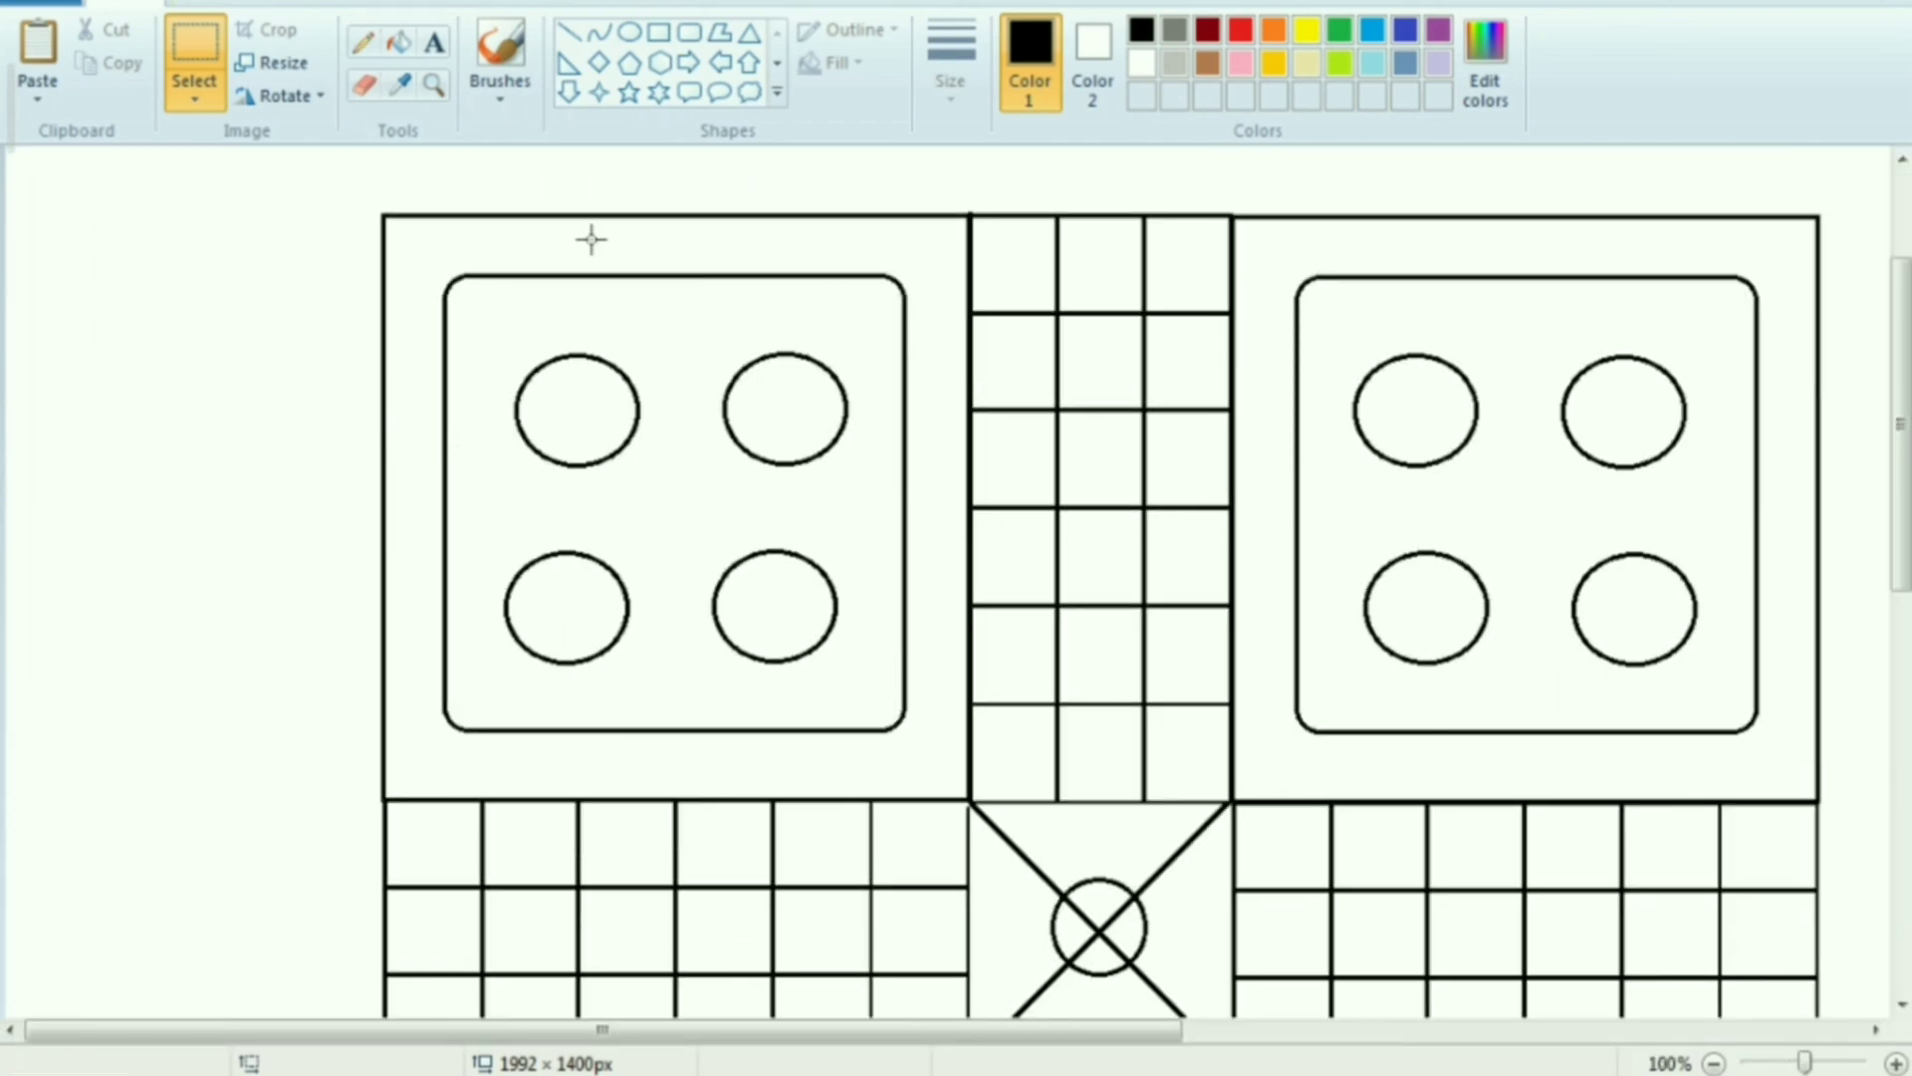
pyautogui.click(631, 95)
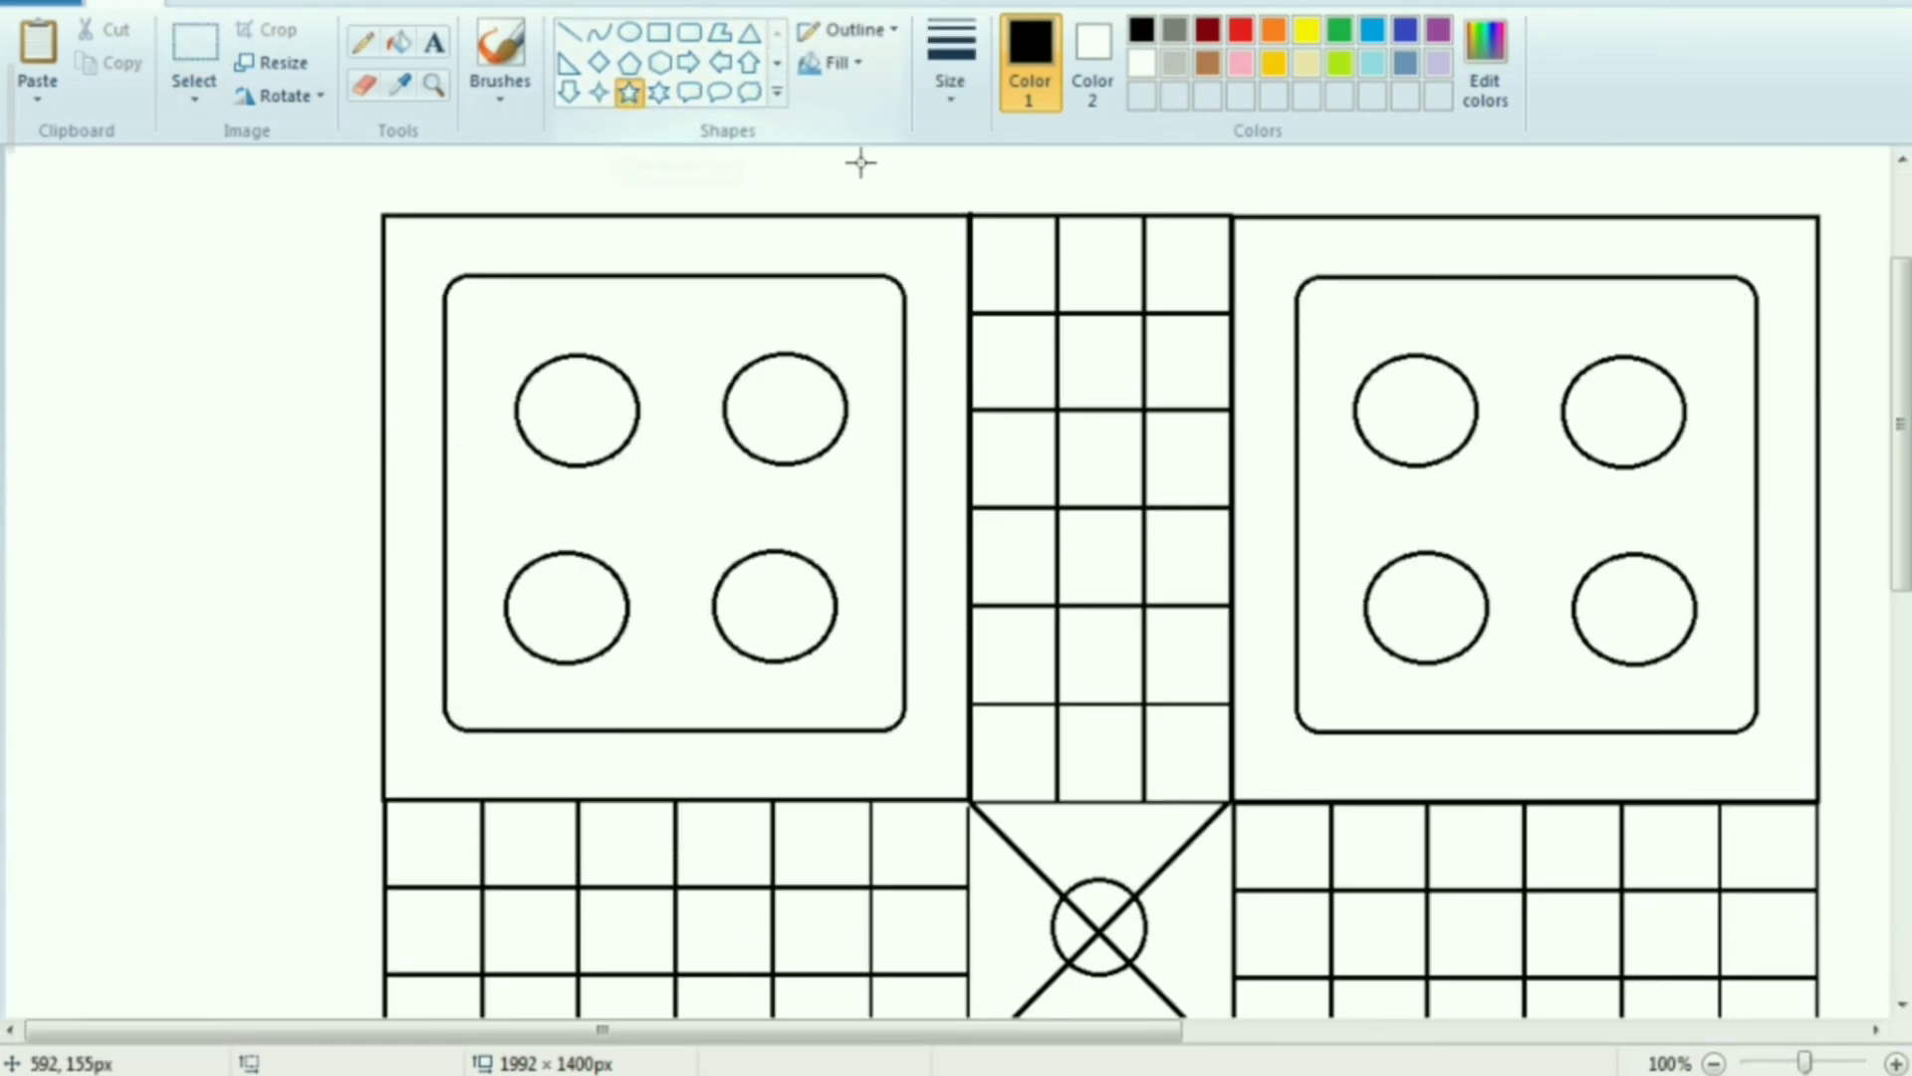
pyautogui.moveTo(1172, 347); pyautogui.dragTo(1224, 391)
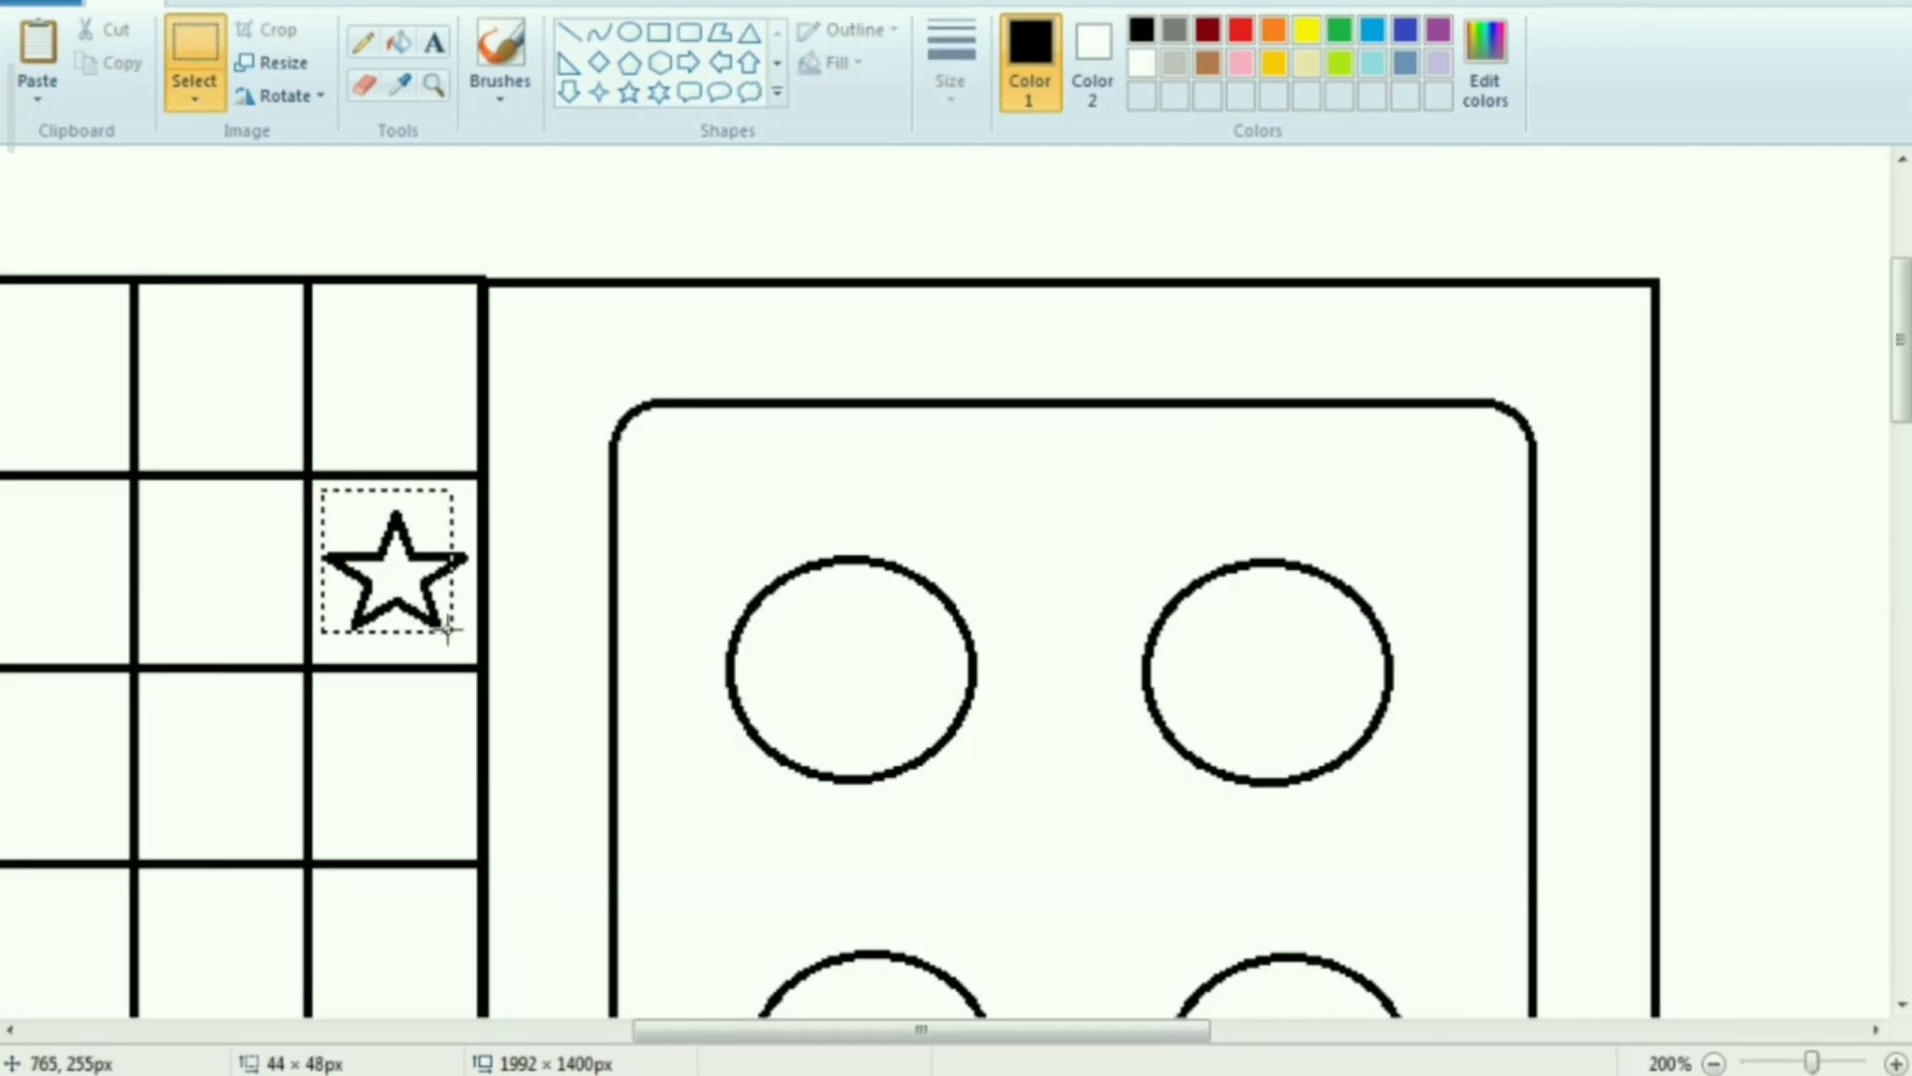
# Copy the star into the third cell of the upper arm's left column and into two cells of each other arm, following the same rotated pattern
pyautogui.moveTo(447, 631); pyautogui.dragTo(471, 644)
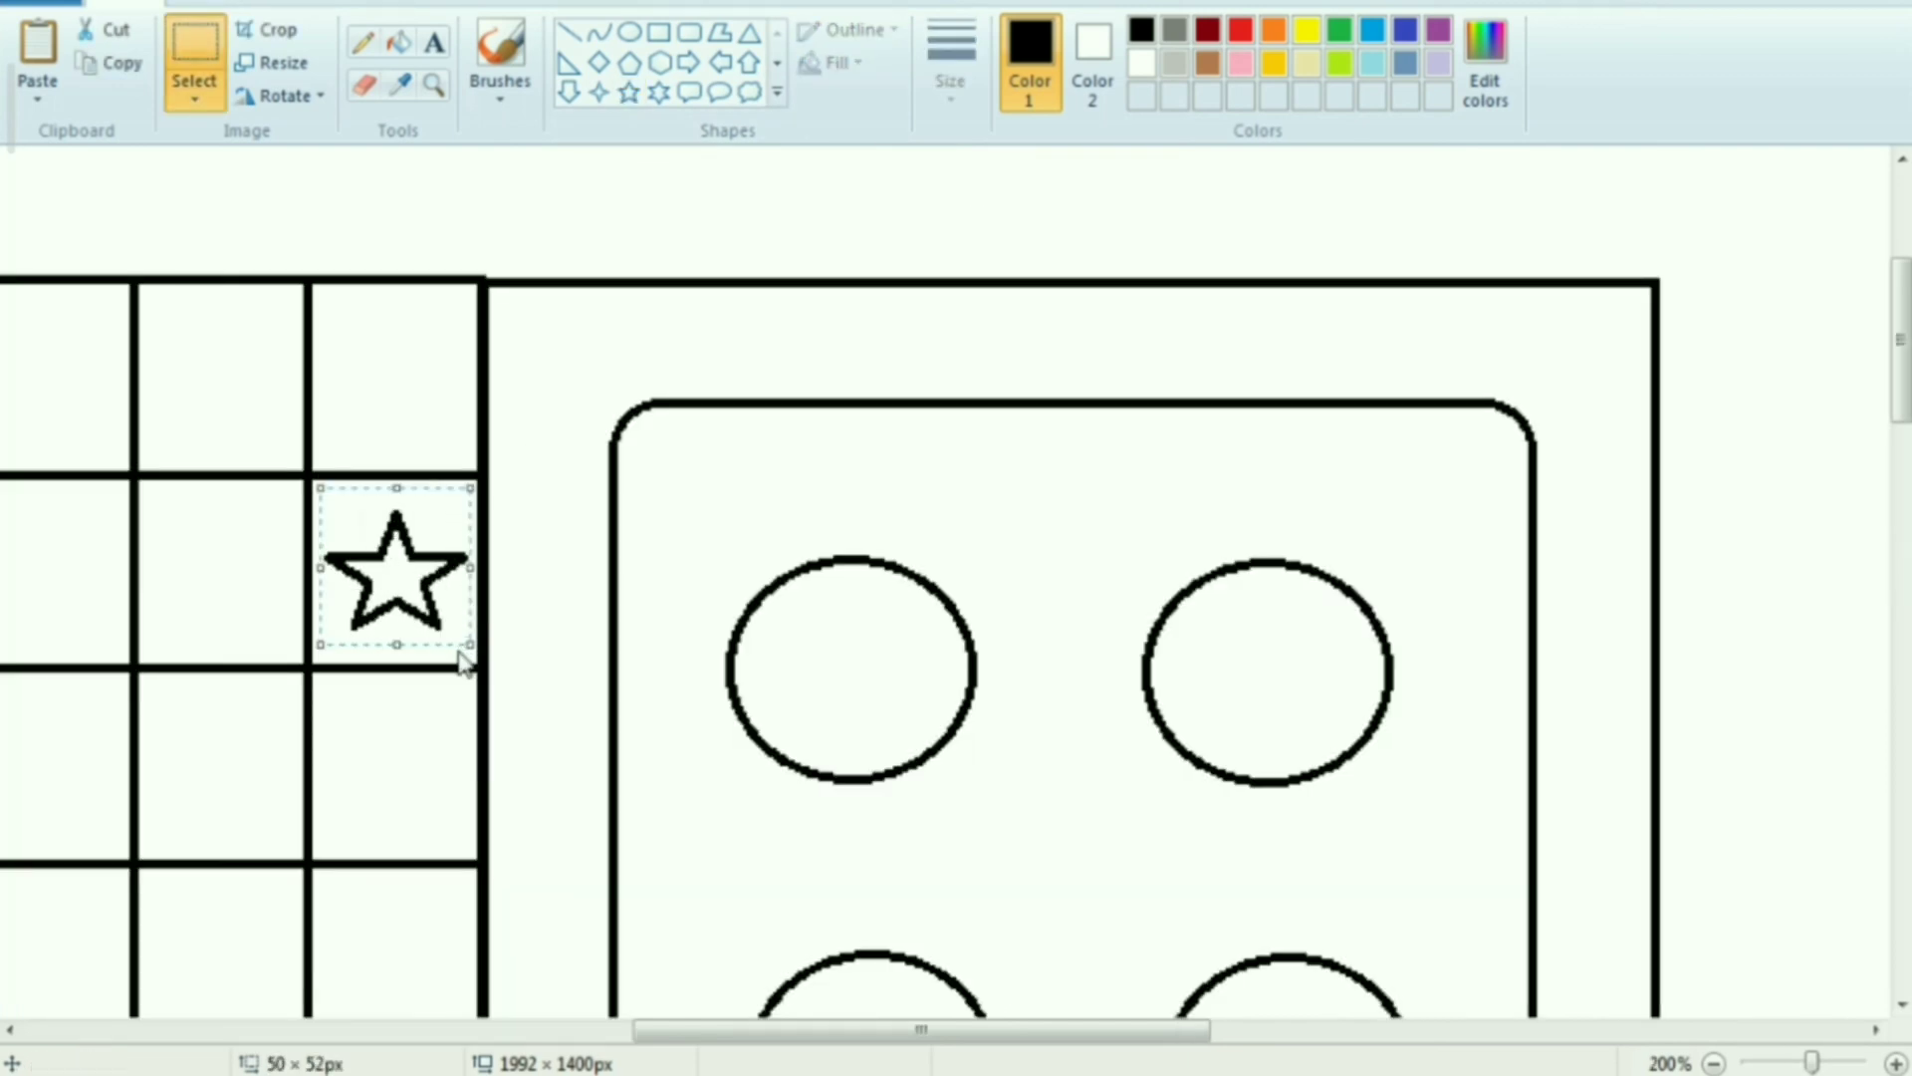
pyautogui.rightClick(345, 548)
pyautogui.click(418, 601)
pyautogui.moveTo(906, 1029); pyautogui.dragTo(635, 1031)
pyautogui.rightClick(551, 492)
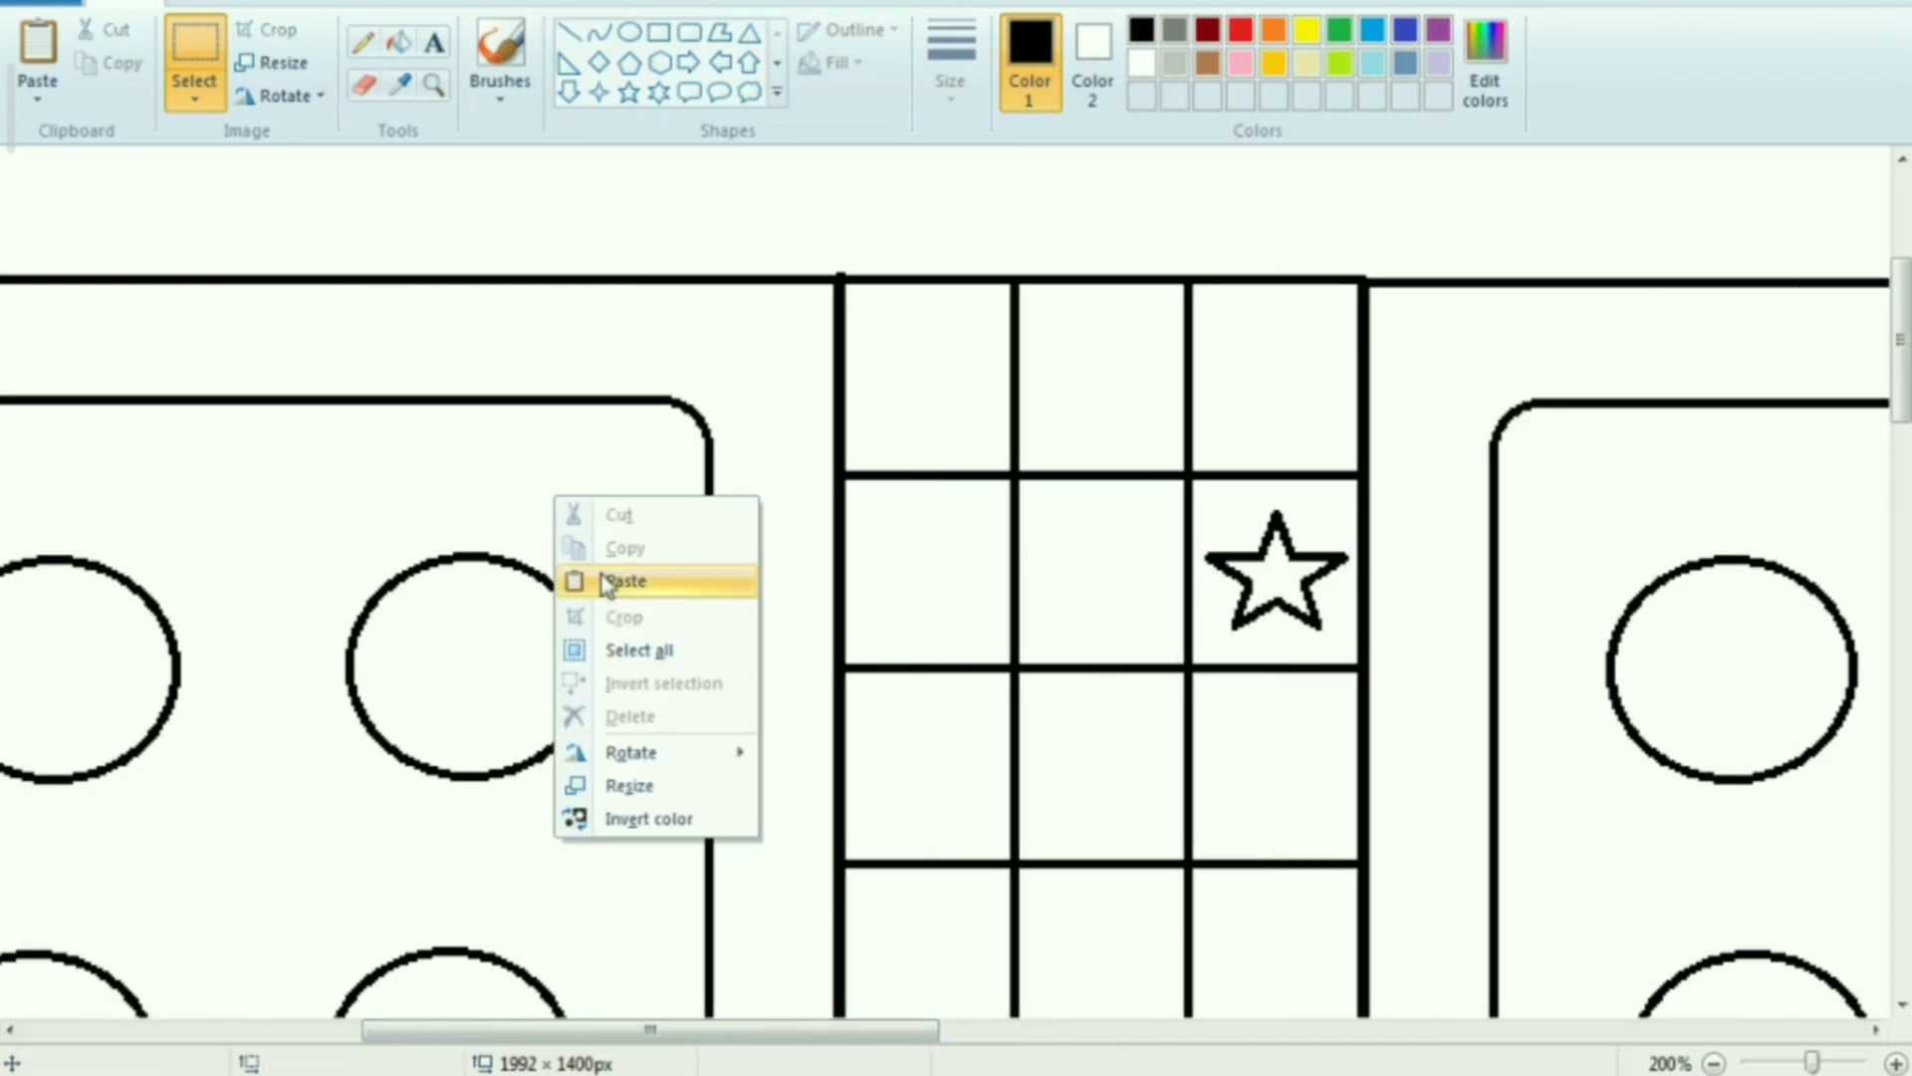
pyautogui.click(619, 581)
pyautogui.moveTo(45, 249); pyautogui.dragTo(917, 795)
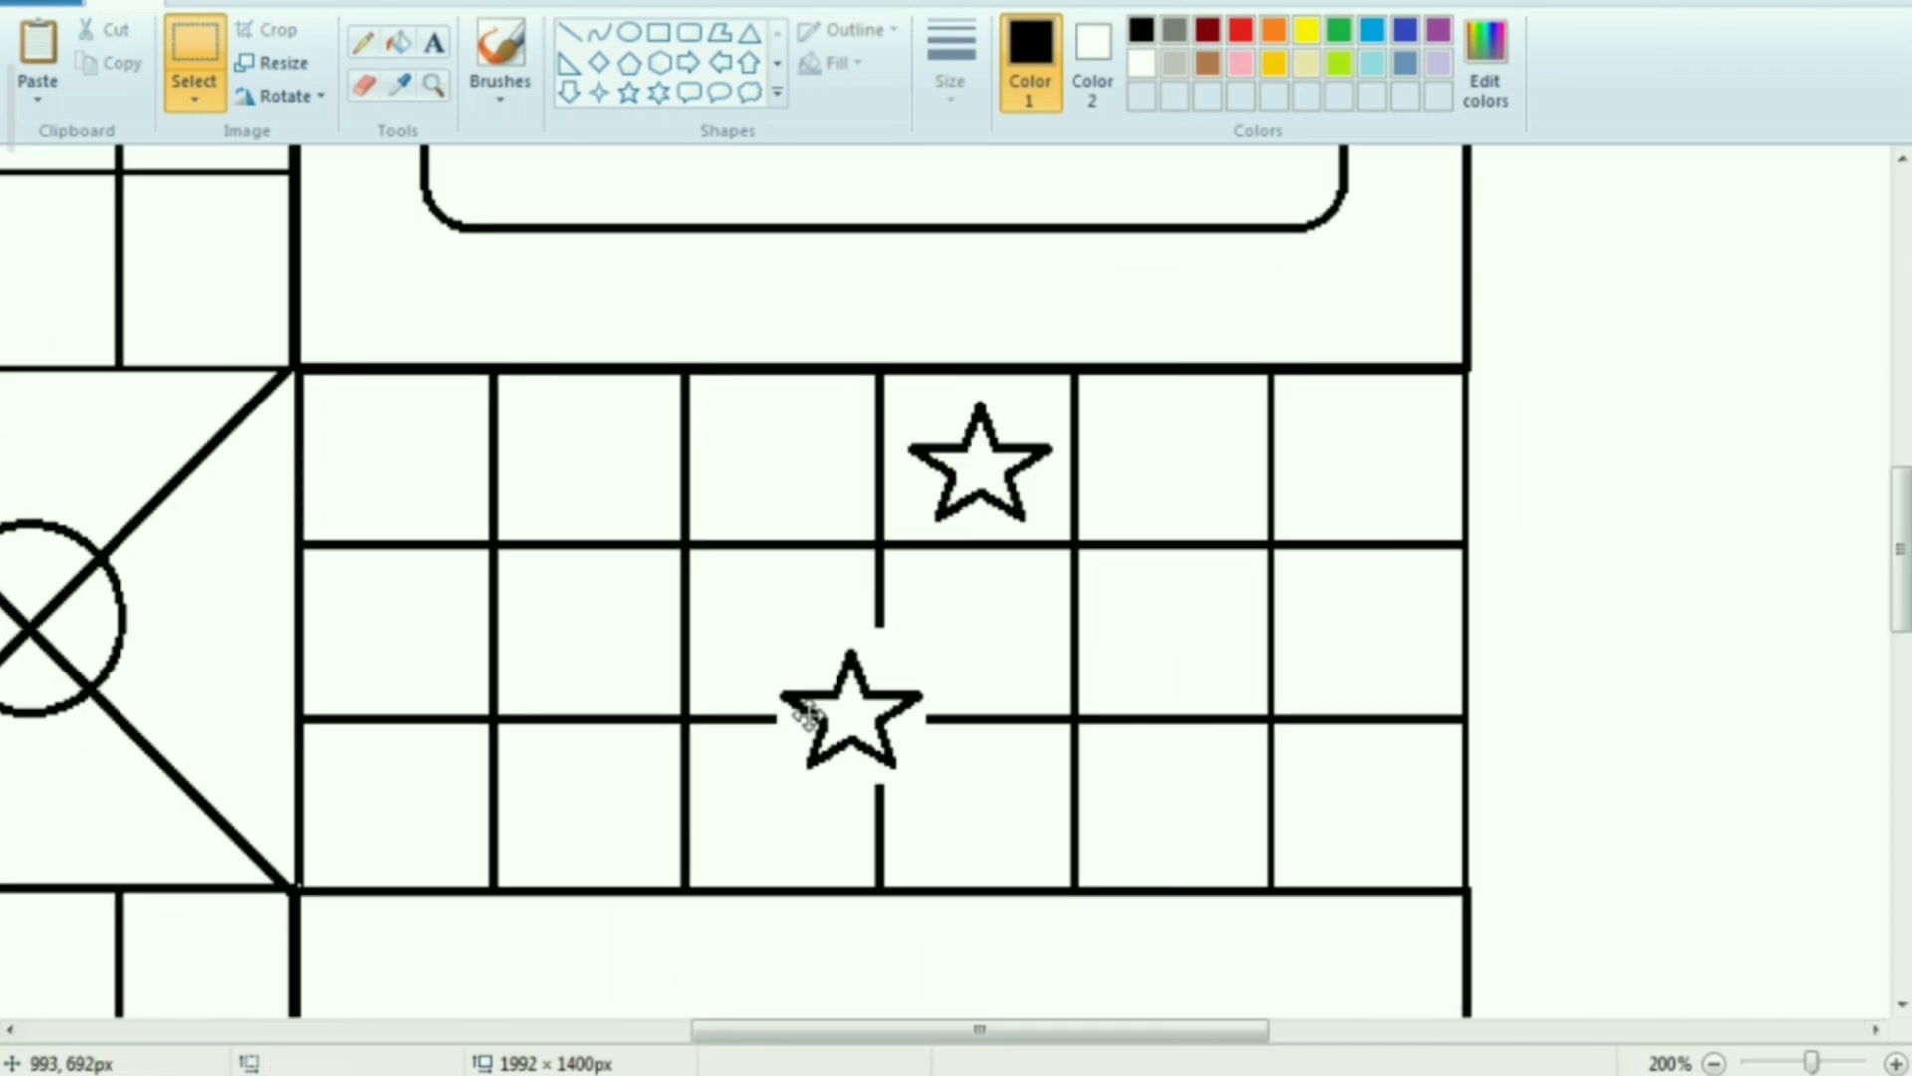
pyautogui.moveTo(816, 722); pyautogui.dragTo(1139, 815)
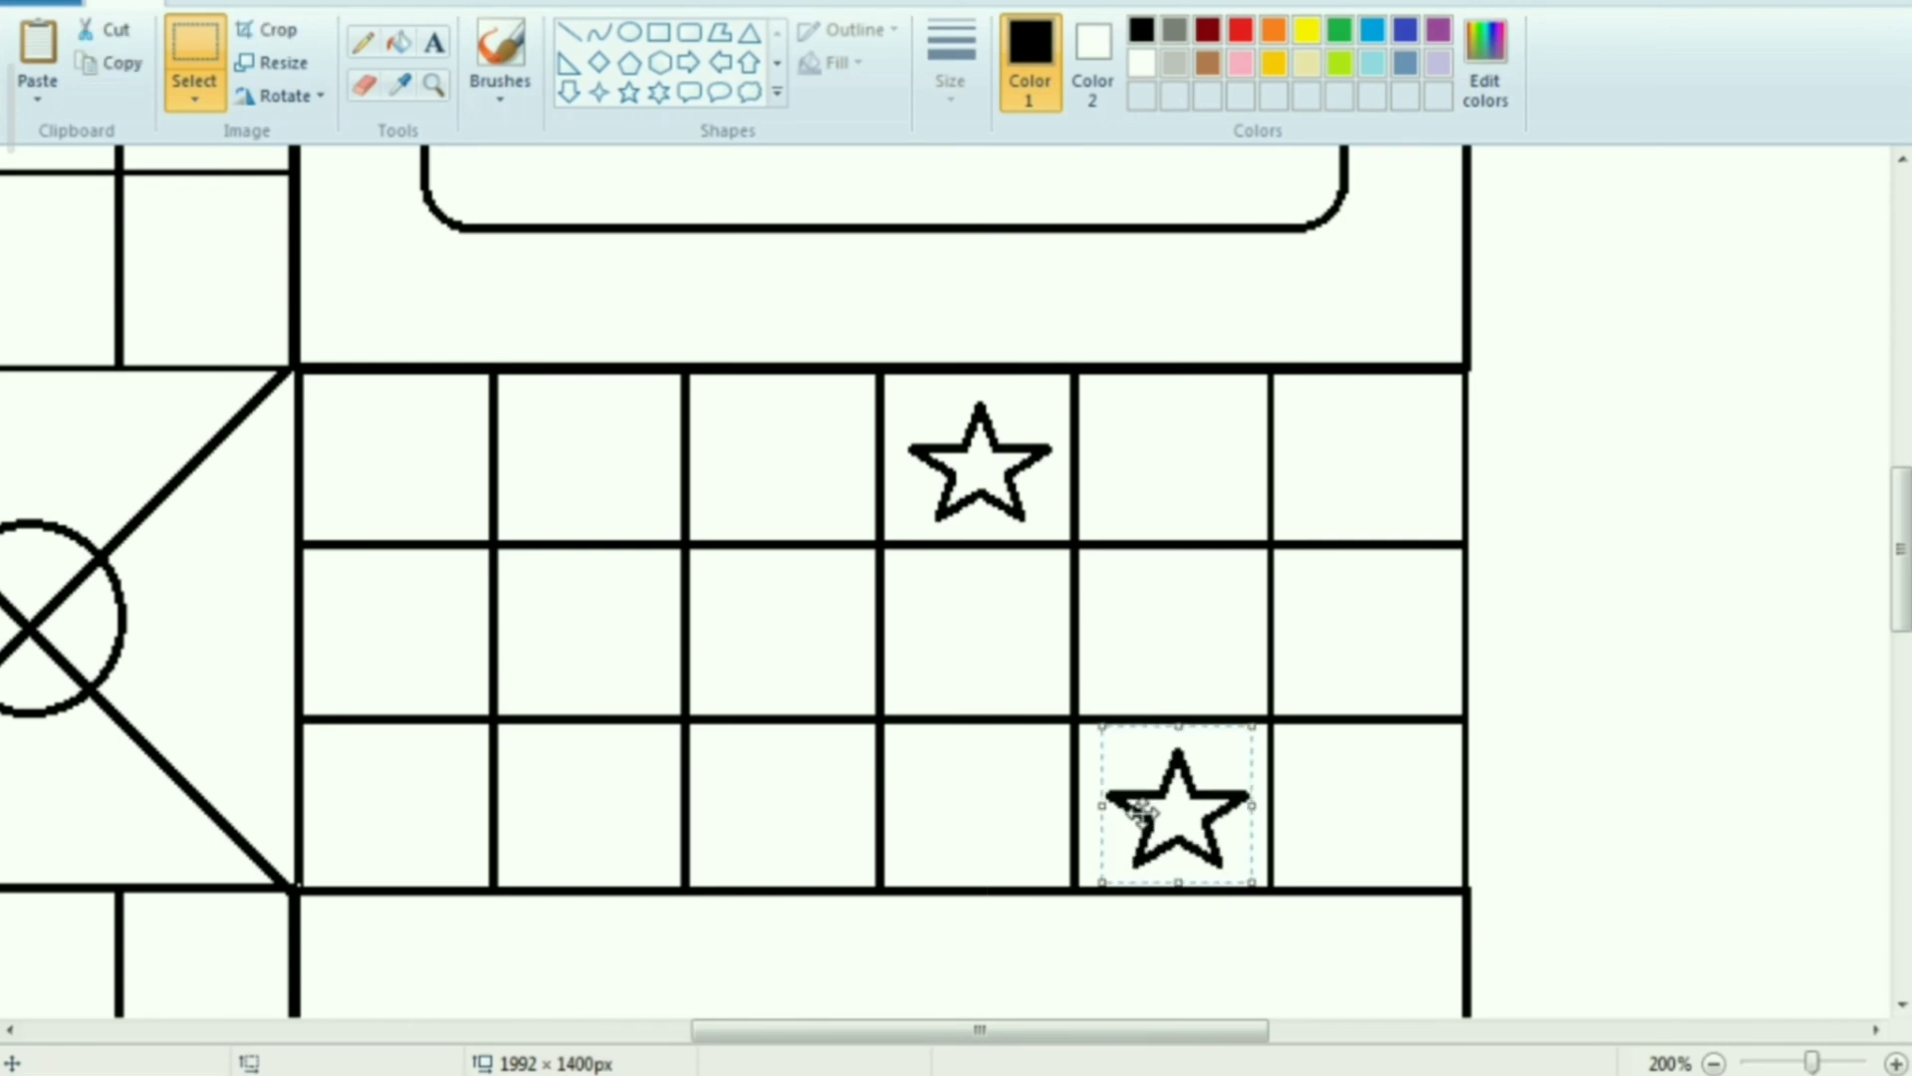
pyautogui.click(949, 647)
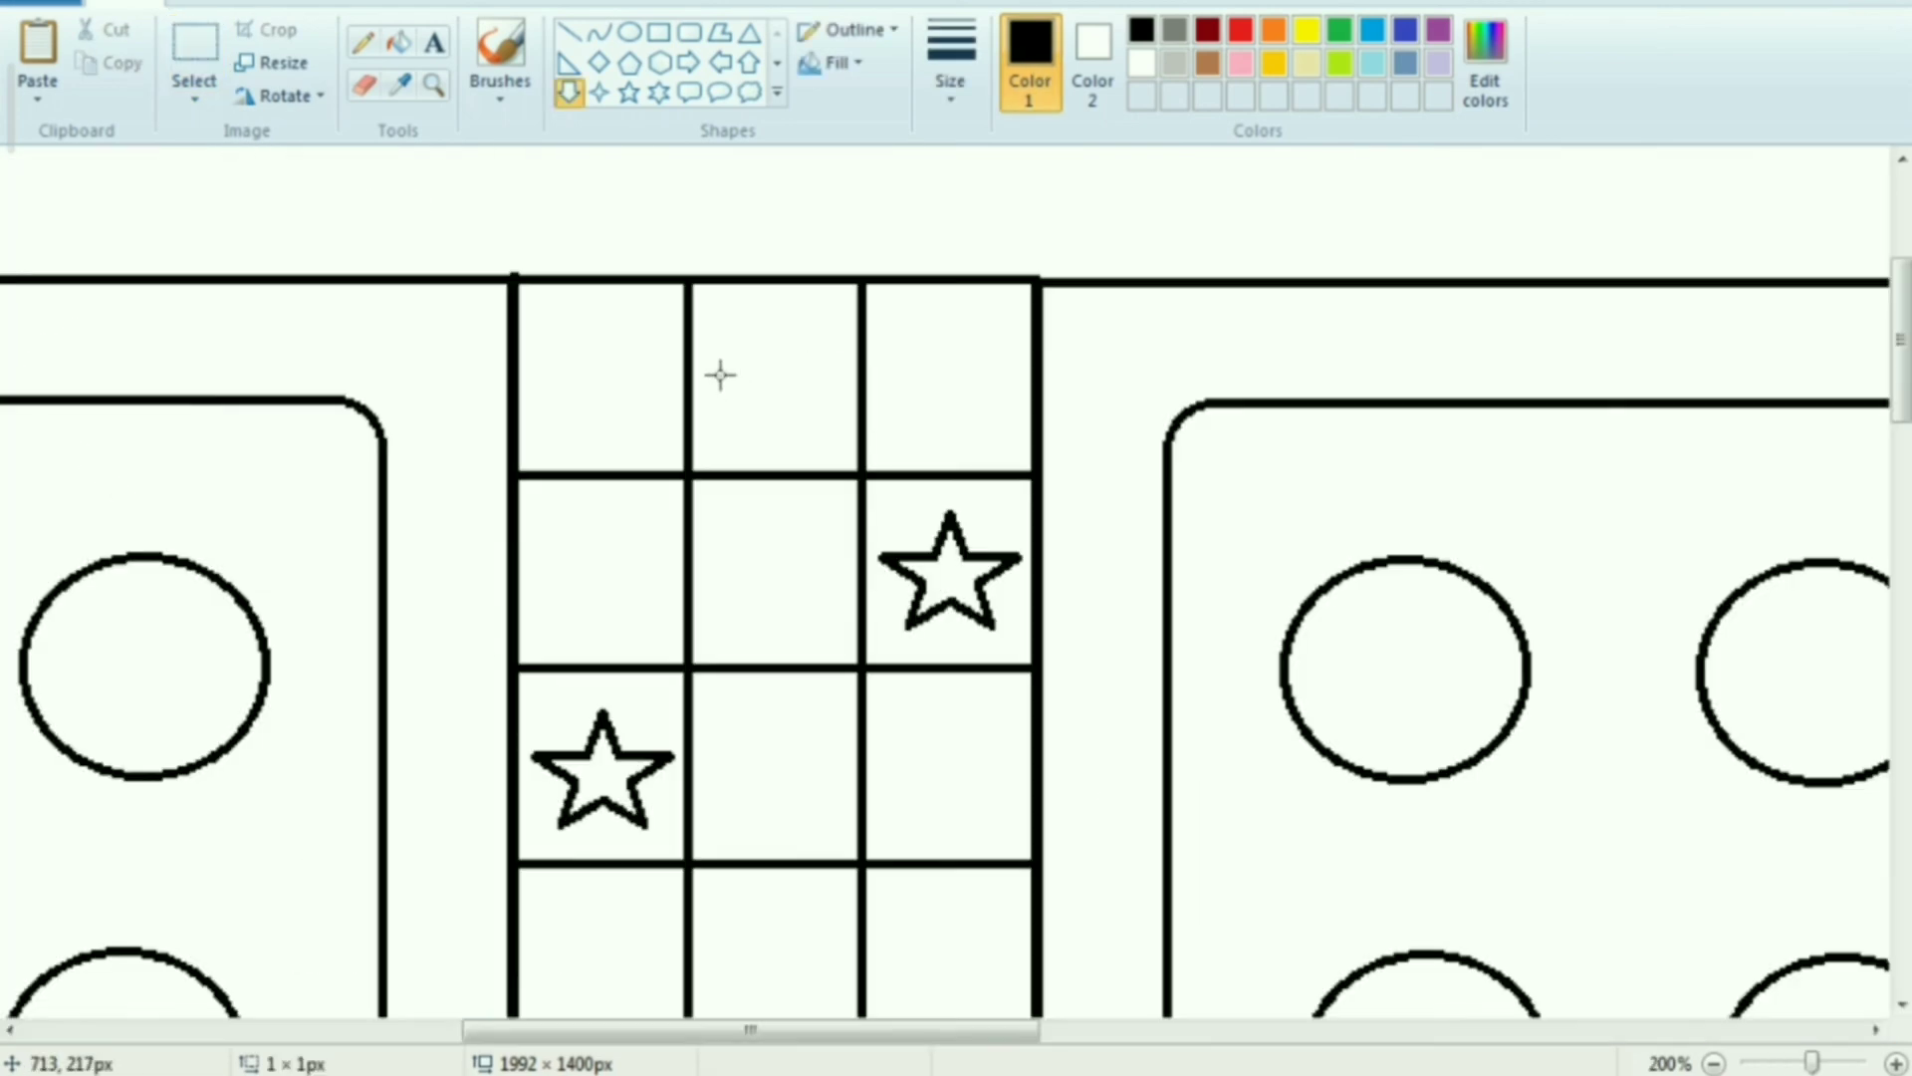
# Draw a down arrow of about 28 × 41 px in the upper arm's outermost middle cell and copy it
pyautogui.moveTo(717, 372)
pyautogui.mouseDown()
pyautogui.moveTo(798, 495)
pyautogui.moveTo(773, 403)
pyautogui.mouseUp()
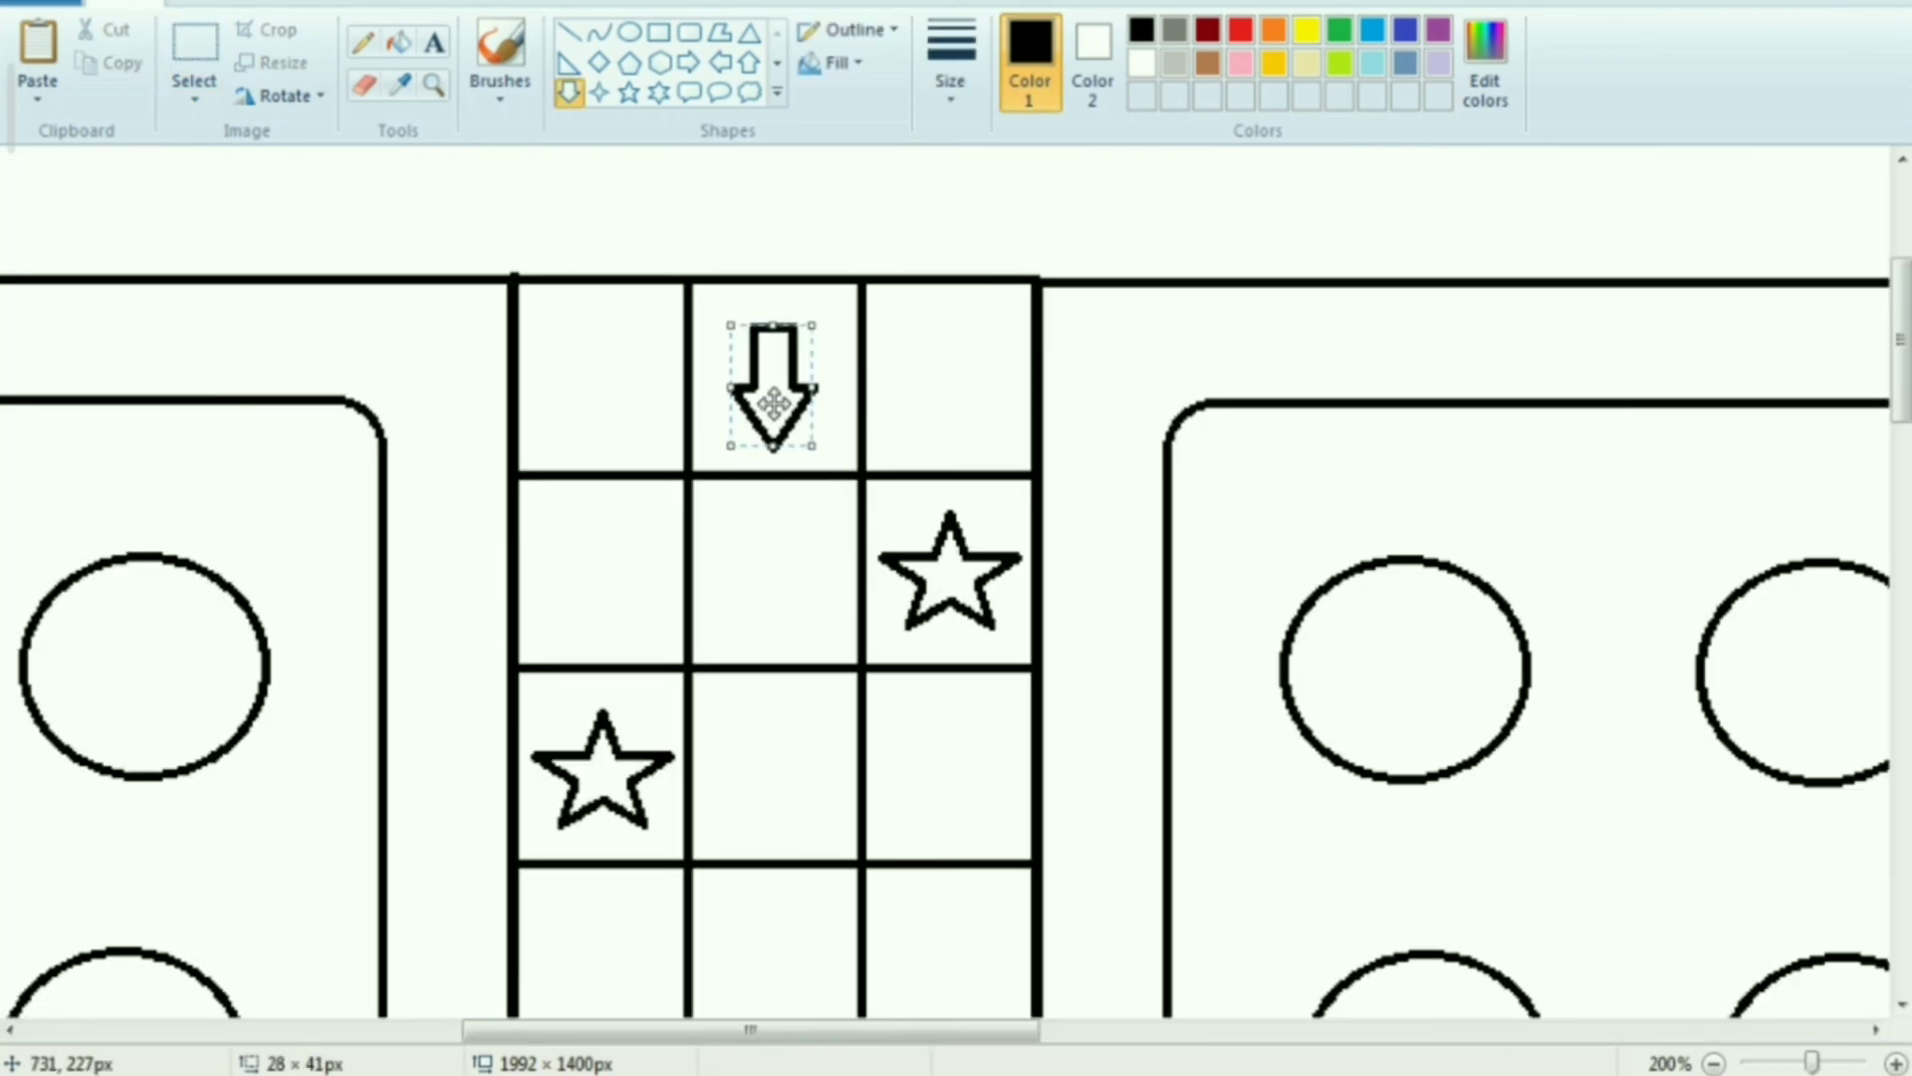
pyautogui.click(798, 578)
pyautogui.click(194, 50)
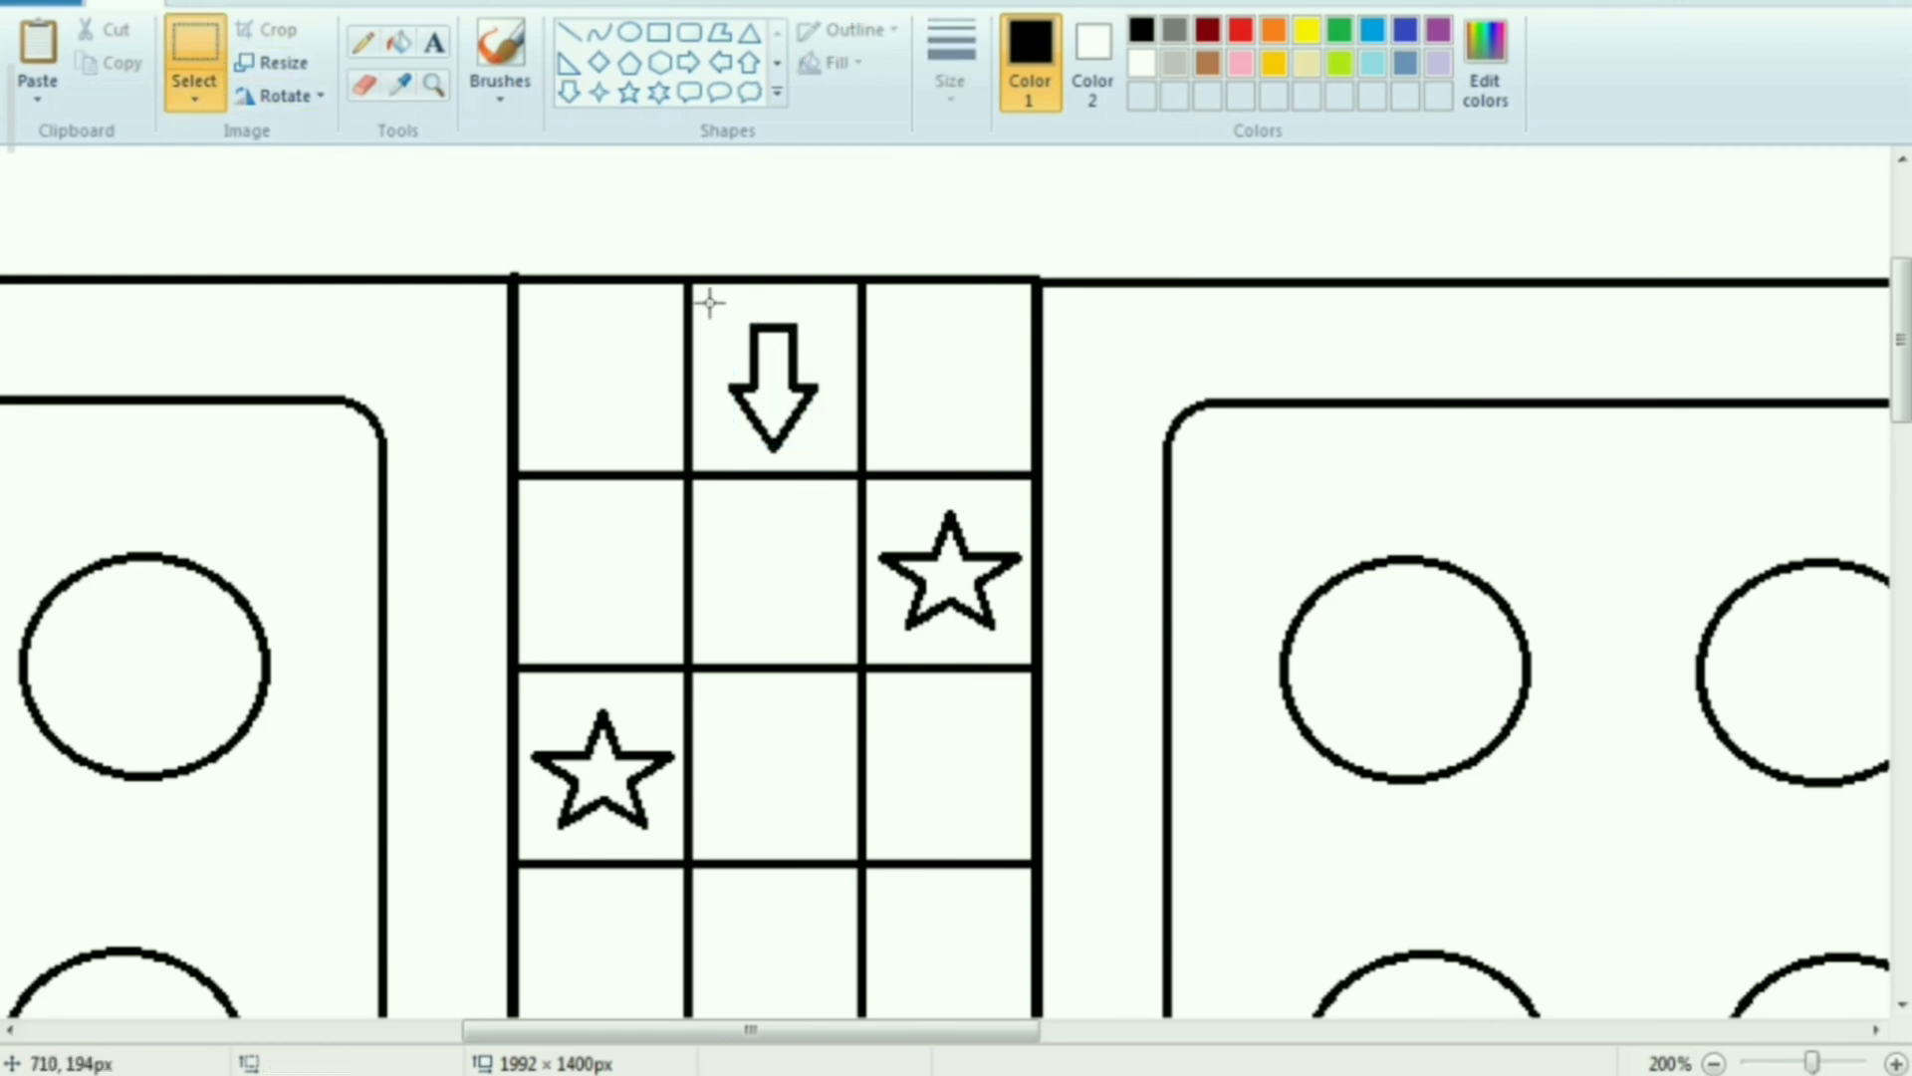
pyautogui.moveTo(711, 306); pyautogui.dragTo(832, 461)
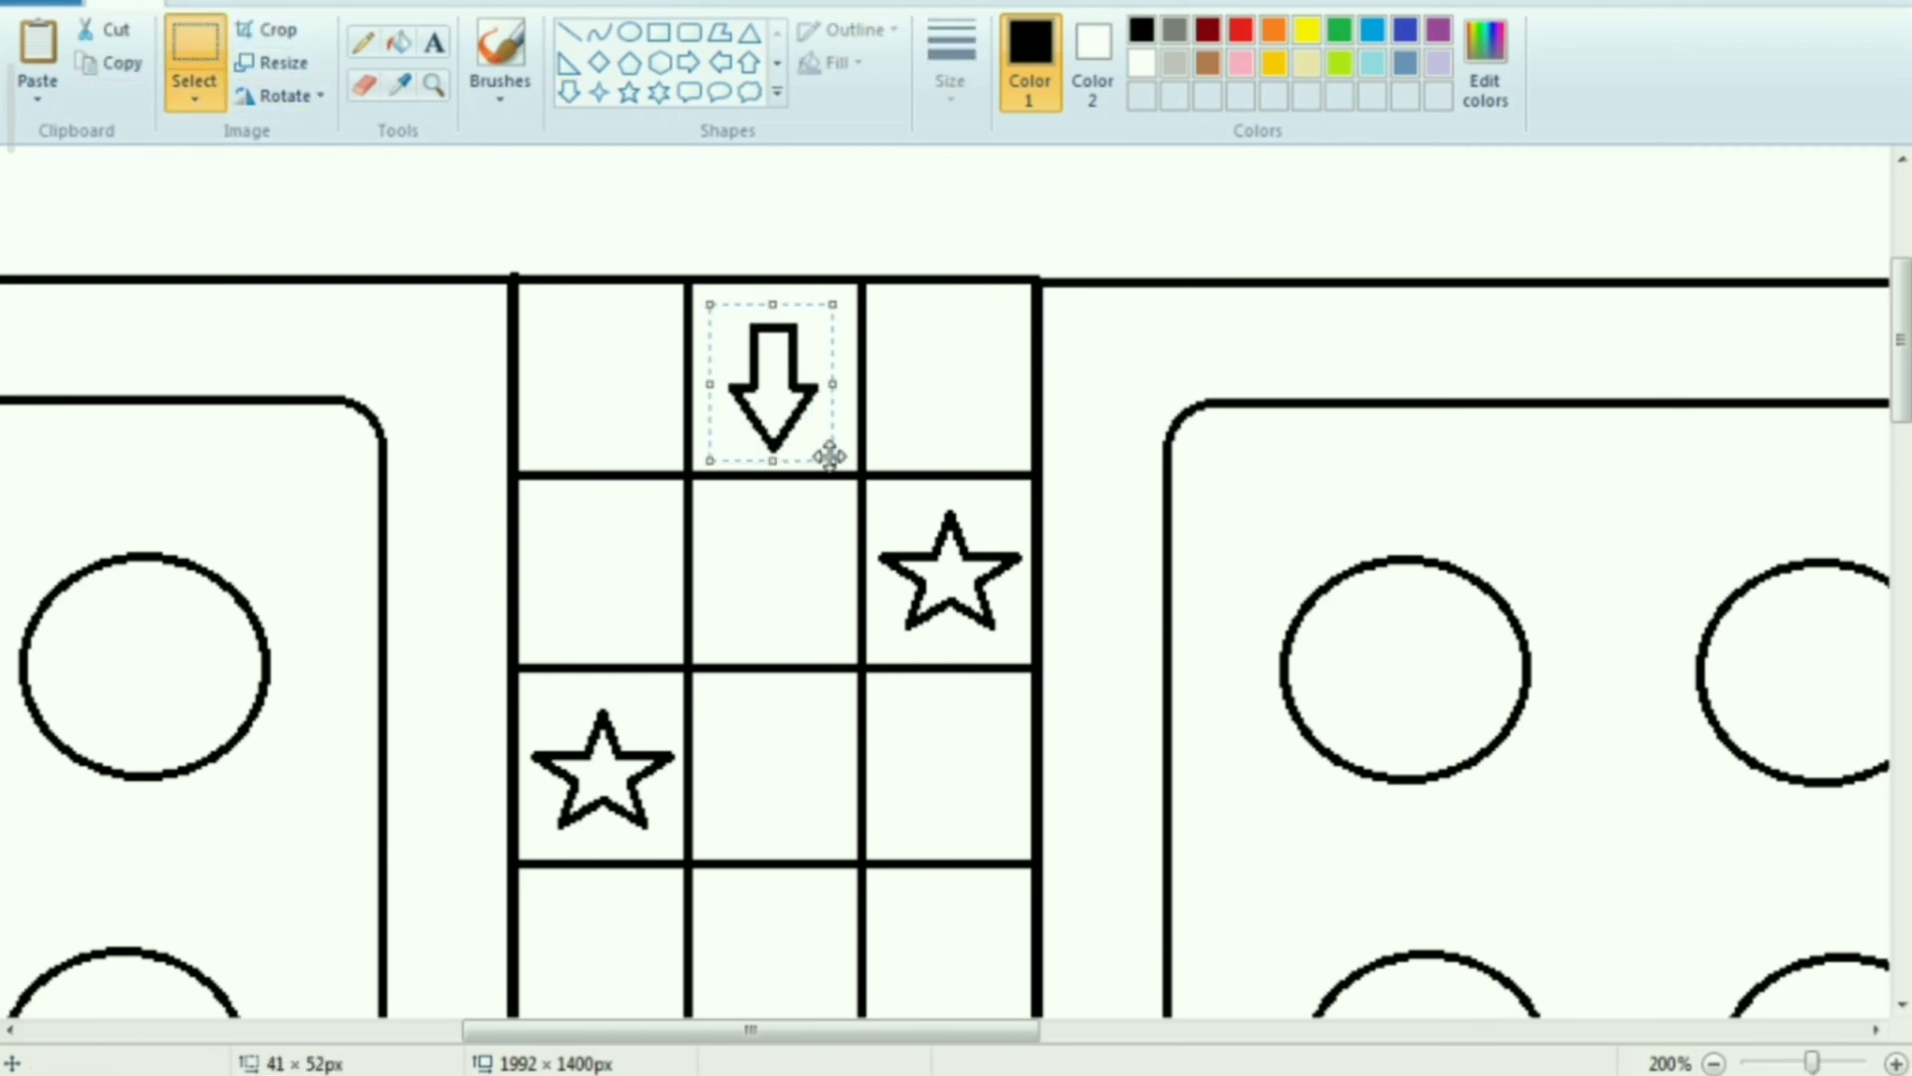
pyautogui.rightClick(787, 371)
pyautogui.click(857, 427)
# Paste the arrow into the lower arm's outermost middle cell and flip it vertically so it points up
pyautogui.scroll(-7, 888, 610)
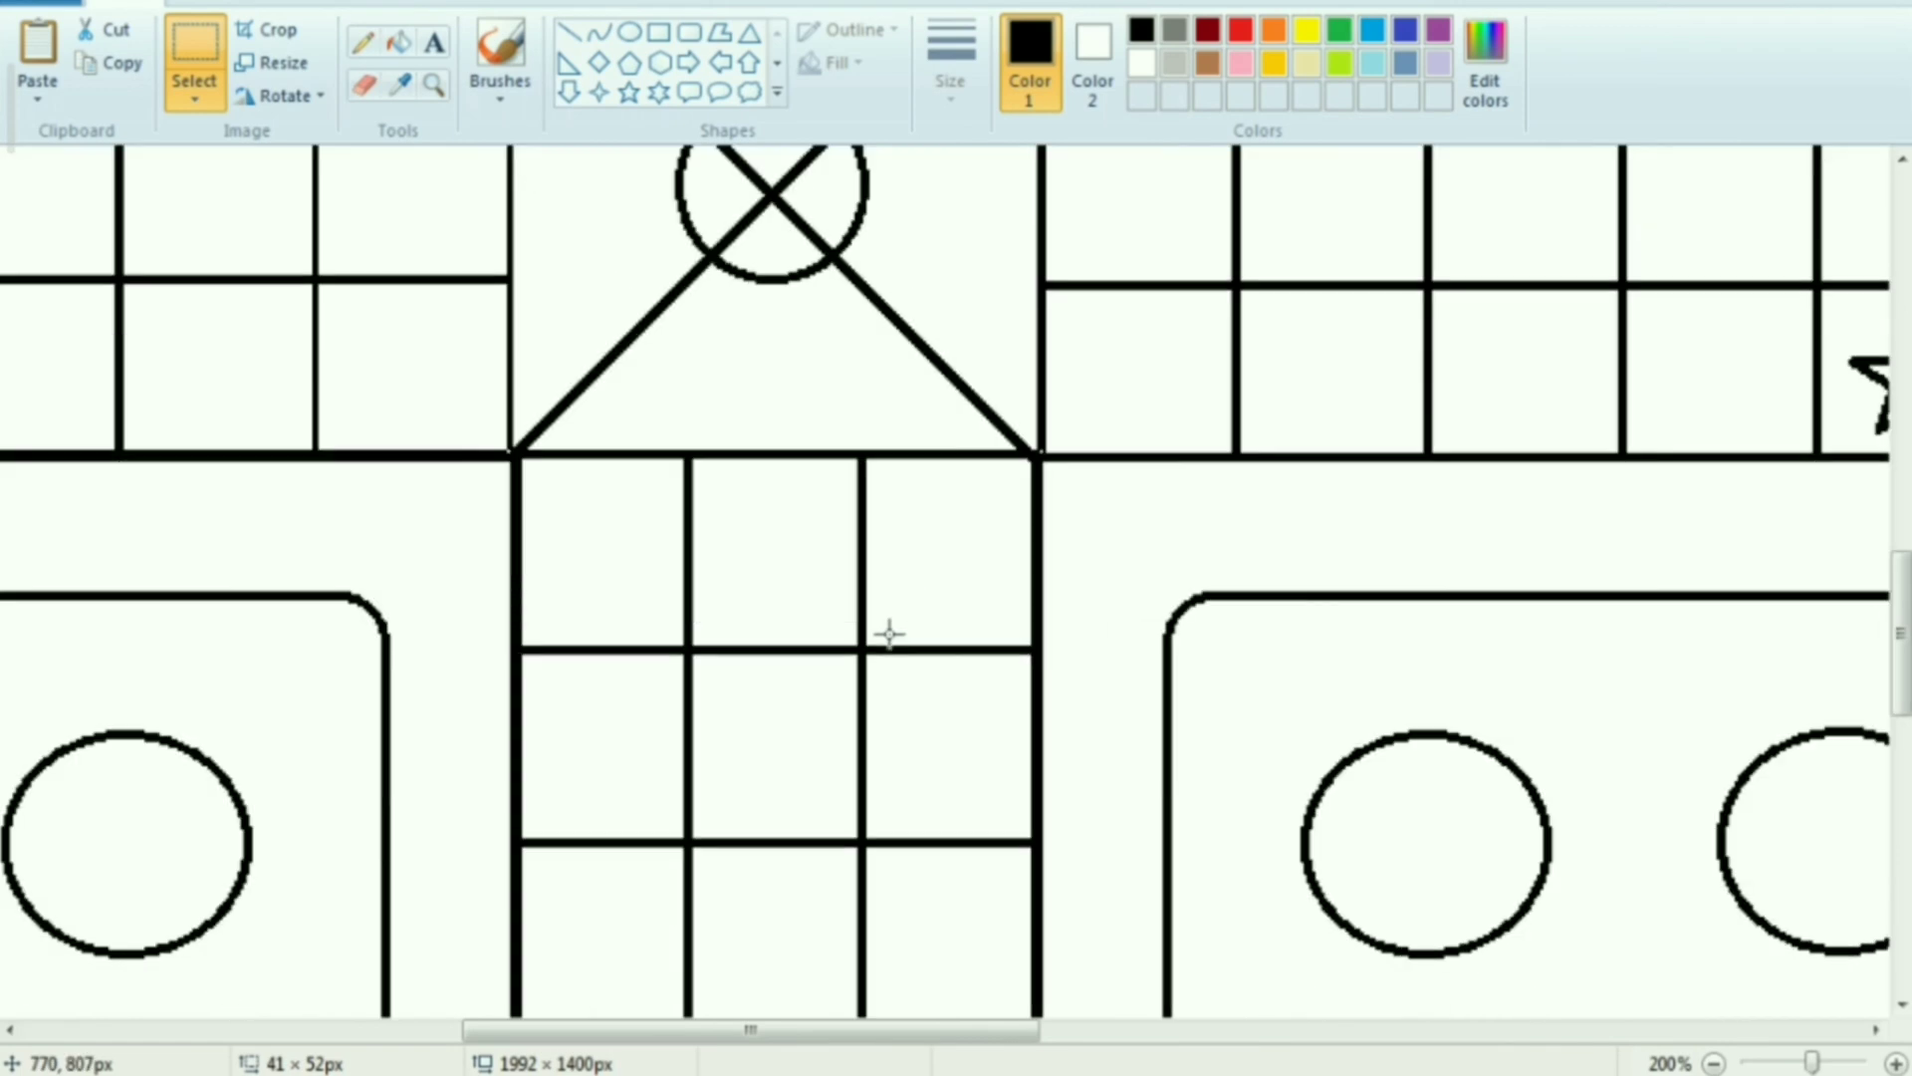
pyautogui.scroll(-5, 889, 635)
pyautogui.rightClick(733, 610)
pyautogui.click(757, 694)
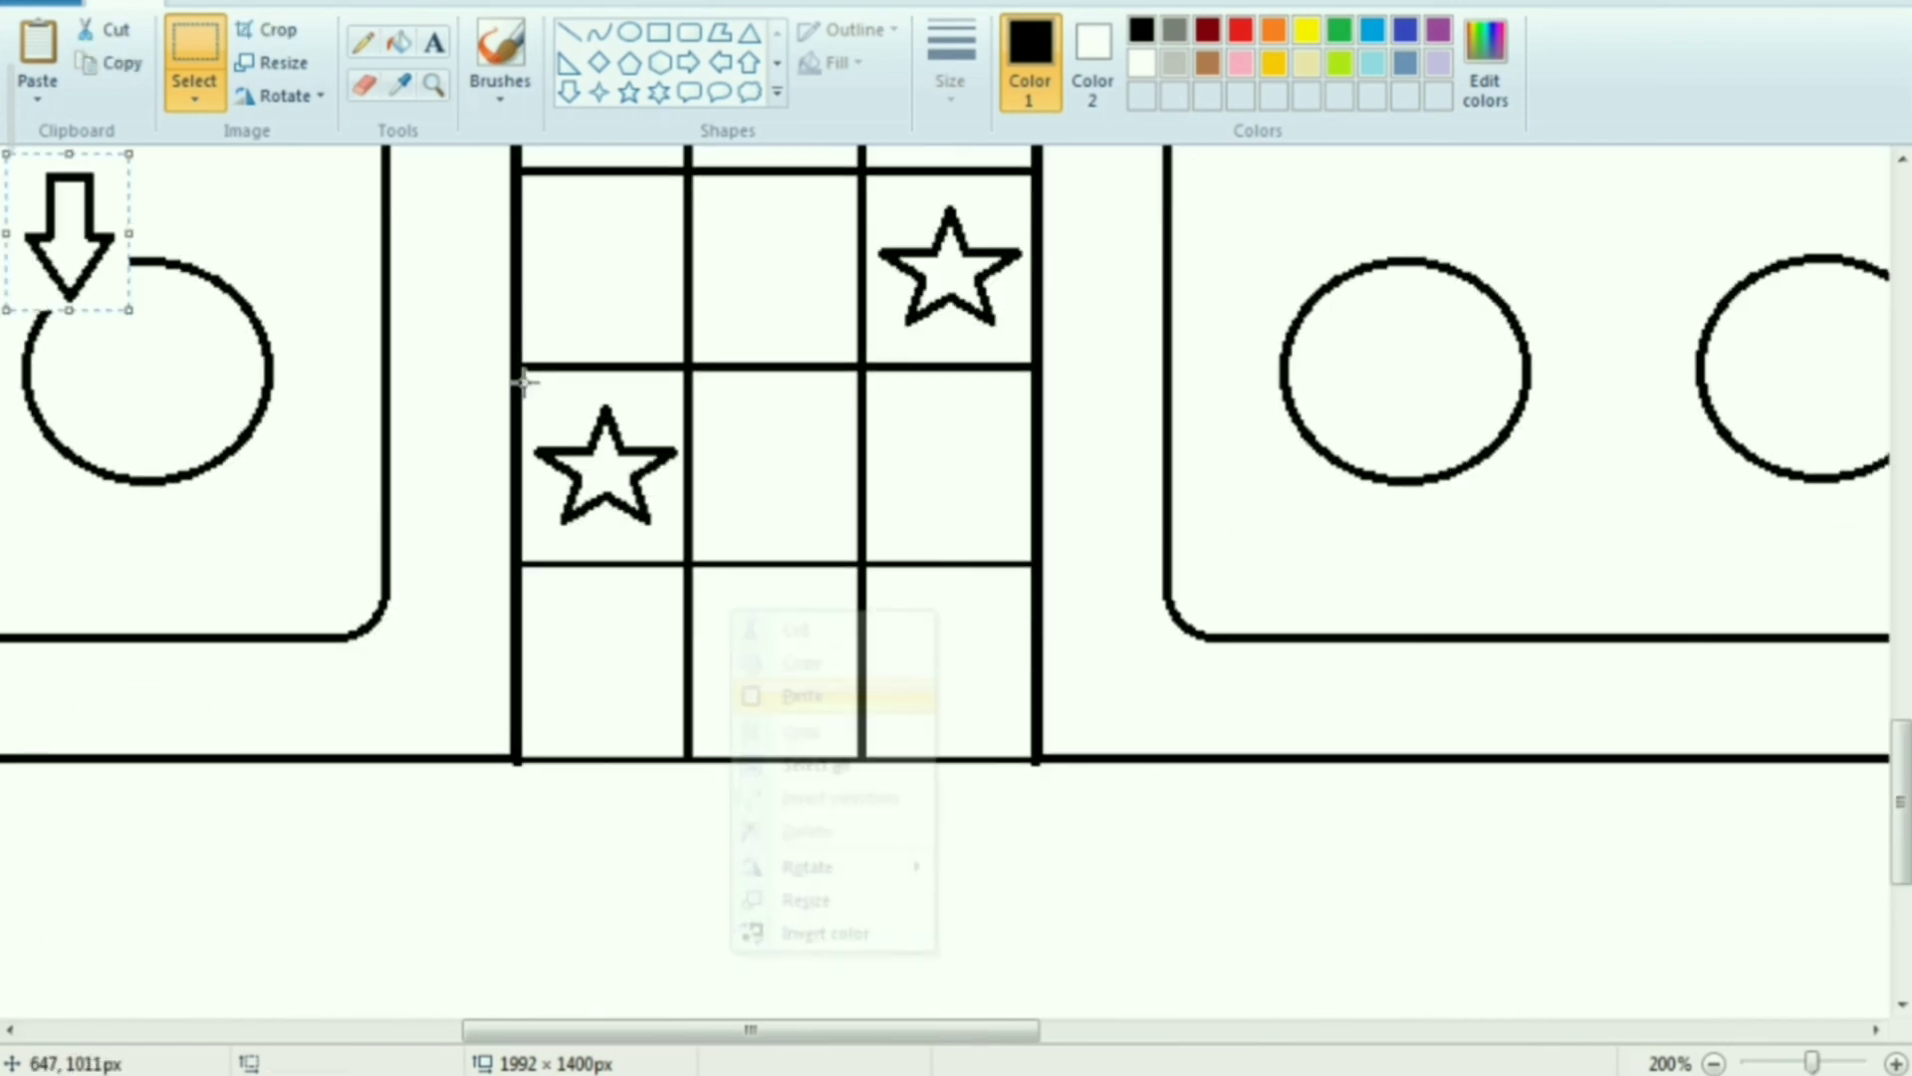
pyautogui.moveTo(40, 224); pyautogui.dragTo(749, 659)
pyautogui.rightClick(767, 662)
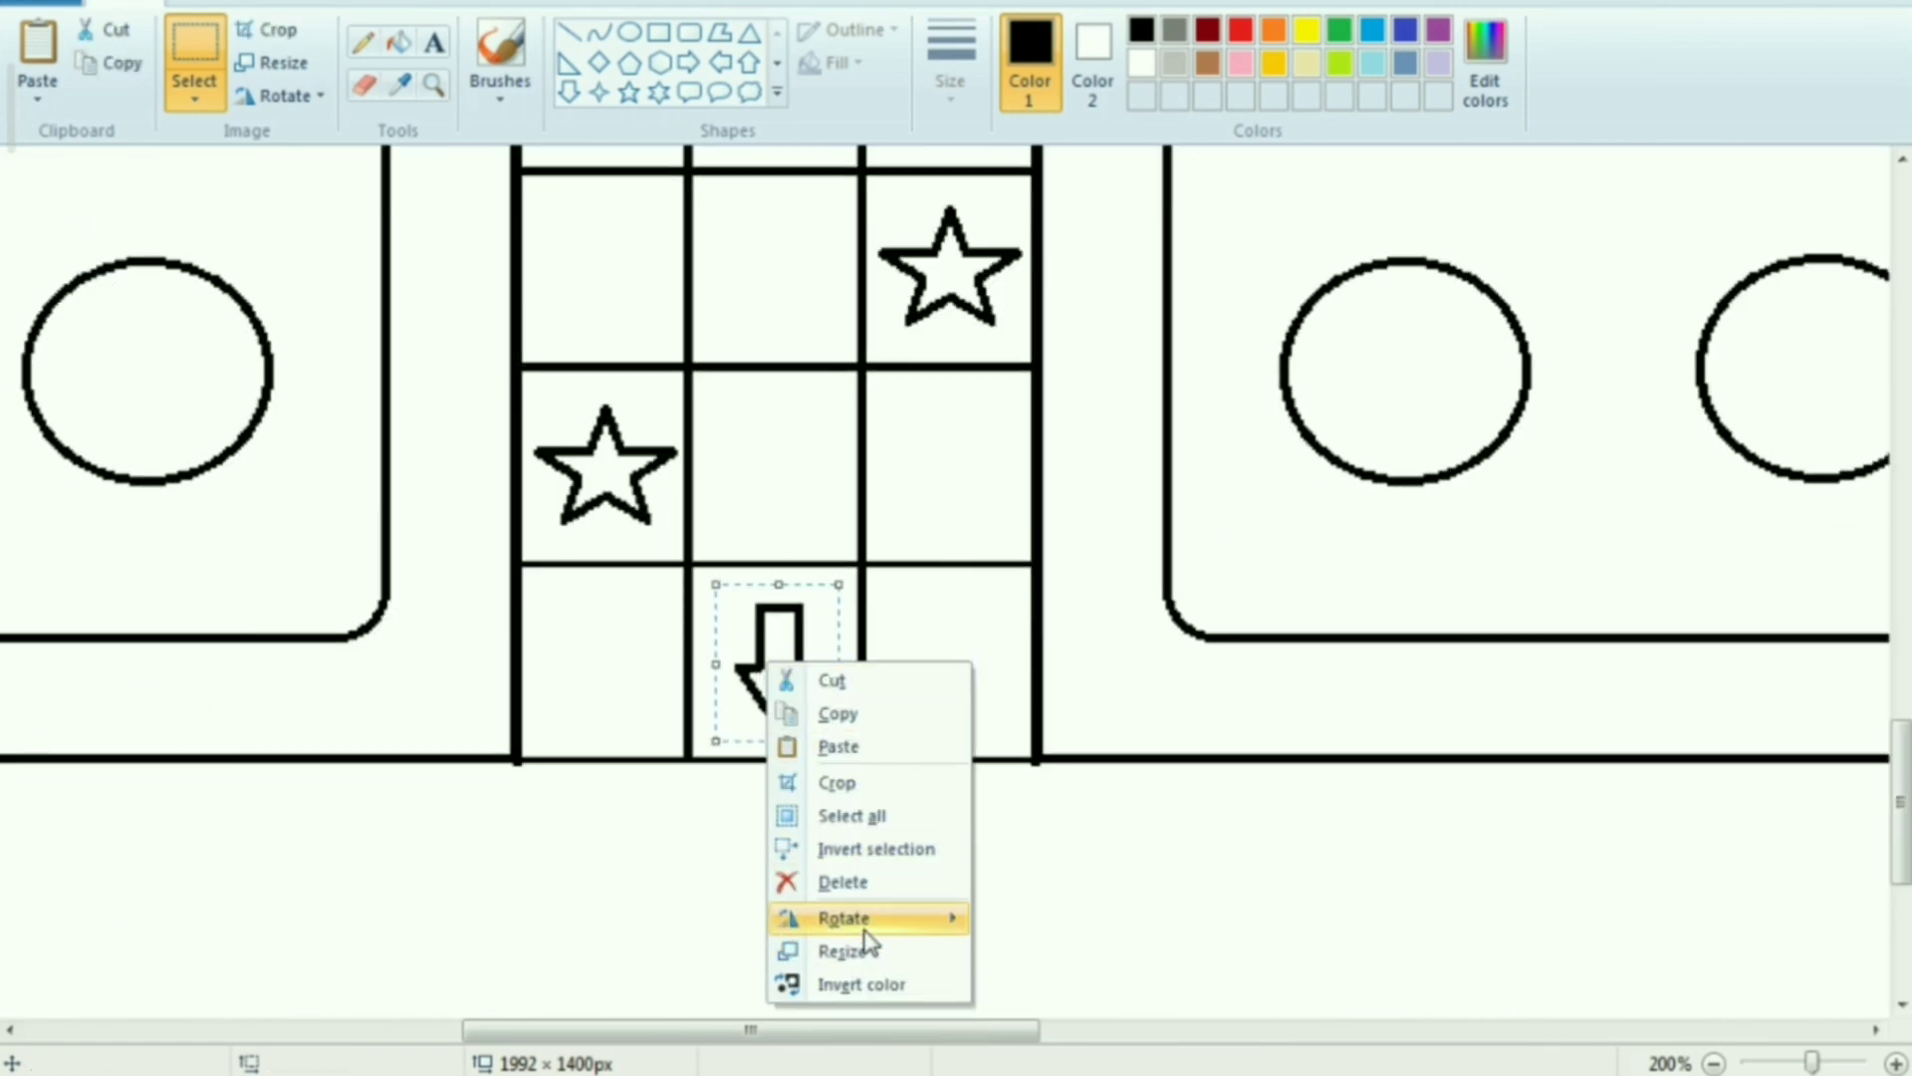
pyautogui.moveTo(867, 918)
pyautogui.click(1037, 1018)
pyautogui.click(775, 672)
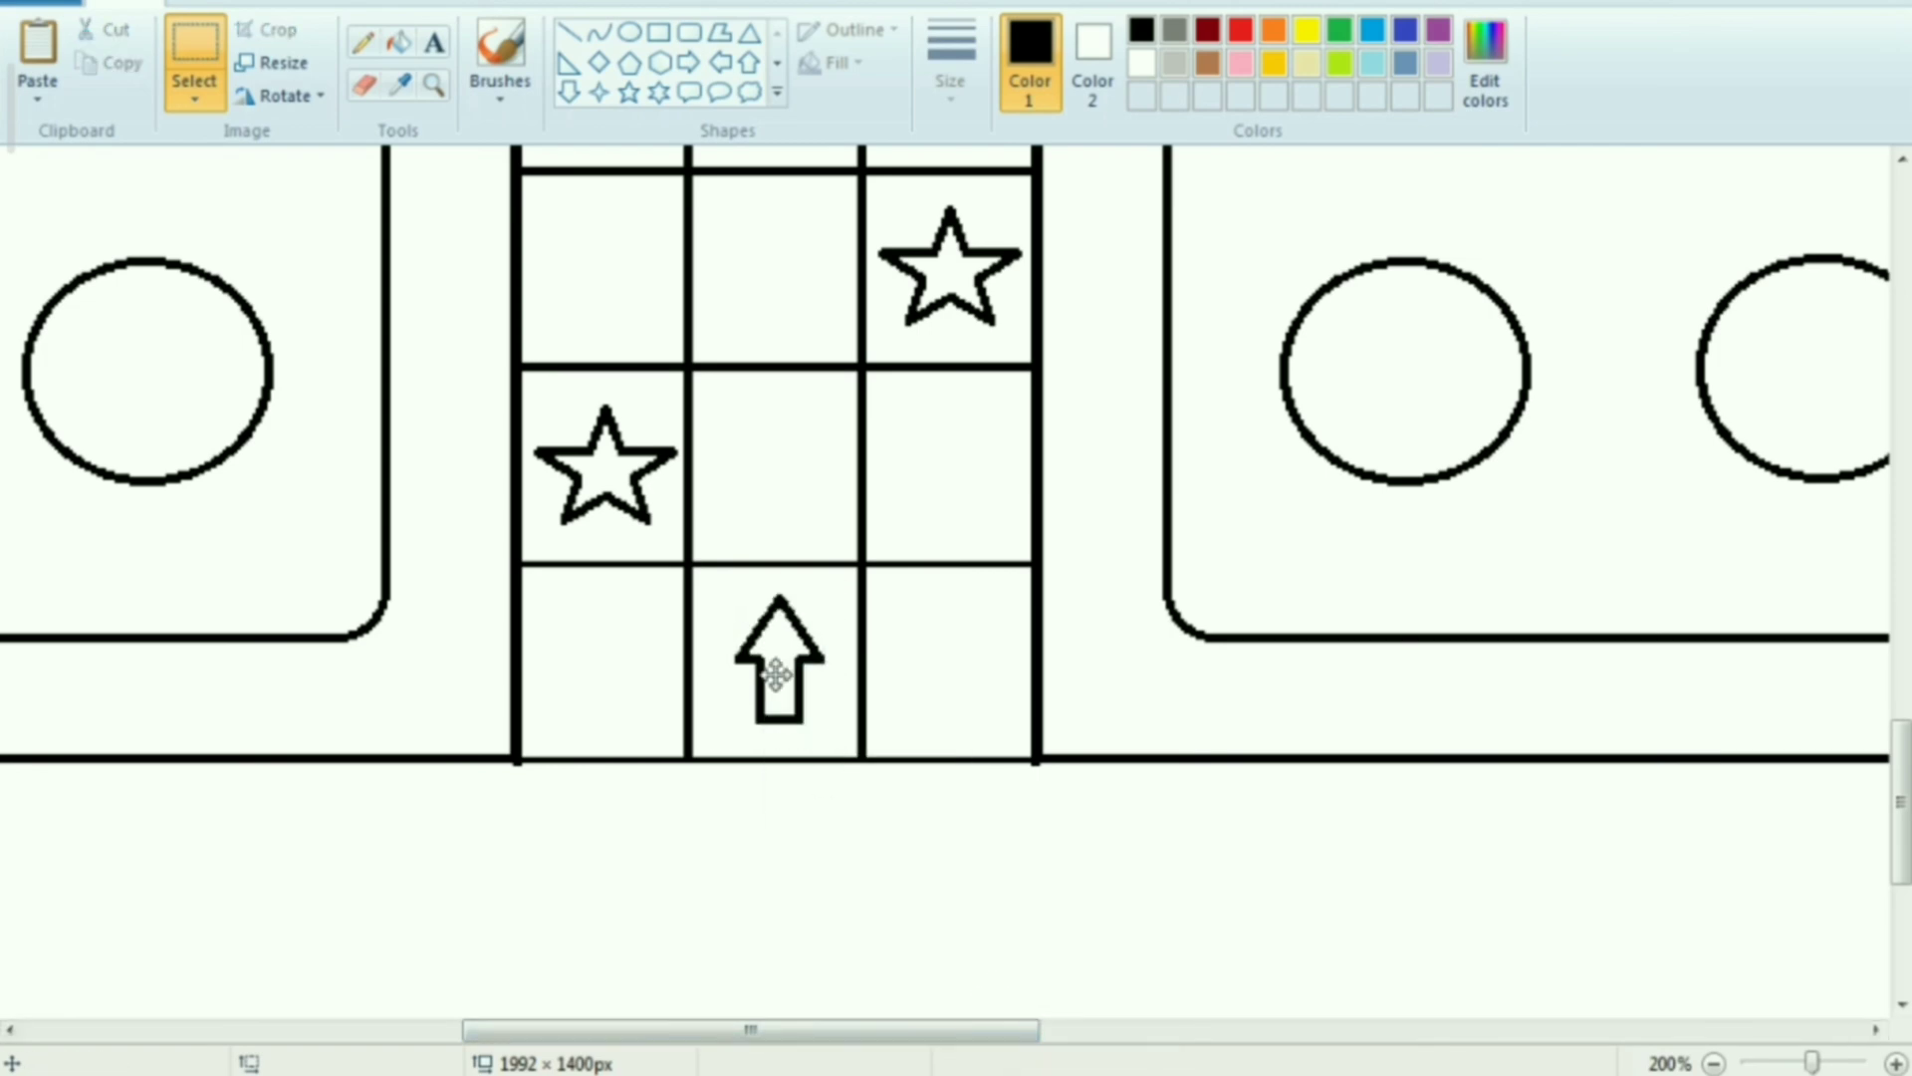
# Erase the parts of the diagonals that lie inside the central circle
pyautogui.scroll(-2, 773, 671)
pyautogui.scroll(2, 1046, 734)
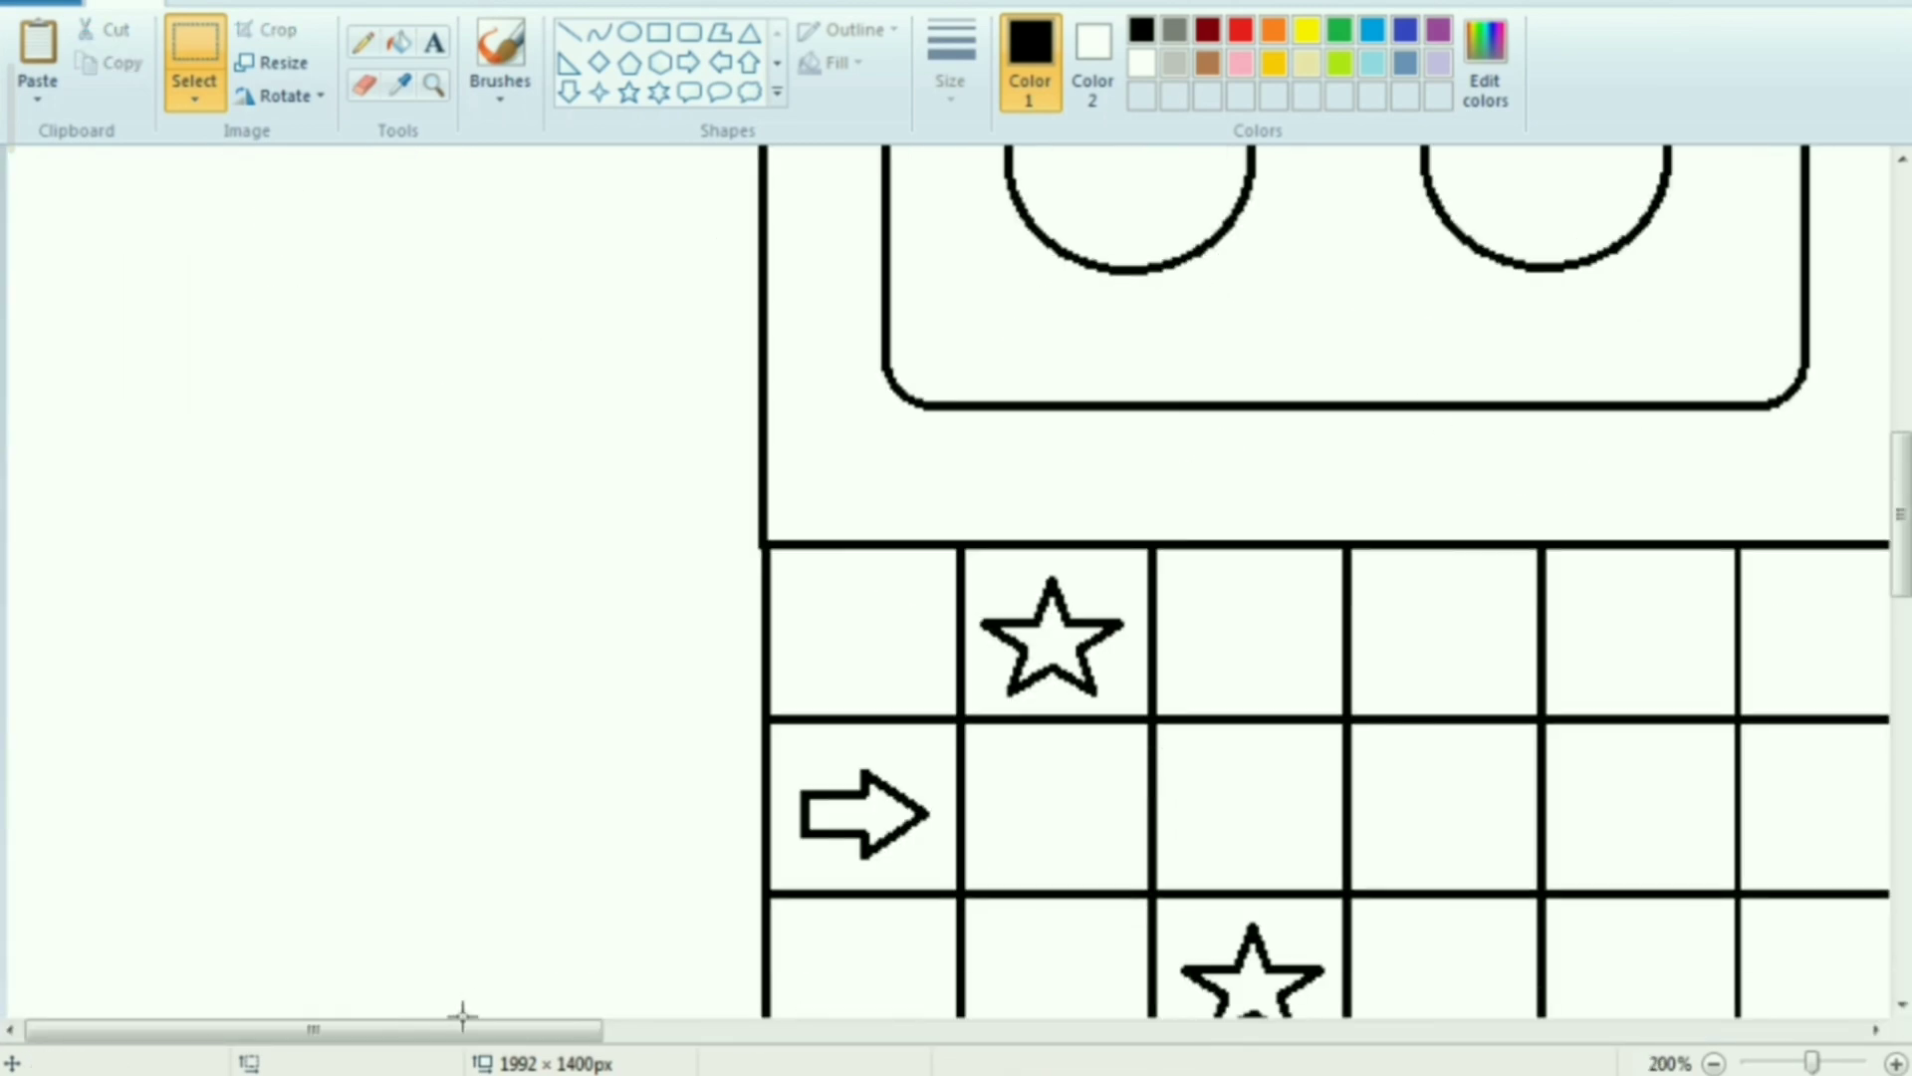
pyautogui.moveTo(461, 1029); pyautogui.dragTo(705, 1048)
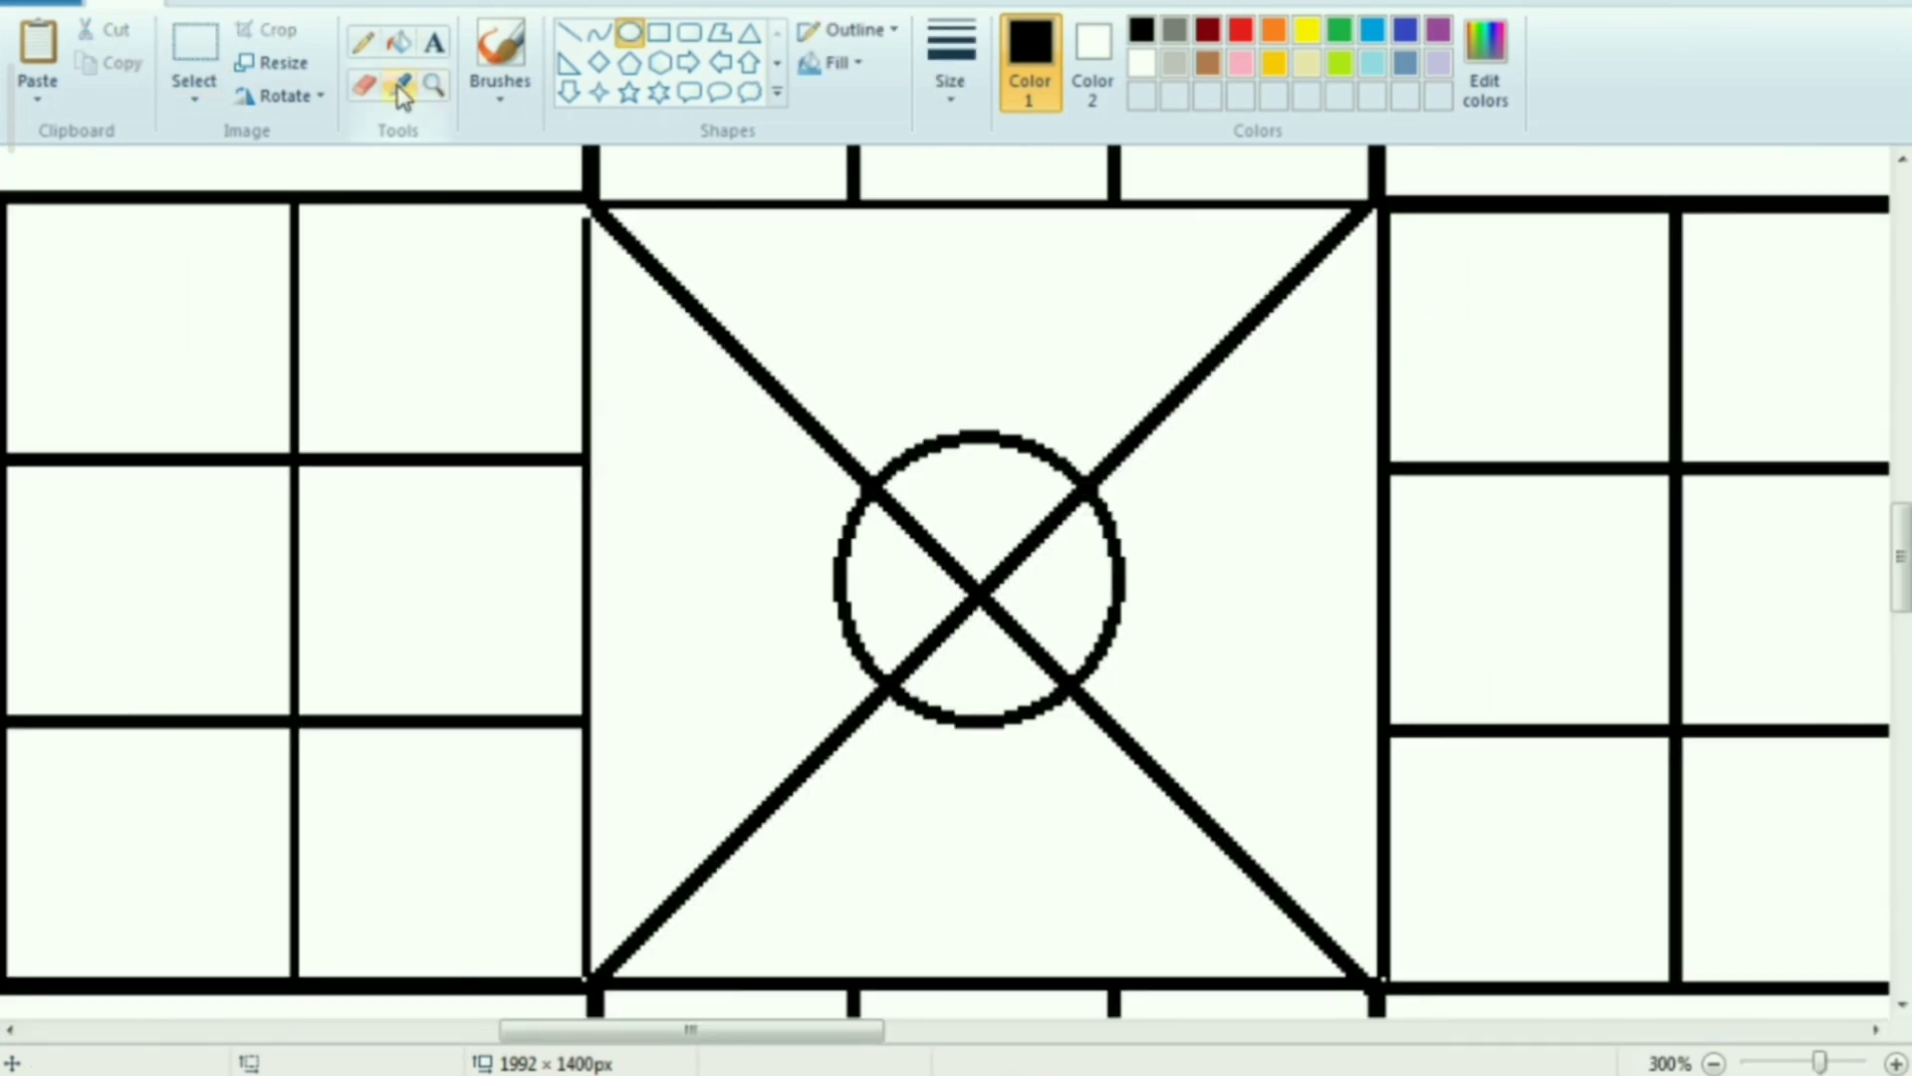
pyautogui.click(369, 88)
pyautogui.moveTo(982, 516)
pyautogui.mouseDown()
pyautogui.moveTo(970, 609)
pyautogui.moveTo(897, 521)
pyautogui.mouseUp()
pyautogui.moveTo(972, 599); pyautogui.dragTo(1054, 528)
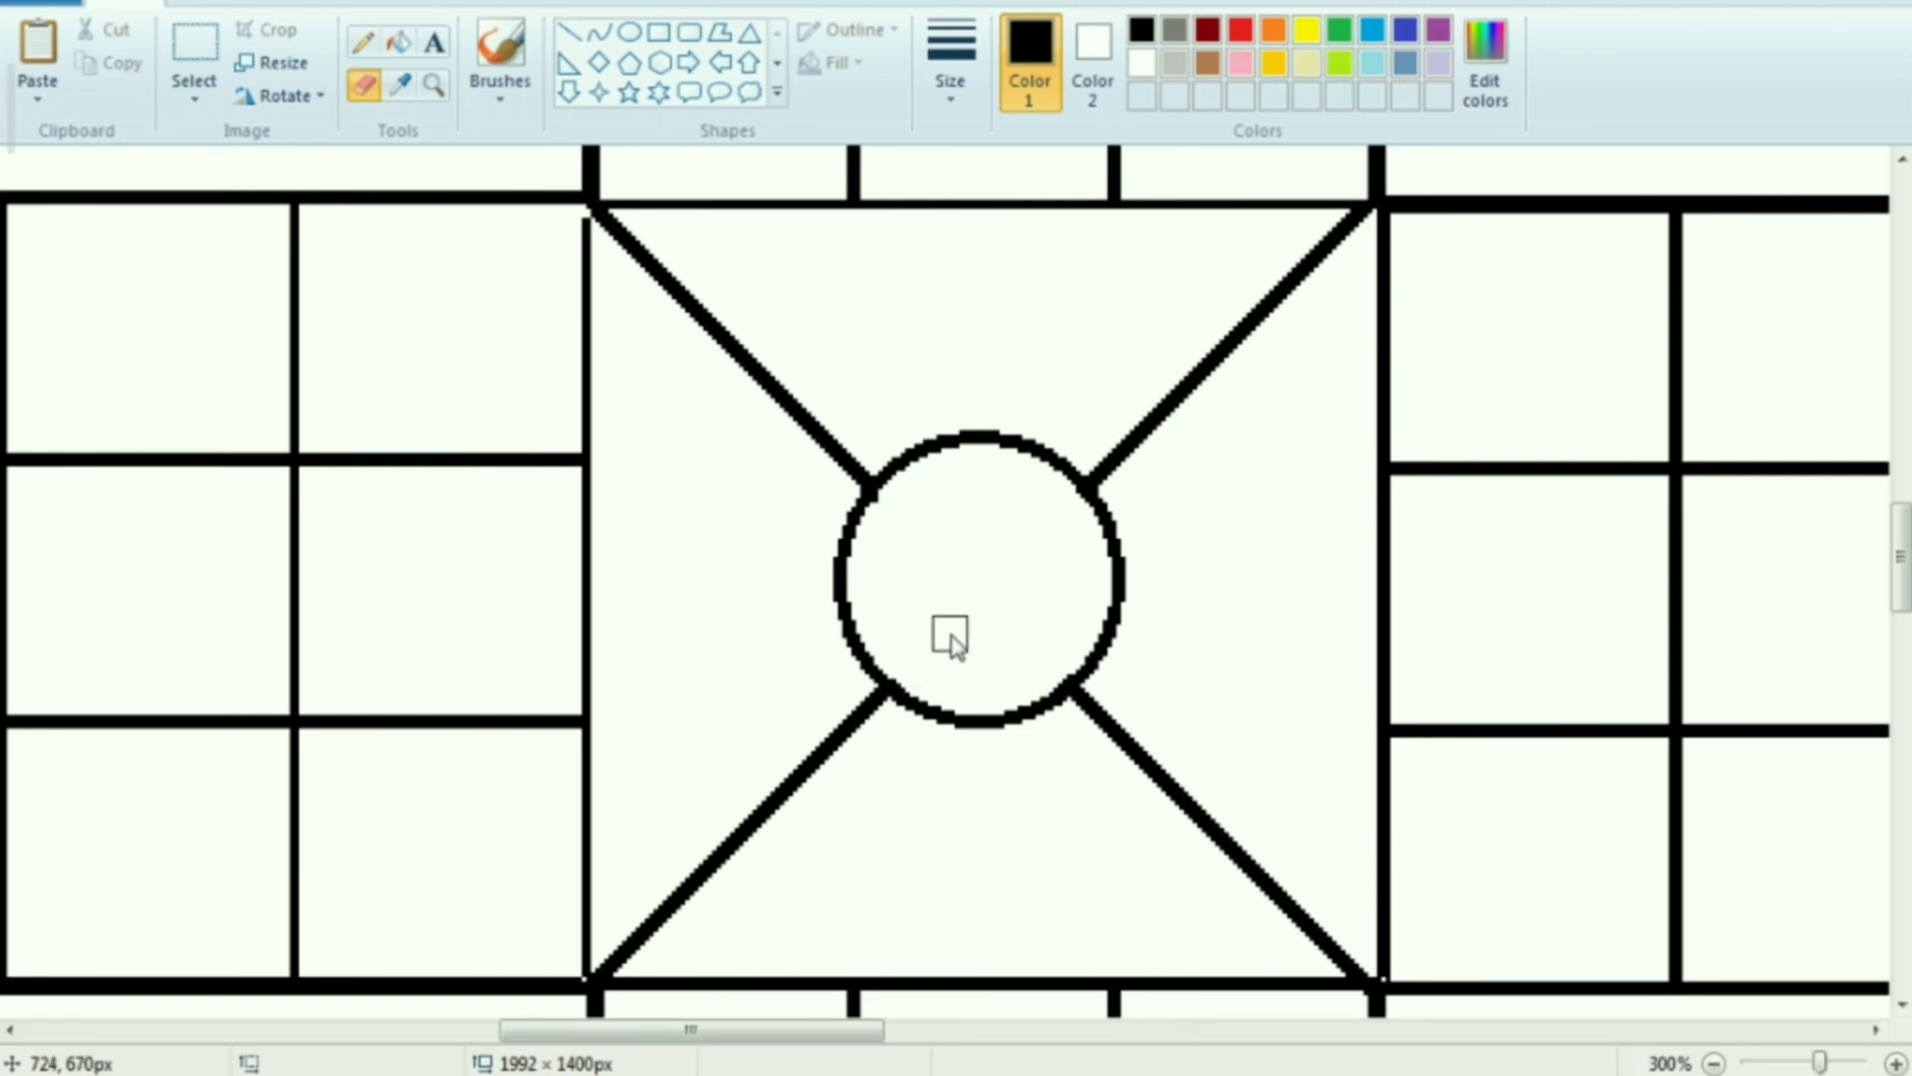
# Draw a pentagon of about 34 × 31 px inside the central circle and nudge it to the centre
pyautogui.click(630, 63)
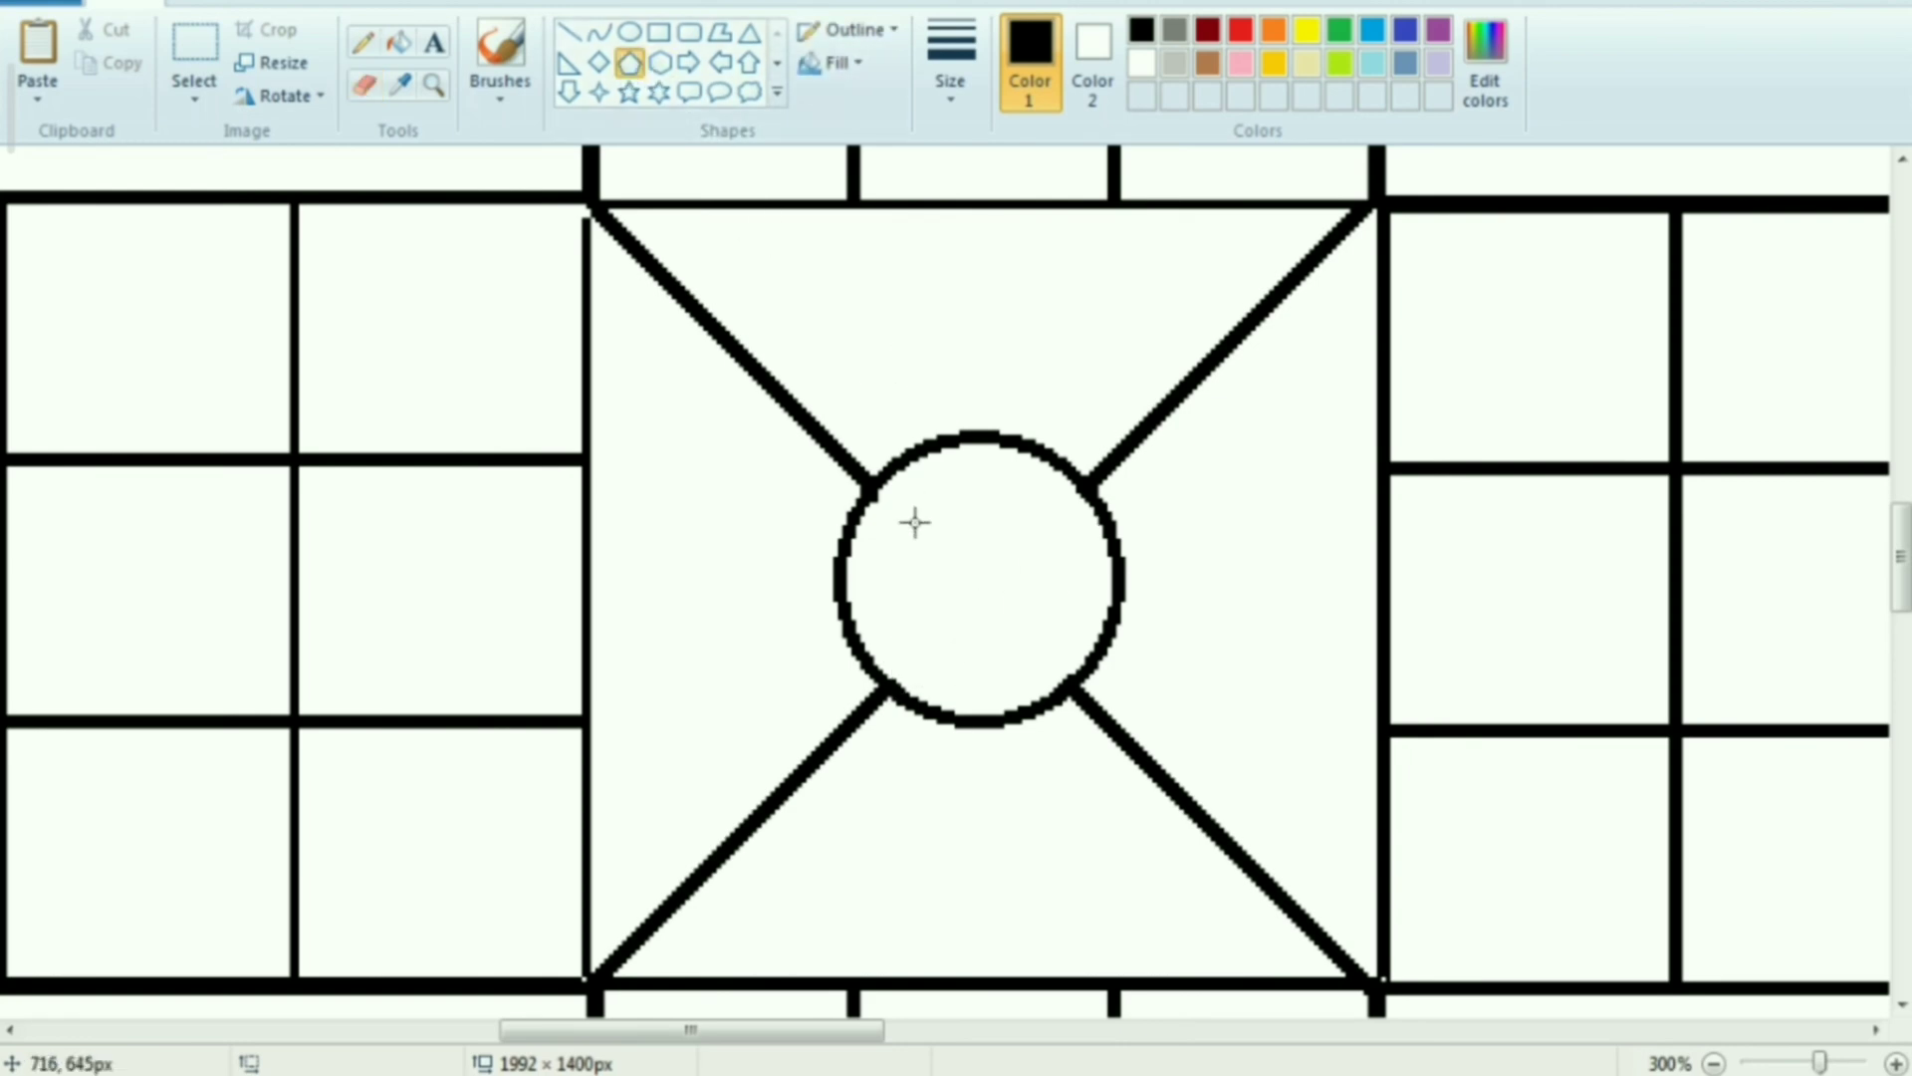
pyautogui.moveTo(912, 520); pyautogui.dragTo(1062, 657)
pyautogui.press('Left')
pyautogui.press('Left')
pyautogui.press('Up')
pyautogui.press('Up')
pyautogui.press('Up')
pyautogui.press('Up')
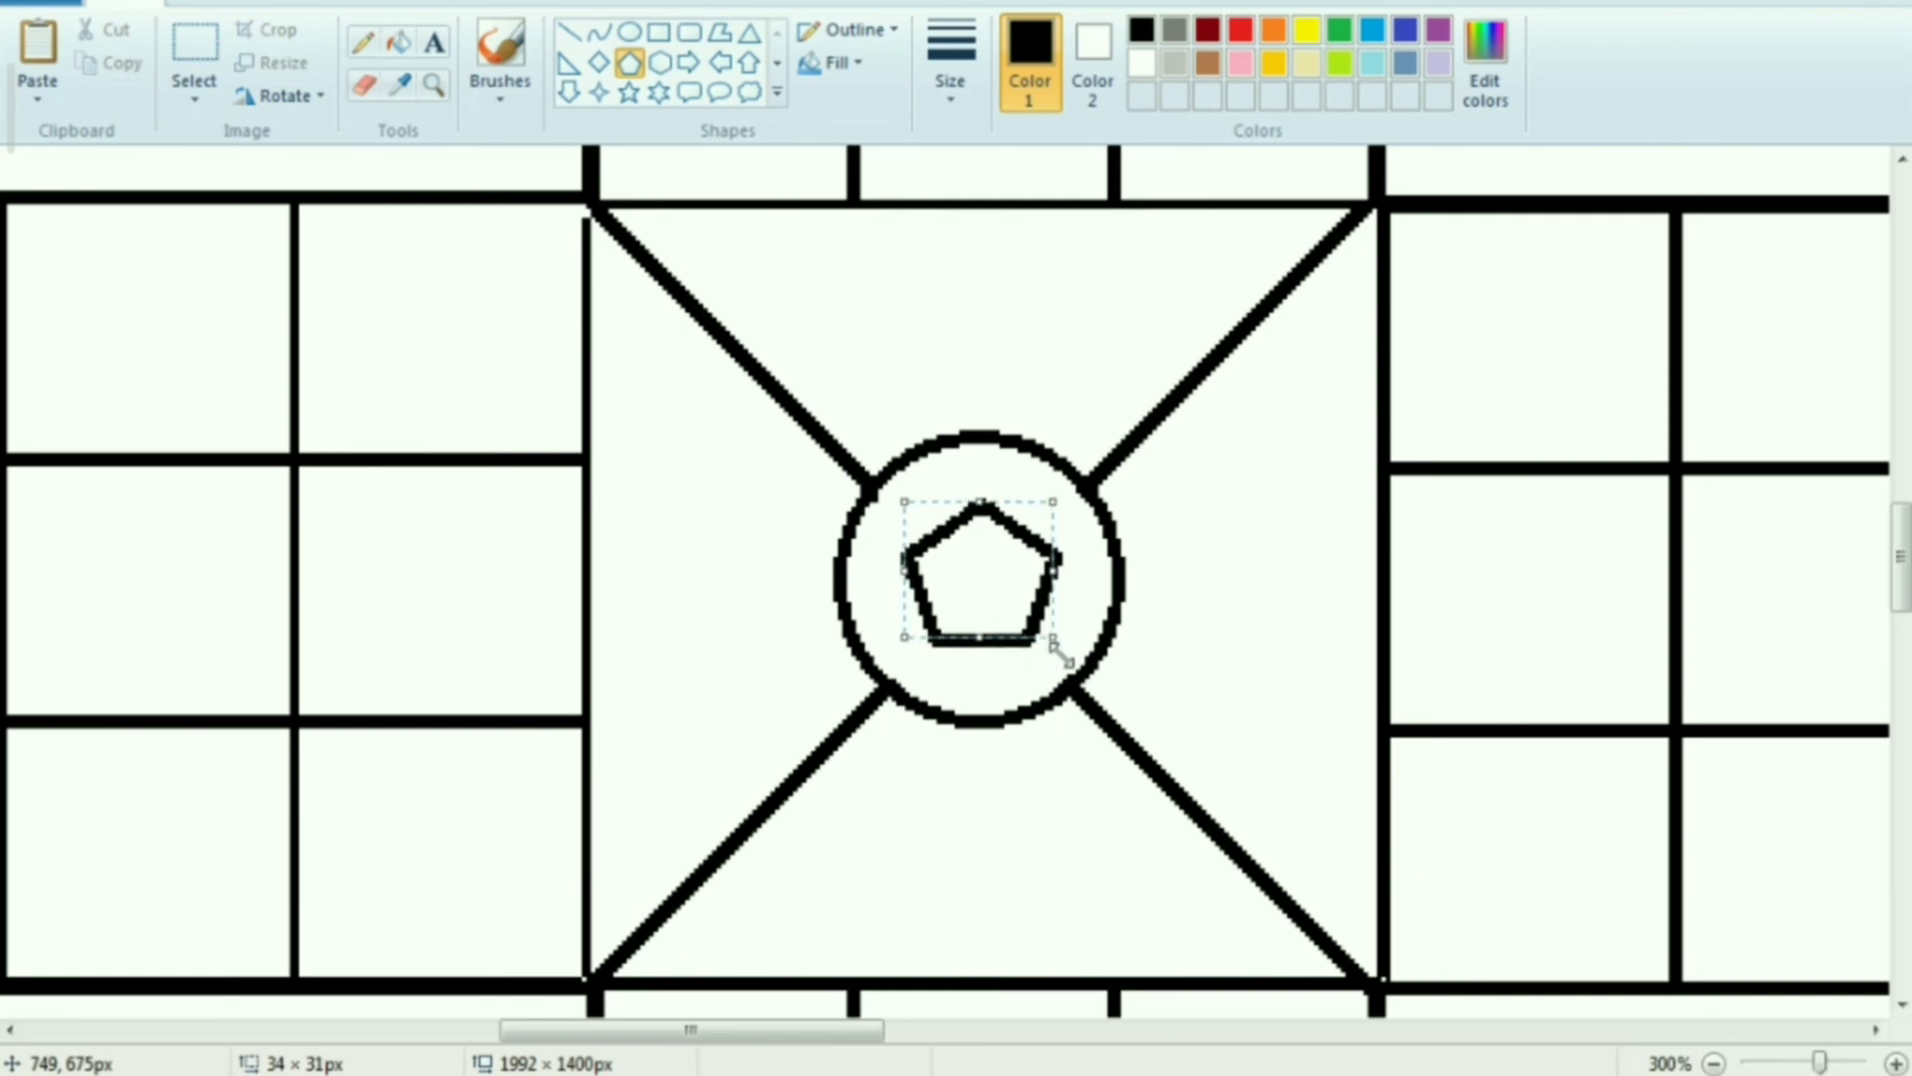
pyautogui.press('Left')
pyautogui.press('Right')
pyautogui.press('Right')
# Set a thicker outline and draw a rectangular frame slightly outside the whole board
pyautogui.keyDown('ctrl'); pyautogui.scroll(-1, 1130, 660); pyautogui.keyUp('ctrl')
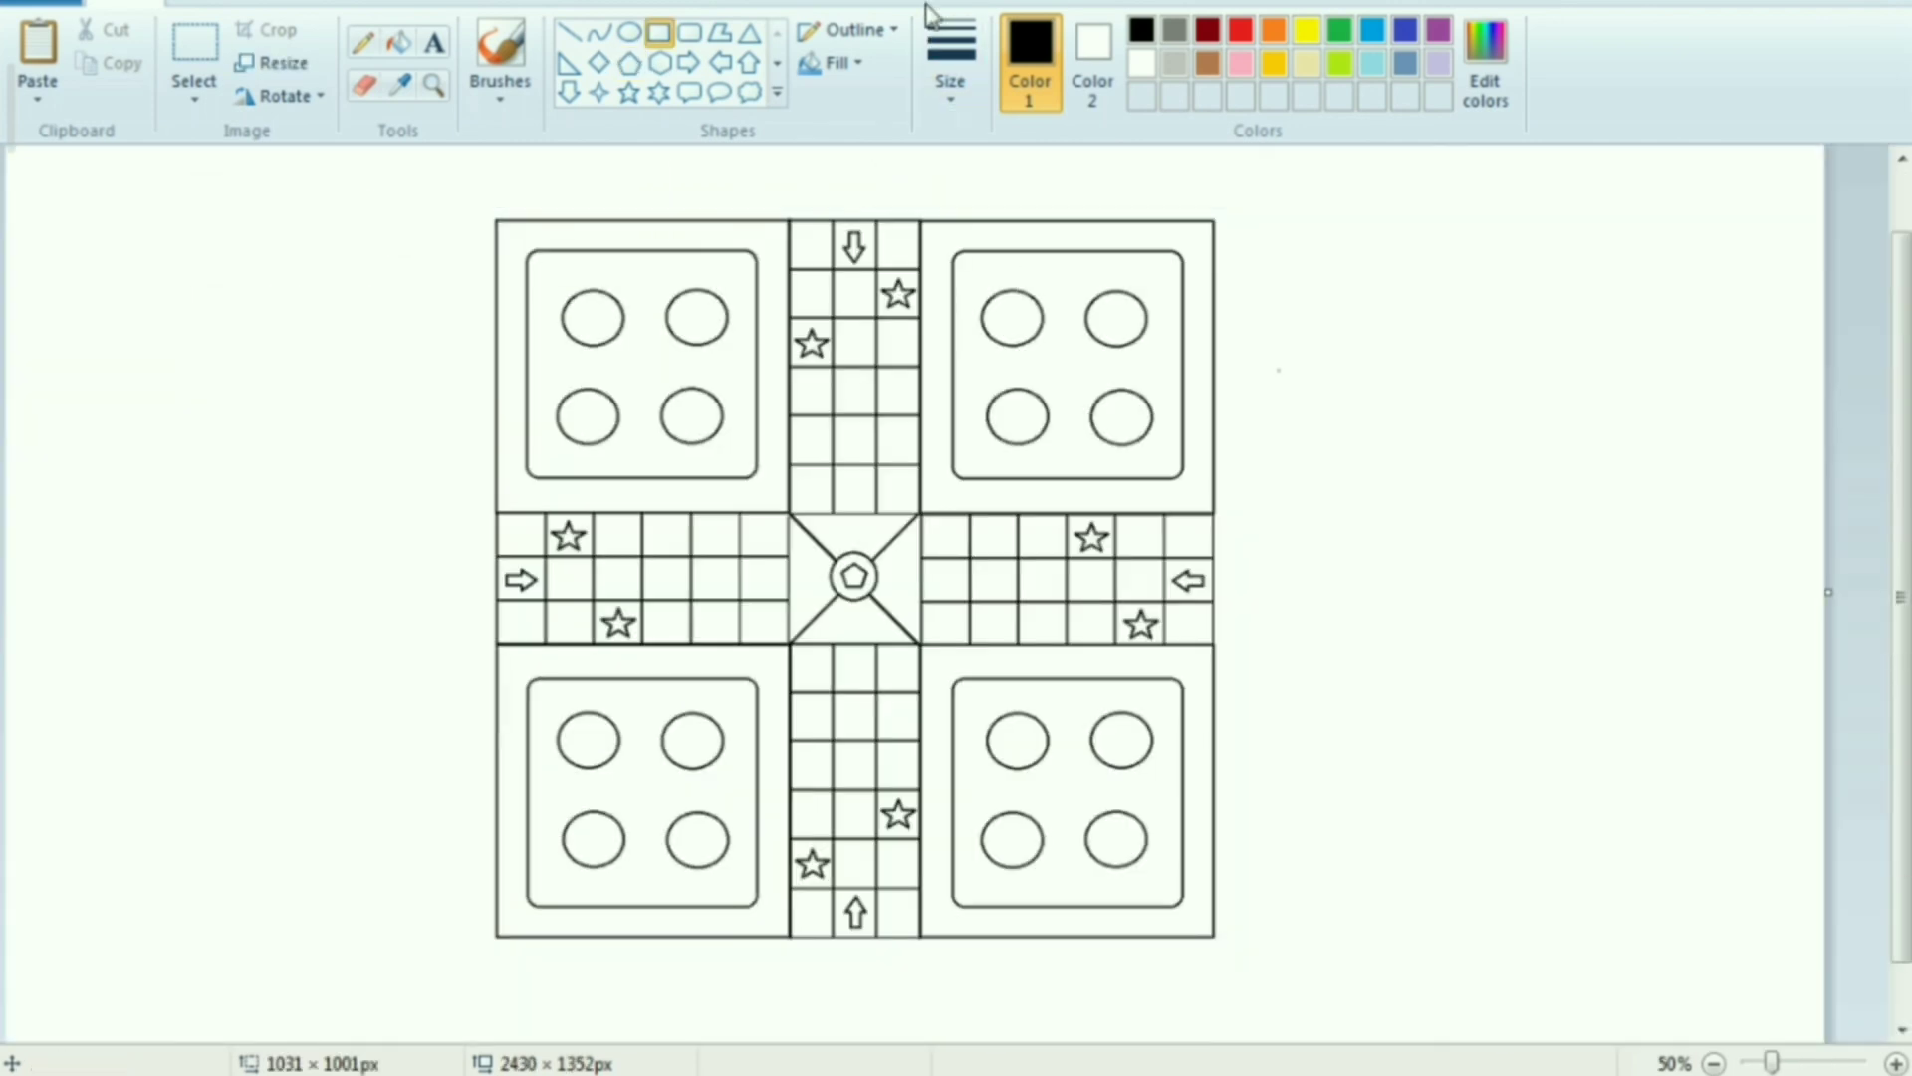
pyautogui.click(951, 60)
pyautogui.click(1008, 249)
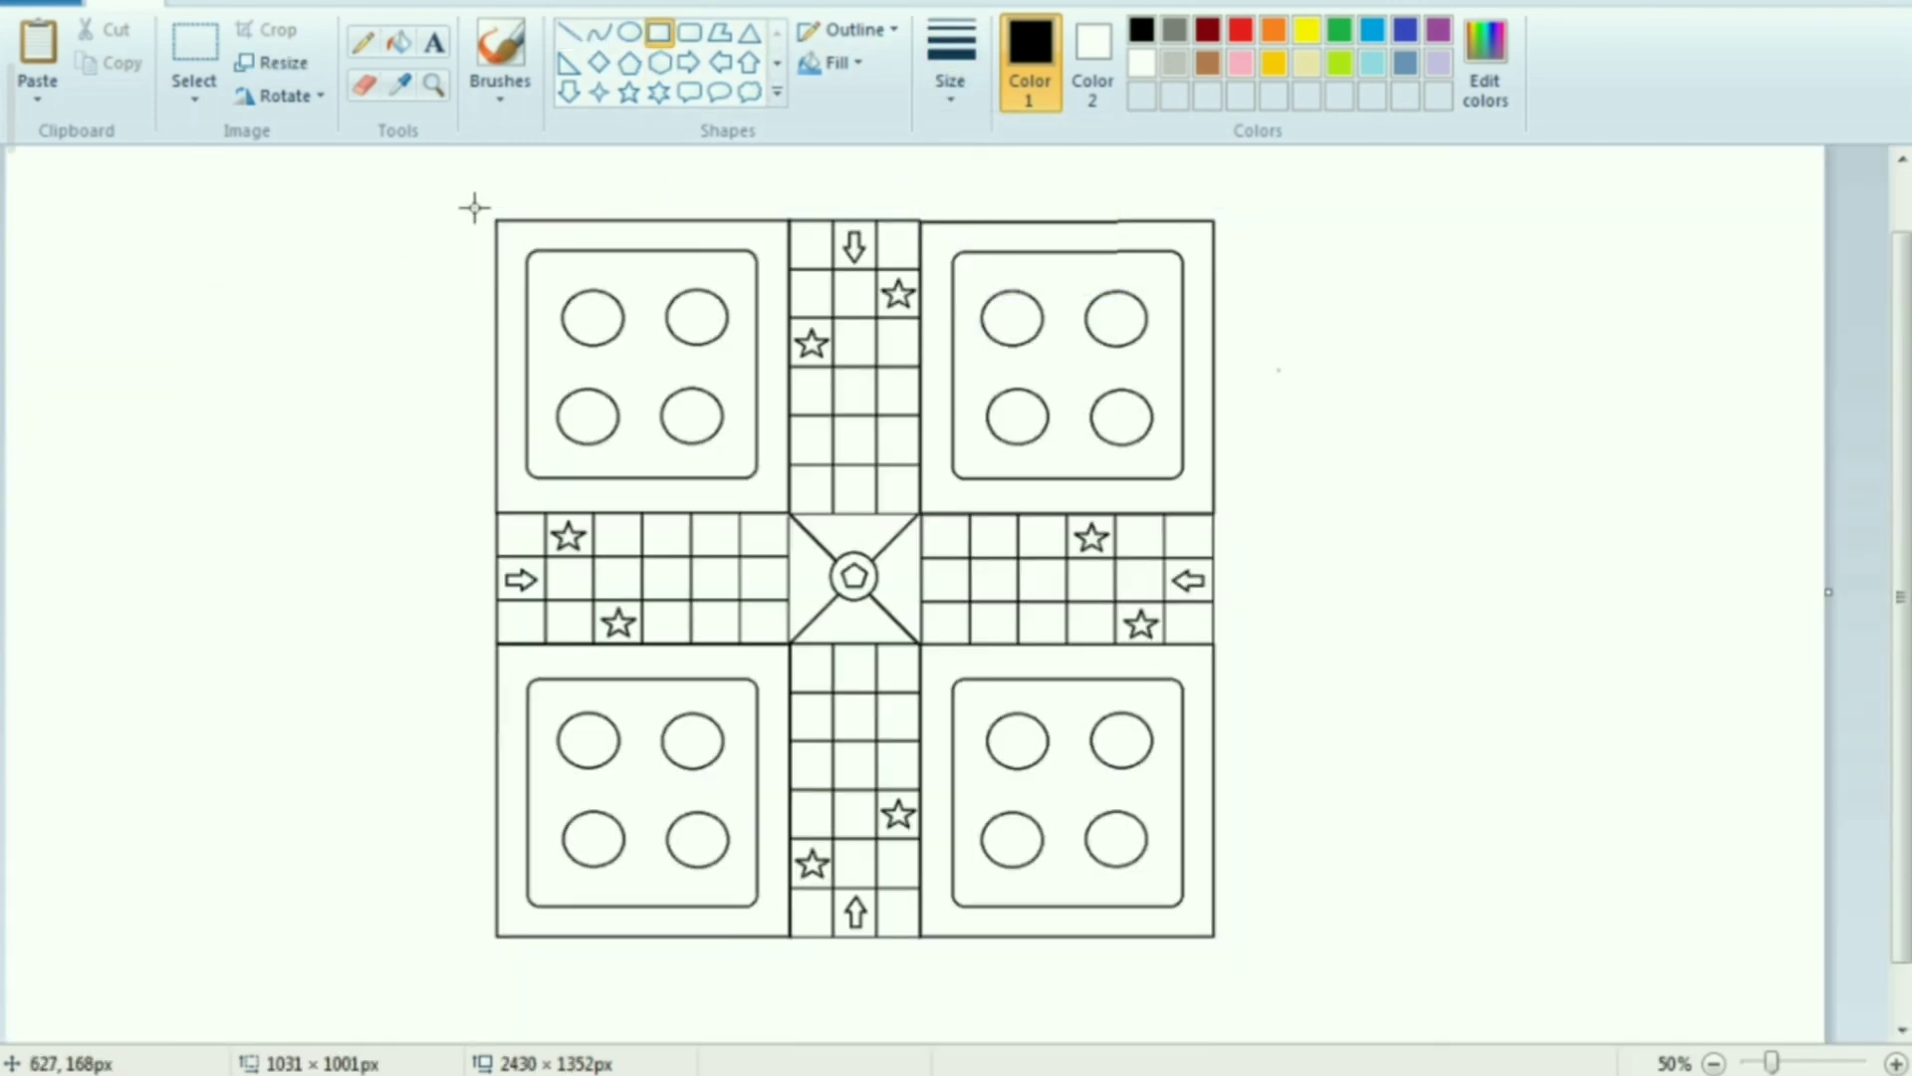
pyautogui.moveTo(479, 207)
pyautogui.mouseDown()
pyautogui.moveTo(1074, 891)
pyautogui.moveTo(1254, 953)
pyautogui.moveTo(1234, 953)
pyautogui.mouseUp()
pyautogui.click(1456, 776)
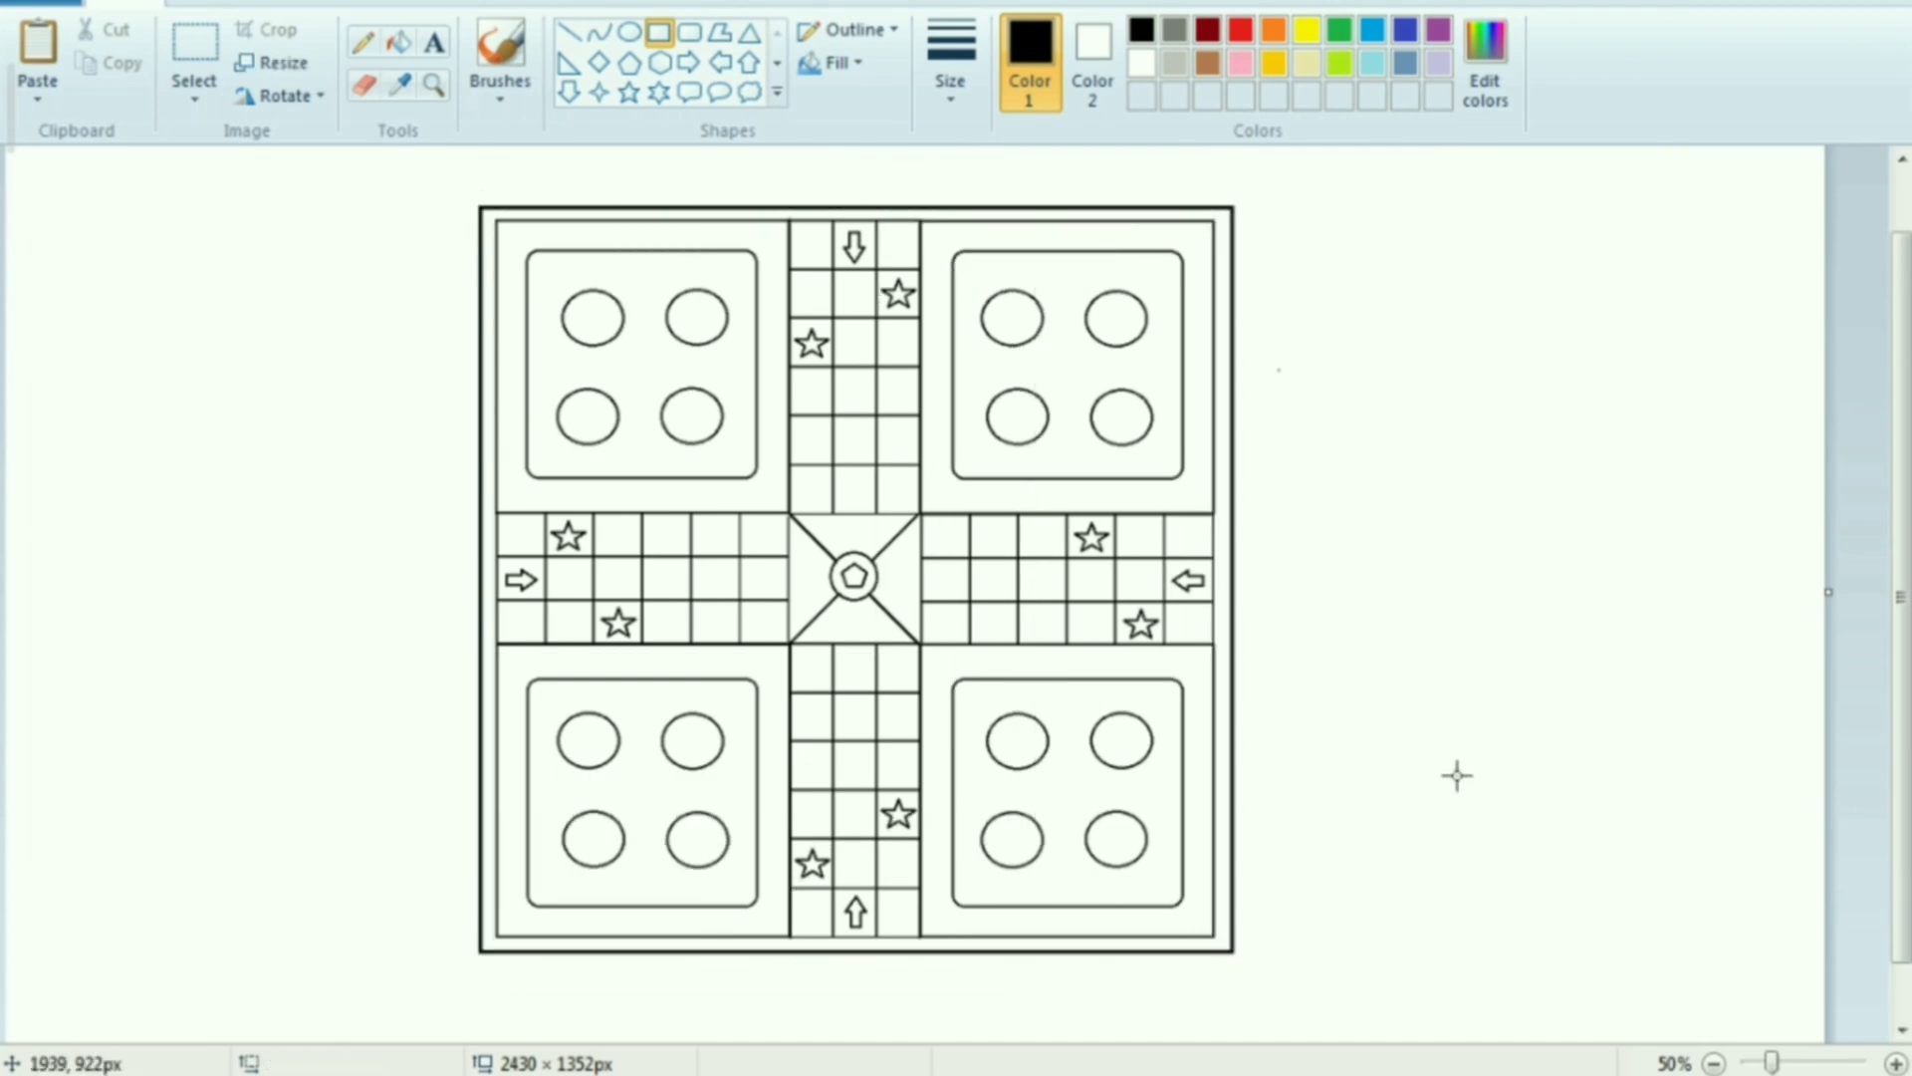
# Define a custom red (255, 21, 21) and fill the outer band of the upper-left home square with it
pyautogui.scroll(1, 970, 569)
pyautogui.scroll(2, 773, 567)
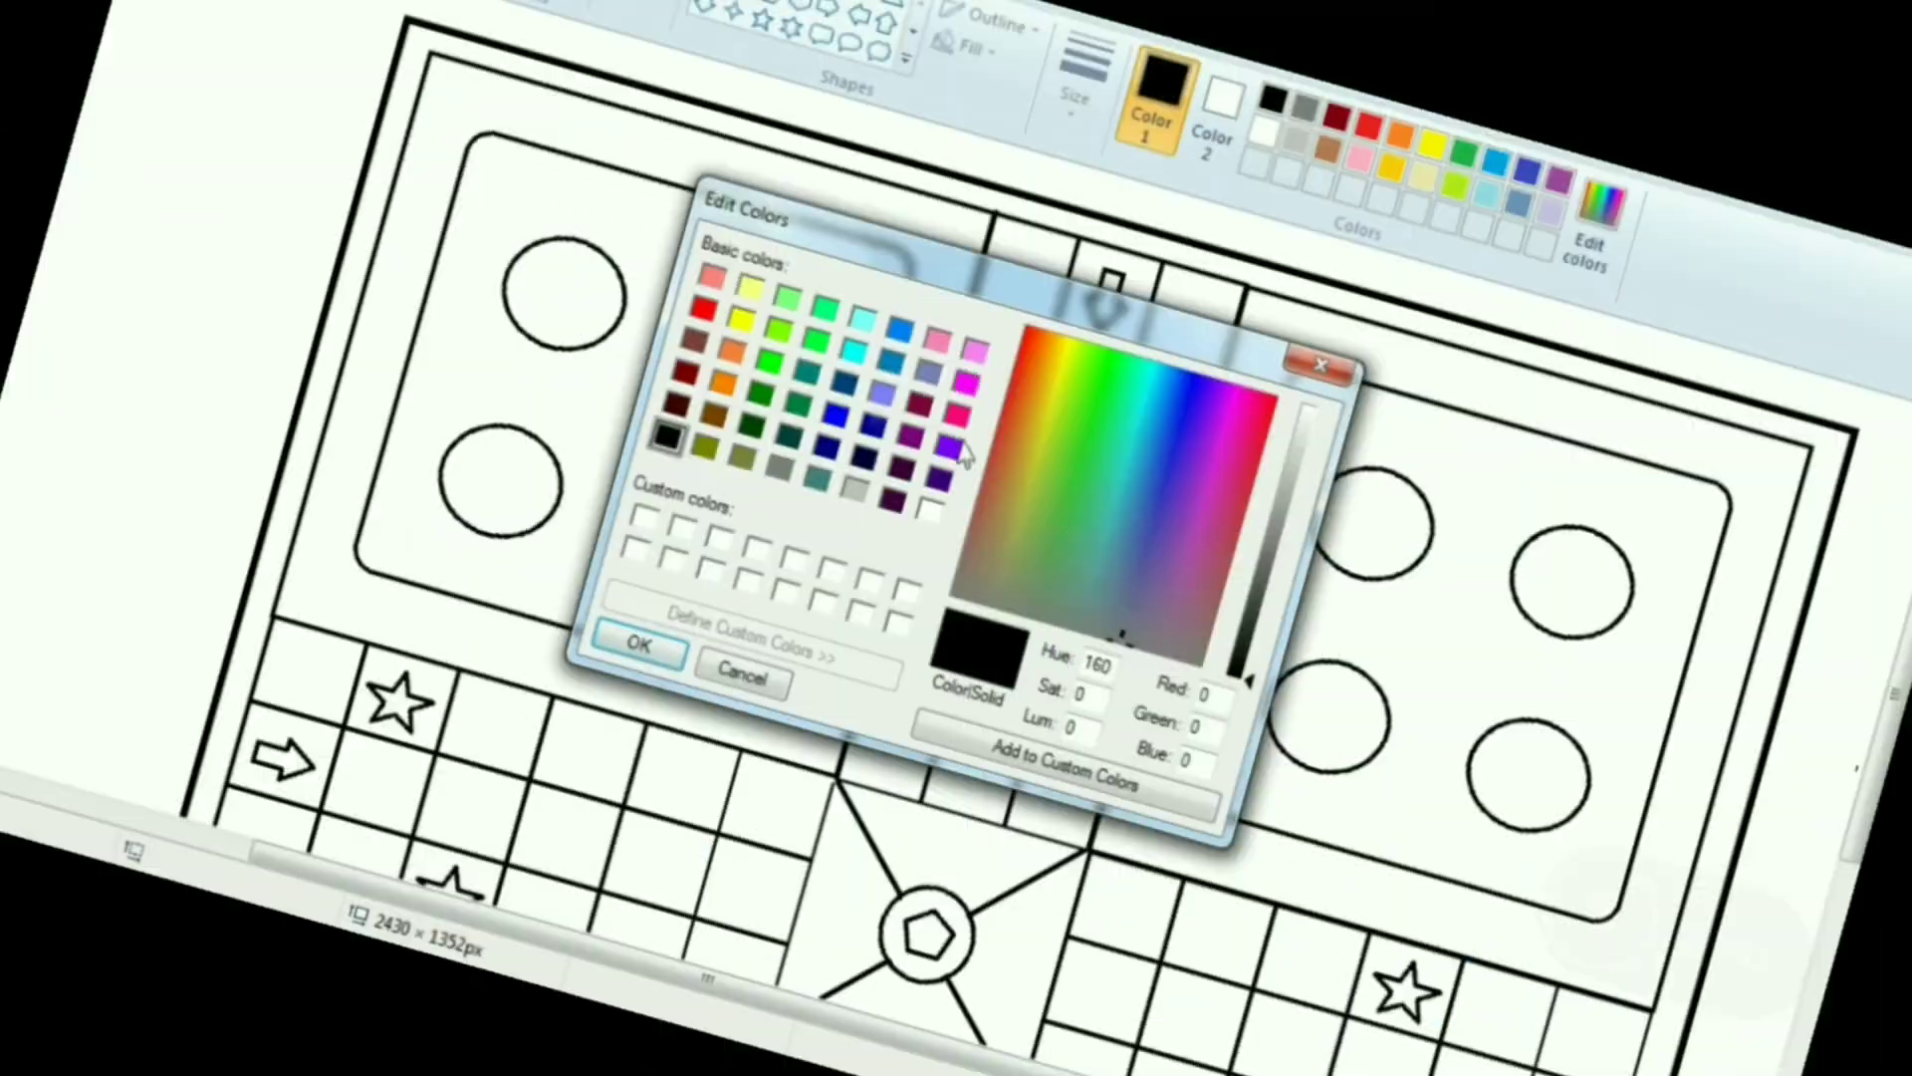
pyautogui.click(652, 389)
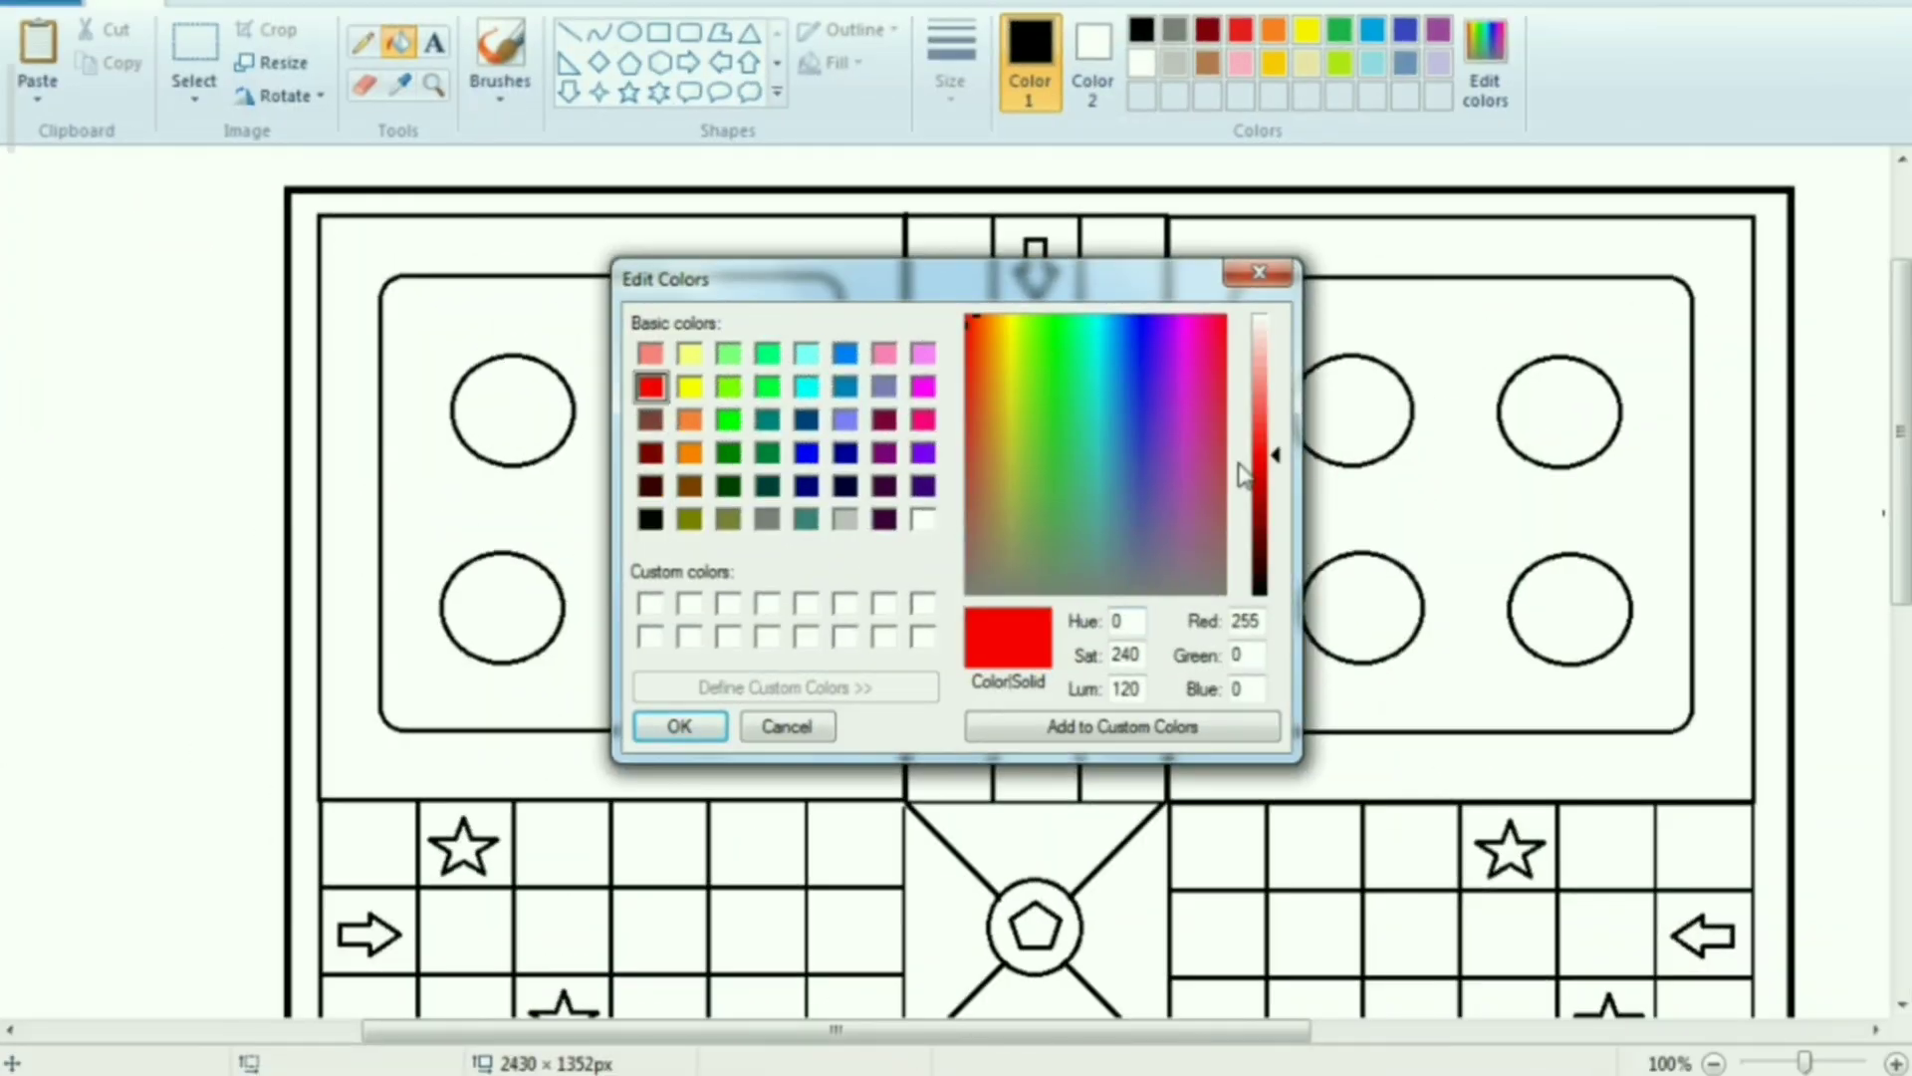
pyautogui.moveTo(1274, 461)
pyautogui.mouseDown()
pyautogui.moveTo(1282, 490)
pyautogui.moveTo(1274, 451)
pyautogui.mouseUp()
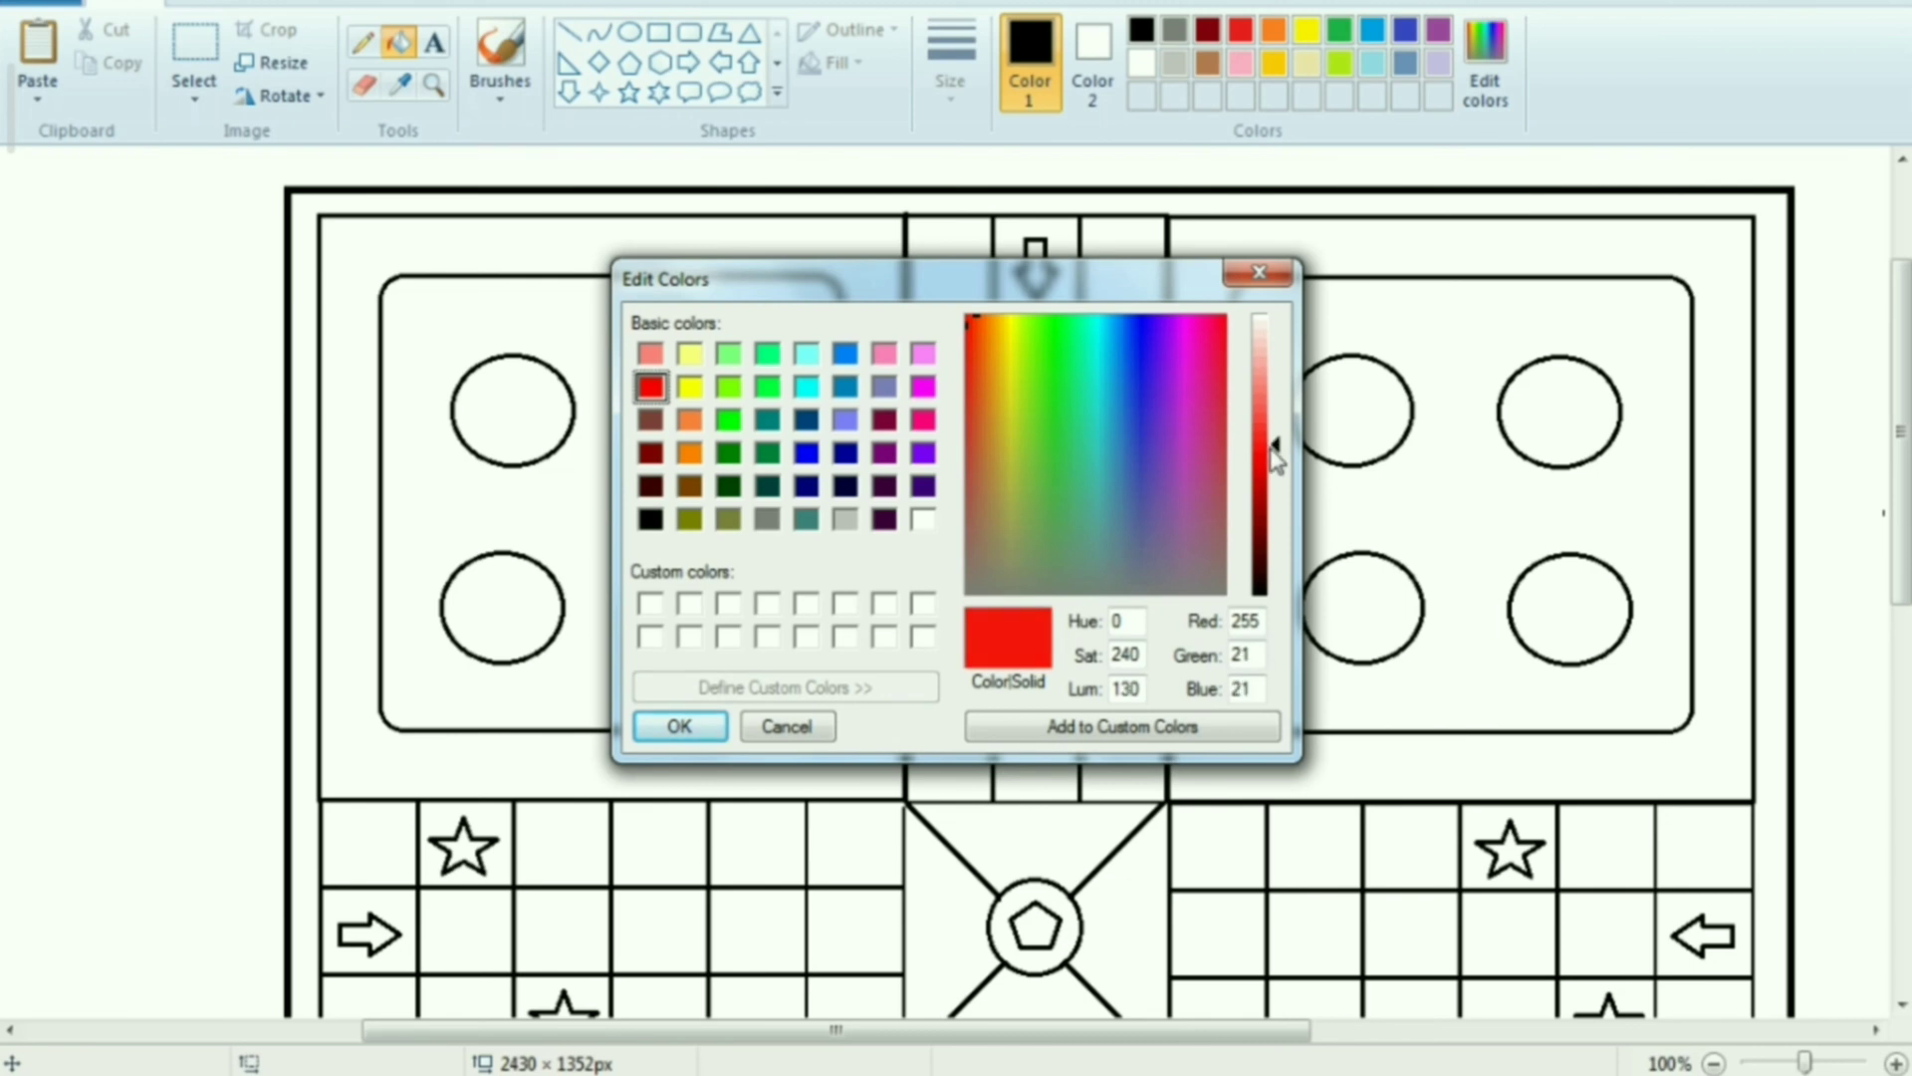
pyautogui.click(678, 726)
pyautogui.click(545, 247)
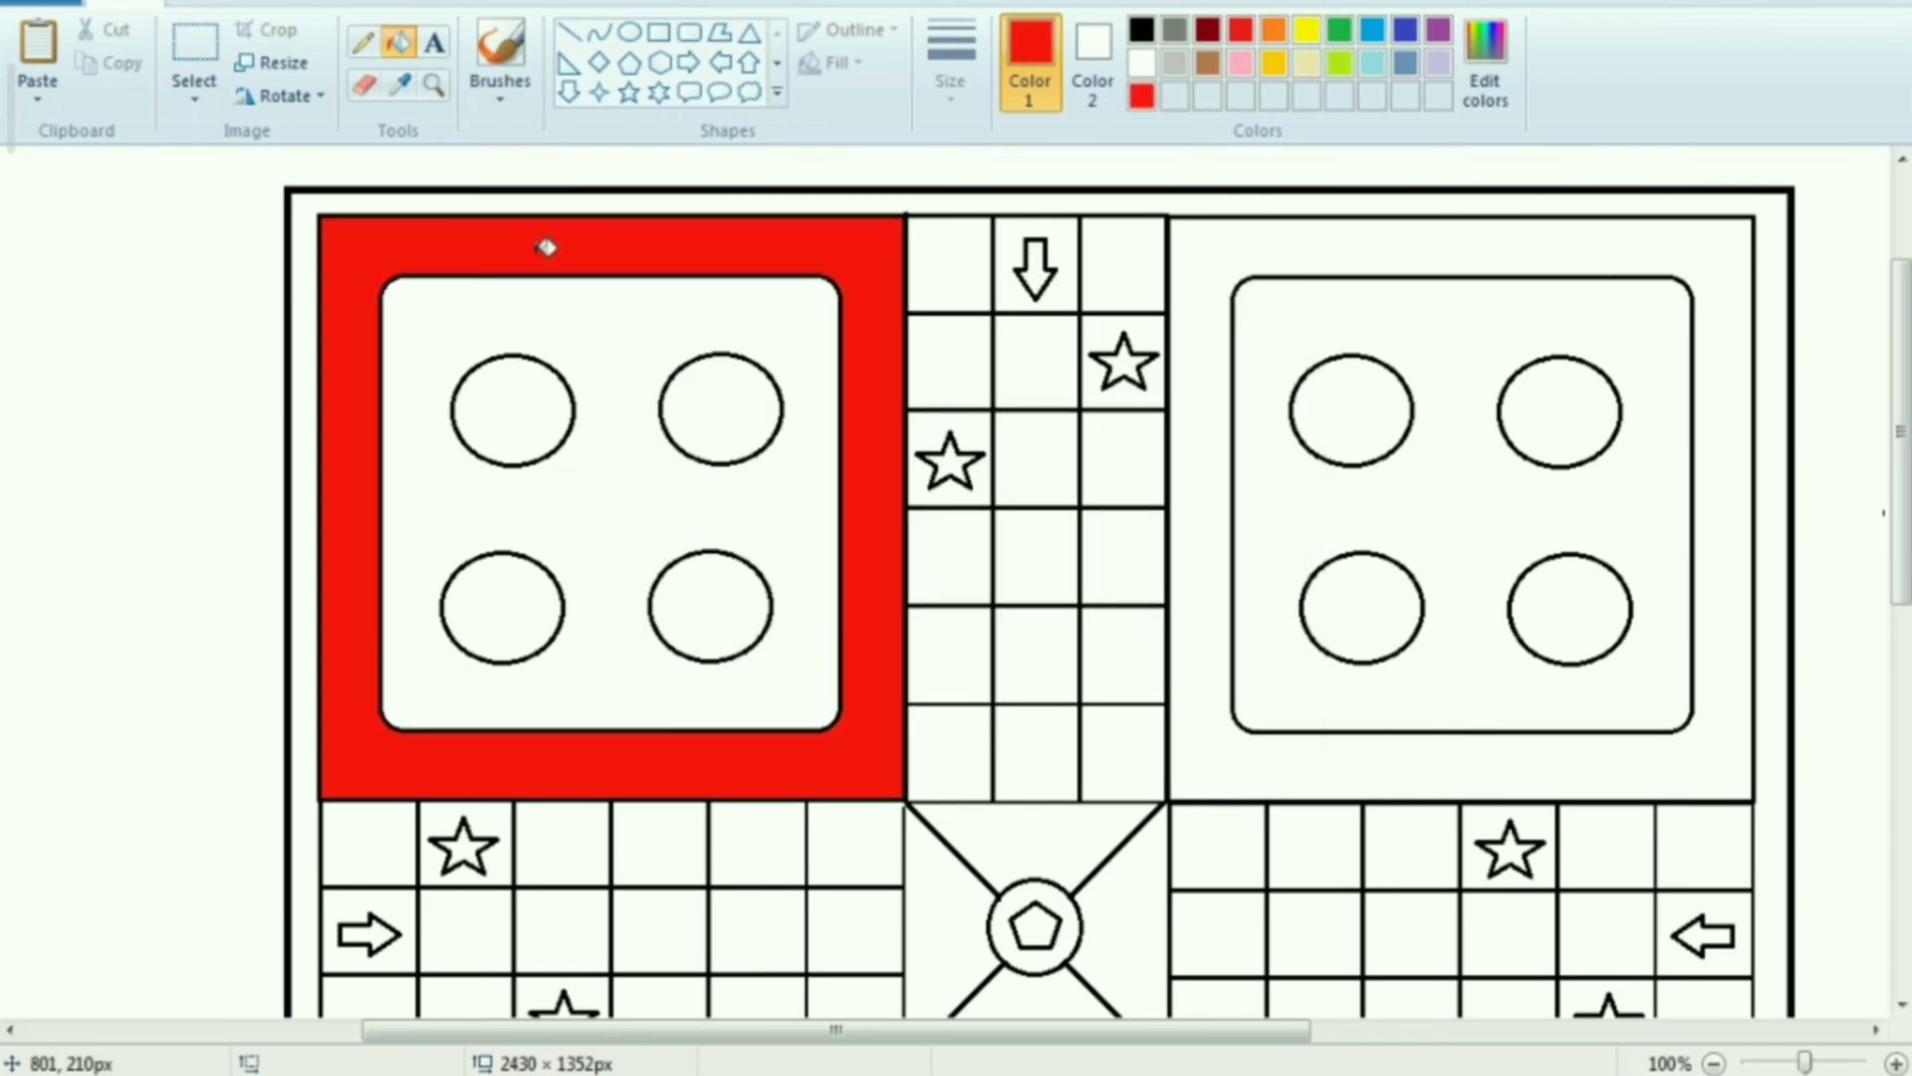
# Fill the four circles of the upper-left home square with the custom red
pyautogui.click(537, 431)
pyautogui.click(747, 429)
pyautogui.click(508, 614)
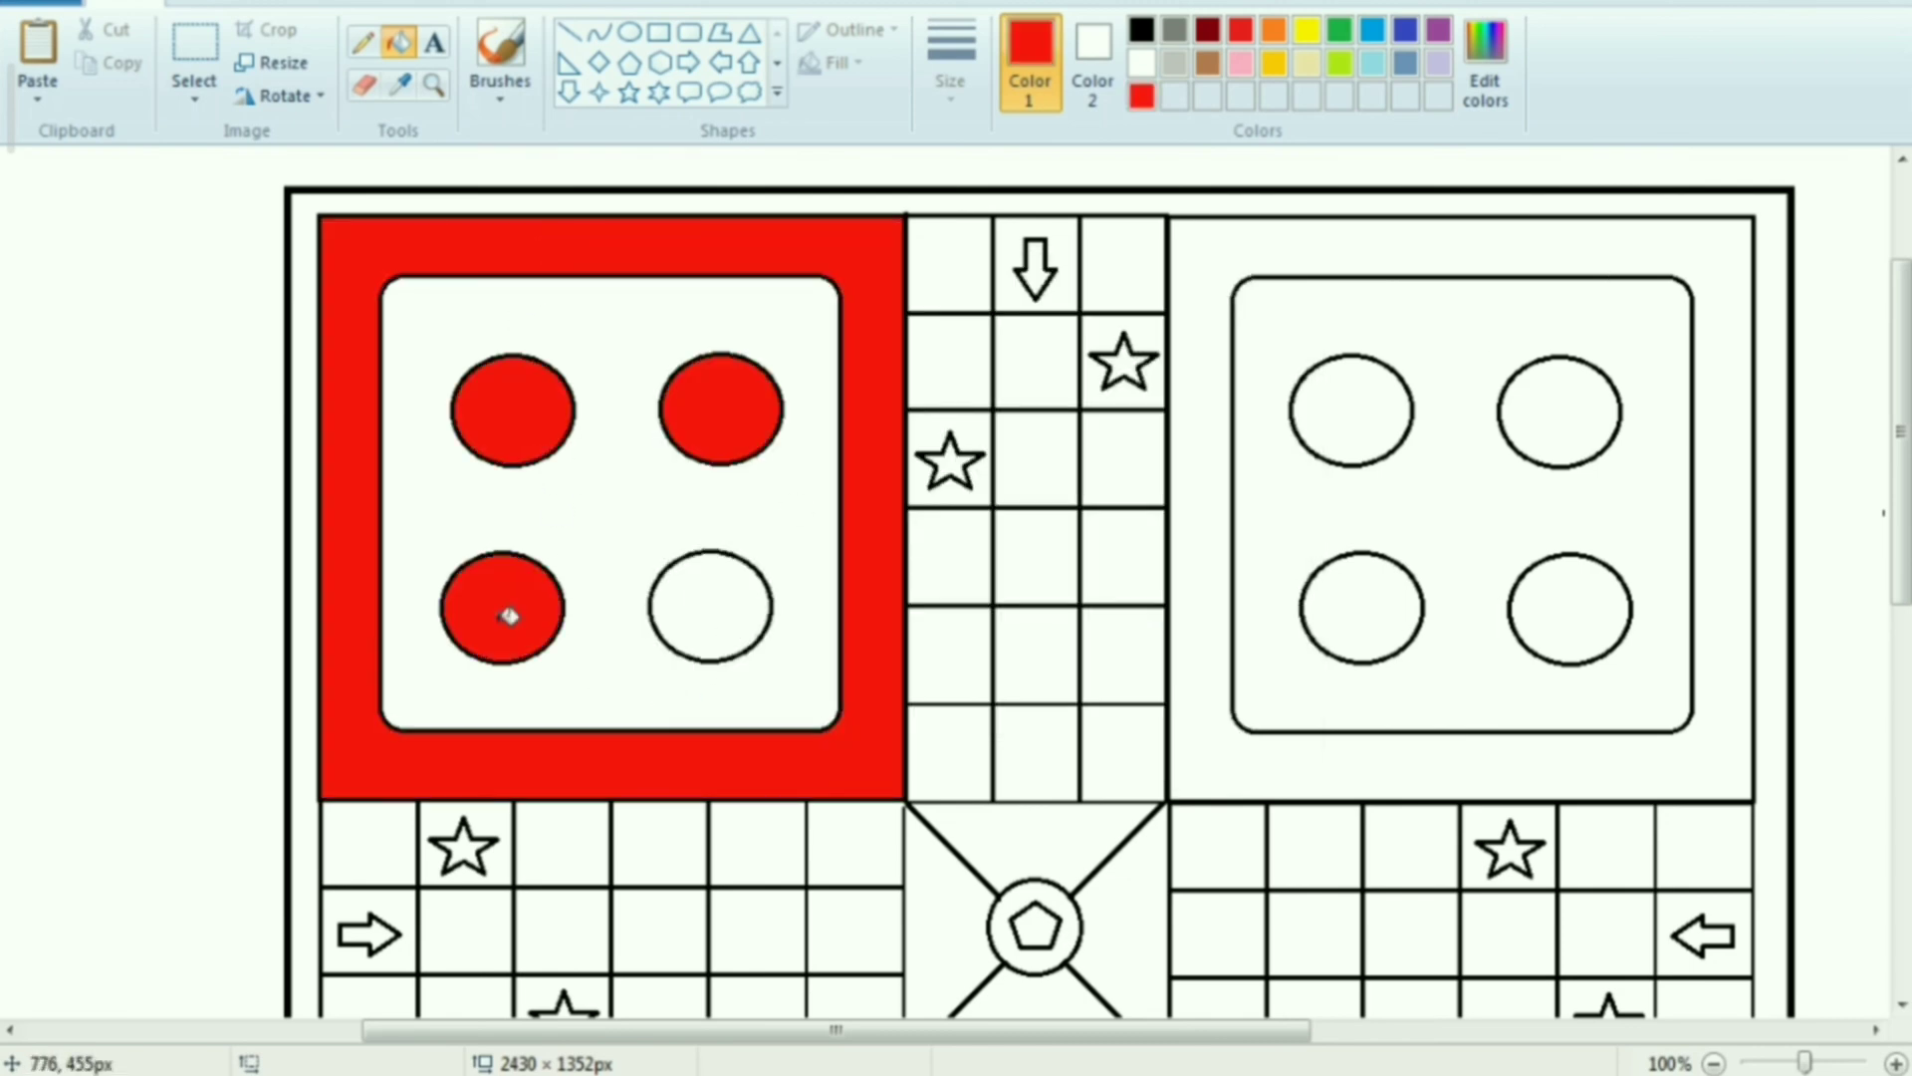
pyautogui.click(738, 619)
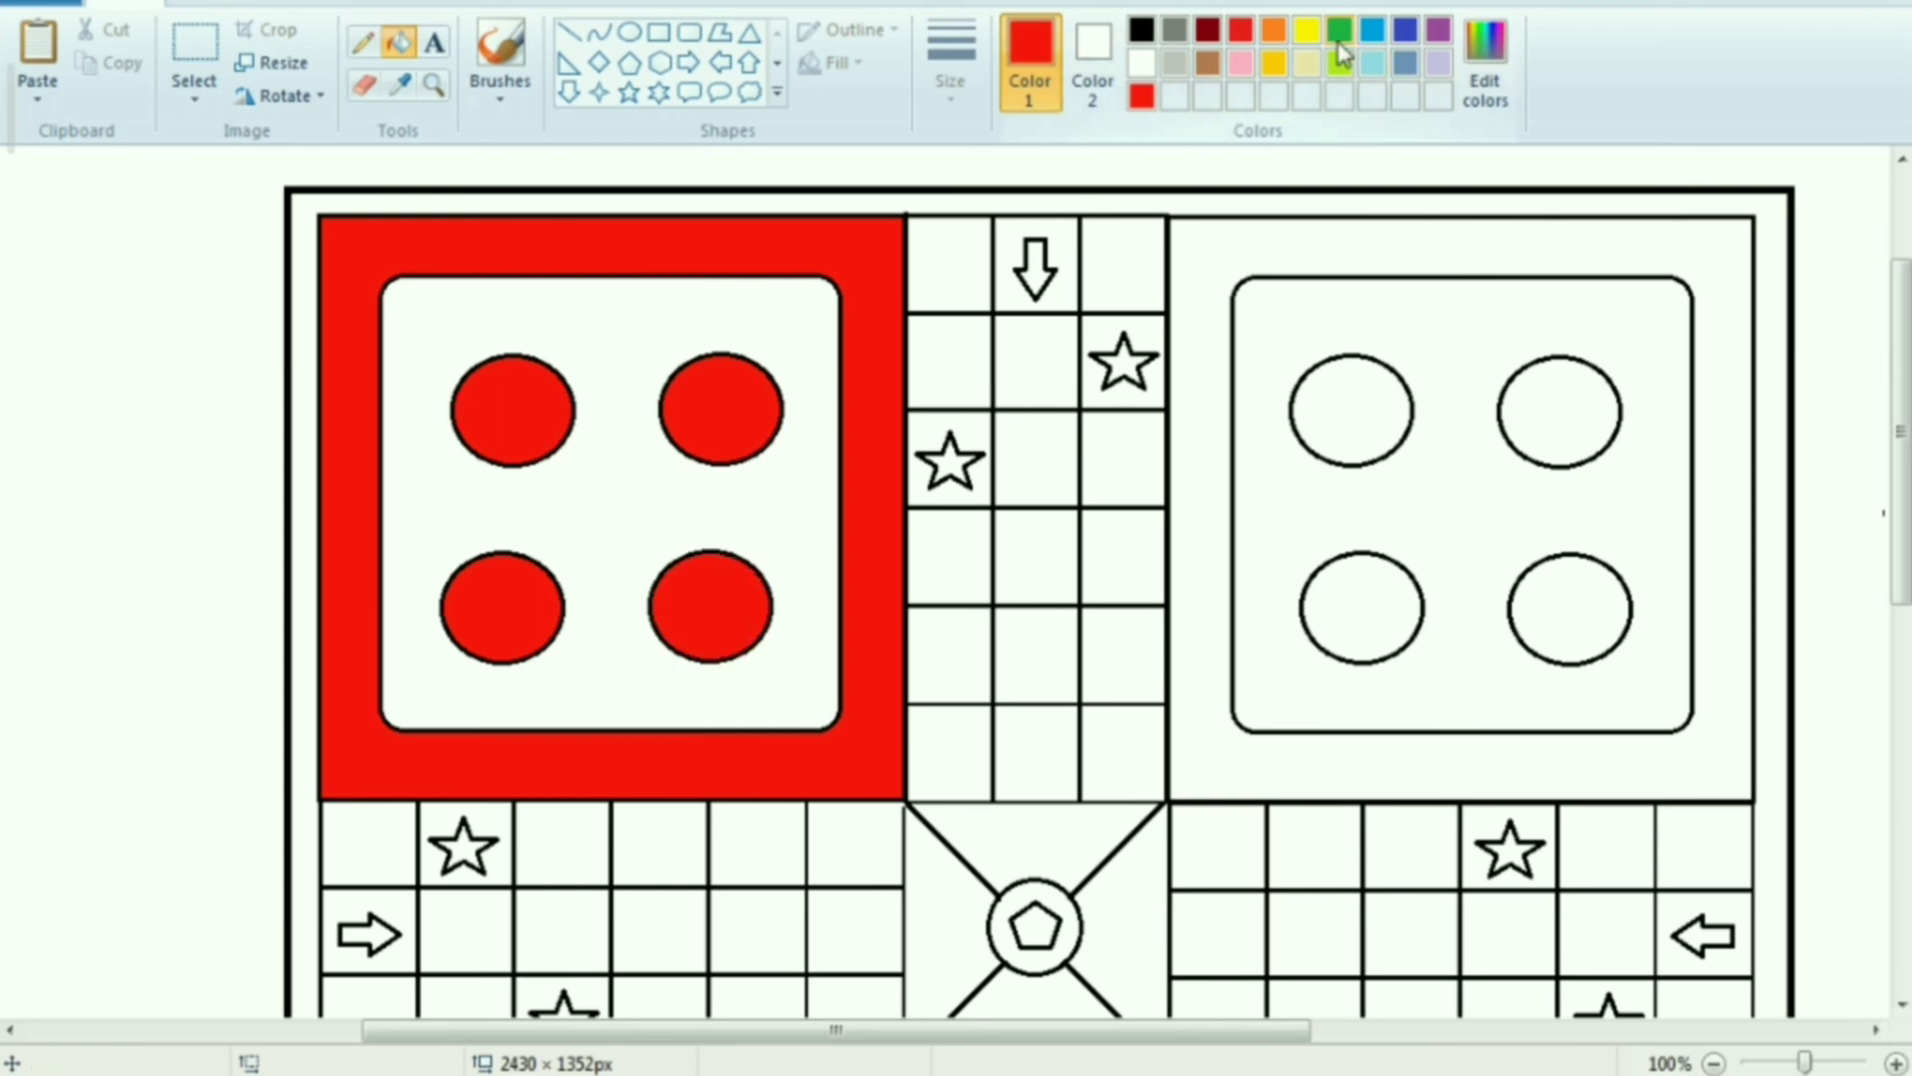
# Fill the outer band and the four circles of the upper-right home square with green
pyautogui.click(1340, 39)
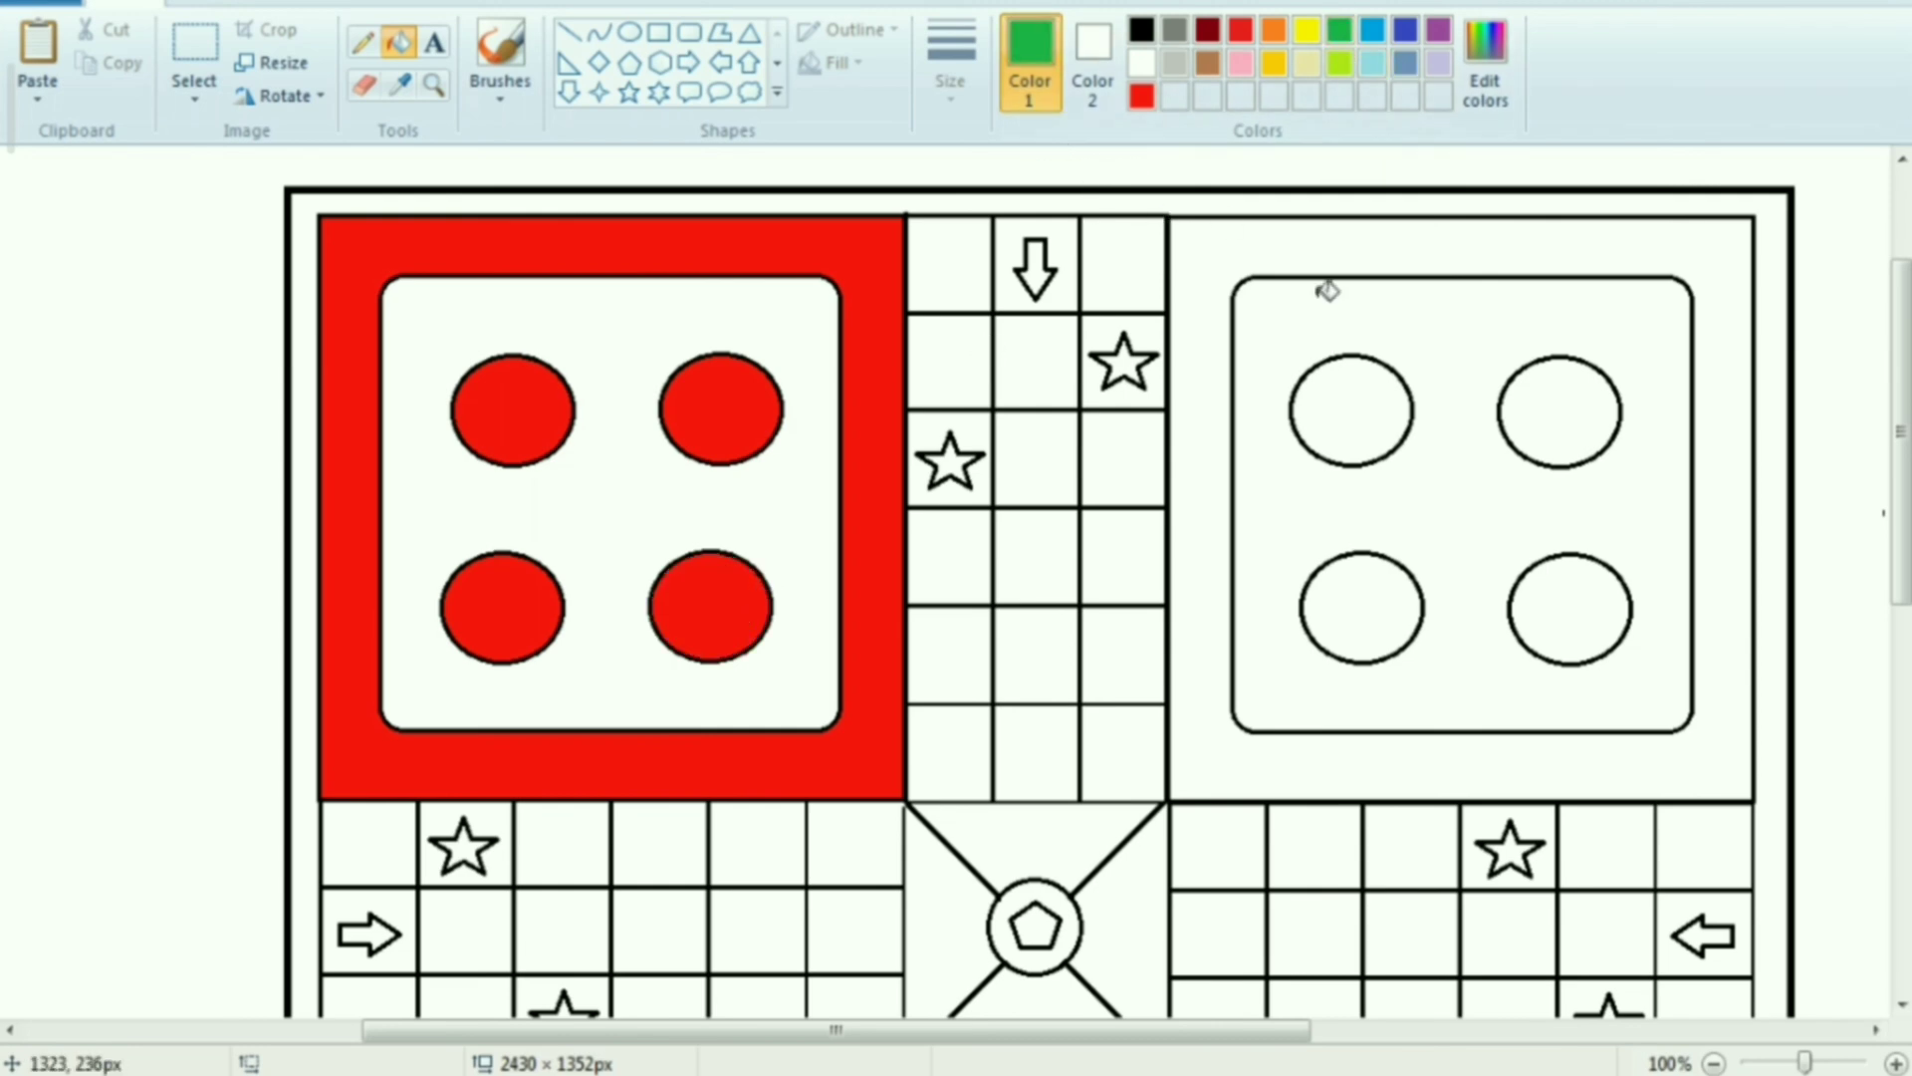
pyautogui.click(1345, 244)
pyautogui.click(1372, 403)
pyautogui.click(1584, 448)
pyautogui.click(1365, 602)
pyautogui.click(1571, 618)
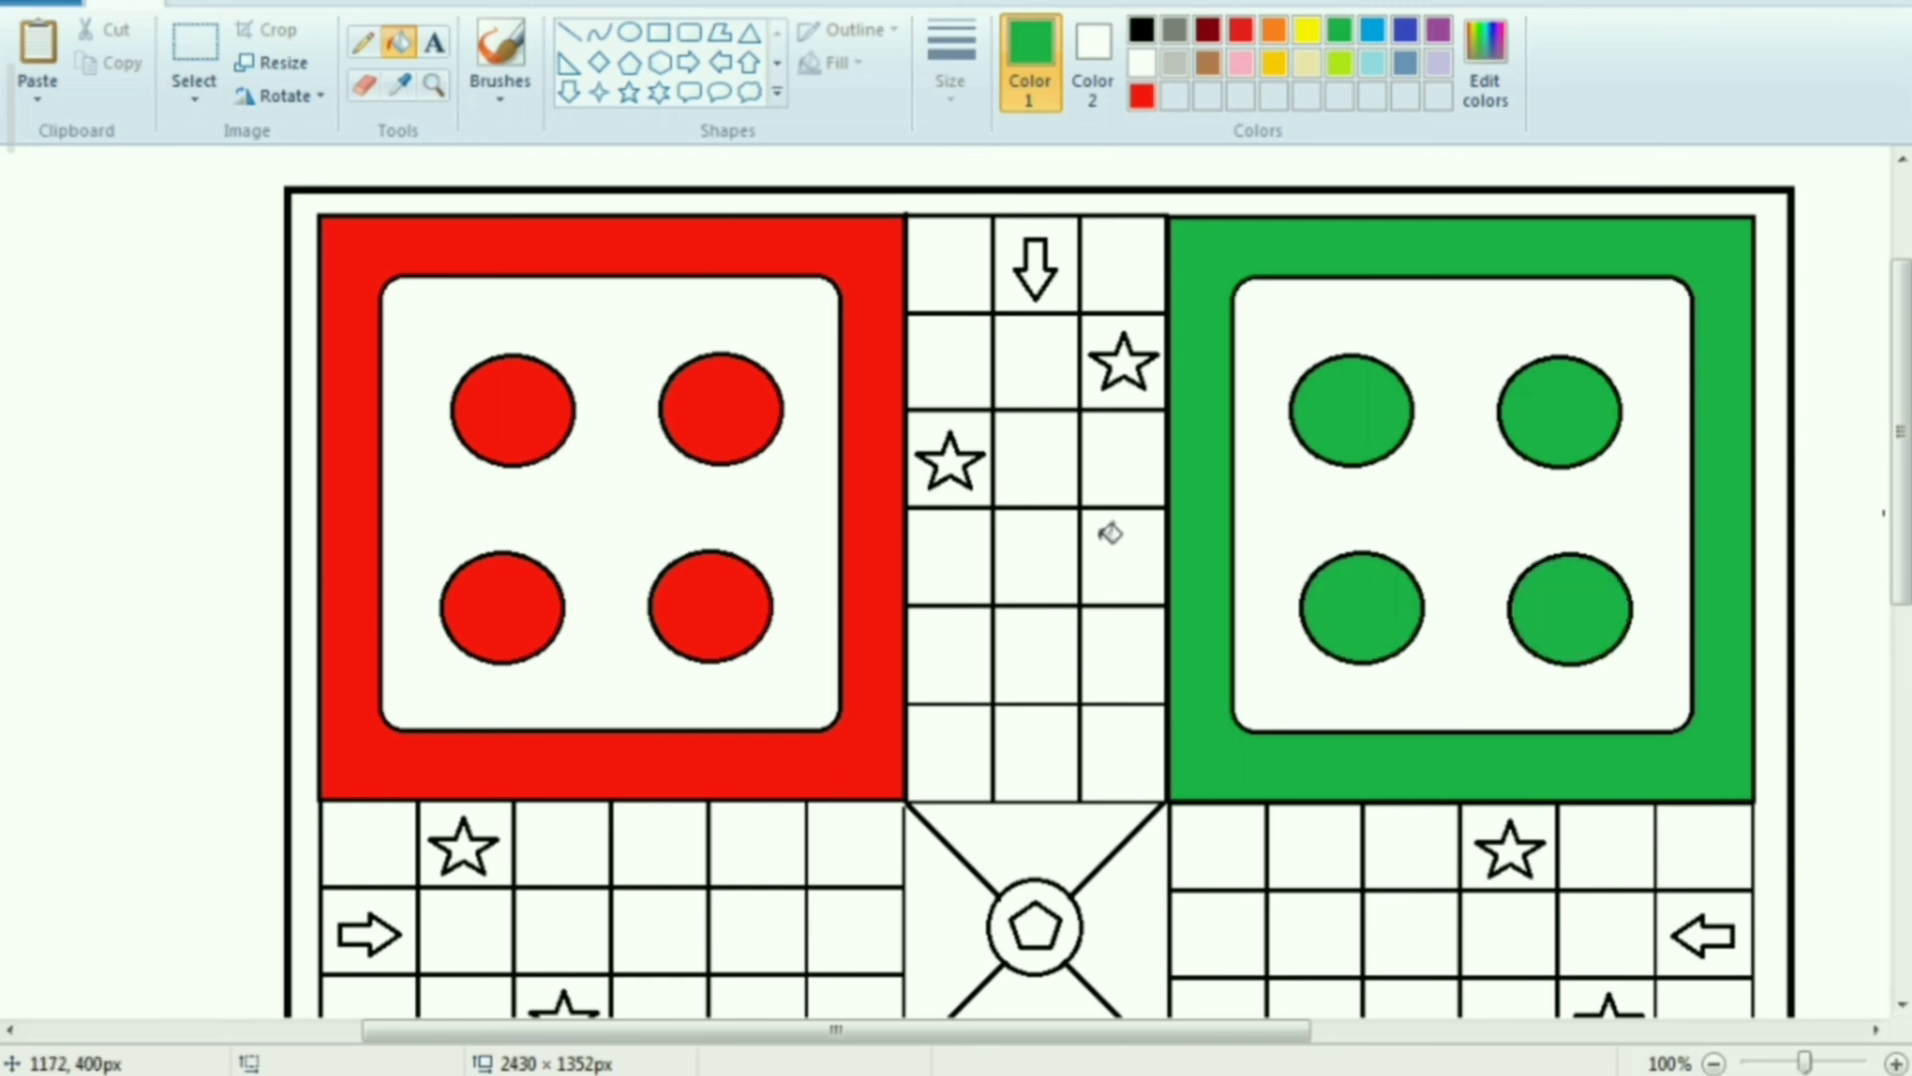
# Fill the upper arm's five middle cells between the arrow and the central square with green
pyautogui.click(1057, 368)
pyautogui.click(1055, 444)
pyautogui.click(1046, 568)
pyautogui.click(1037, 658)
pyautogui.click(1053, 758)
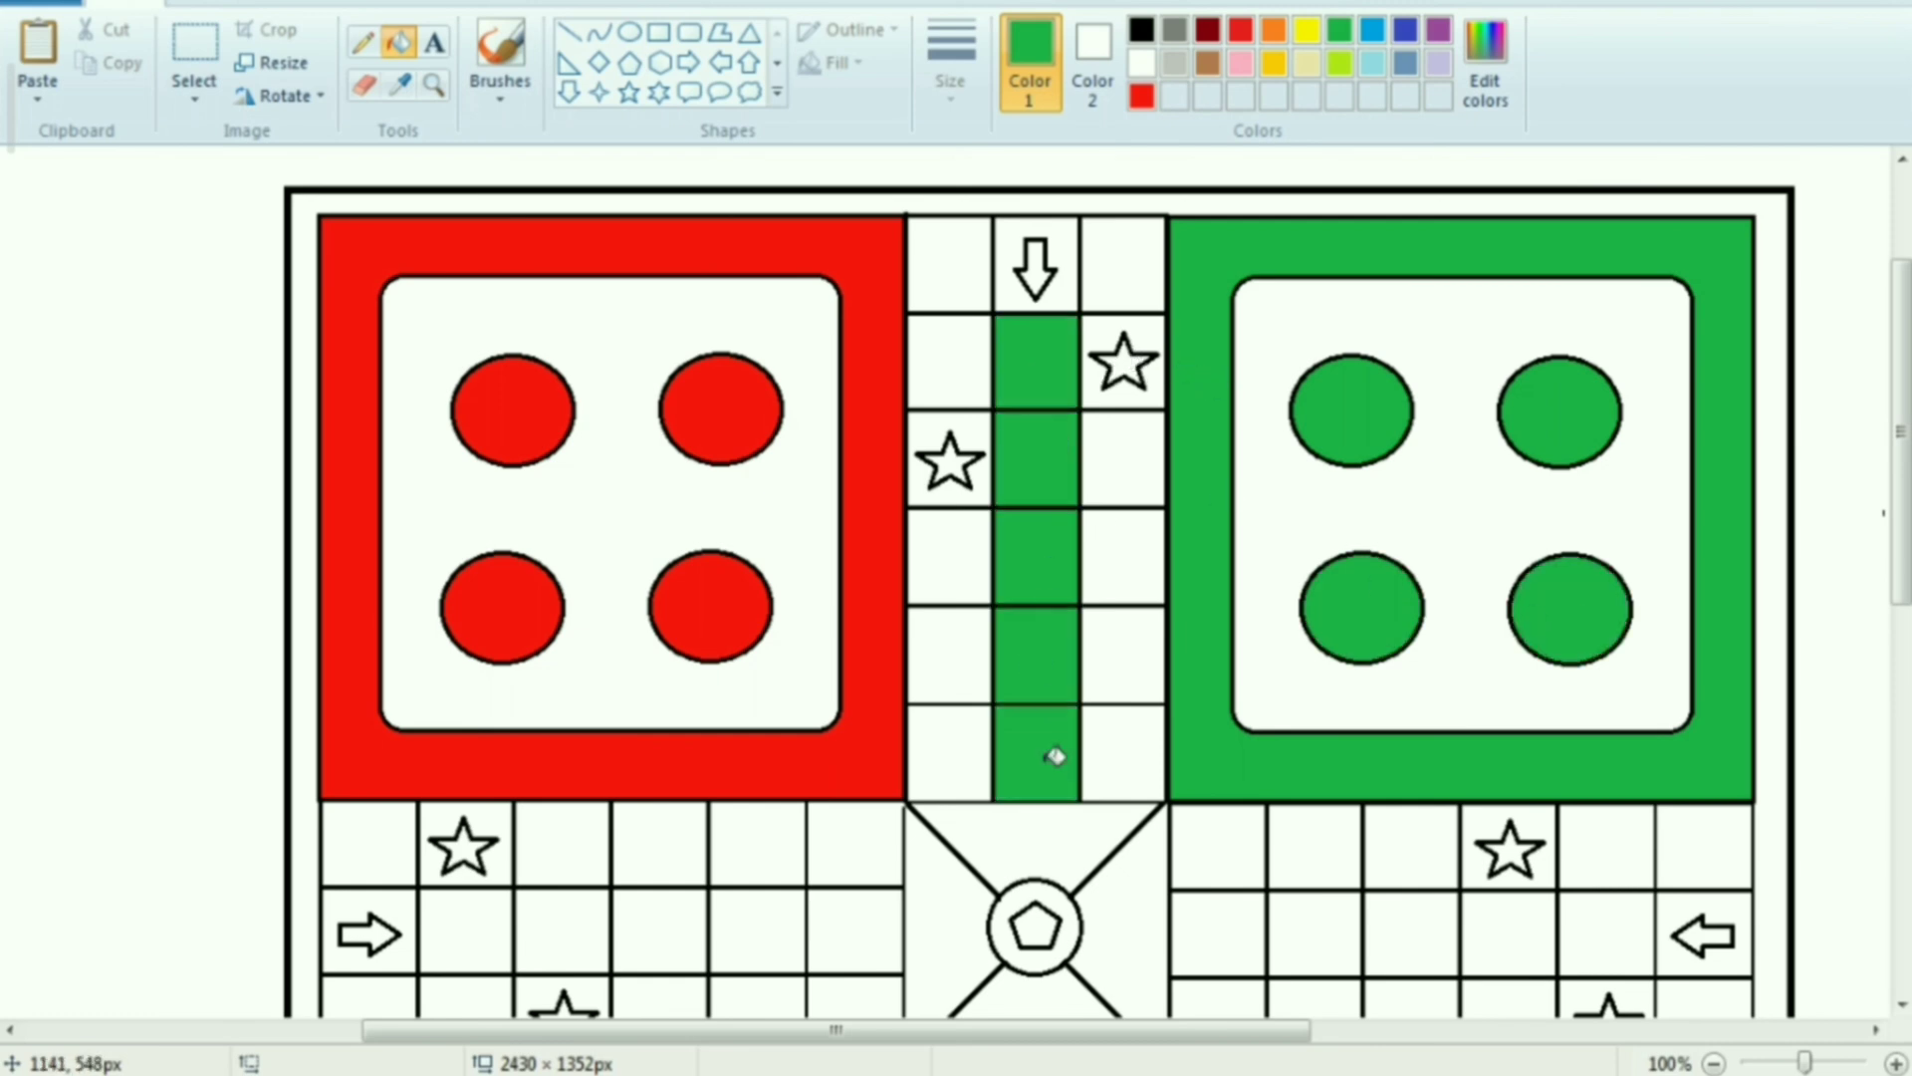
# Fill the upper arm's arrow and both of its stars with green
pyautogui.scroll(1, 1056, 548)
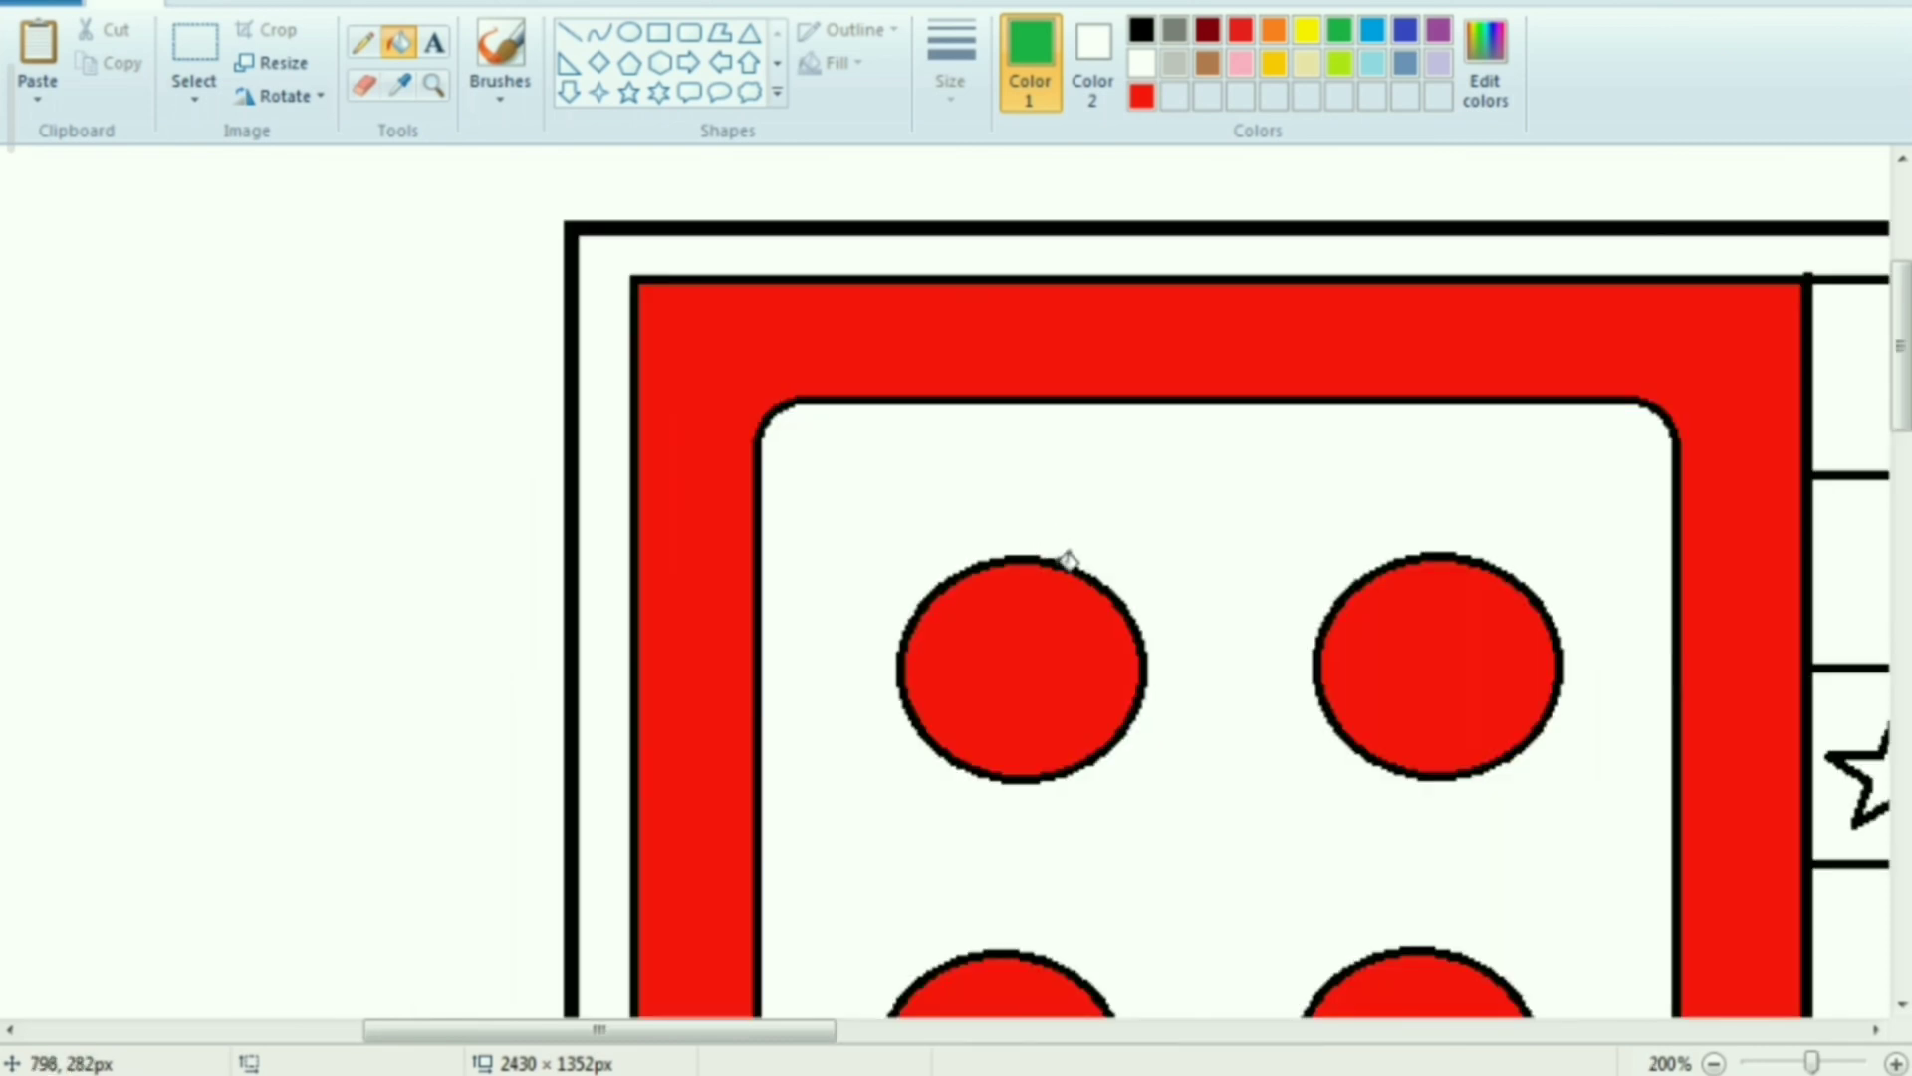
pyautogui.scroll(-1, 1067, 559)
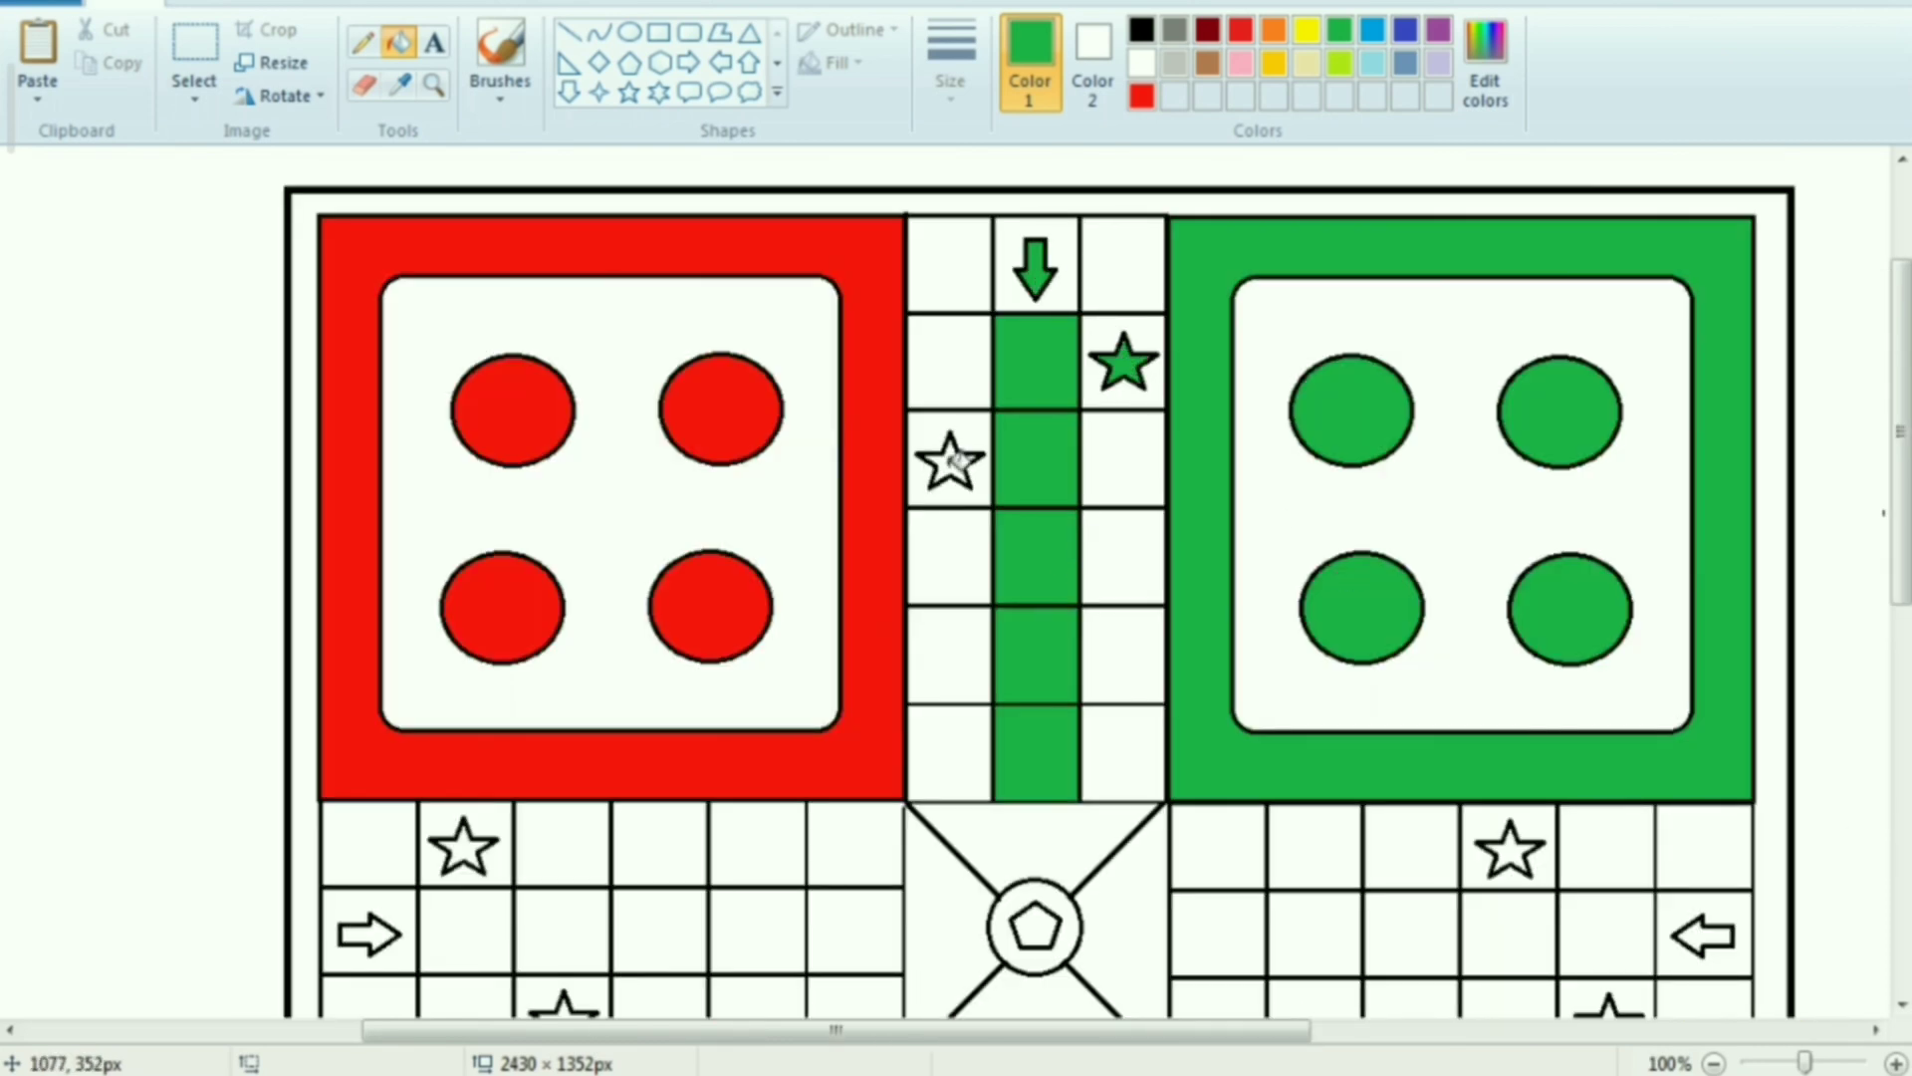
pyautogui.scroll(-2, 1217, 512)
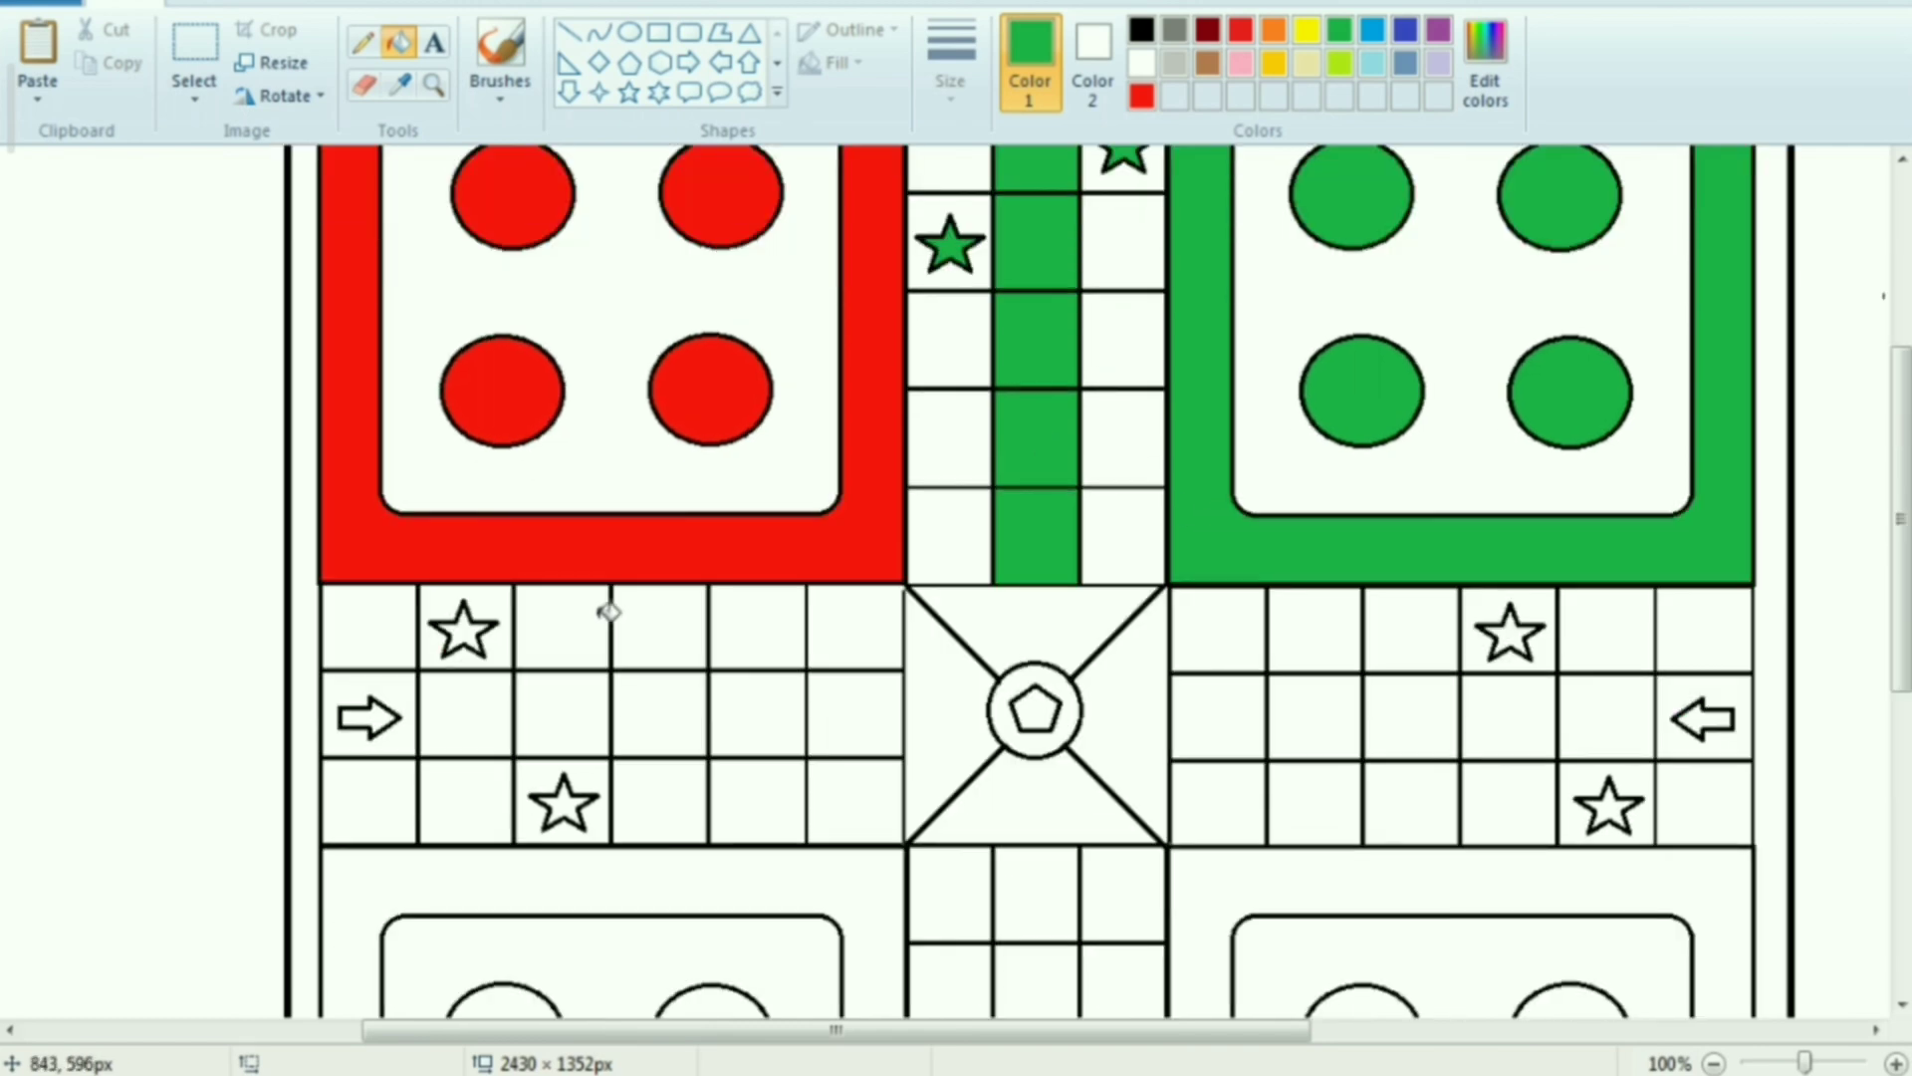
# Fill the left arm's arrow and both of its stars with the custom red
pyautogui.click(1142, 95)
pyautogui.click(469, 632)
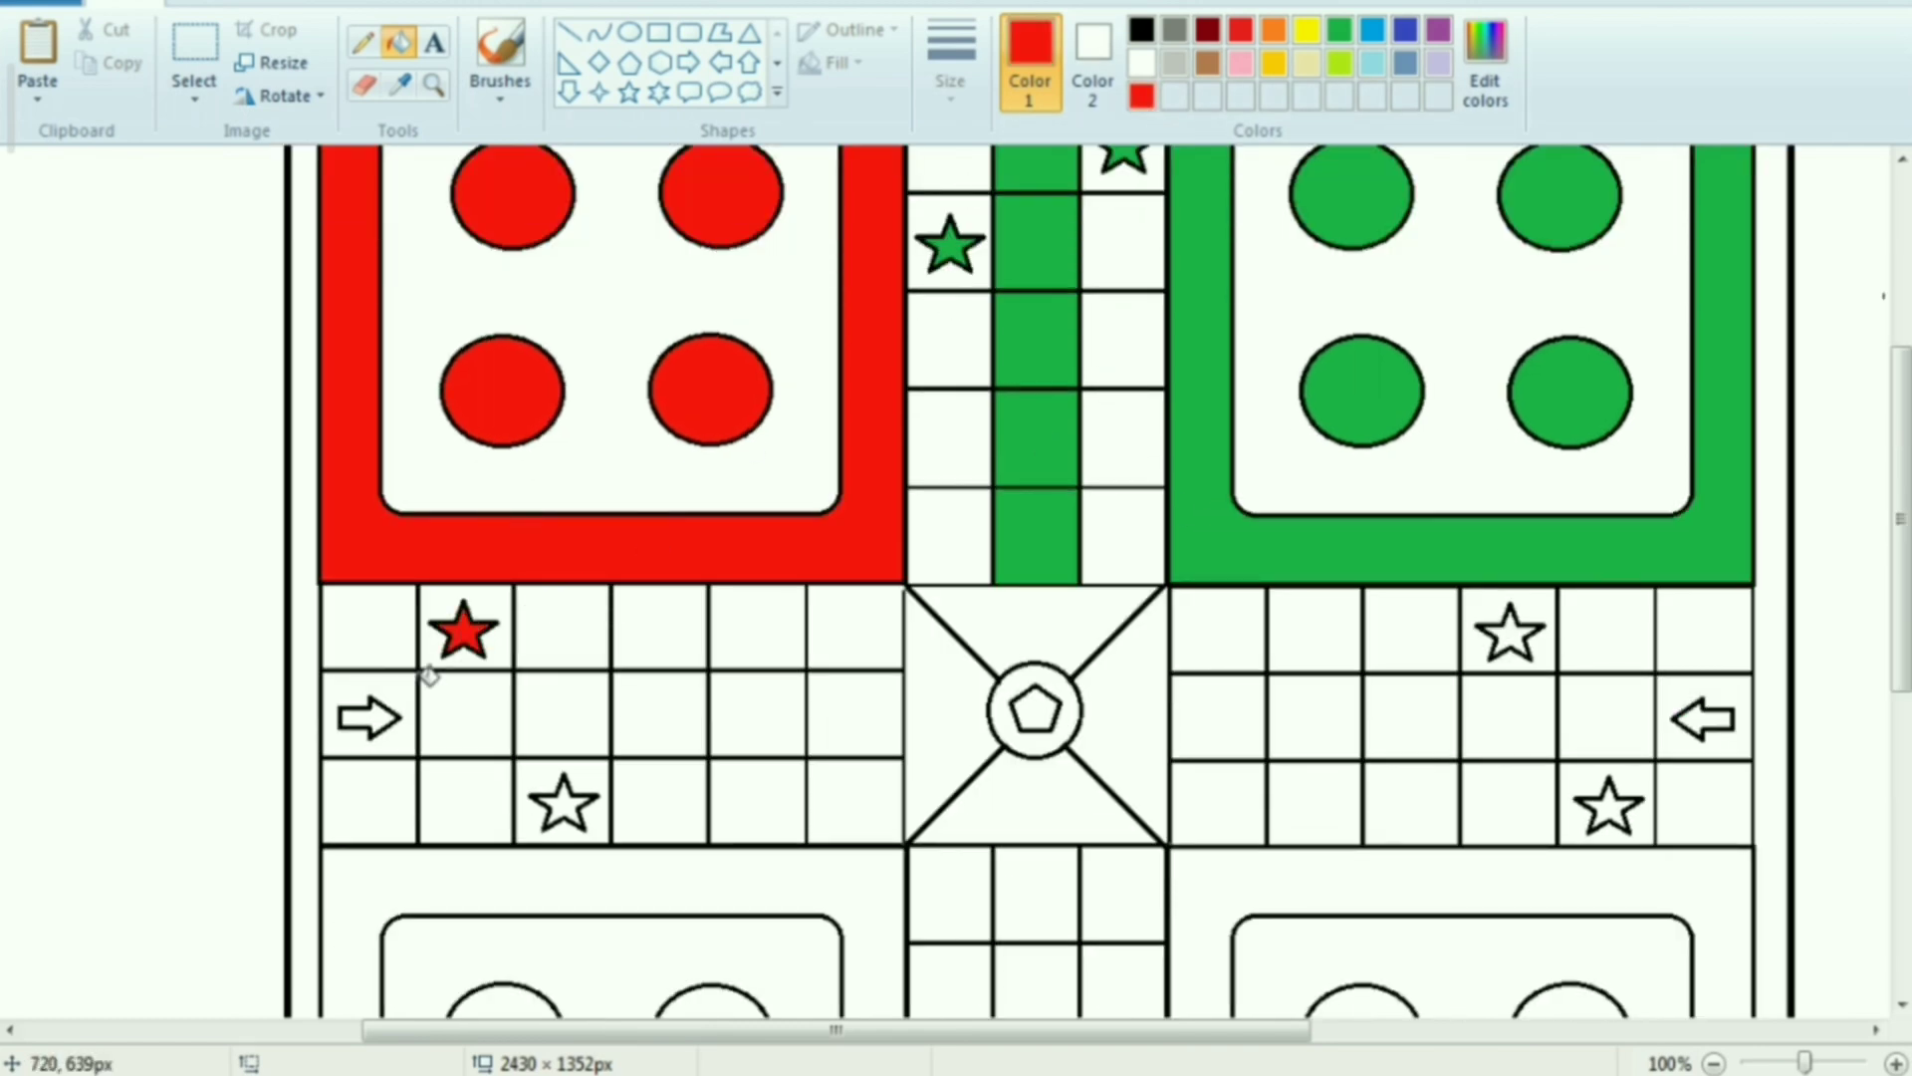
pyautogui.click(386, 719)
pyautogui.click(576, 804)
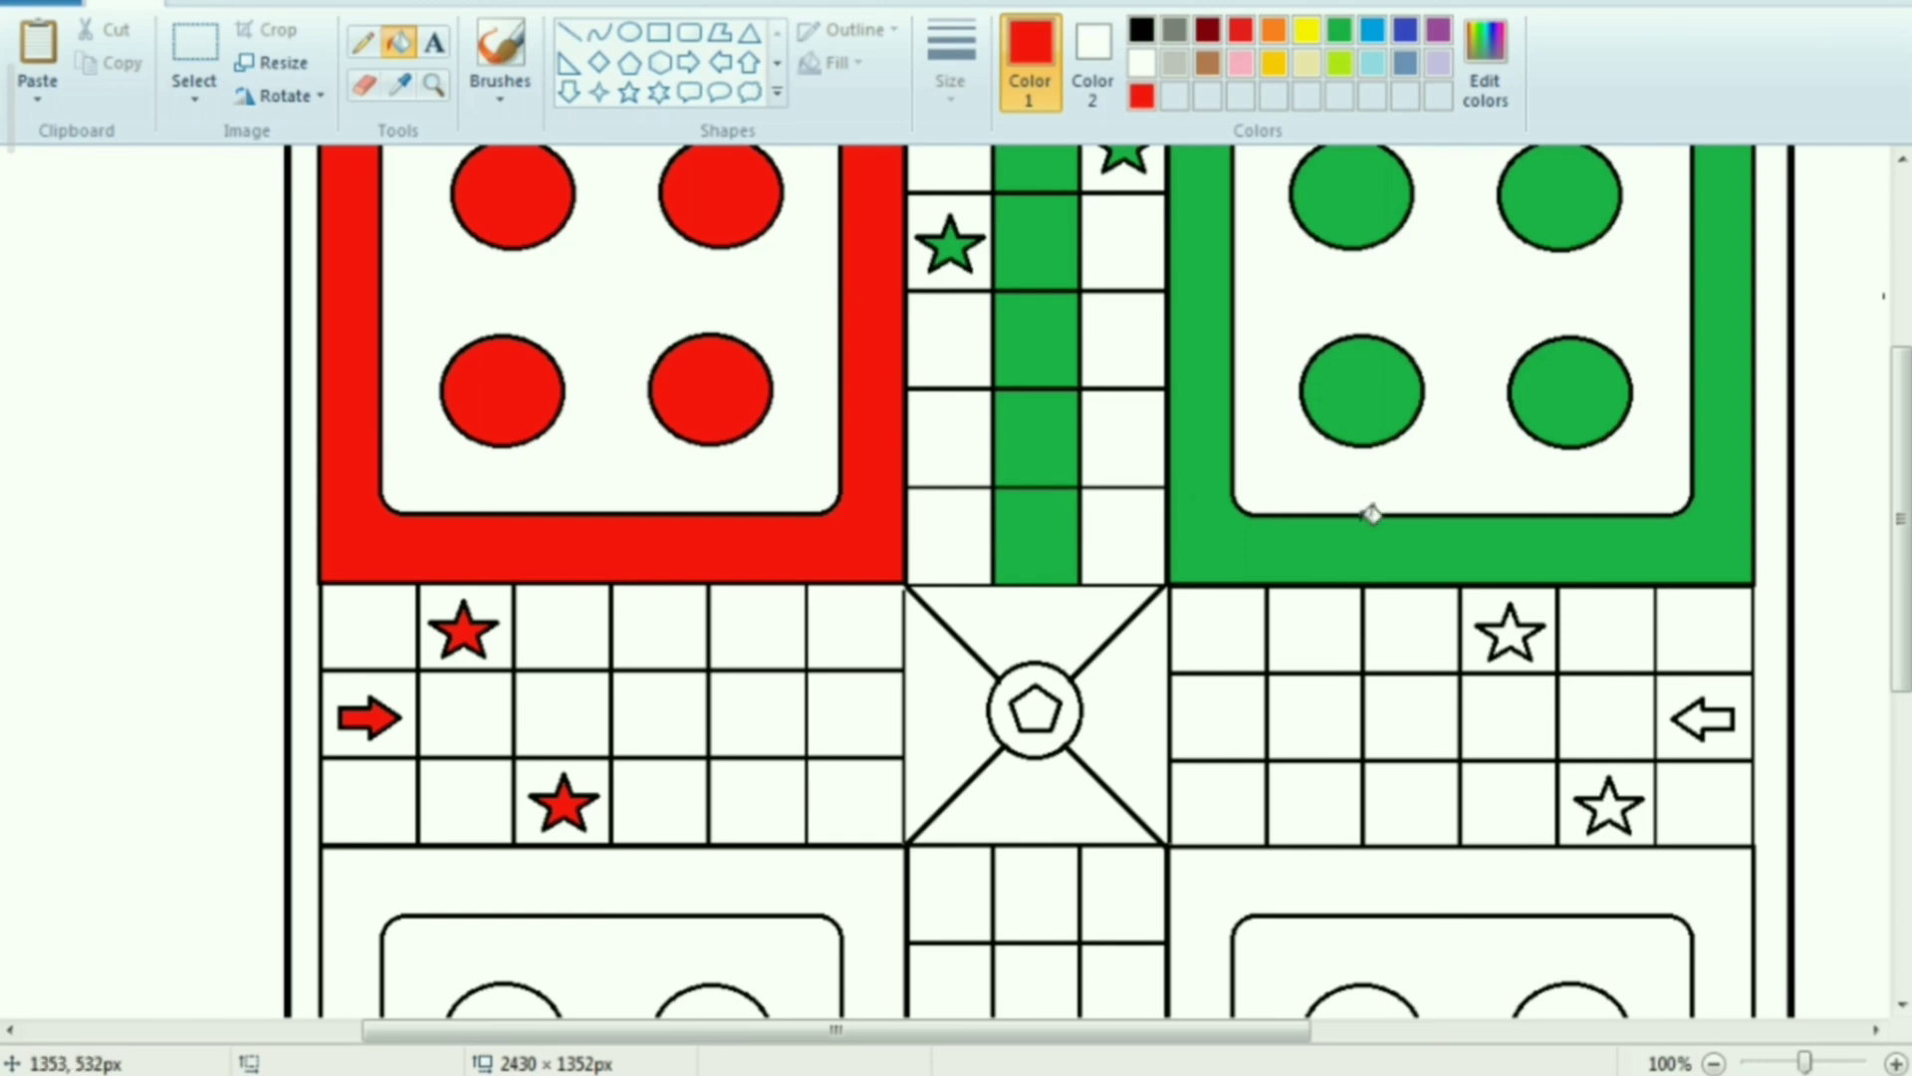
# Fill the central square's left triangle with the custom red and its upper triangle with green
pyautogui.click(971, 709)
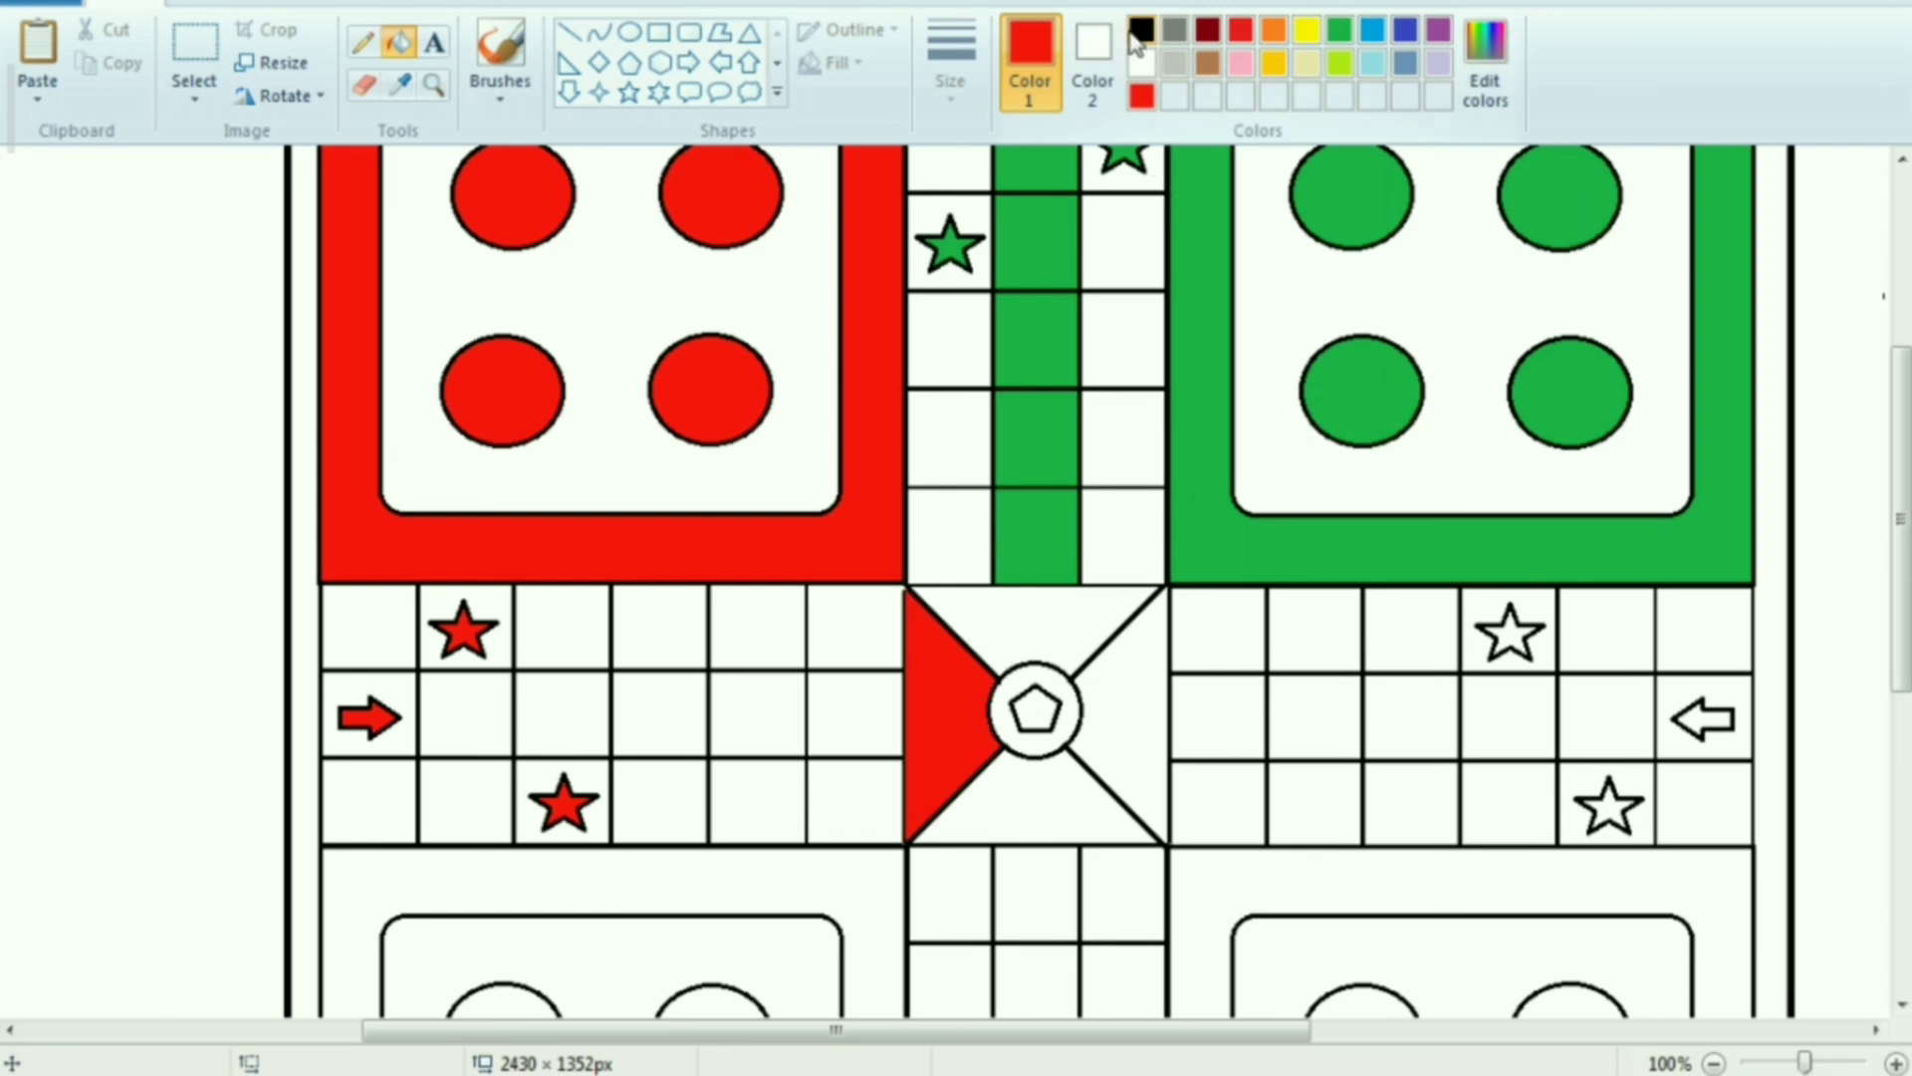
pyautogui.click(1339, 30)
pyautogui.click(1066, 624)
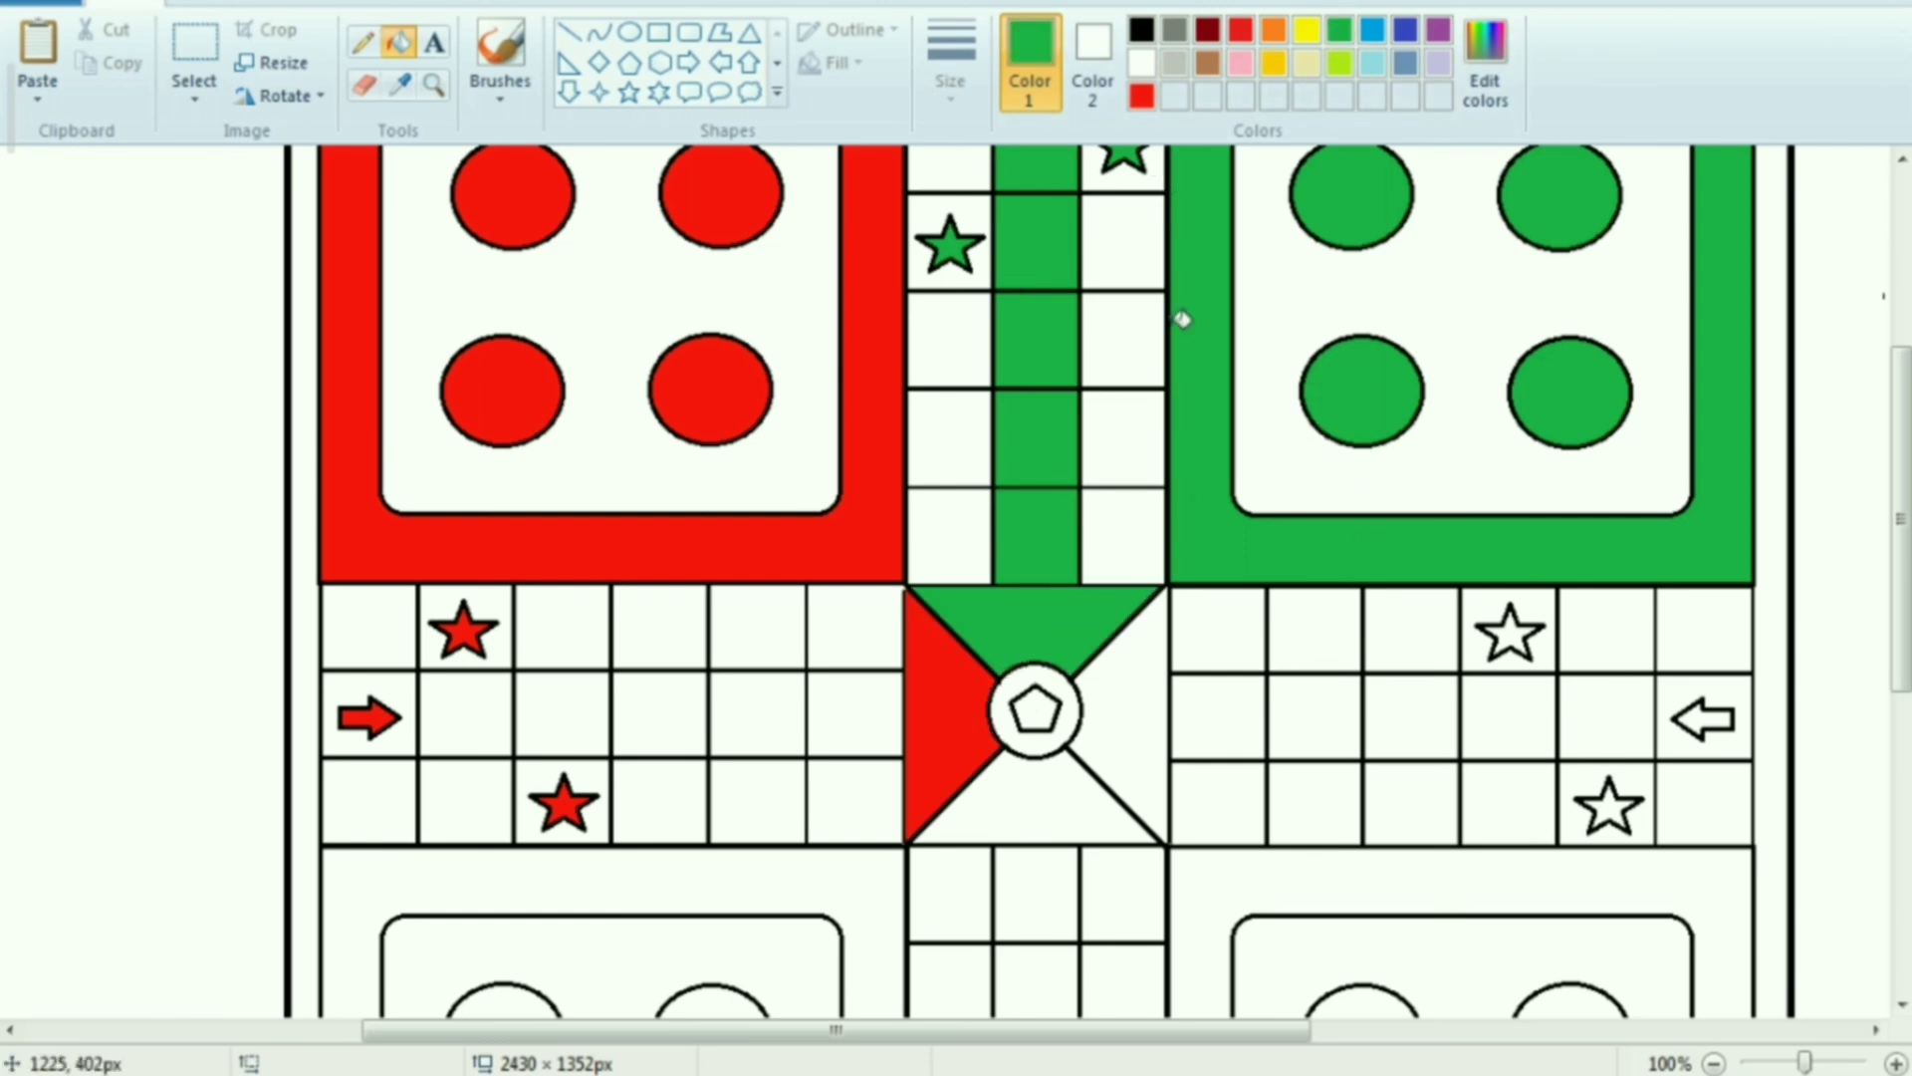
# Fill the lower-right home square's outer band and four circles, plus the right arm's stars and arrow, with yellow
pyautogui.scroll(-5, 1524, 772)
pyautogui.click(1309, 32)
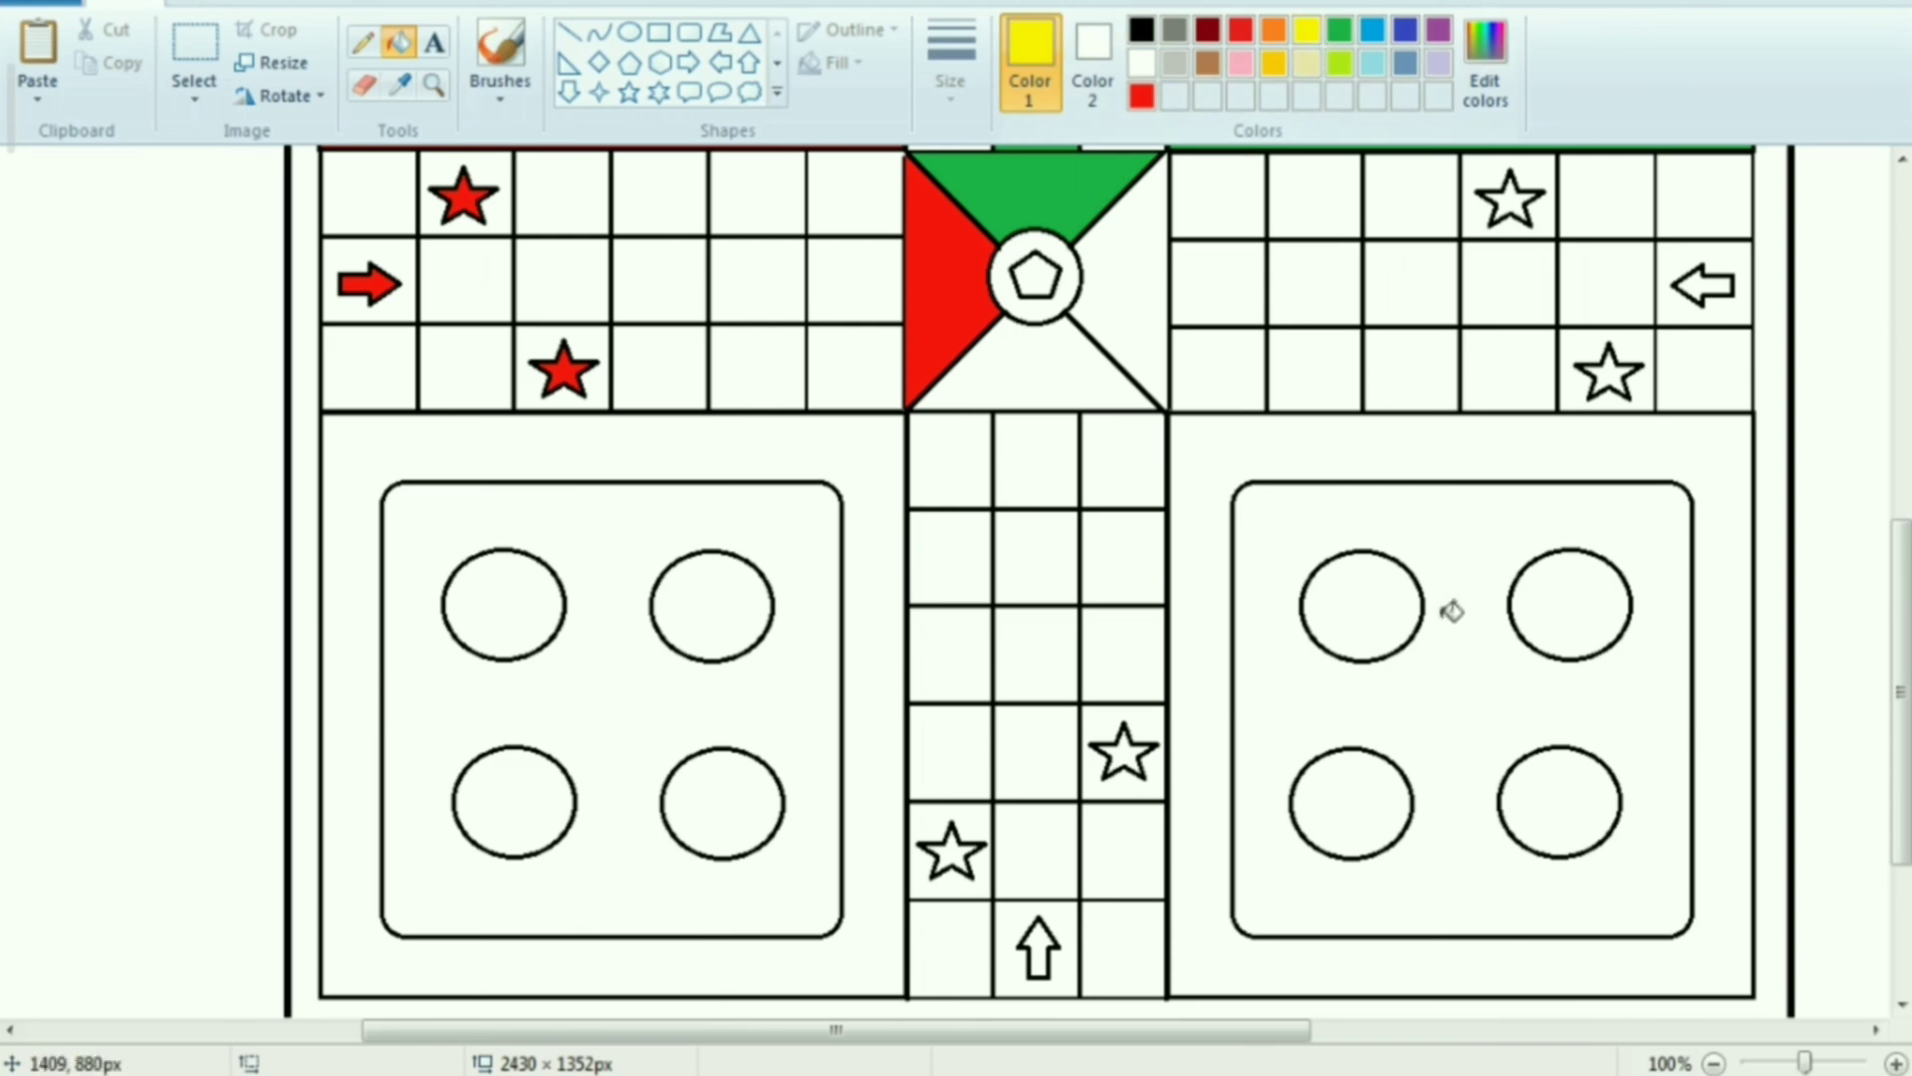
pyautogui.click(1537, 432)
pyautogui.click(1376, 635)
pyautogui.click(1372, 796)
pyautogui.click(1571, 614)
pyautogui.click(1566, 860)
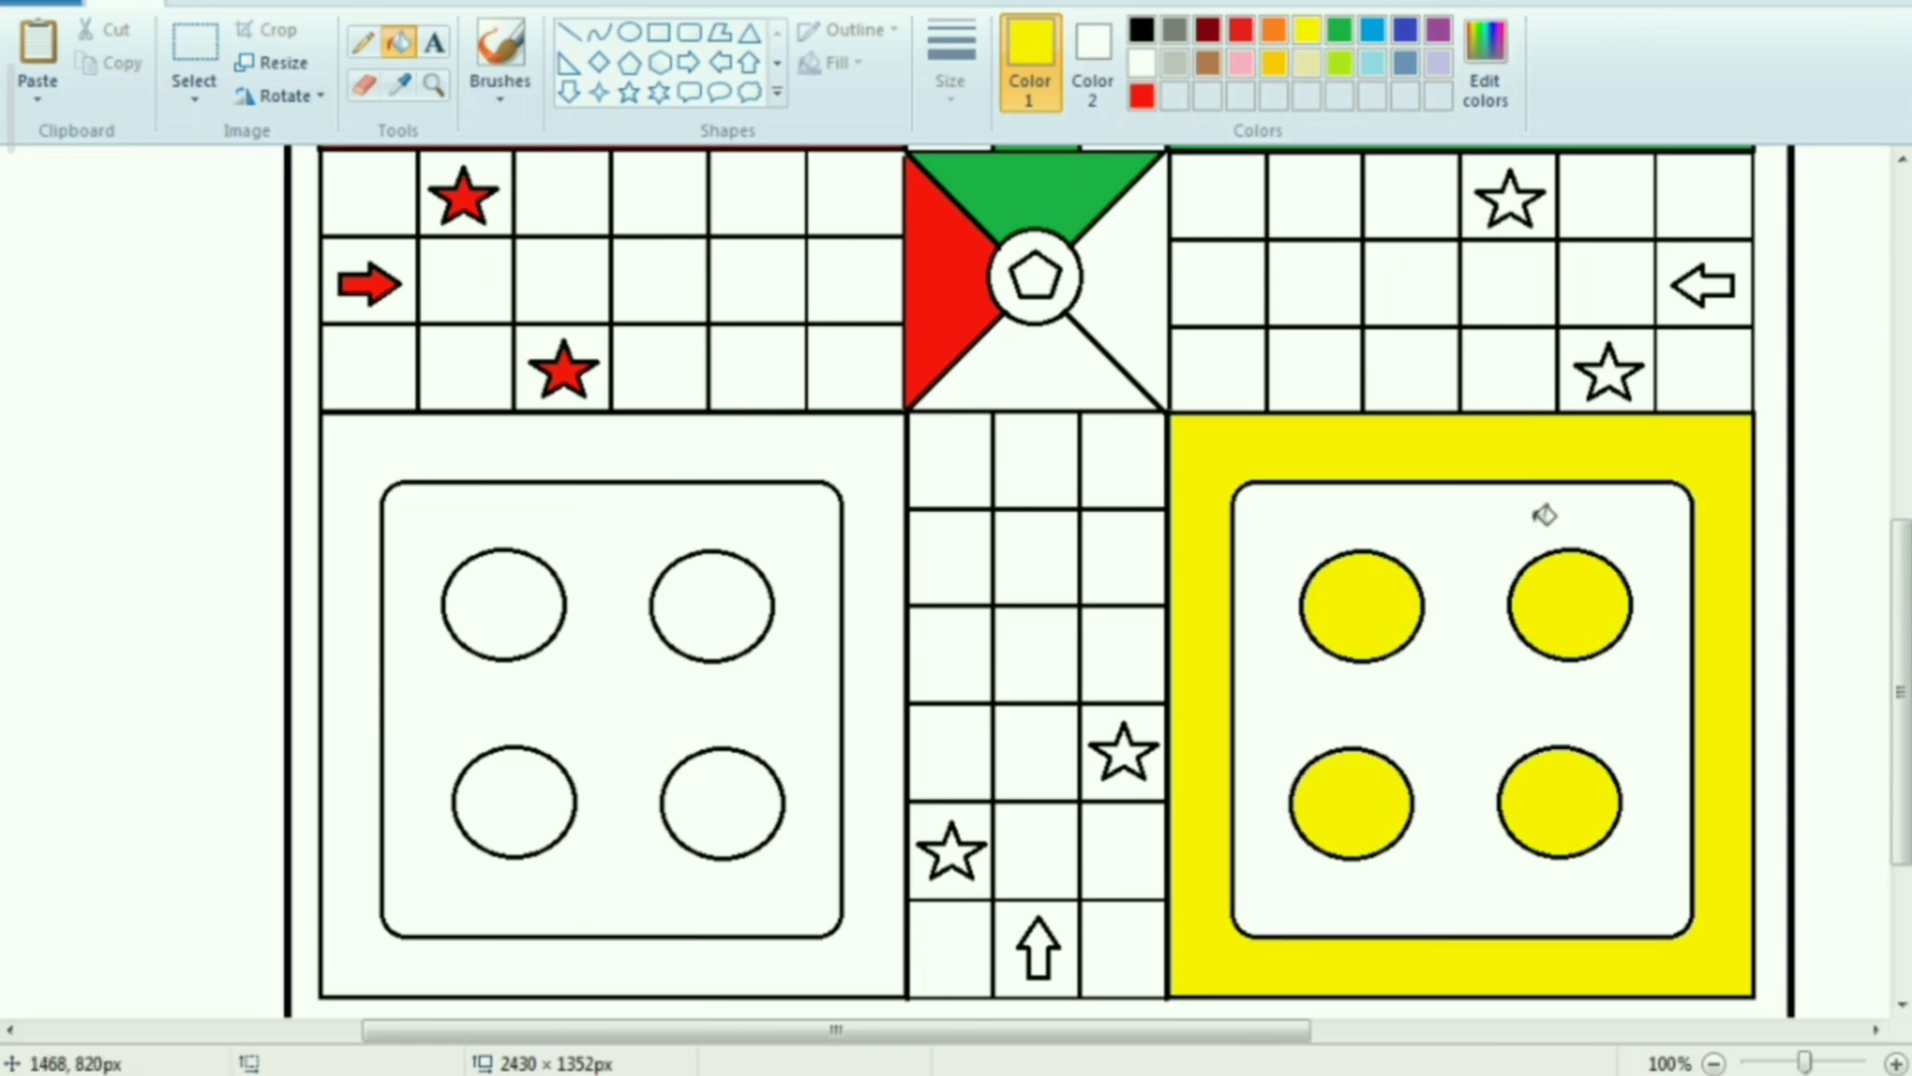
pyautogui.click(1519, 202)
pyautogui.click(1709, 287)
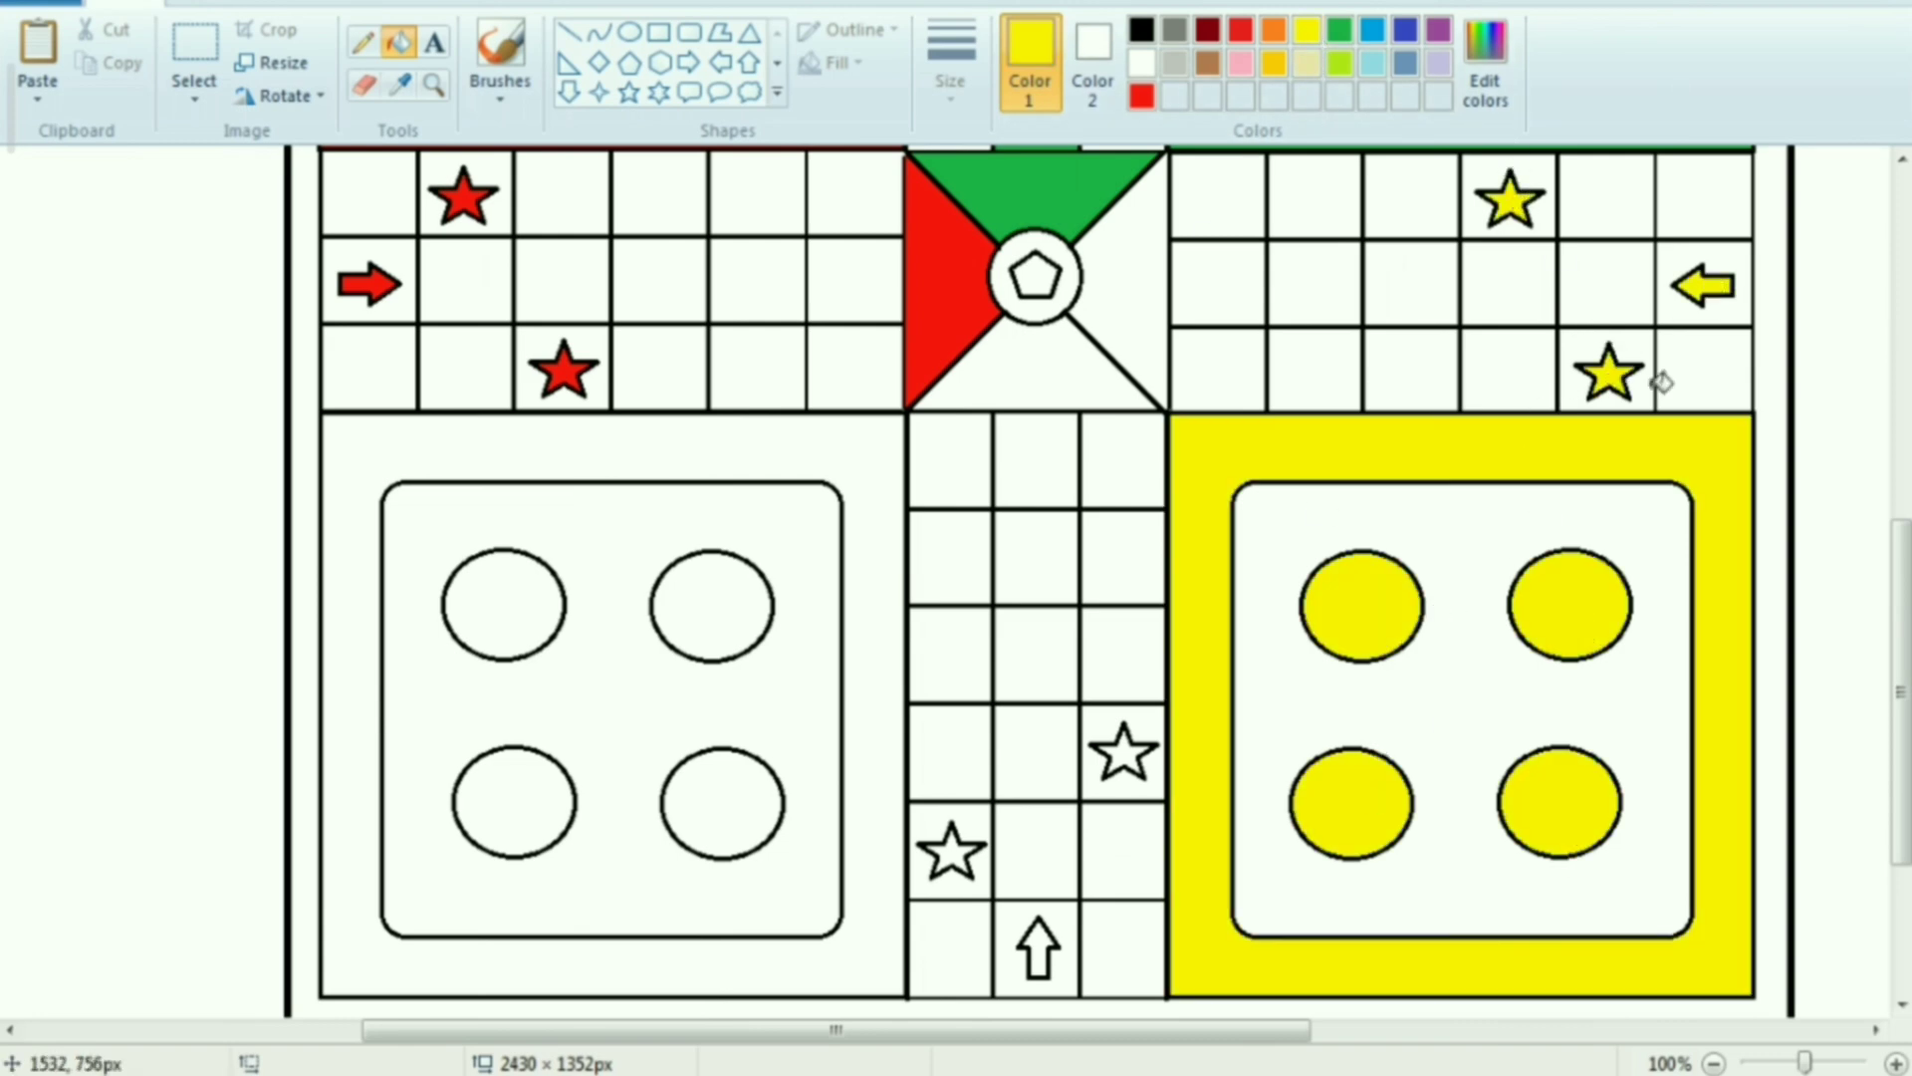
# Fill the lower-left home square's outer band and four circles, plus the lower arm's stars and arrow, with indigo blue
pyautogui.click(1406, 31)
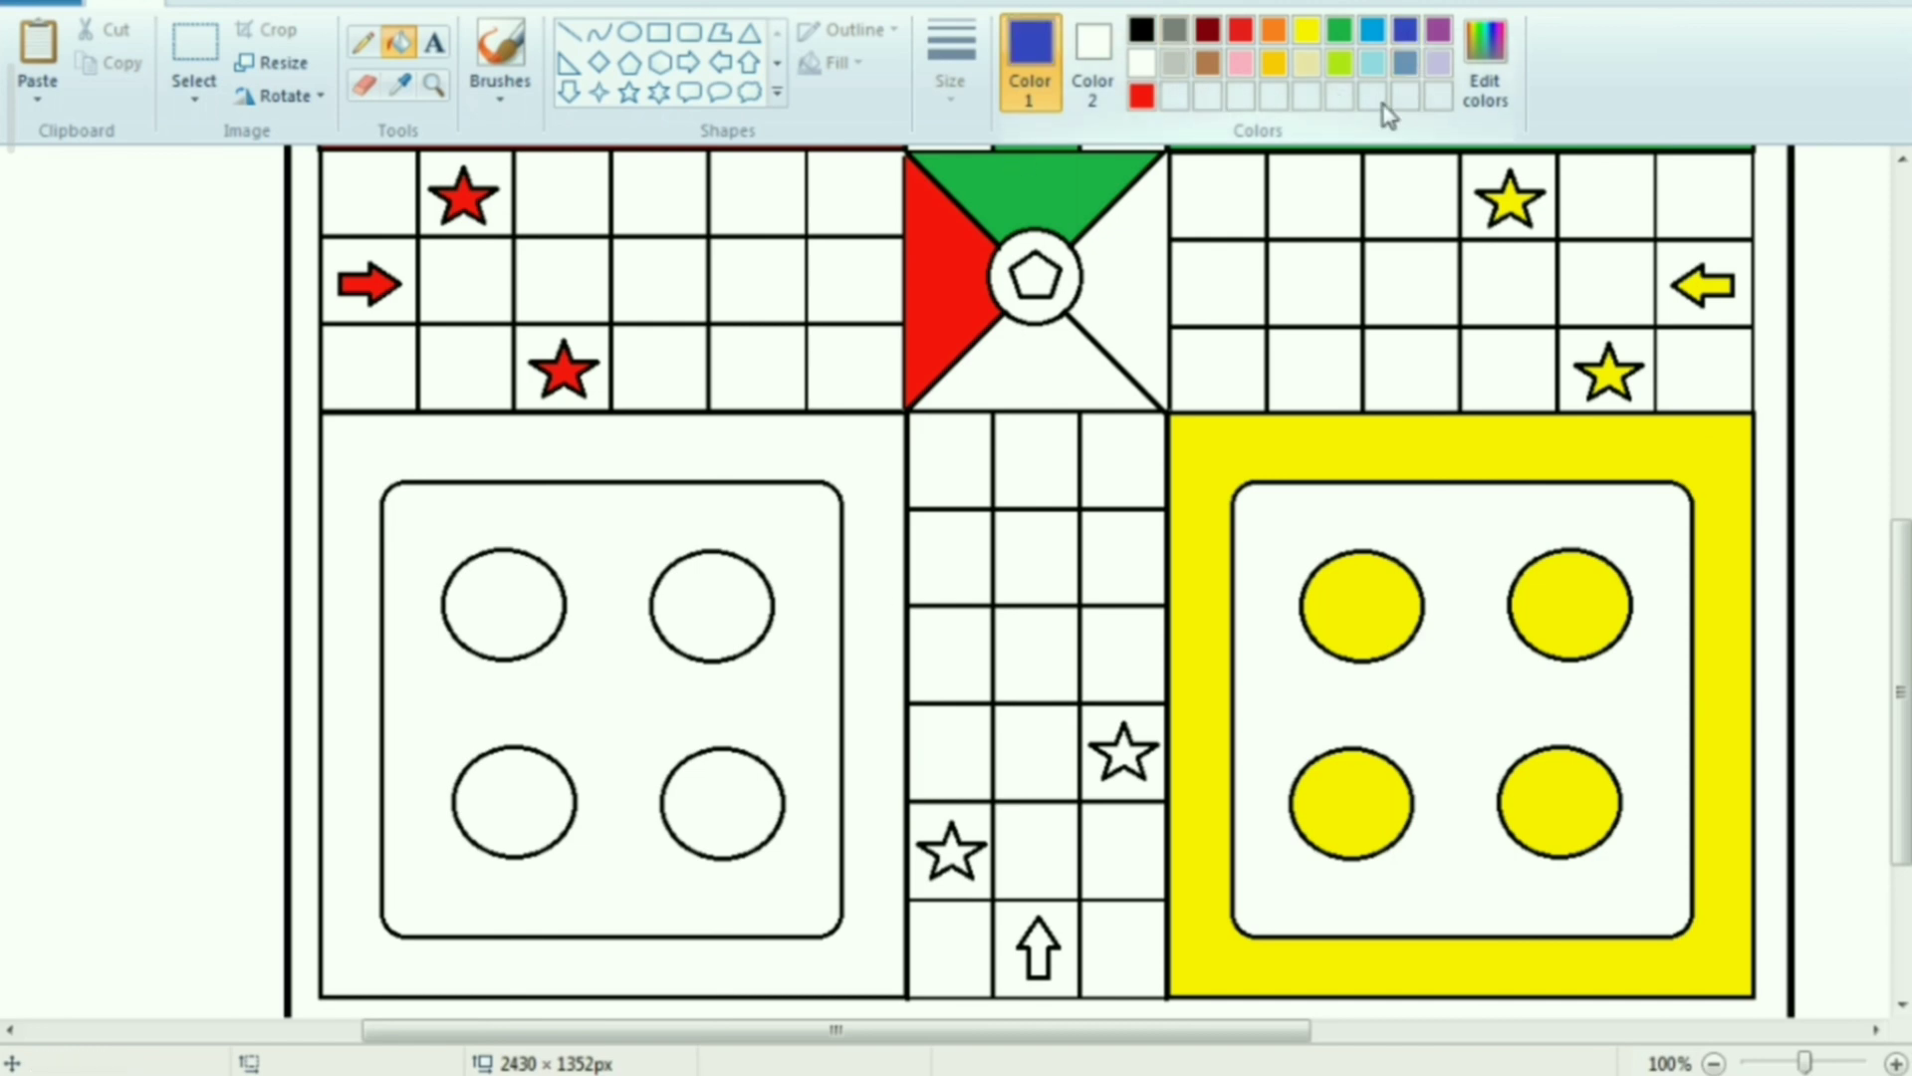
pyautogui.click(608, 453)
pyautogui.click(486, 591)
pyautogui.click(509, 815)
pyautogui.click(713, 610)
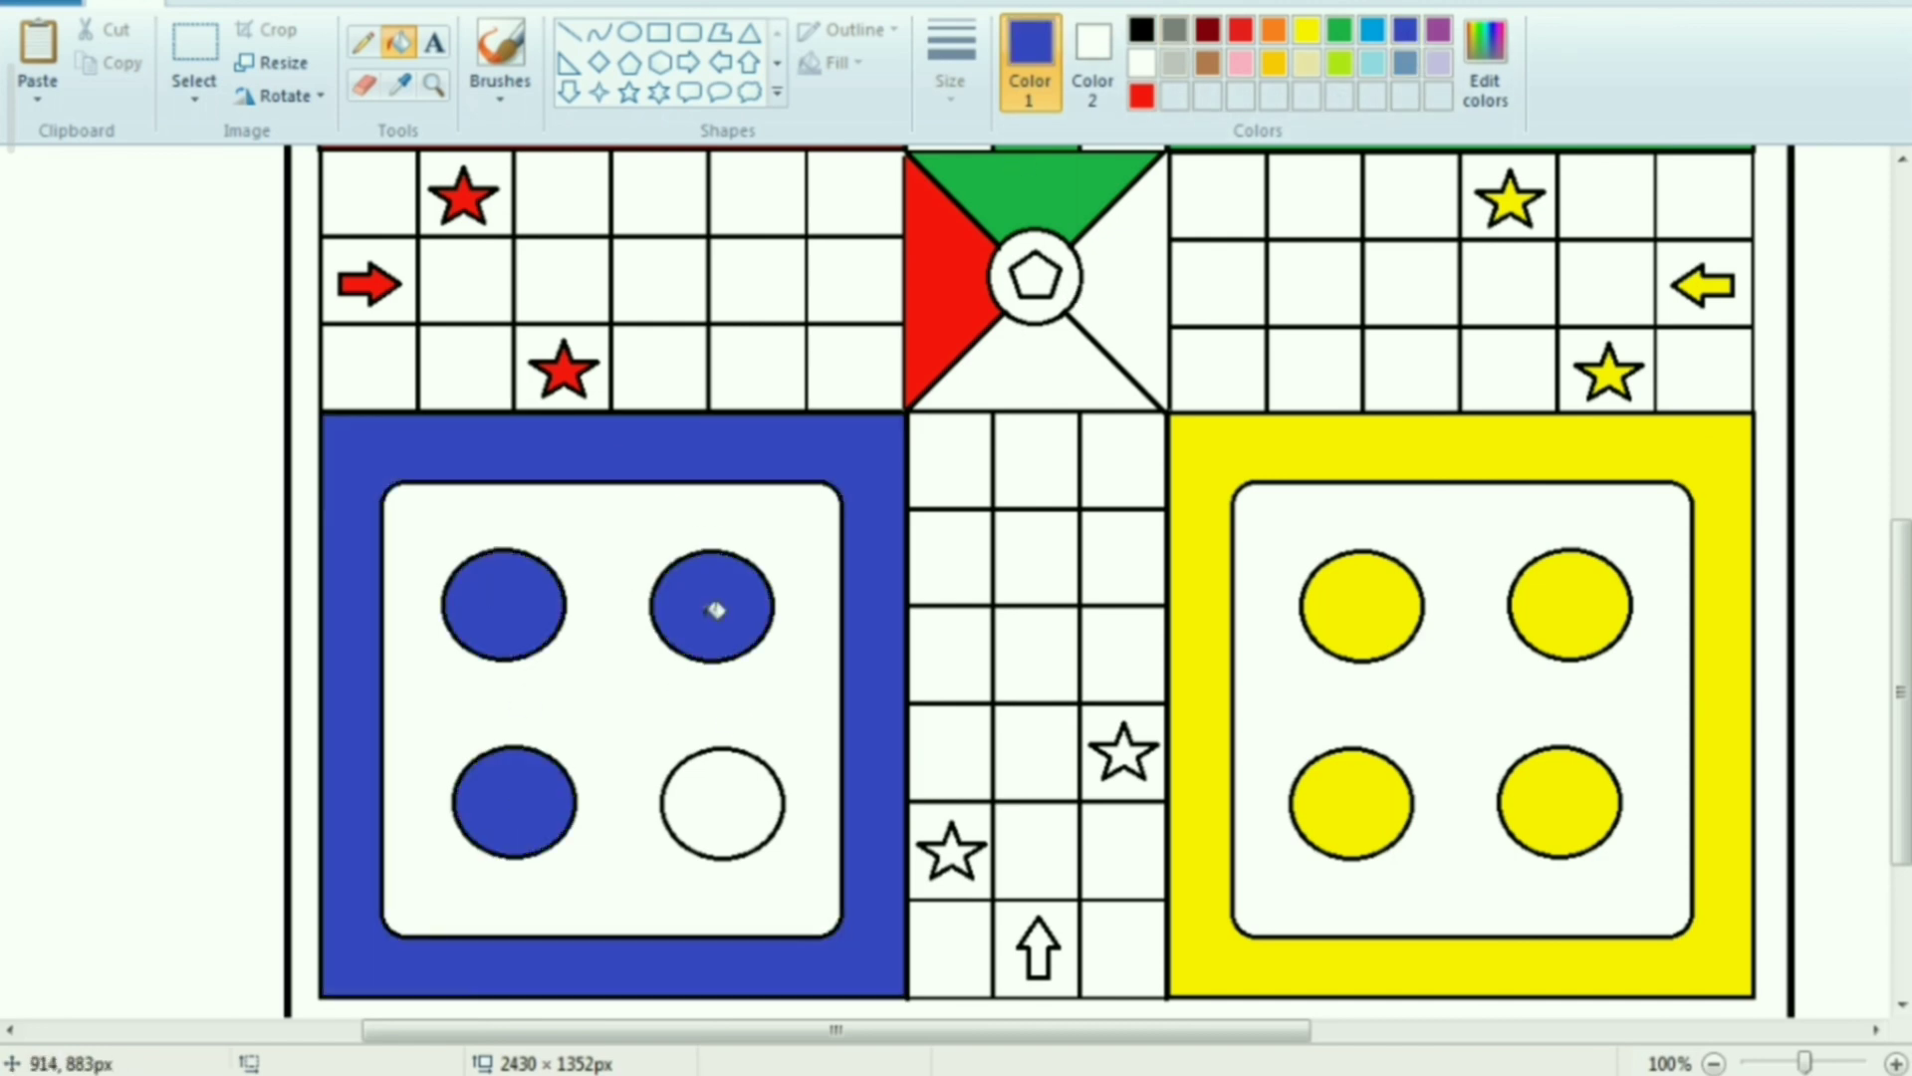
pyautogui.click(722, 835)
pyautogui.click(954, 855)
pyautogui.click(1042, 952)
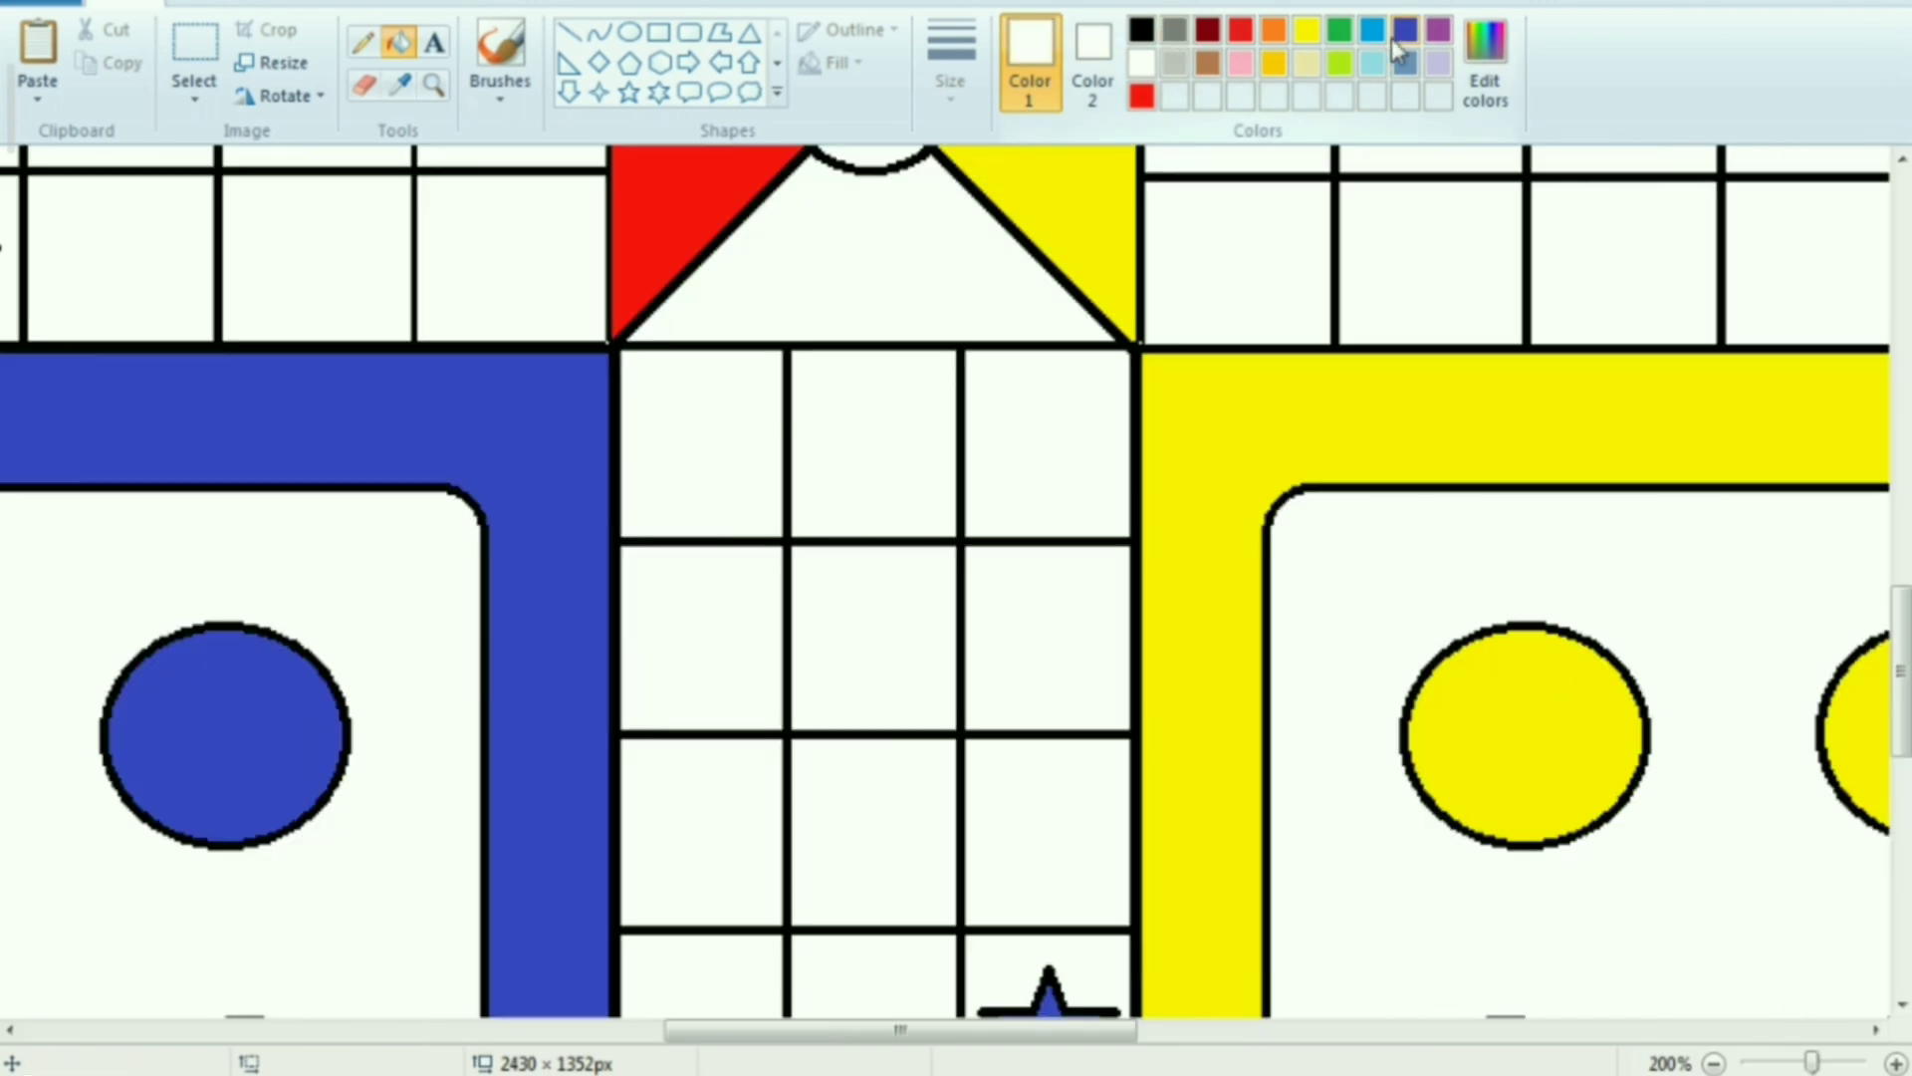
# Fill the central square's lower triangle and the lower arm's five middle cells above the arrow with indigo blue
pyautogui.click(1403, 36)
pyautogui.click(922, 289)
pyautogui.click(882, 438)
pyautogui.scroll(-3, 884, 533)
pyautogui.scroll(3, 887, 555)
pyautogui.click(881, 461)
pyautogui.click(883, 628)
pyautogui.click(881, 799)
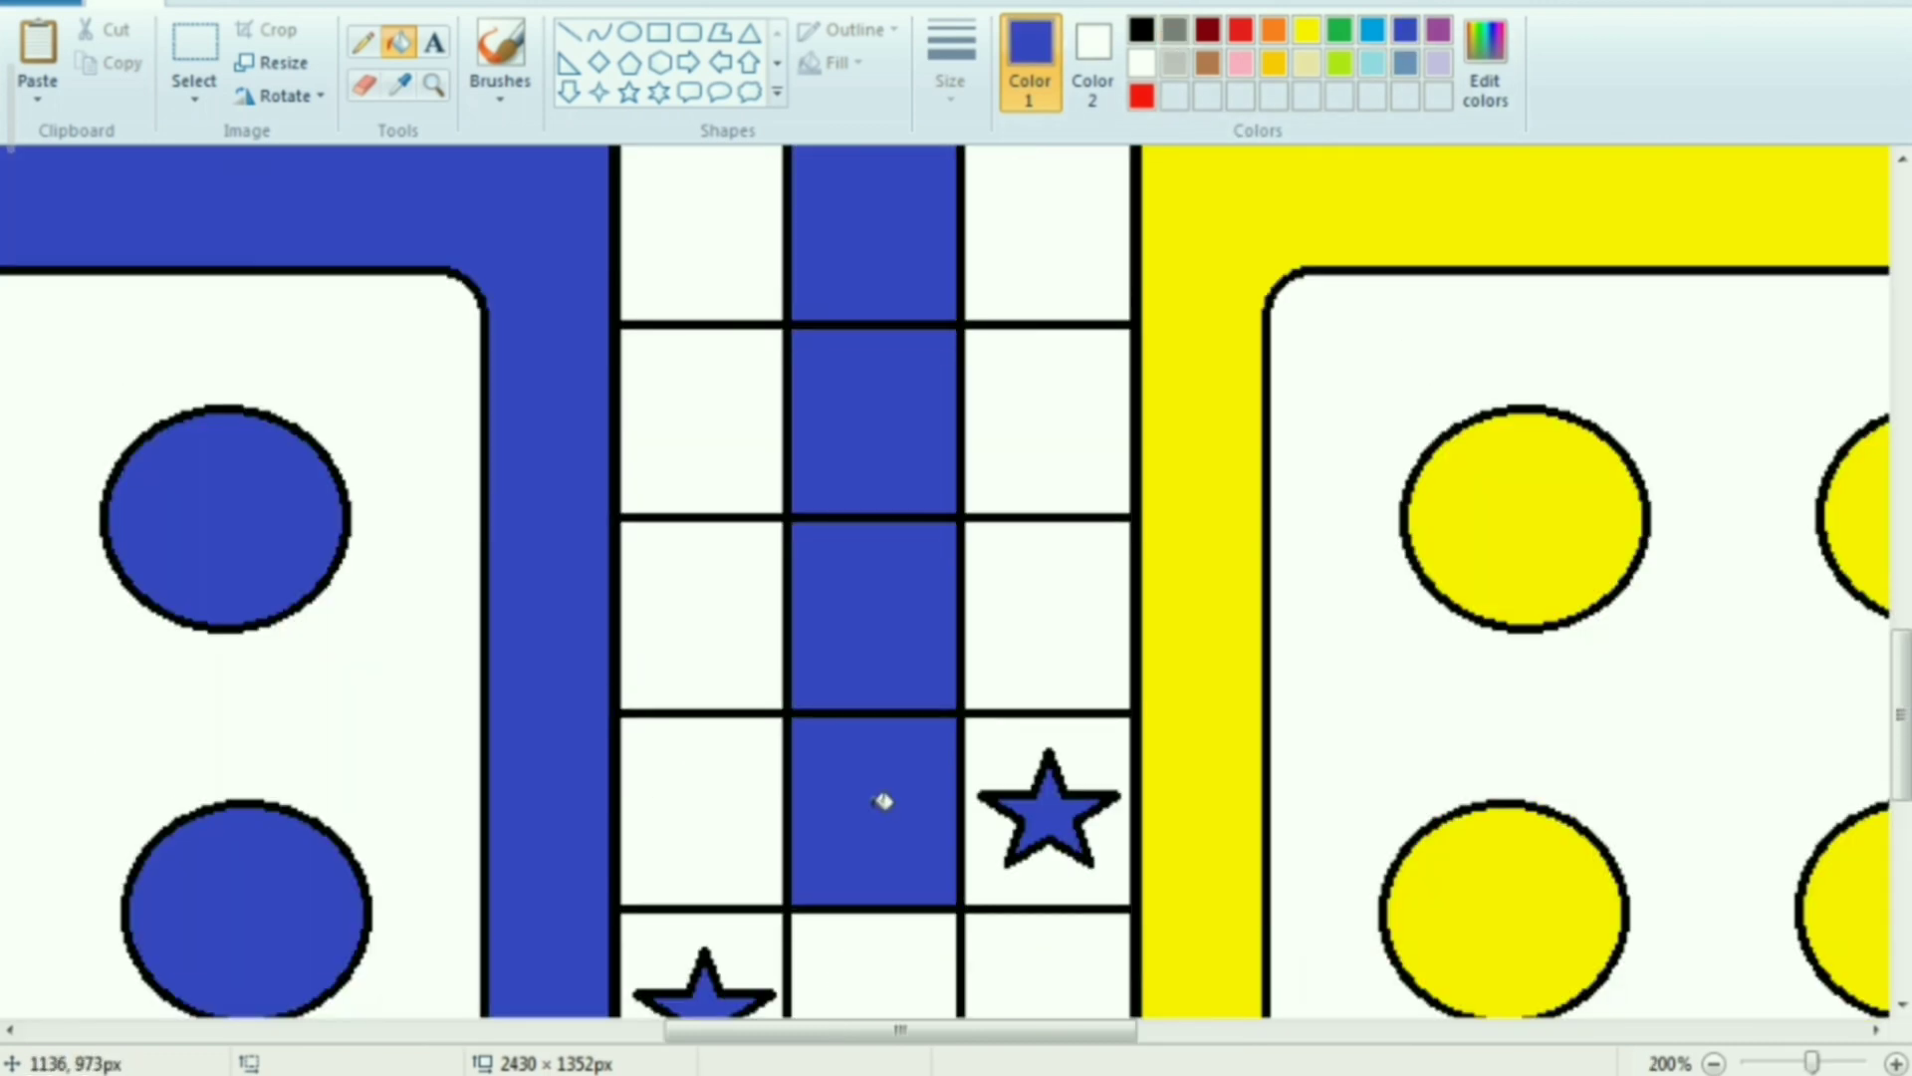
pyautogui.scroll(-2, 854, 779)
pyautogui.click(858, 800)
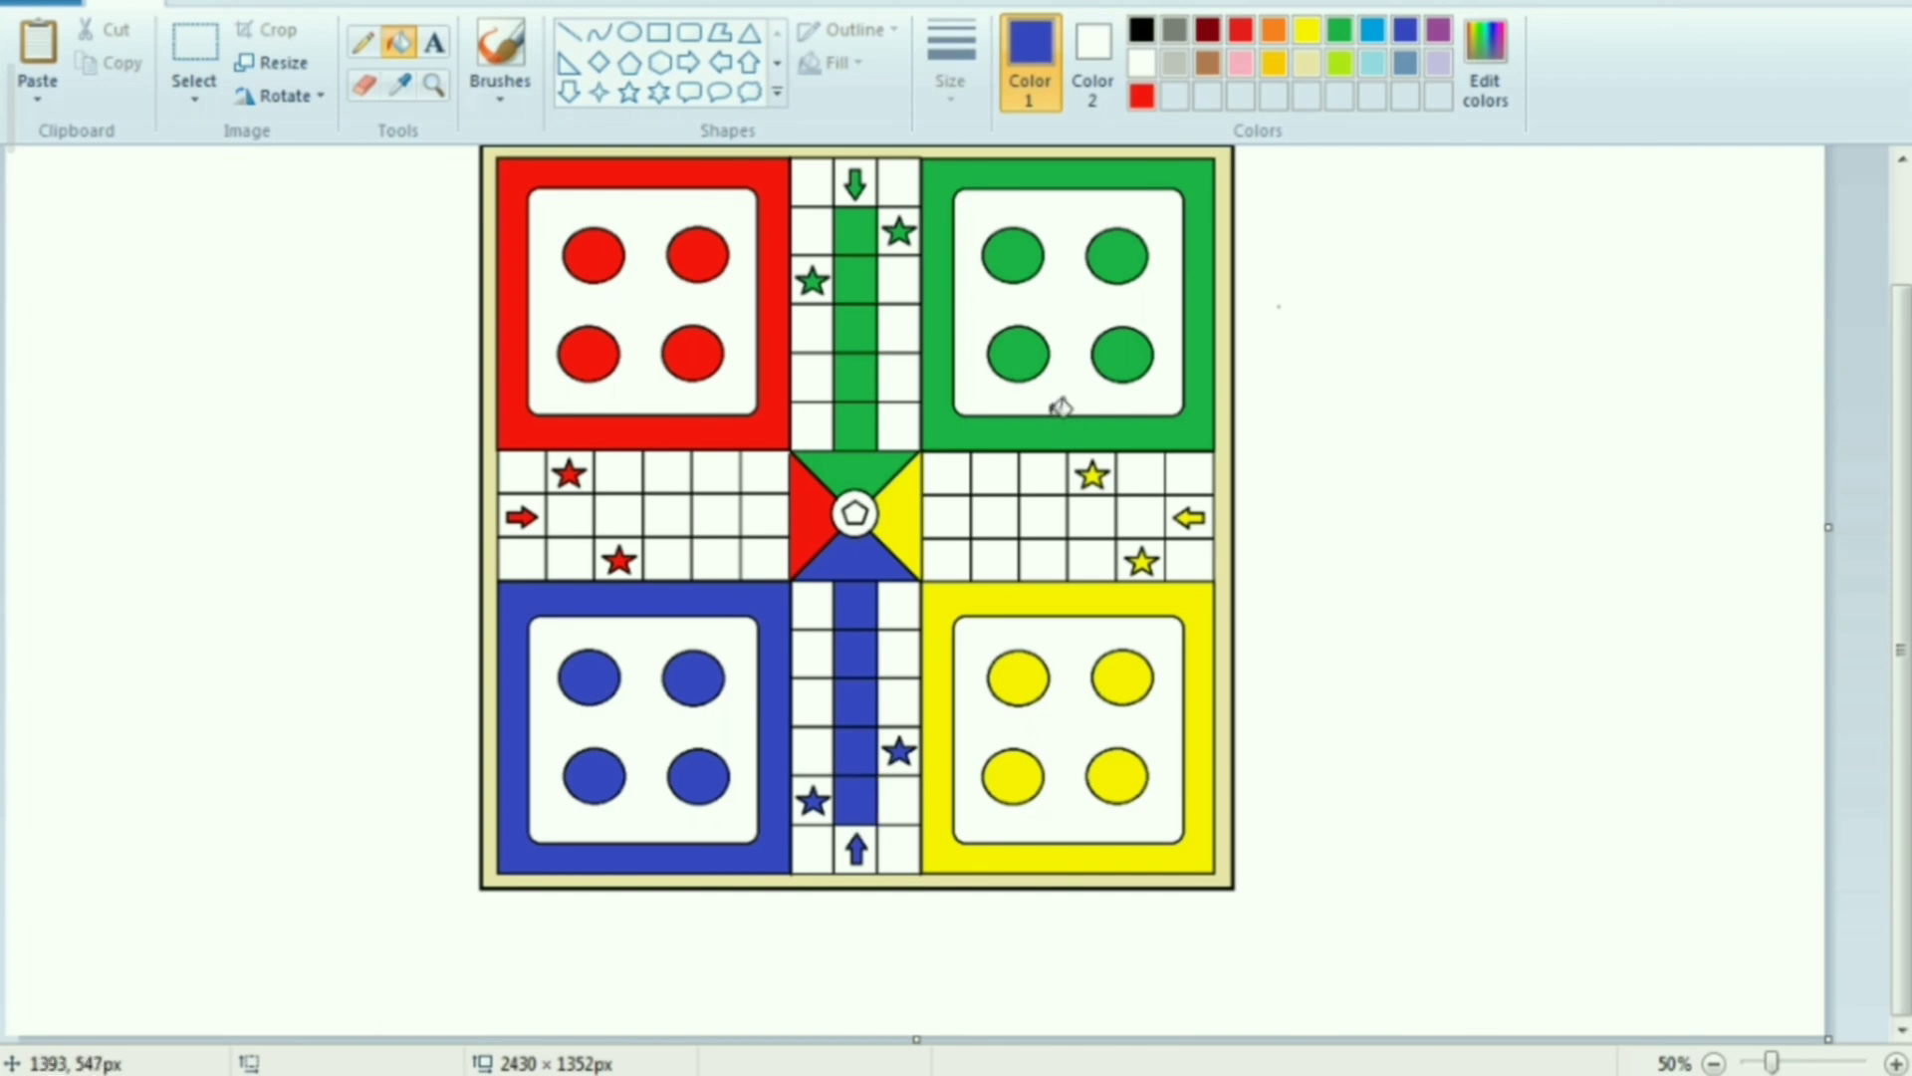
# Fill the right arm's five middle cells between the central square and the arrow with yellow
pyautogui.click(1307, 29)
pyautogui.click(946, 516)
pyautogui.click(996, 516)
pyautogui.click(1044, 516)
pyautogui.click(1093, 516)
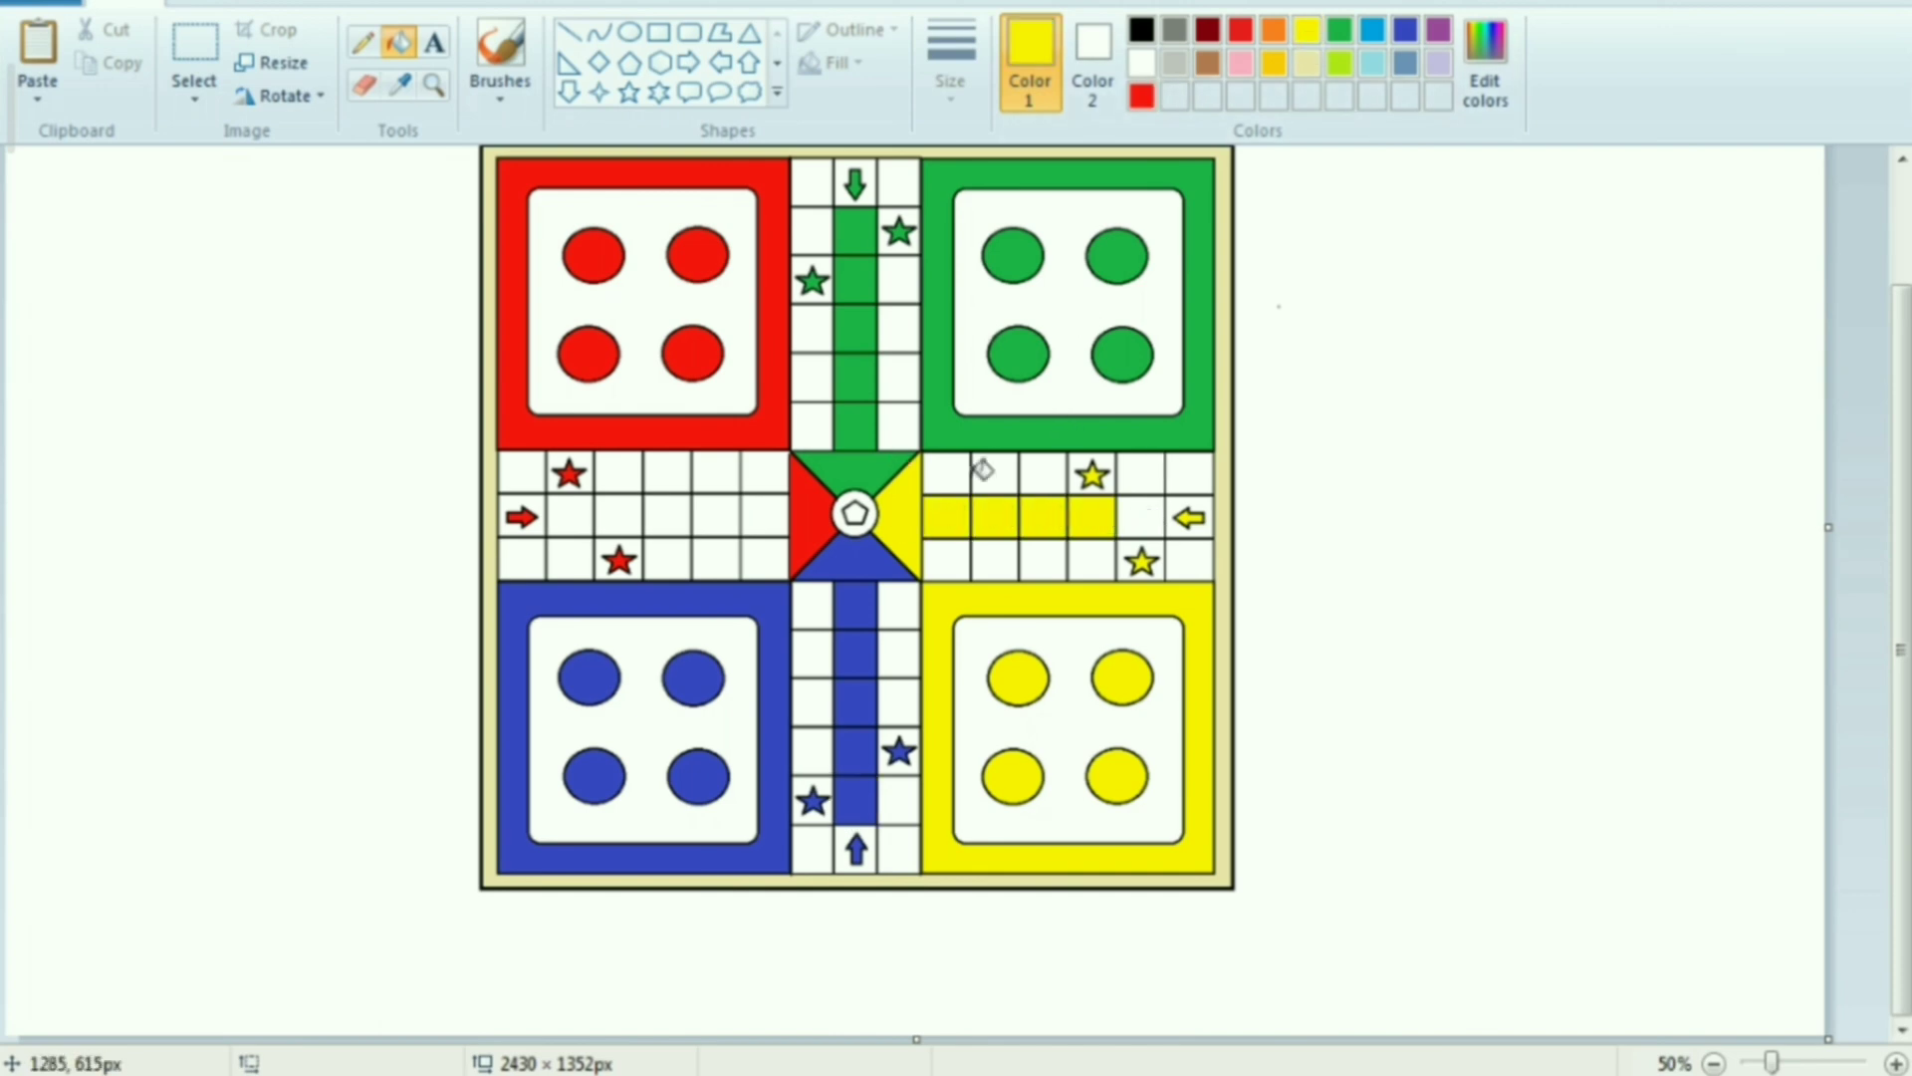
pyautogui.click(1145, 516)
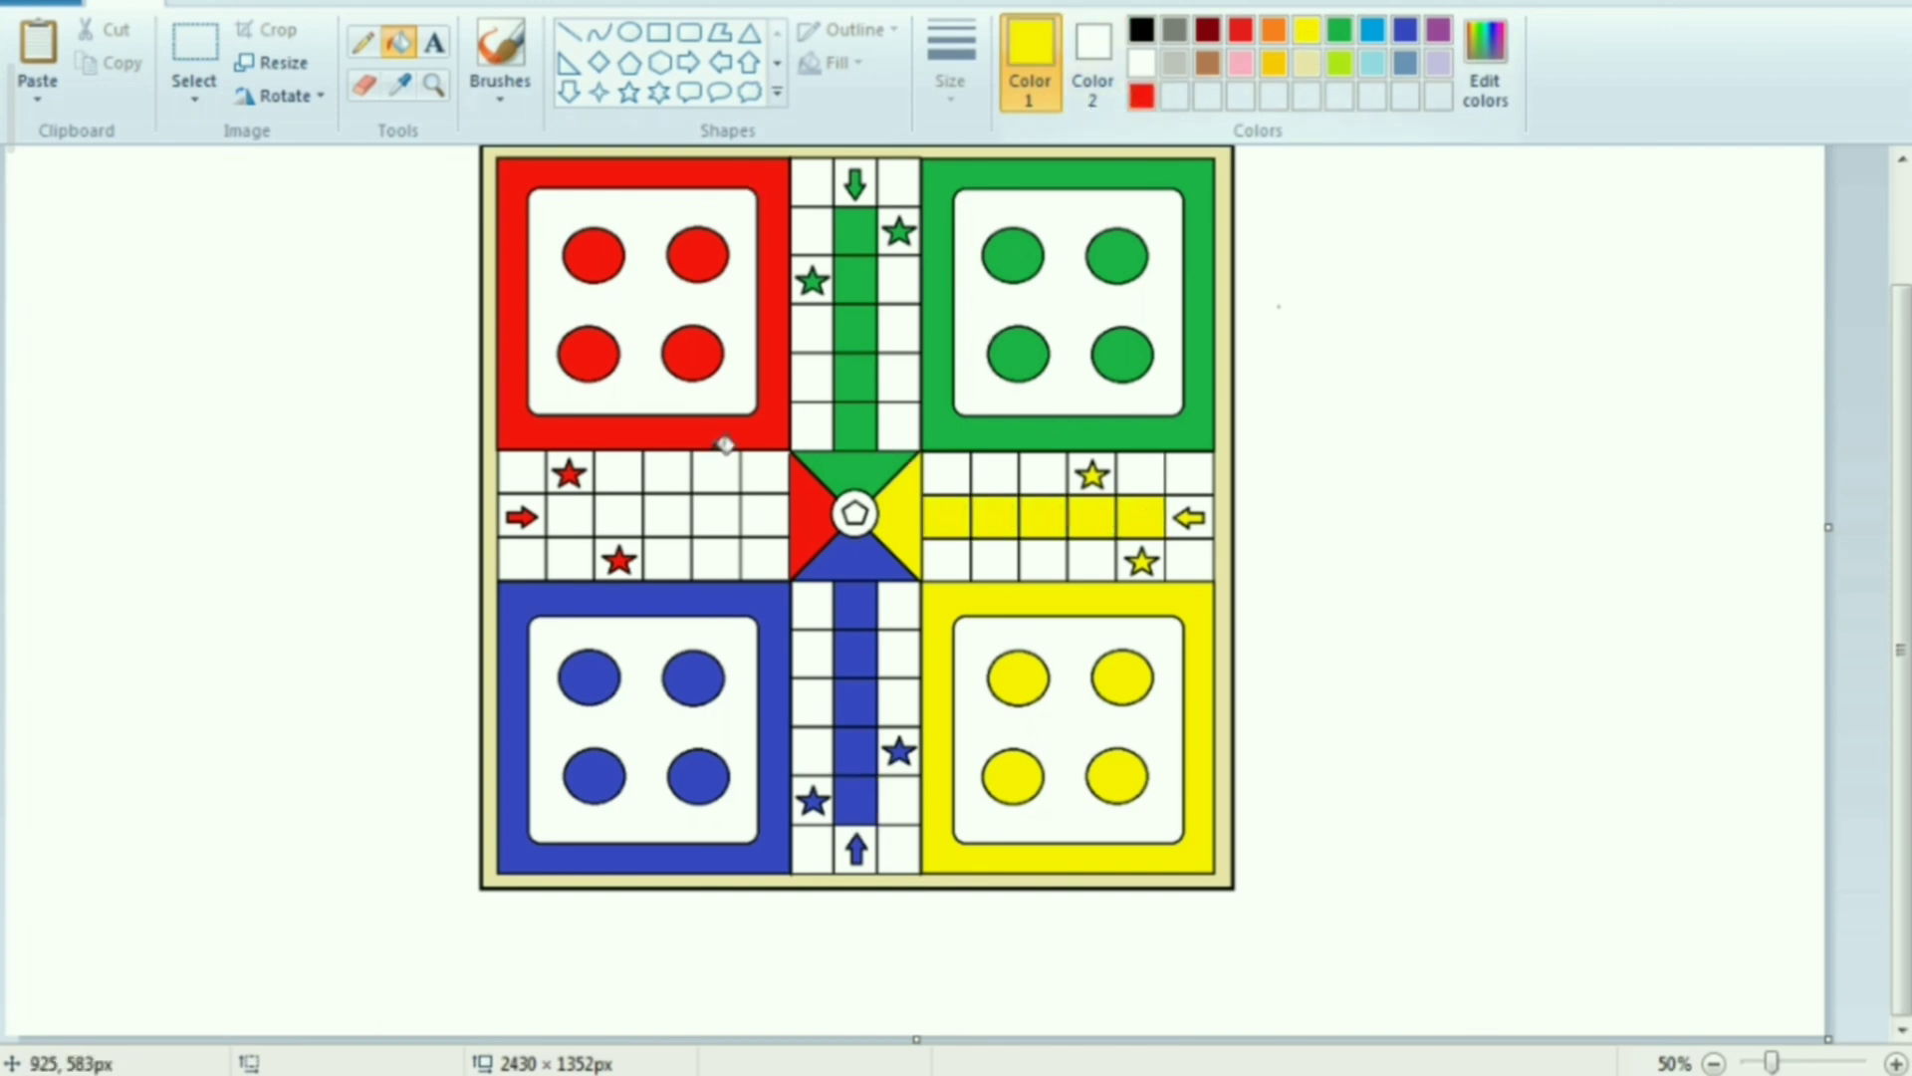
# Fill the left arm's five middle cells between the arrow and the central square with the custom red
pyautogui.click(570, 516)
pyautogui.click(1240, 30)
pyautogui.click(570, 516)
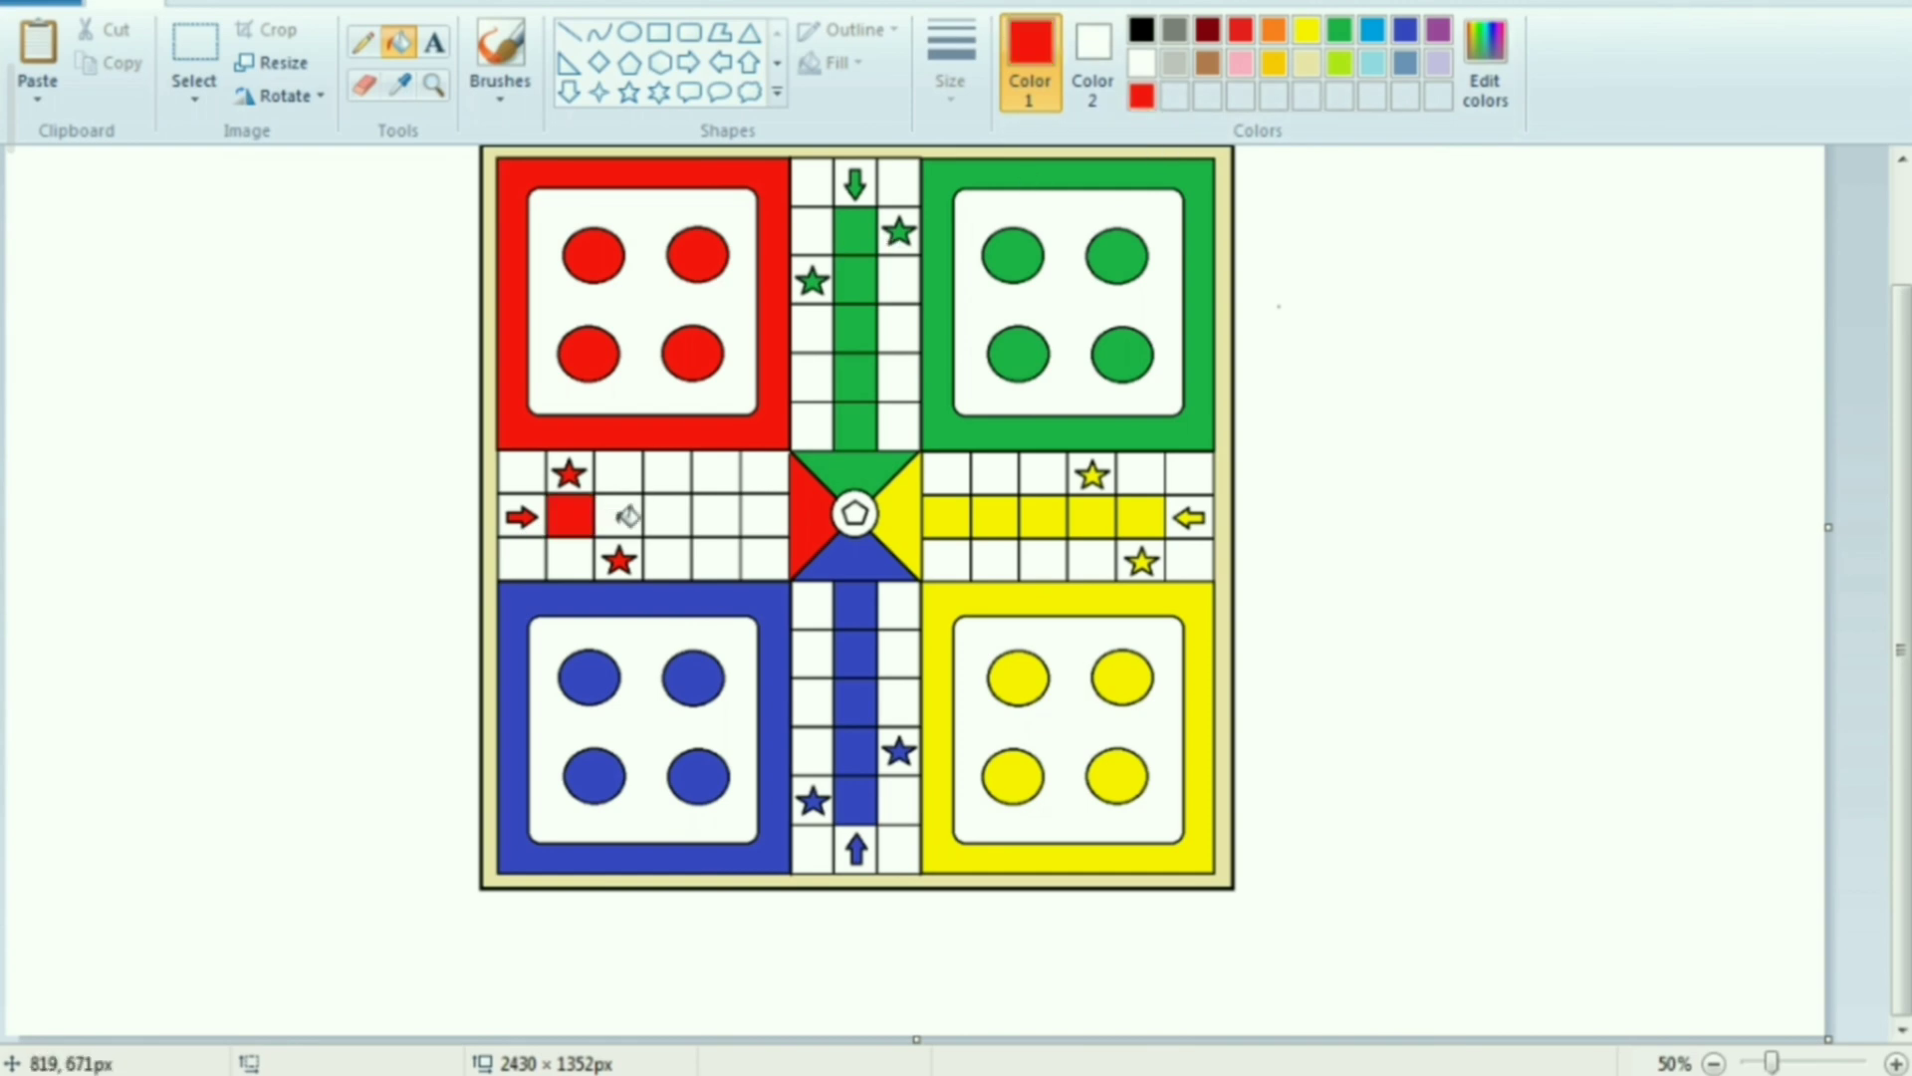
pyautogui.click(618, 515)
pyautogui.click(668, 516)
pyautogui.click(716, 516)
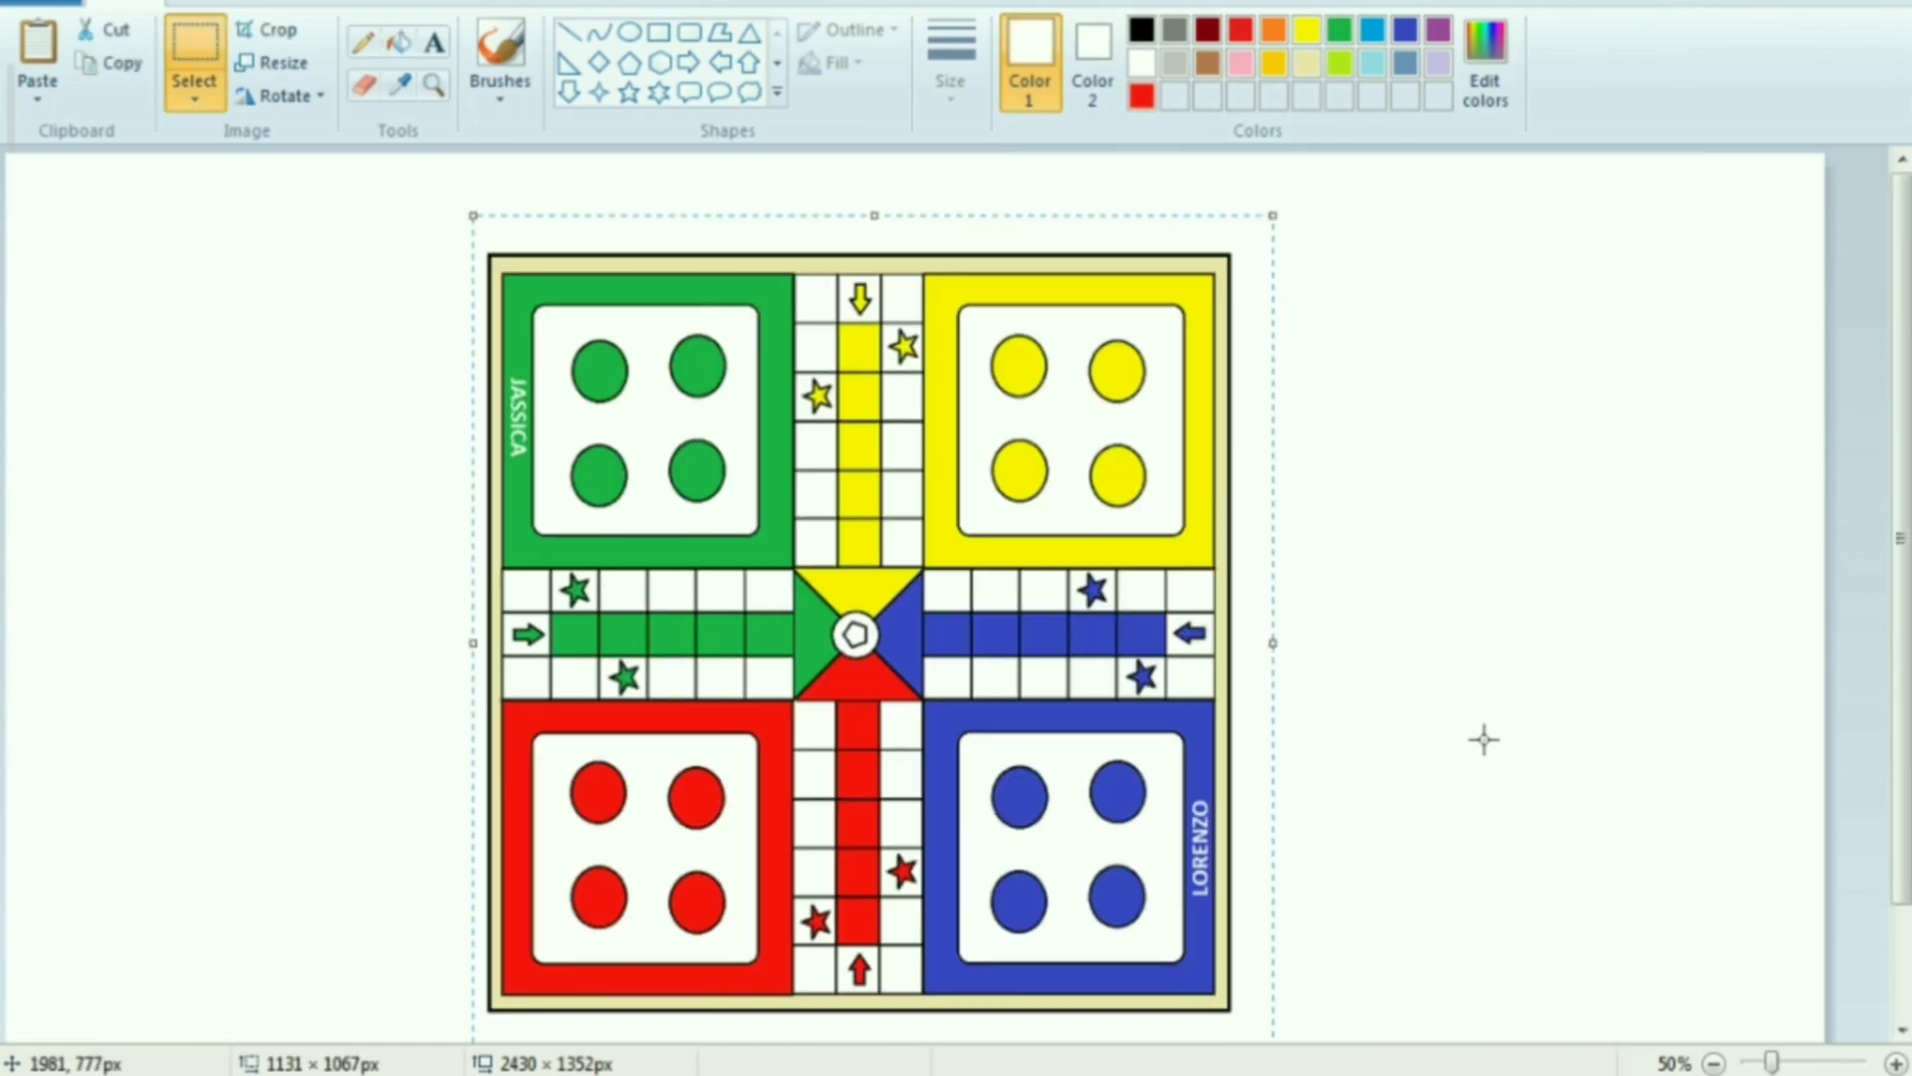
# Add the player's name in white bold text on the lower band of the red home square
pyautogui.click(726, 833)
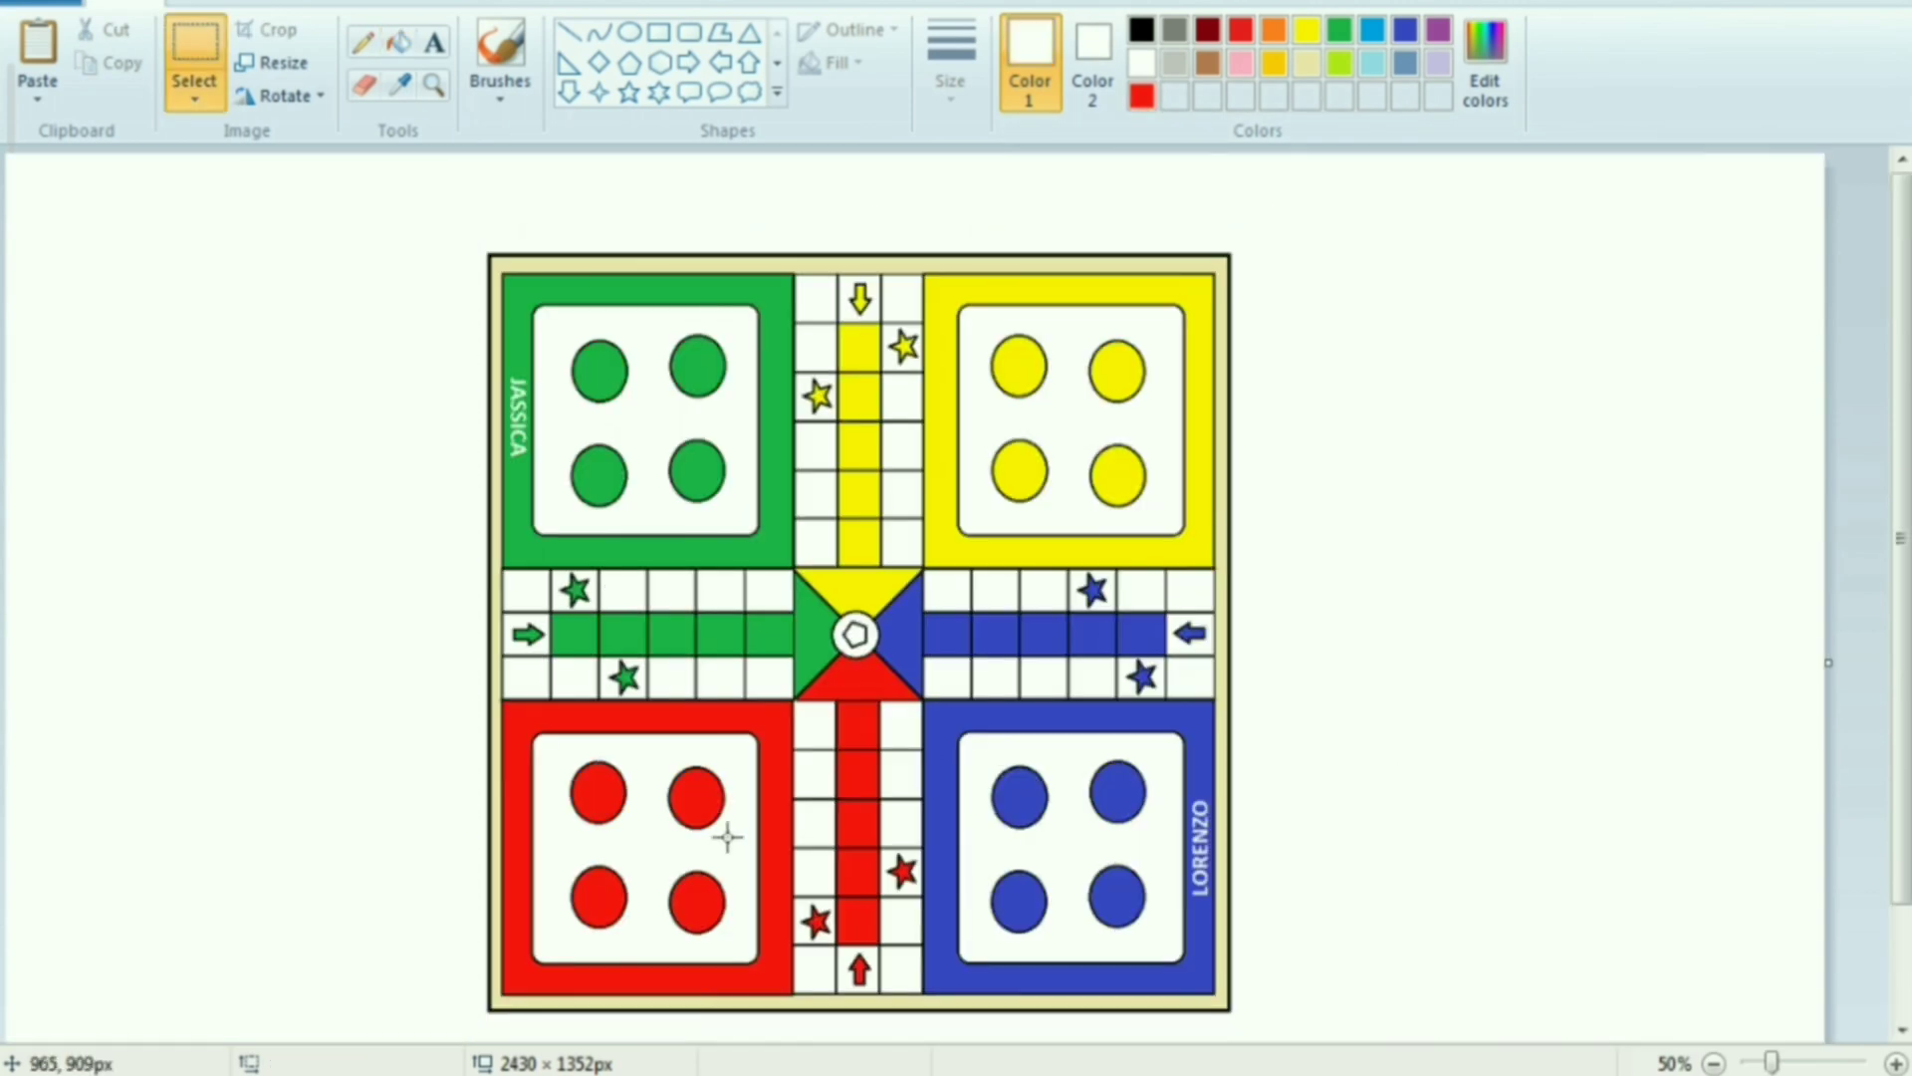
pyautogui.scroll(1, 734, 862)
pyautogui.scroll(-3, 1088, 863)
pyautogui.scroll(2, 1088, 863)
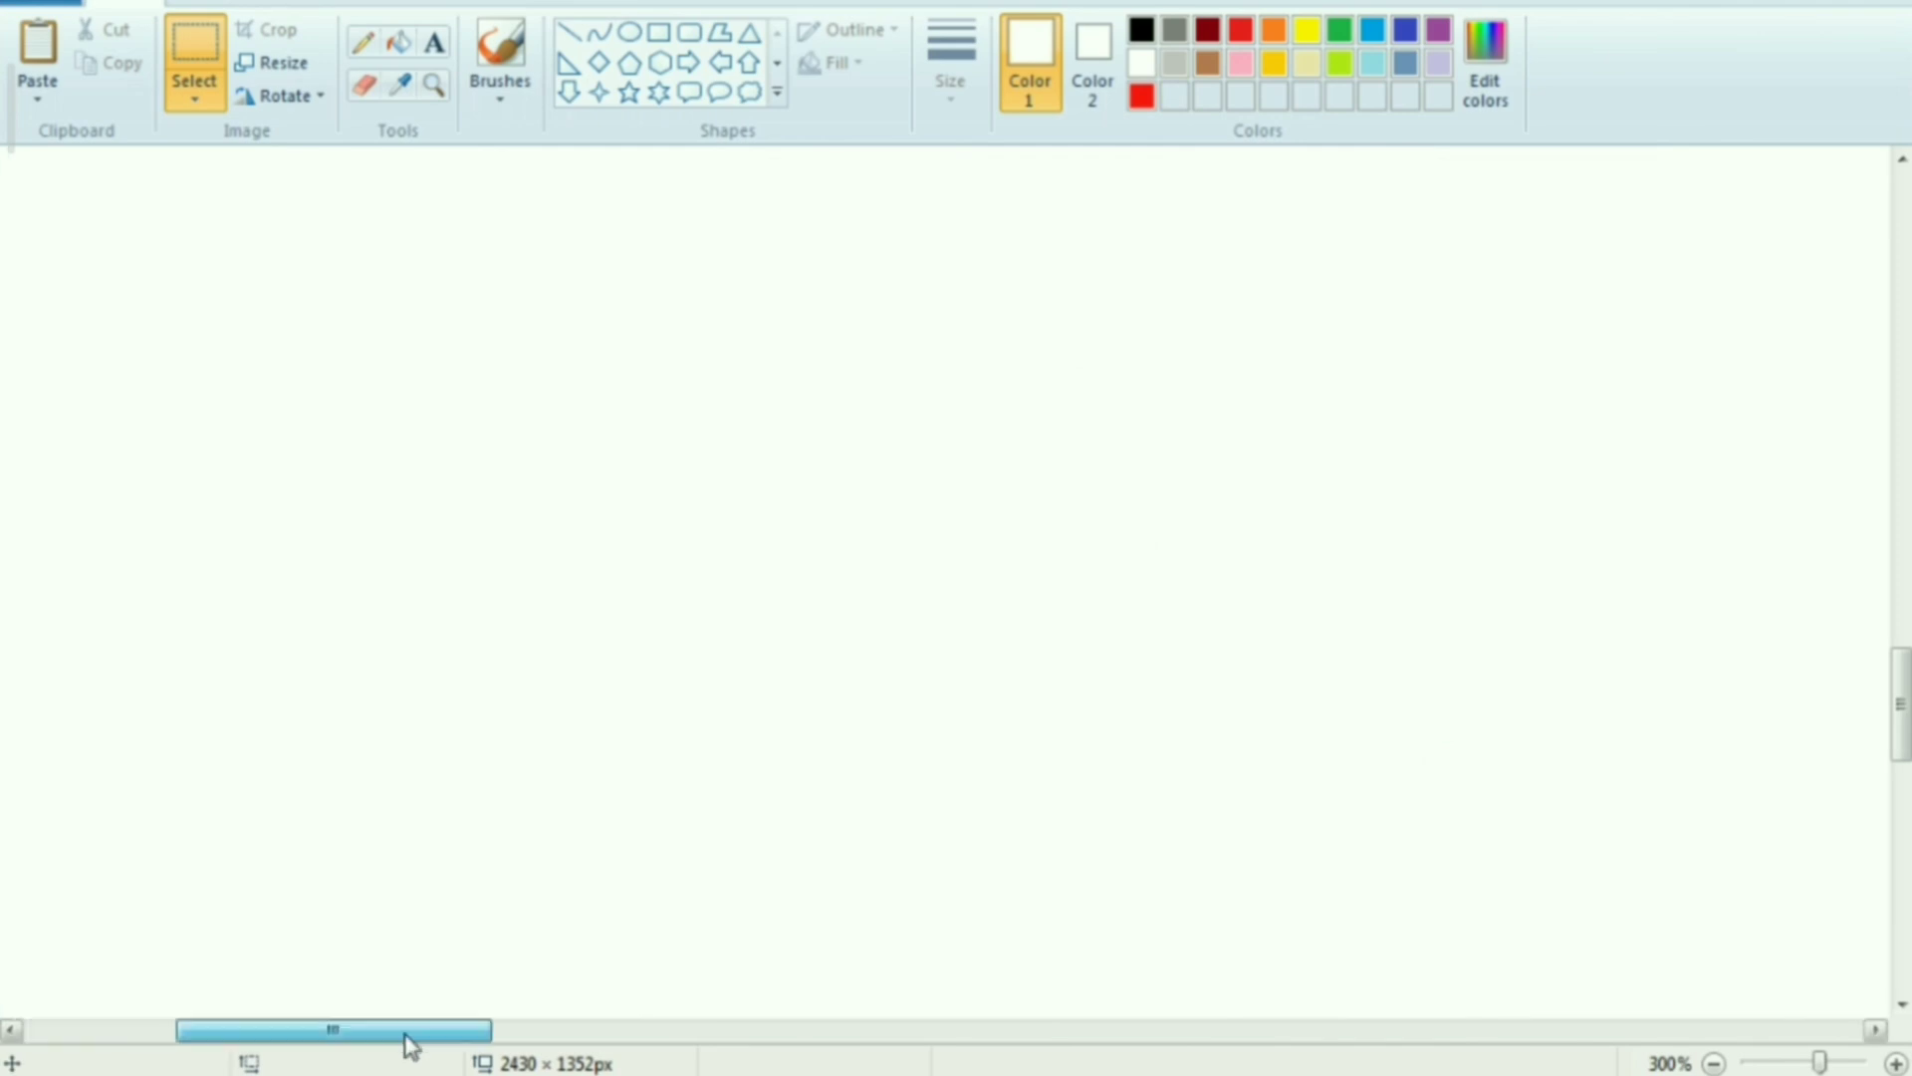
pyautogui.moveTo(406, 1042); pyautogui.dragTo(789, 1041)
pyautogui.click(433, 42)
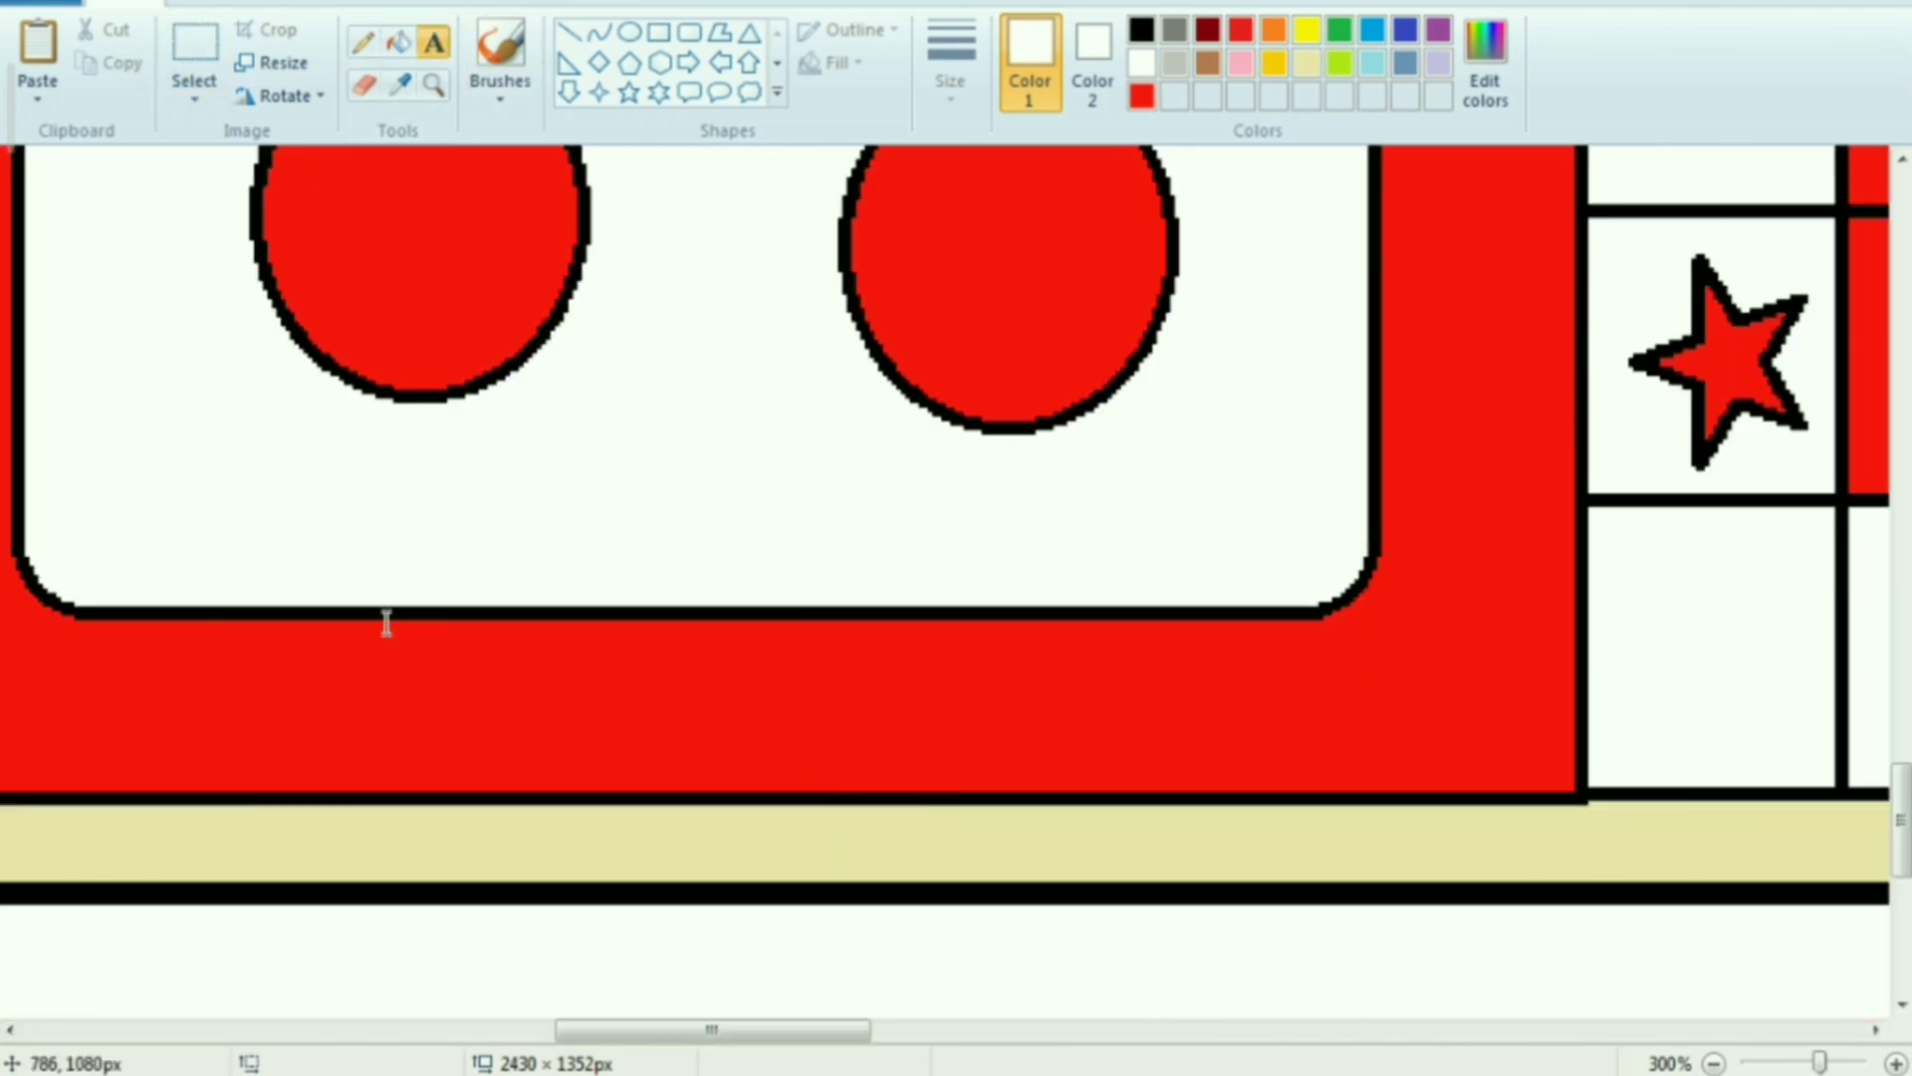
pyautogui.moveTo(391, 626); pyautogui.dragTo(1054, 792)
pyautogui.write('ANTONIO')
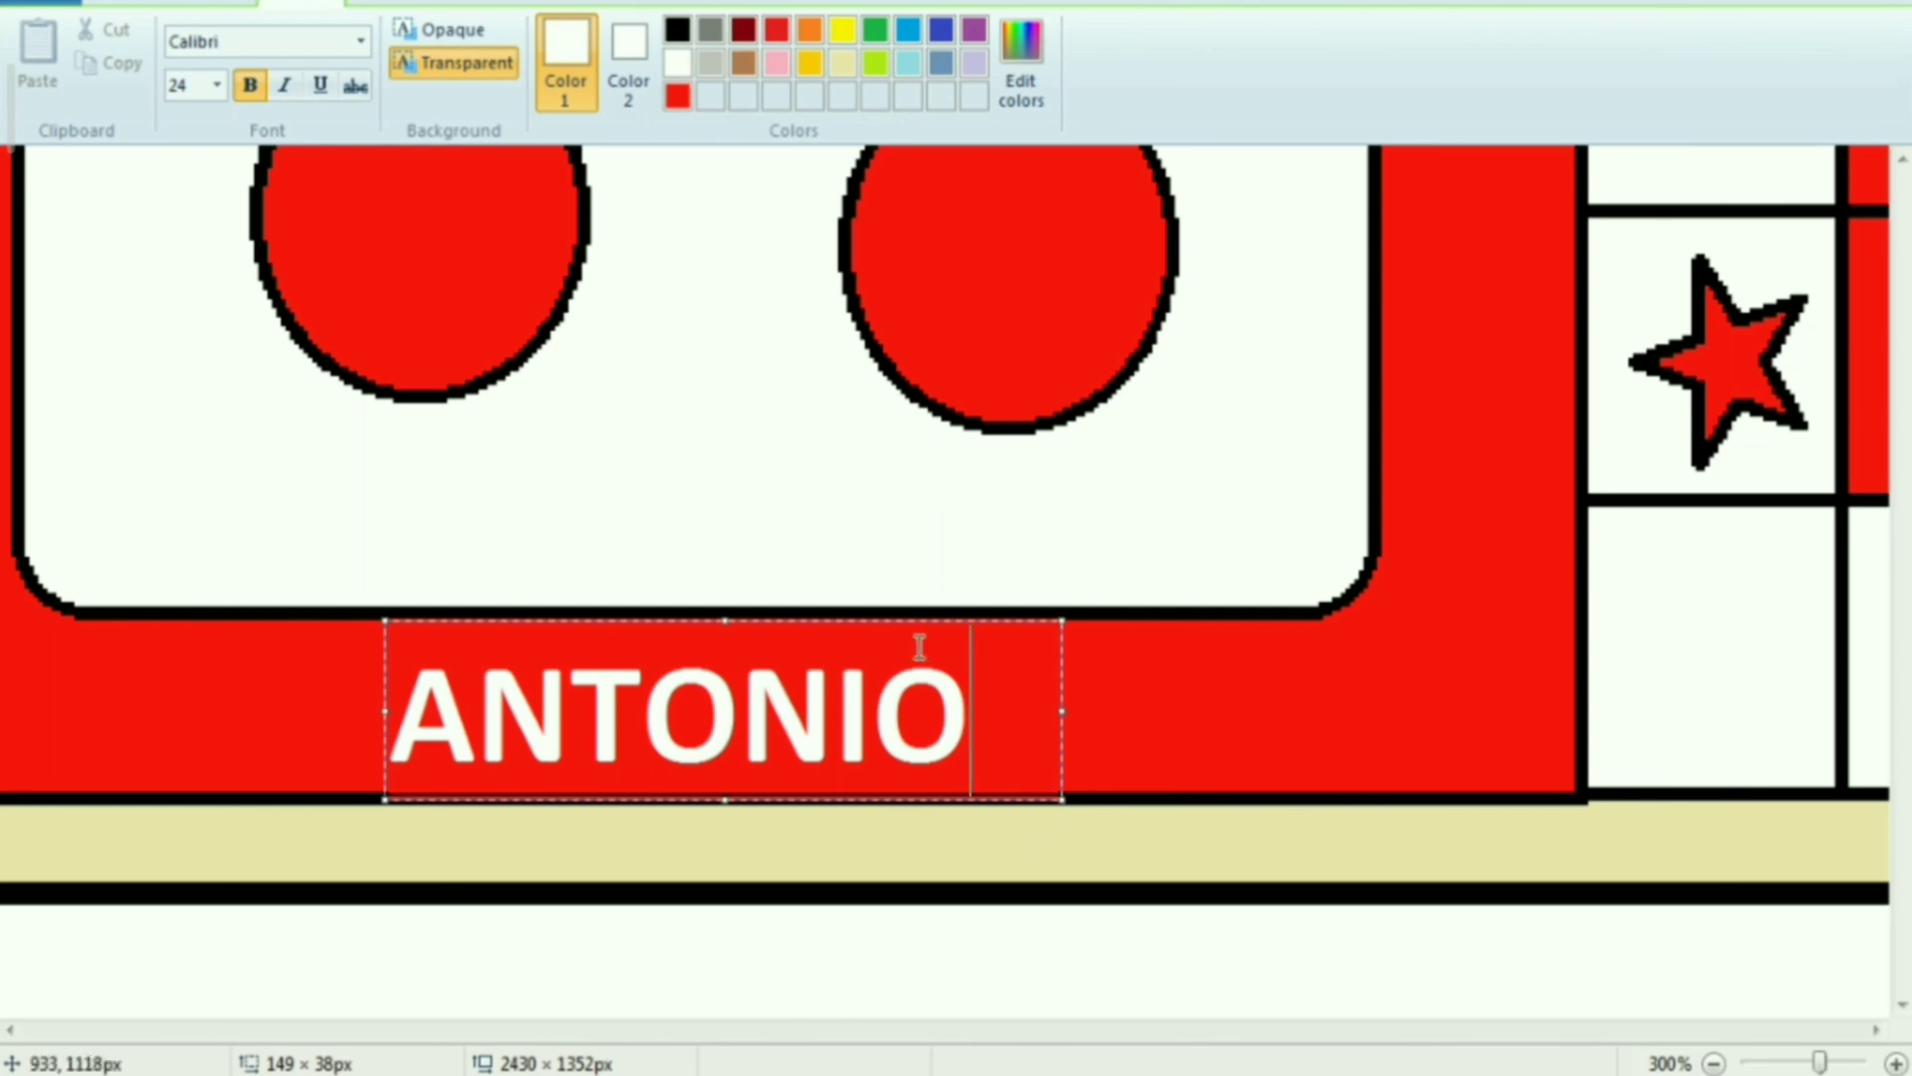
pyautogui.click(1186, 992)
# Select the whole board and rotate it 90° clockwise
pyautogui.scroll(-4, 1186, 992)
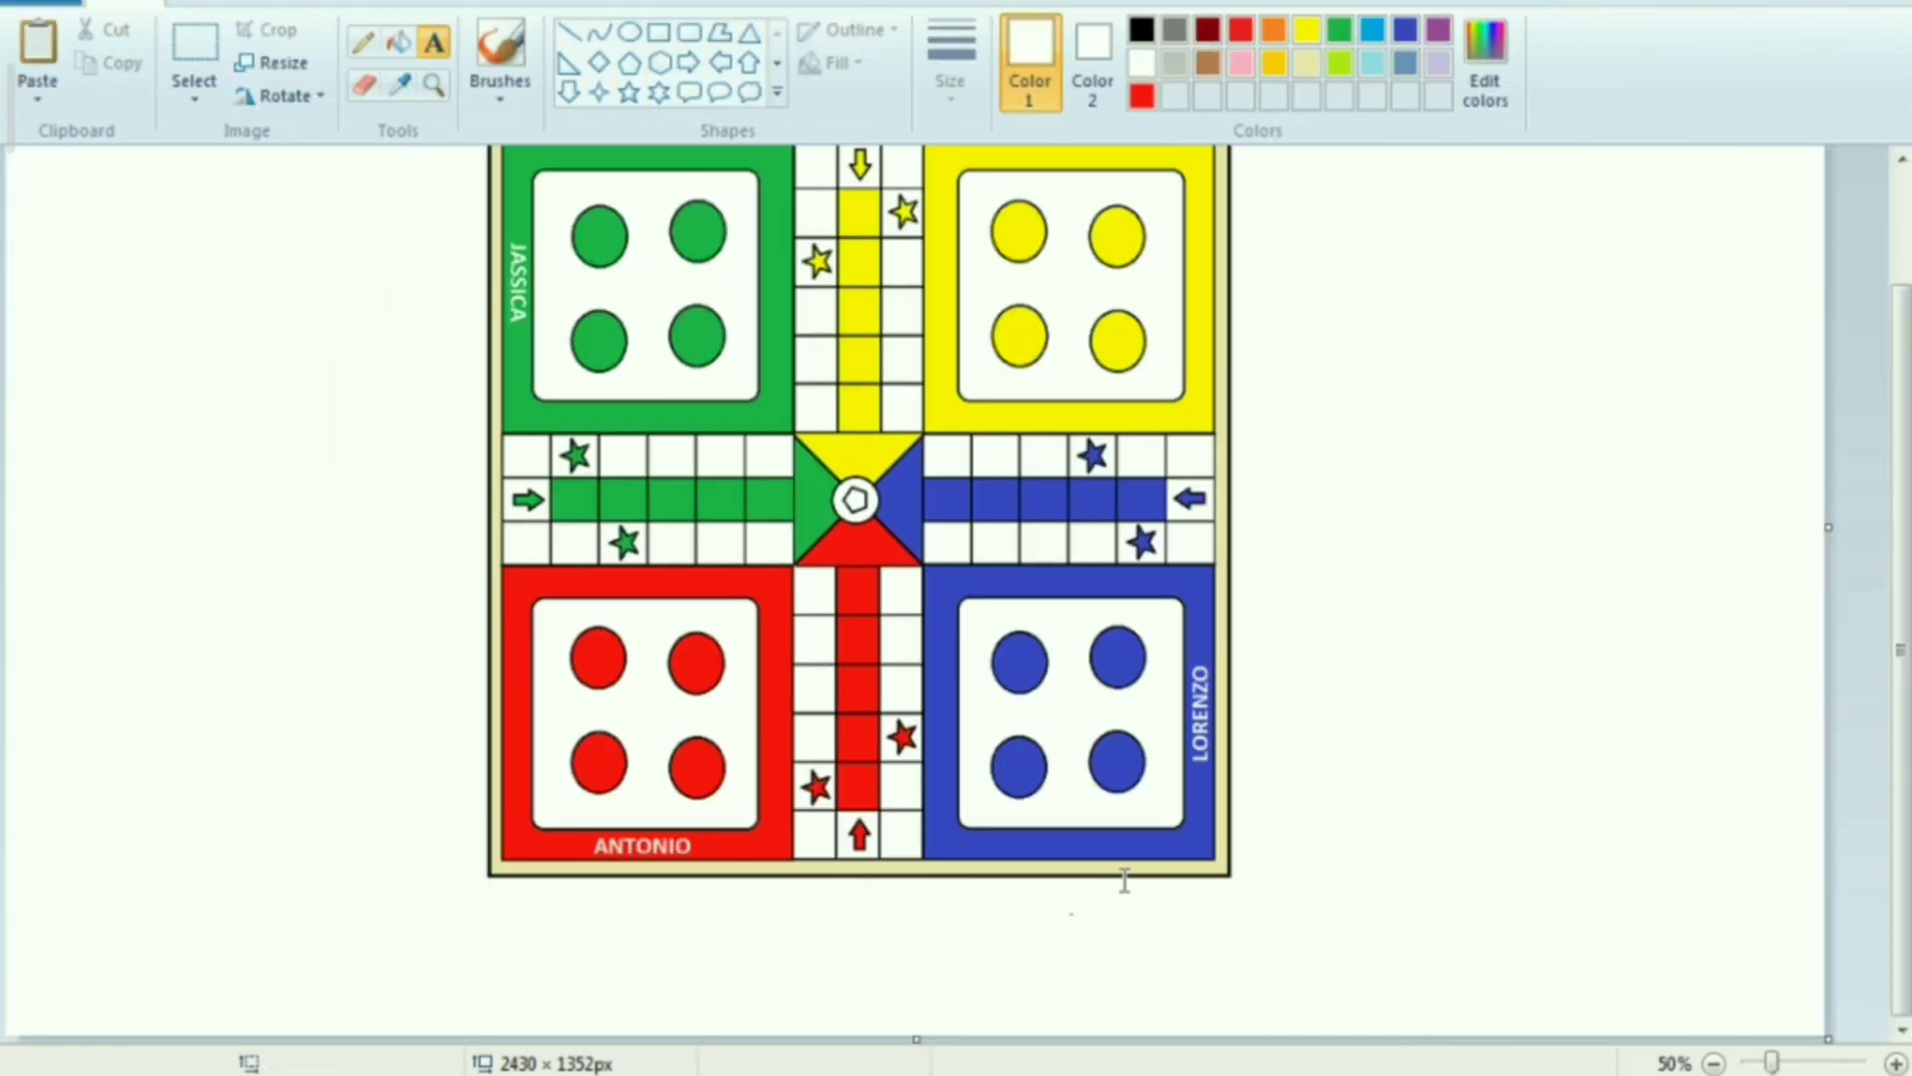
pyautogui.scroll(1, 503, 468)
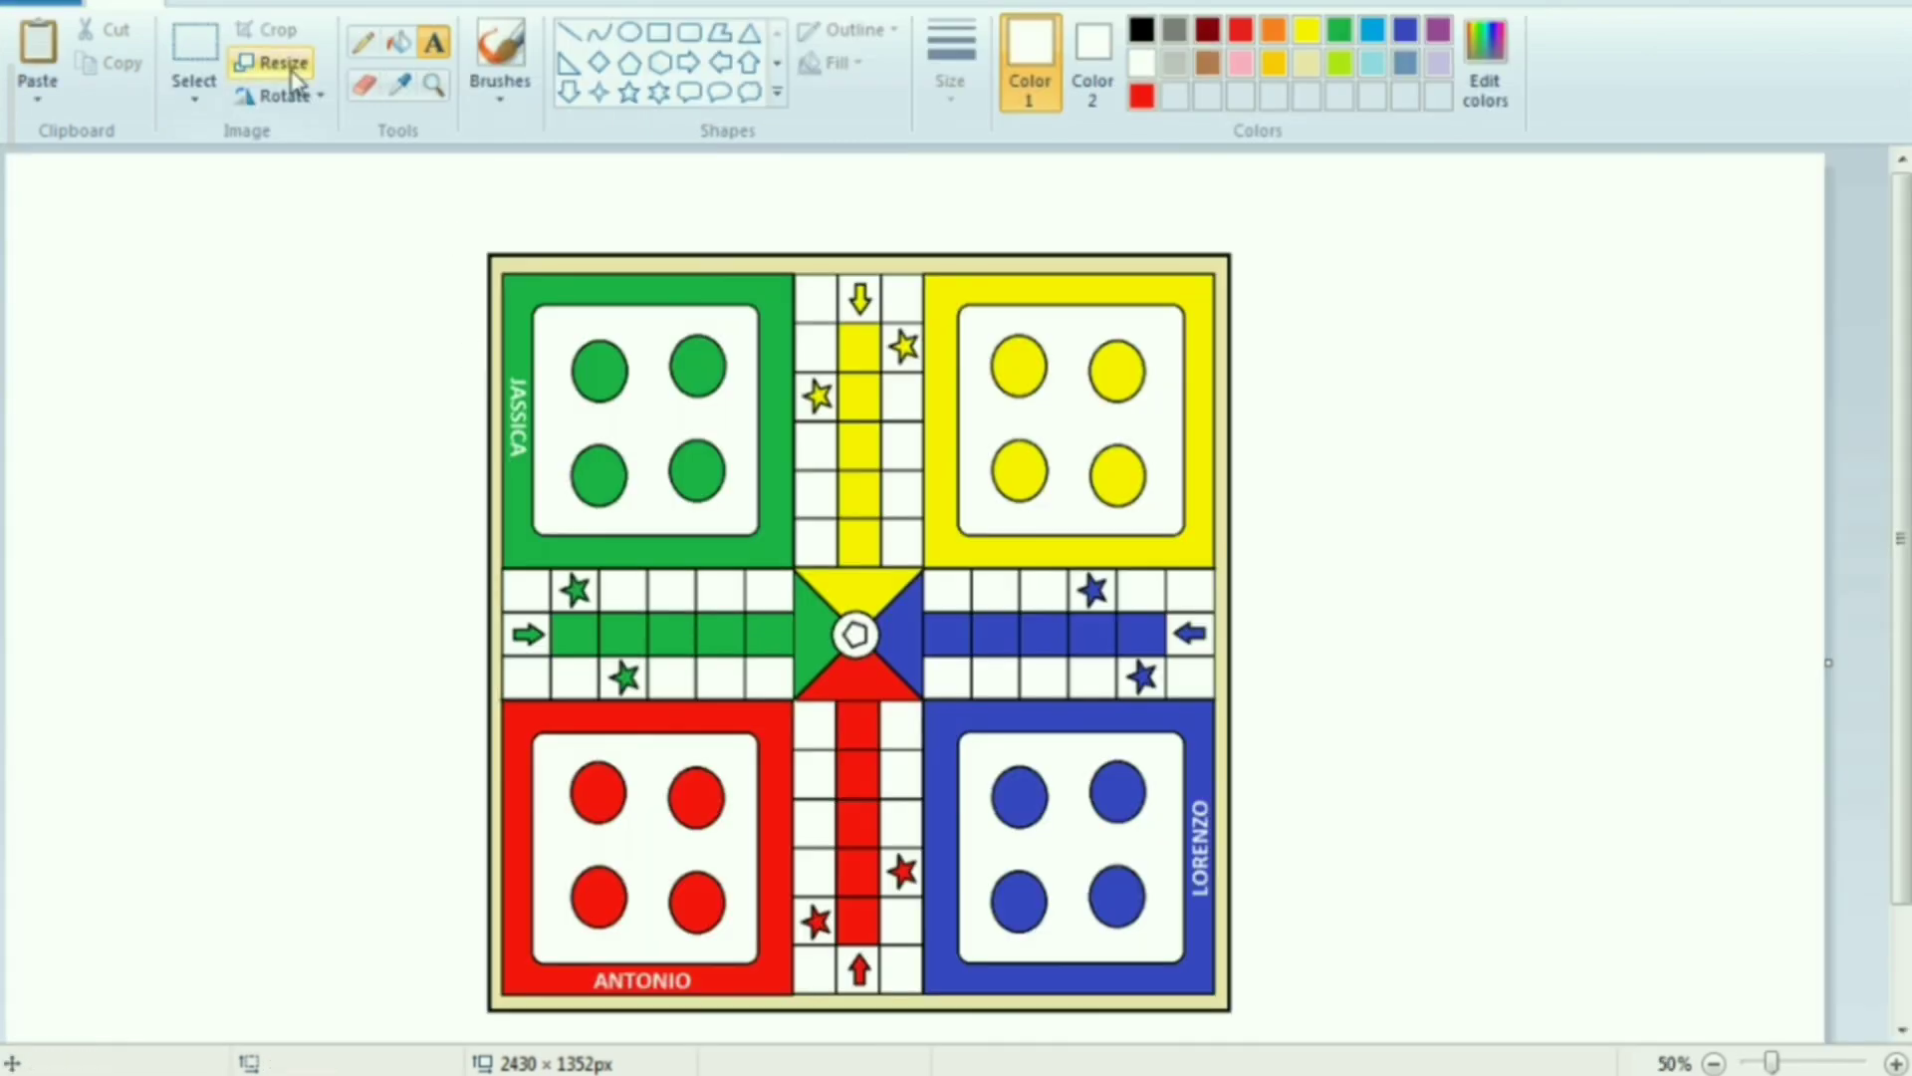
pyautogui.click(194, 55)
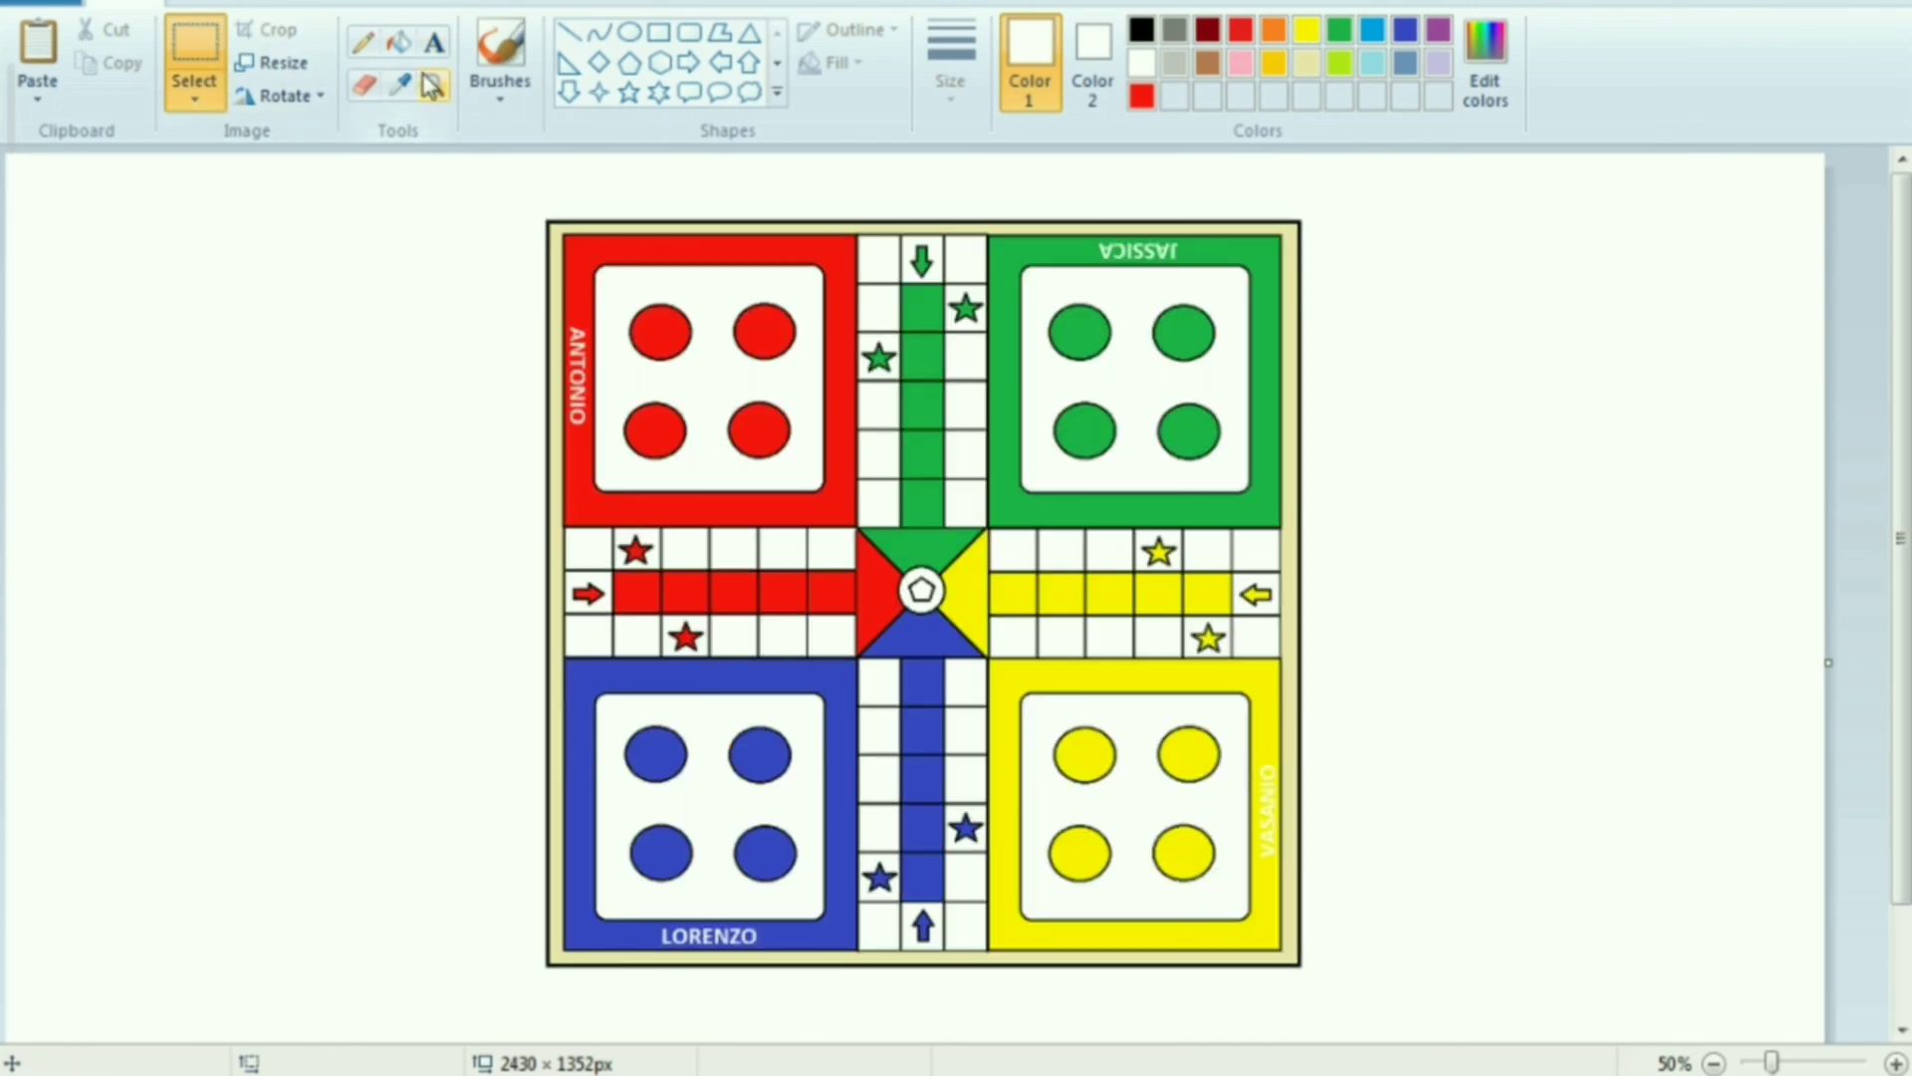